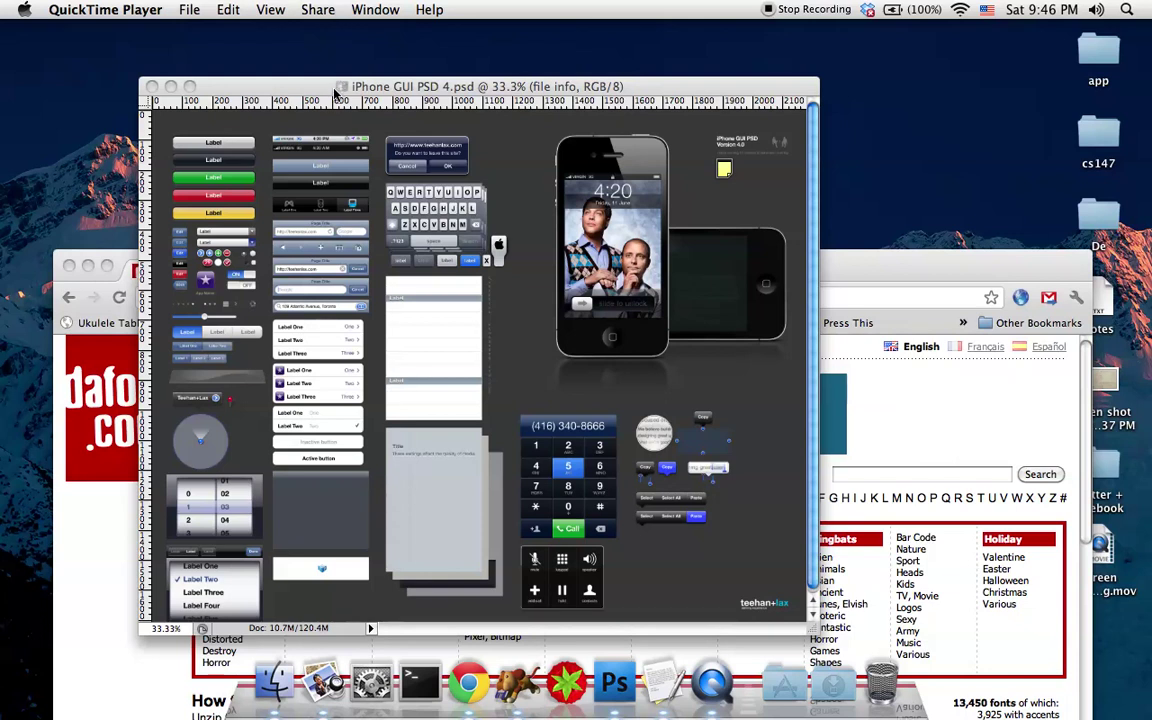
- Switch to Chrome, show the iPhone GUI PSD Version 4 page, and move the browser window higher on the desktop
left_click(872, 290)
left_click(390, 270)
scroll(519, 499, "down", 3)
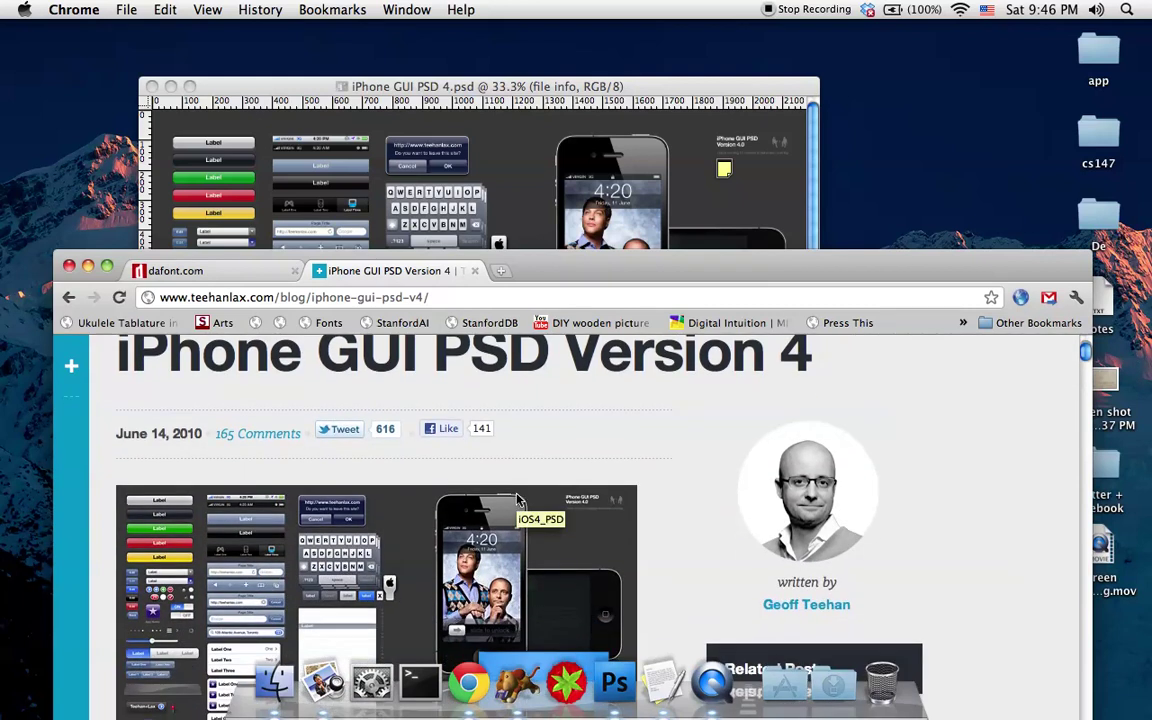
left_click_drag(770, 268, 781, 103)
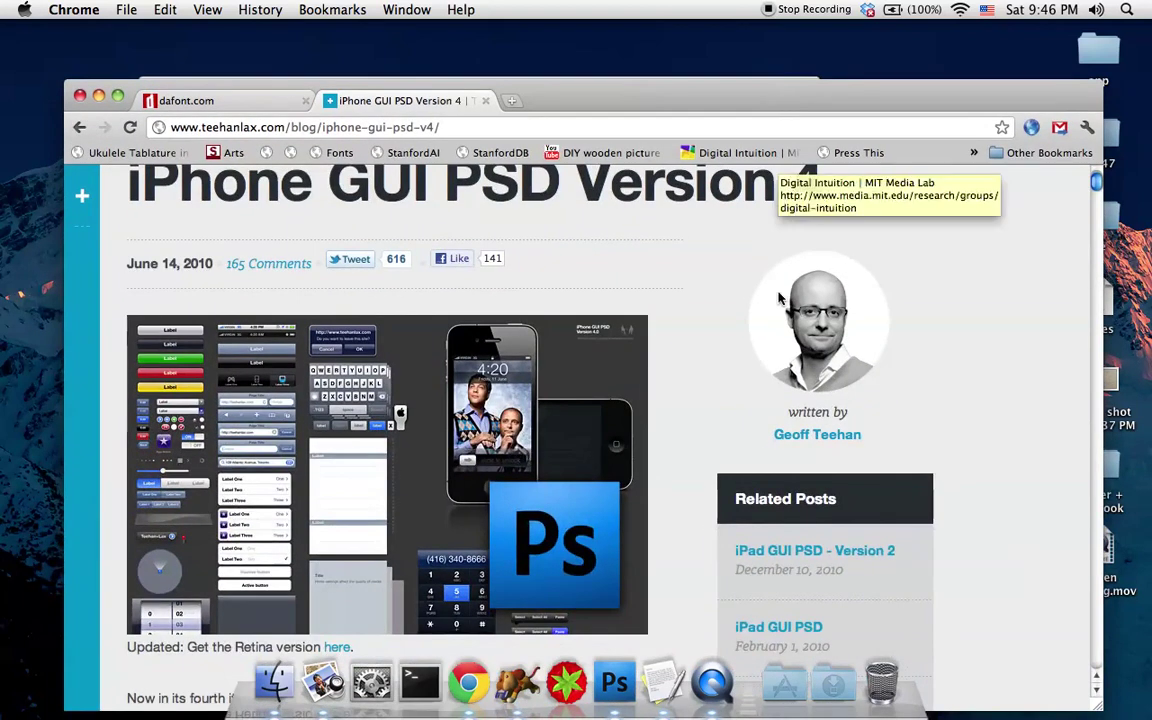
- Examine the iPhone GUI PSD Version 4 article, including its template preview, description and related posts
scroll(779, 297, "down", 2)
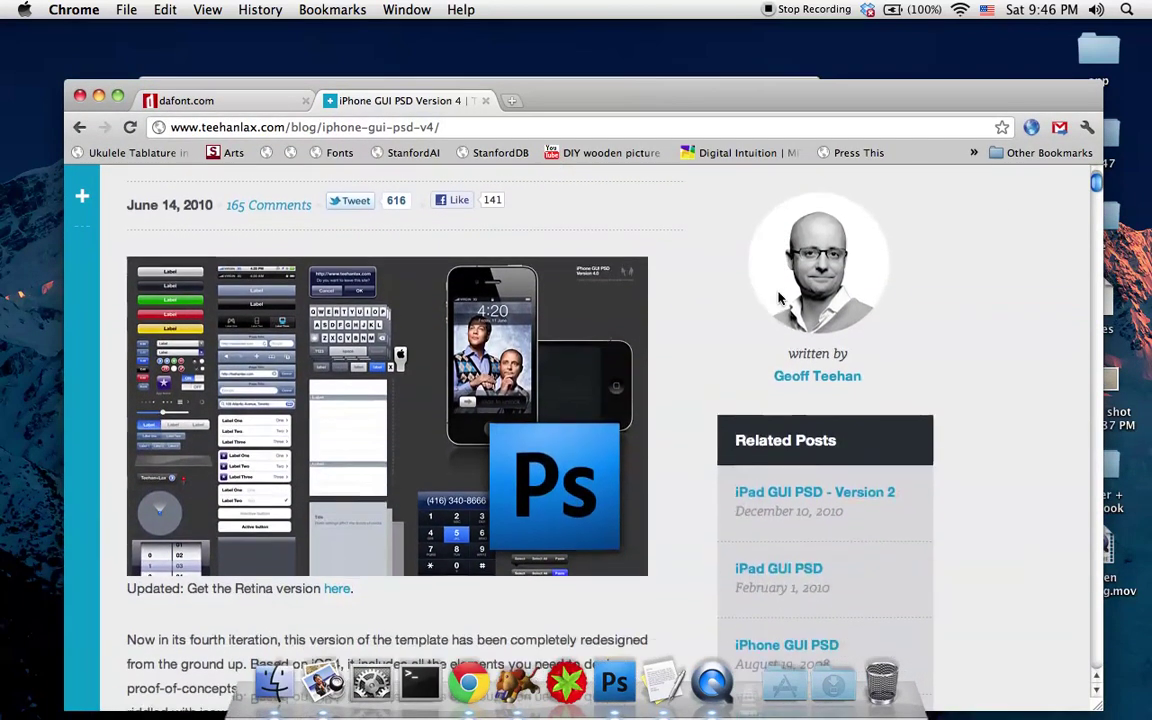
scroll(779, 297, "down", 5)
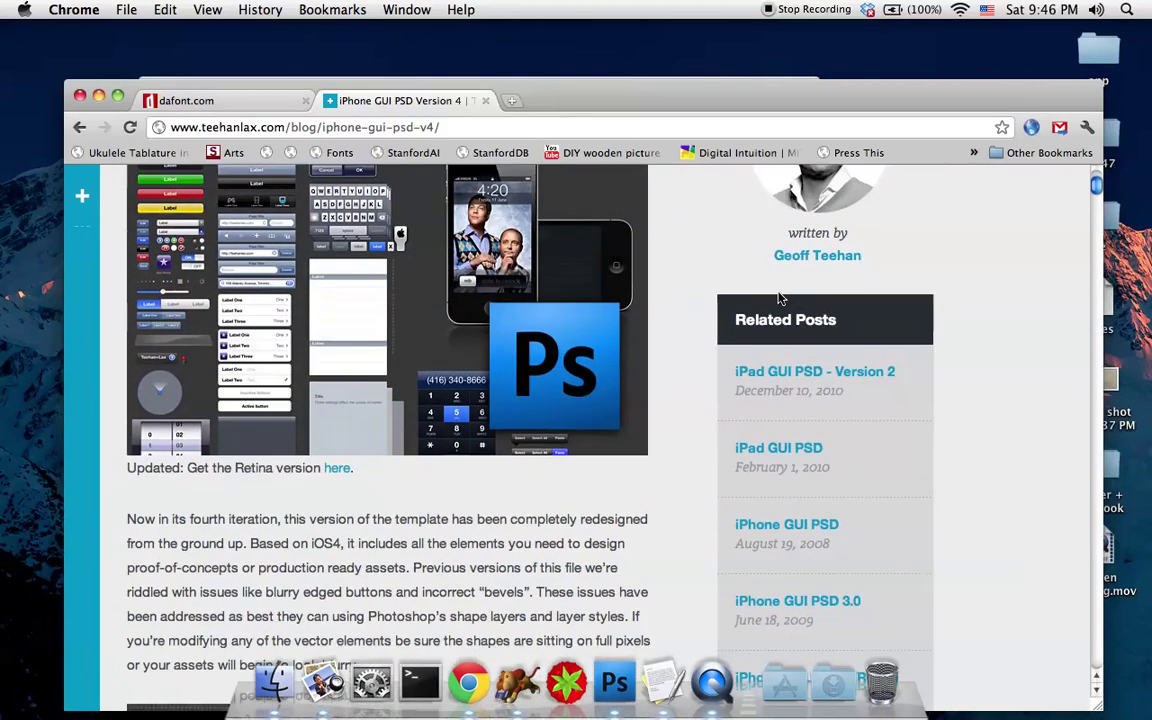
scroll(779, 297, "down", 10)
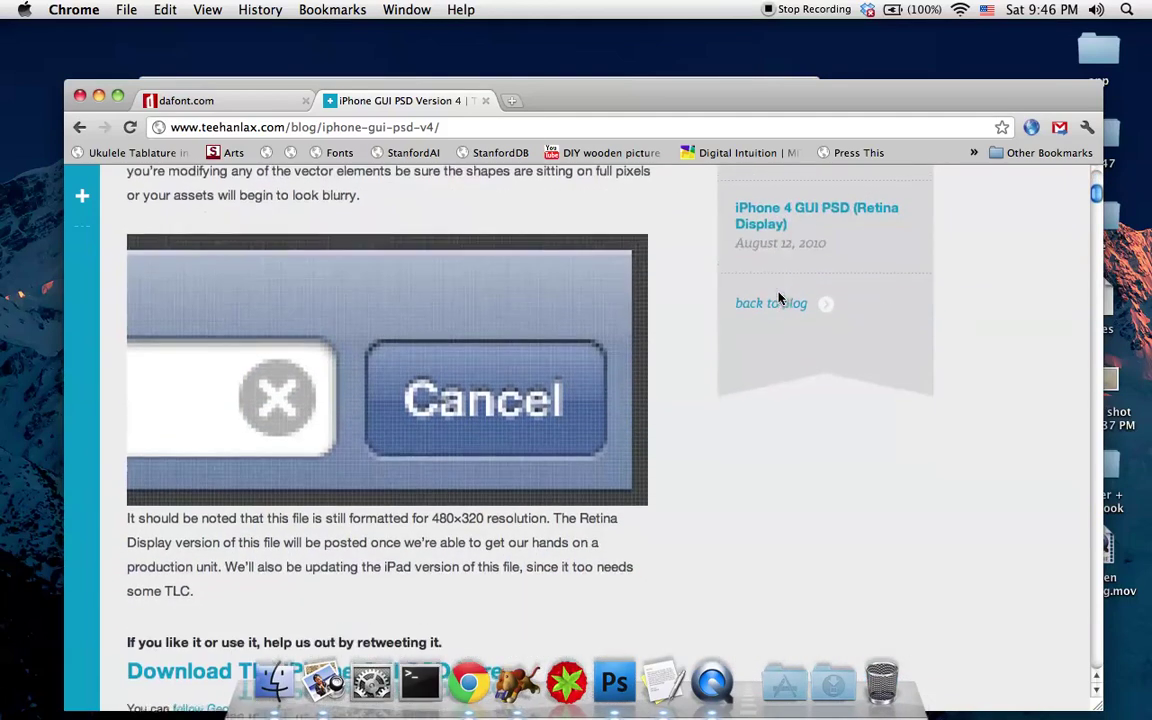
scroll(779, 297, "up", 4)
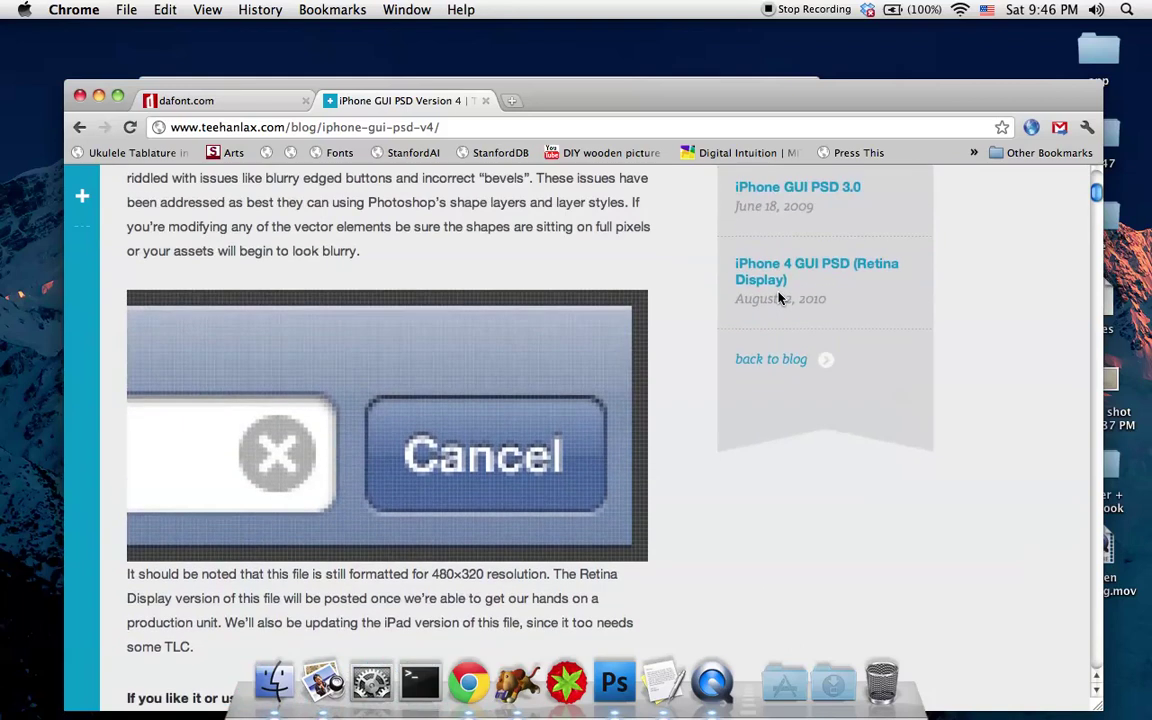
scroll(779, 297, "up", 6)
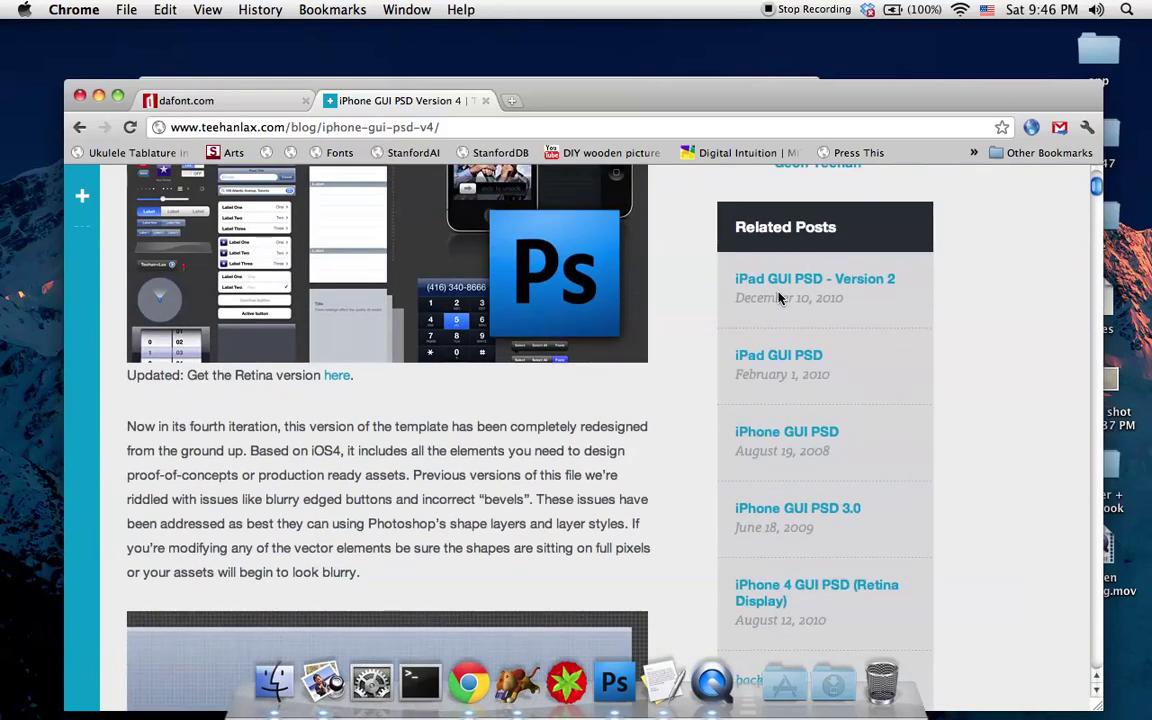
scroll(779, 297, "up", 3)
scroll(779, 297, "up", 1)
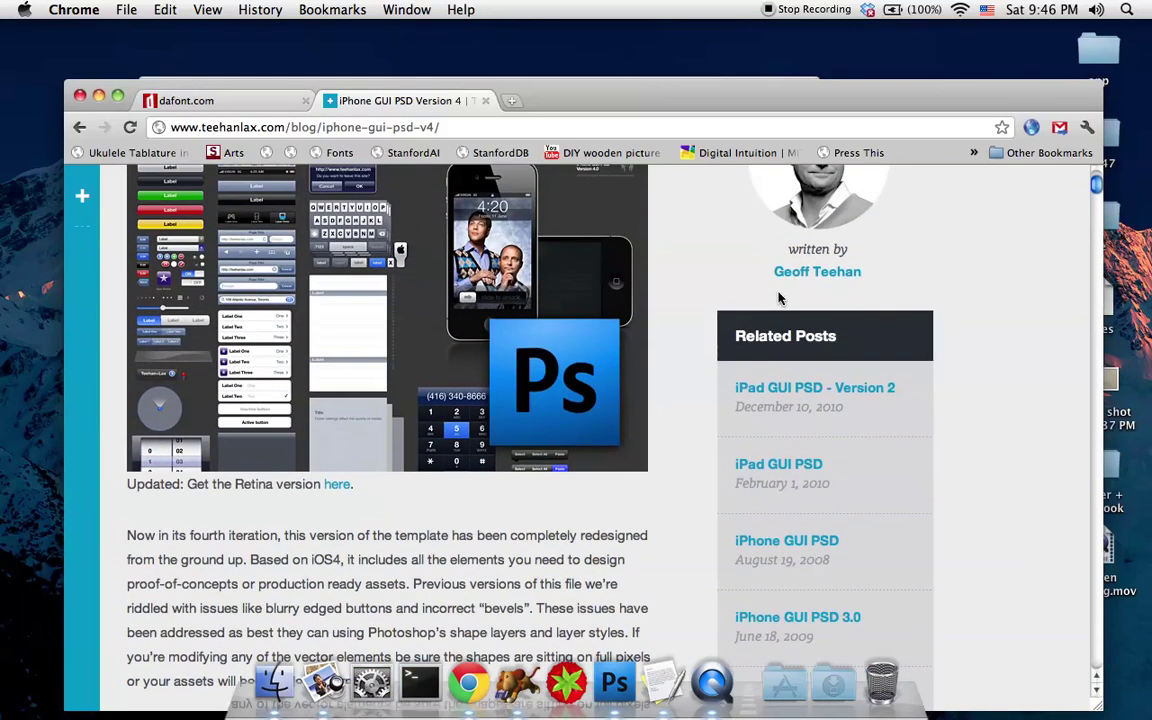
scroll(779, 297, "up", 2)
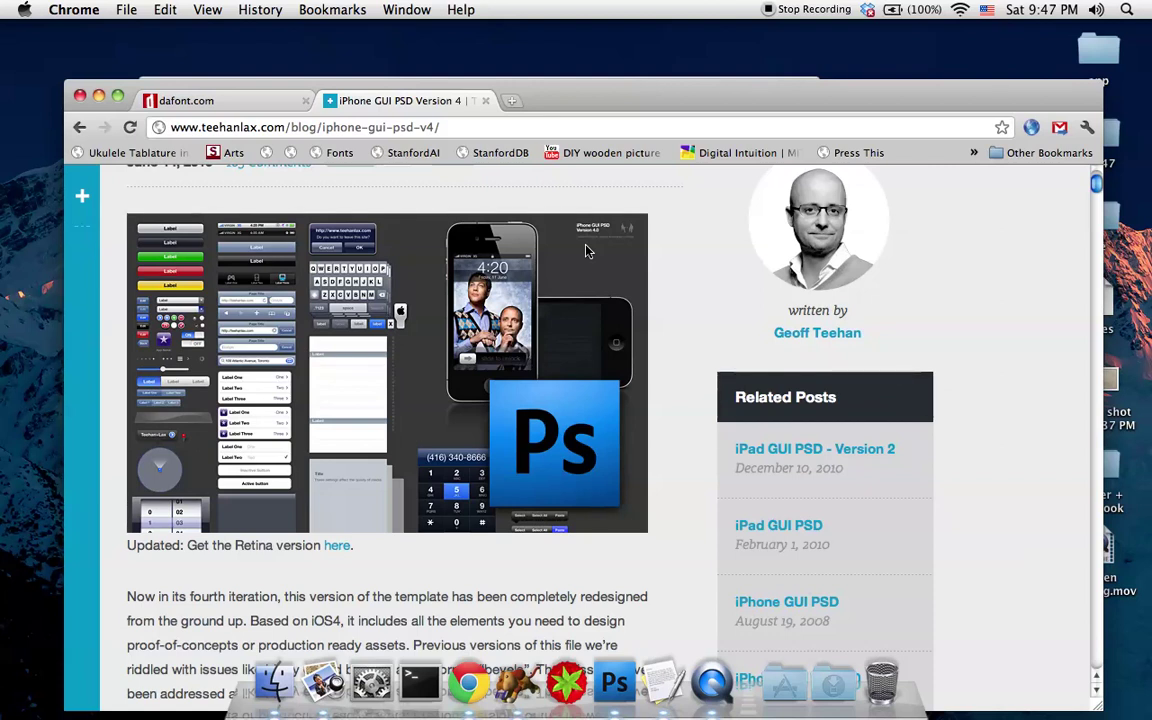
- Switch to Photoshop and minimize the Chrome and Finder search windows behind the iPhone GUI PSD document
left_click(604, 705)
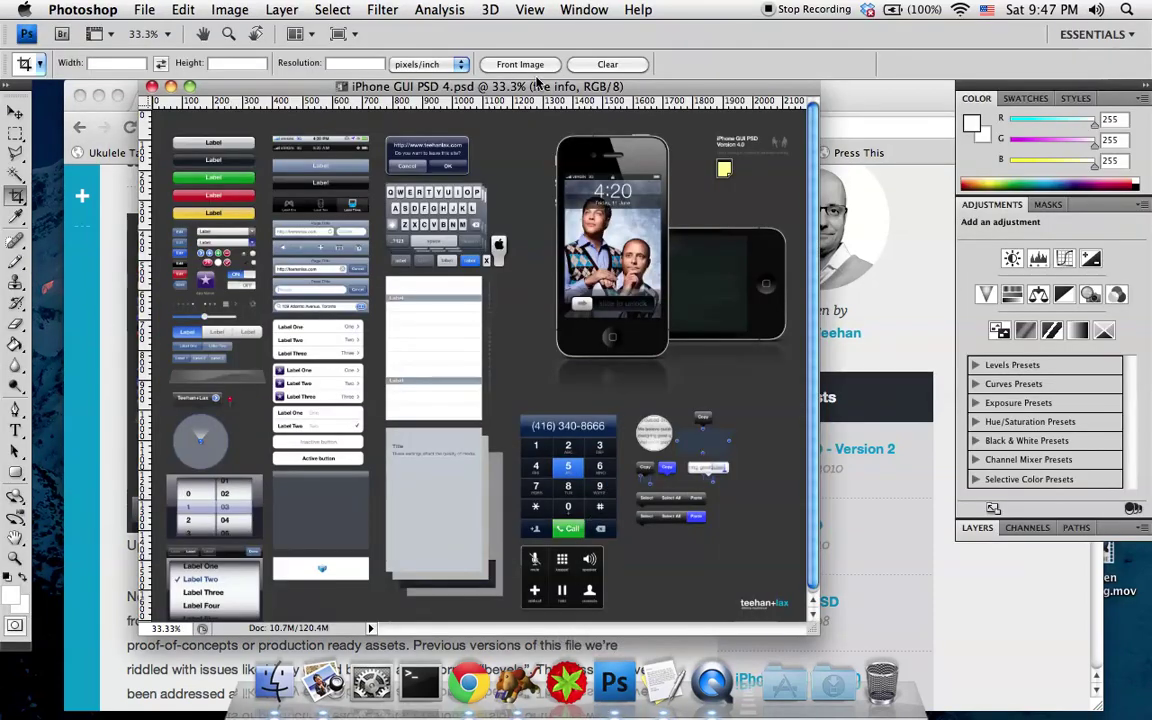
mouse_move(526, 88)
left_mouse_down()
mouse_move(528, 120)
mouse_move(530, 102)
left_mouse_up()
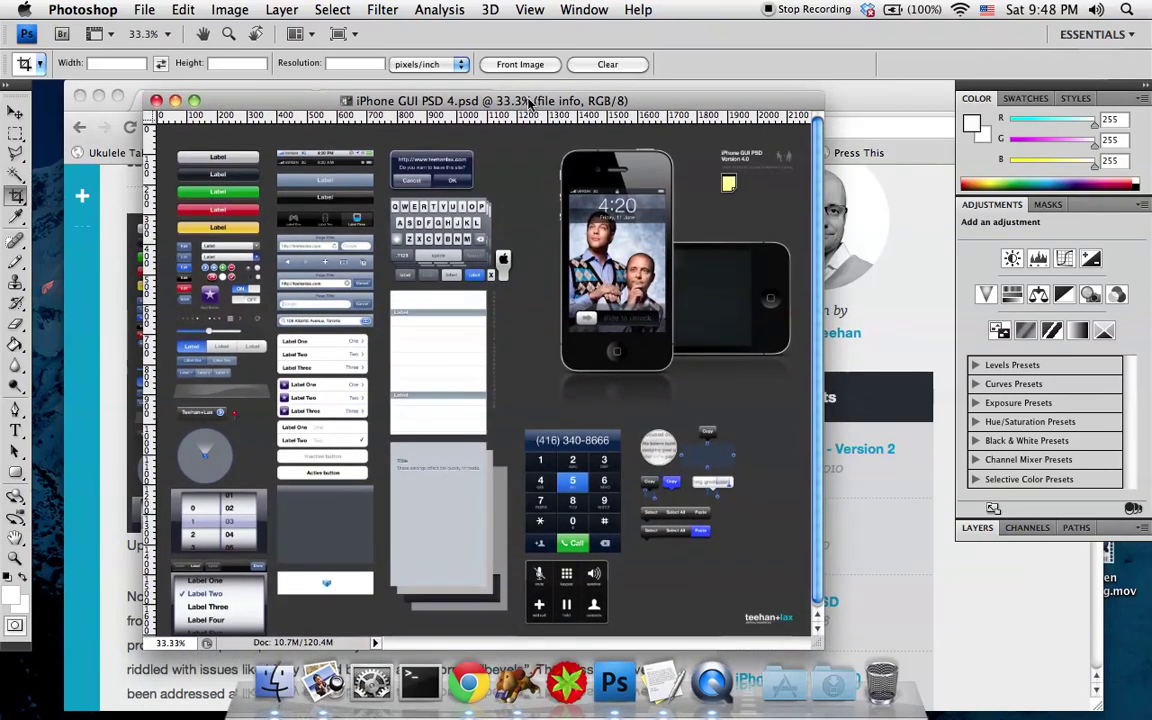
left_click(98, 96)
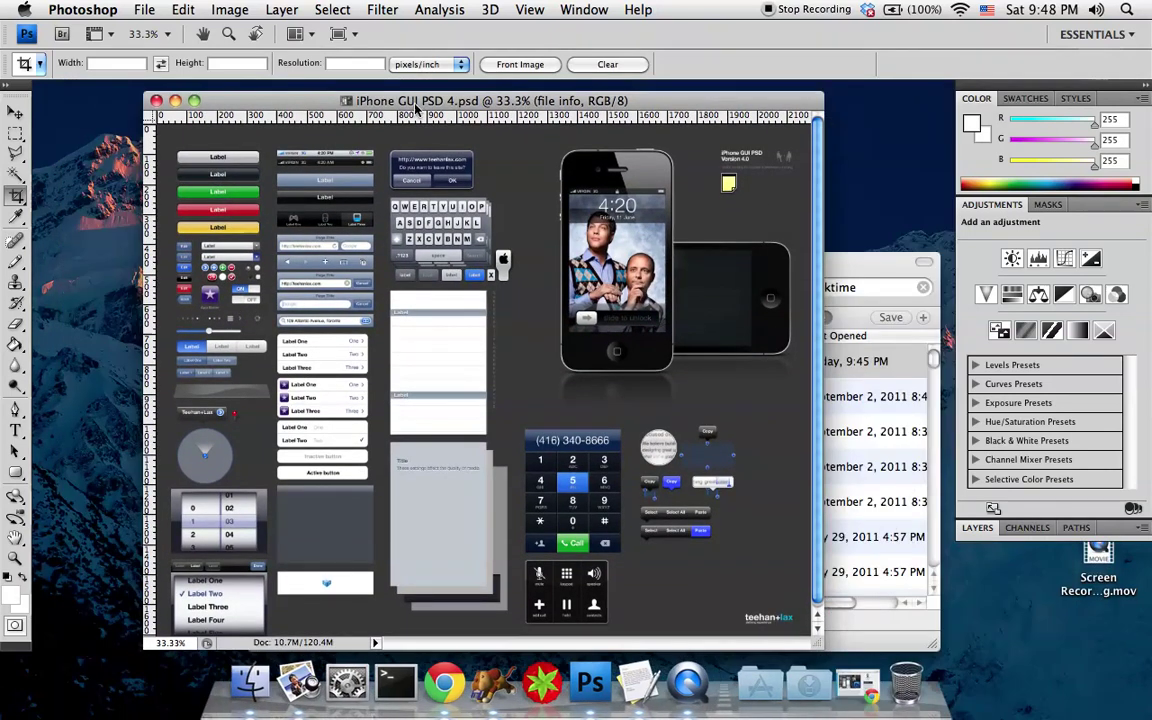
left_click(847, 265)
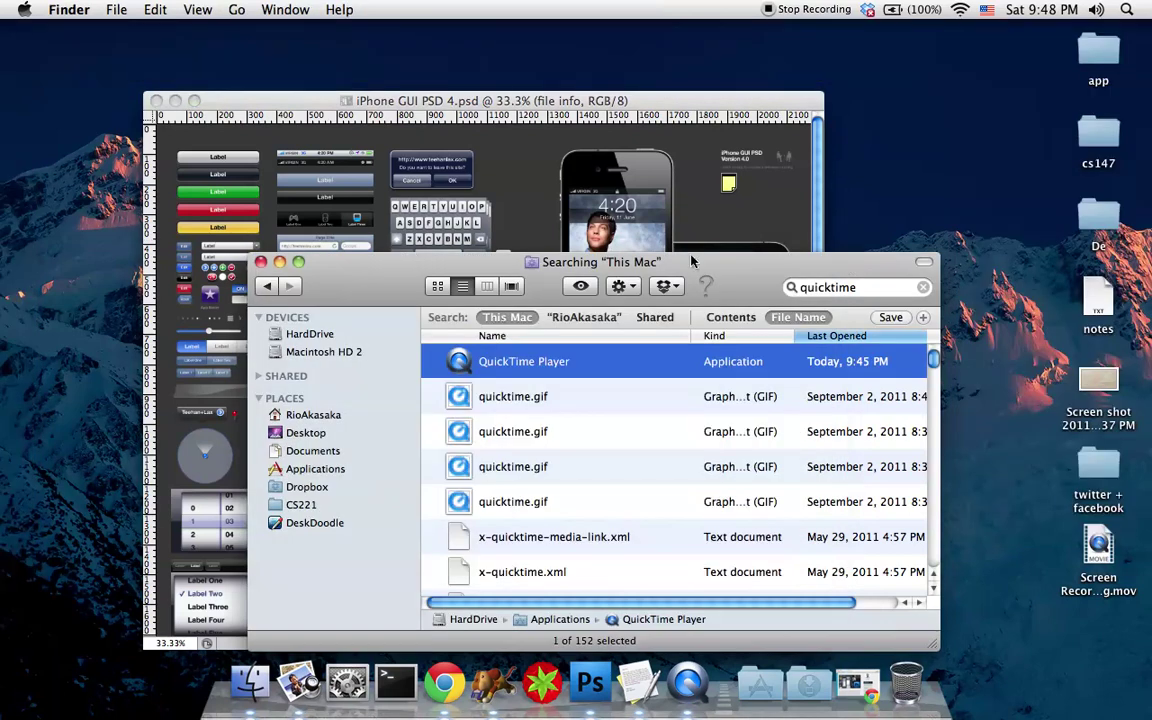
left_click(279, 262)
- Bring the iPhone GUI PSD 4.psd window forward and reposition it, moving the Tools palette away and back to its original place
left_click(474, 110)
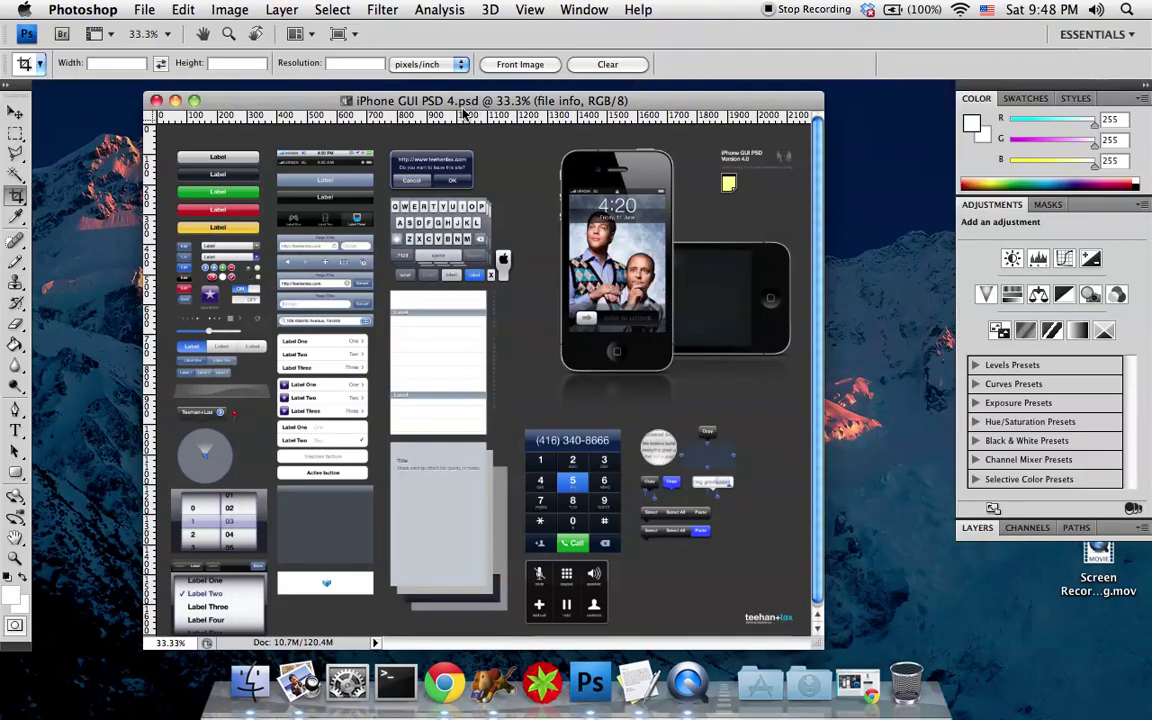
left_click_drag(460, 108, 366, 101)
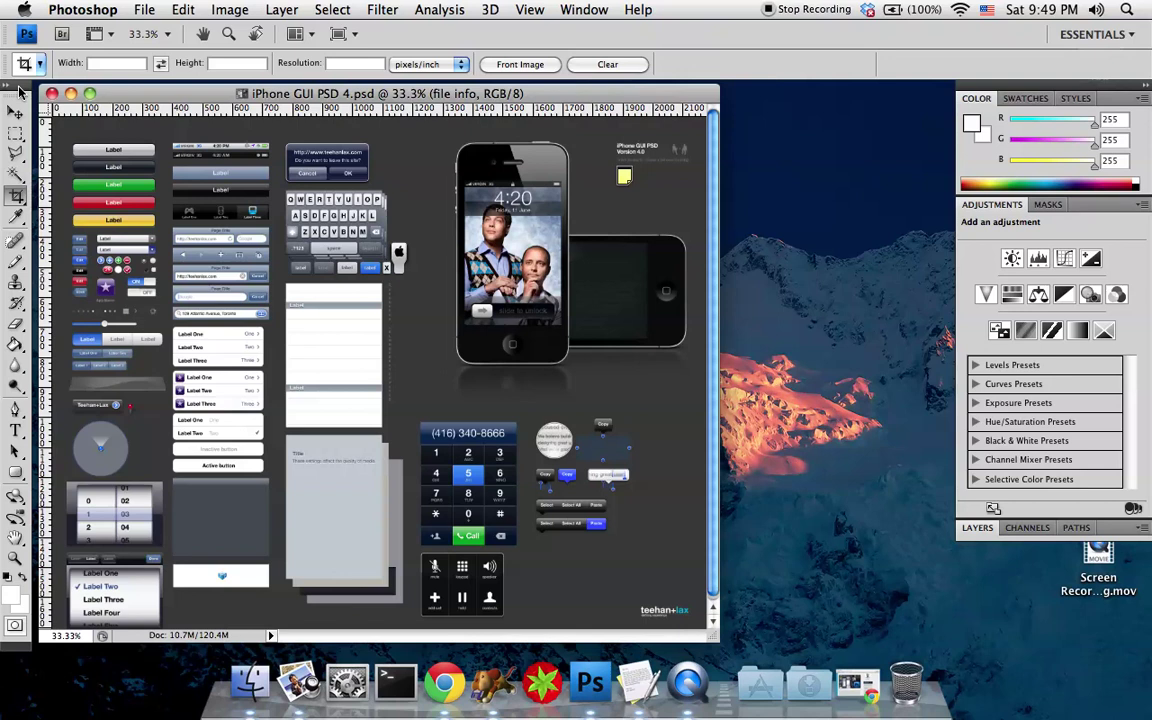
left_click_drag(20, 89, 12, 146)
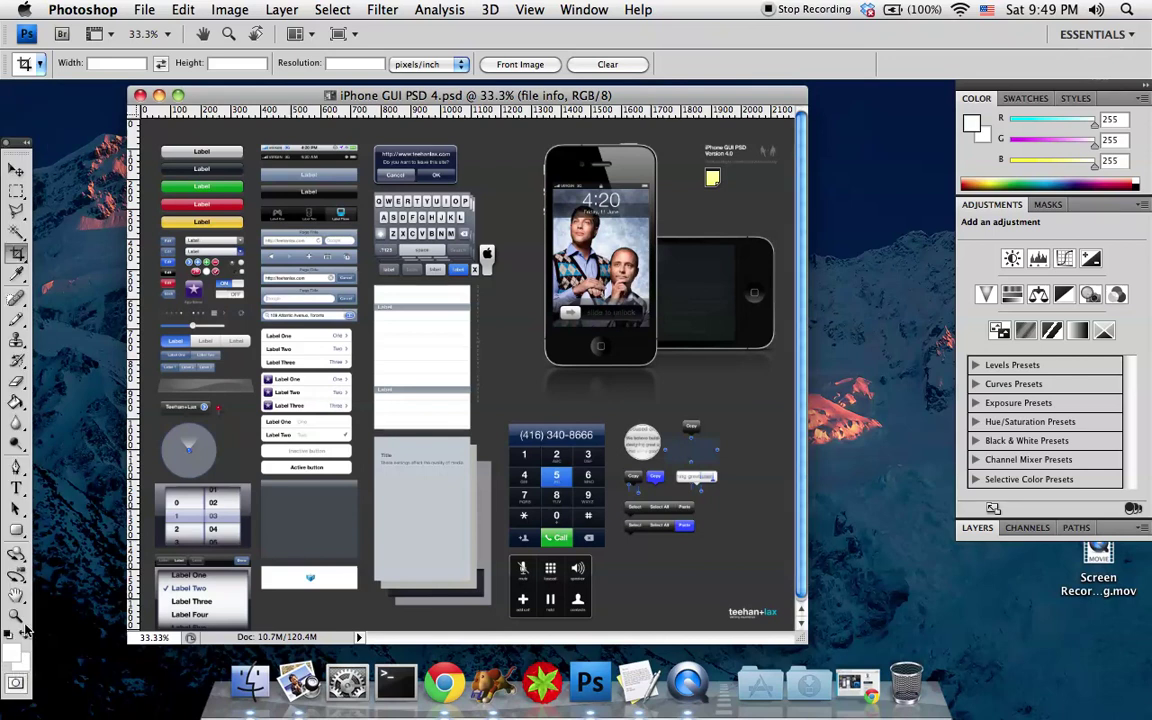
left_click_drag(21, 140, 21, 100)
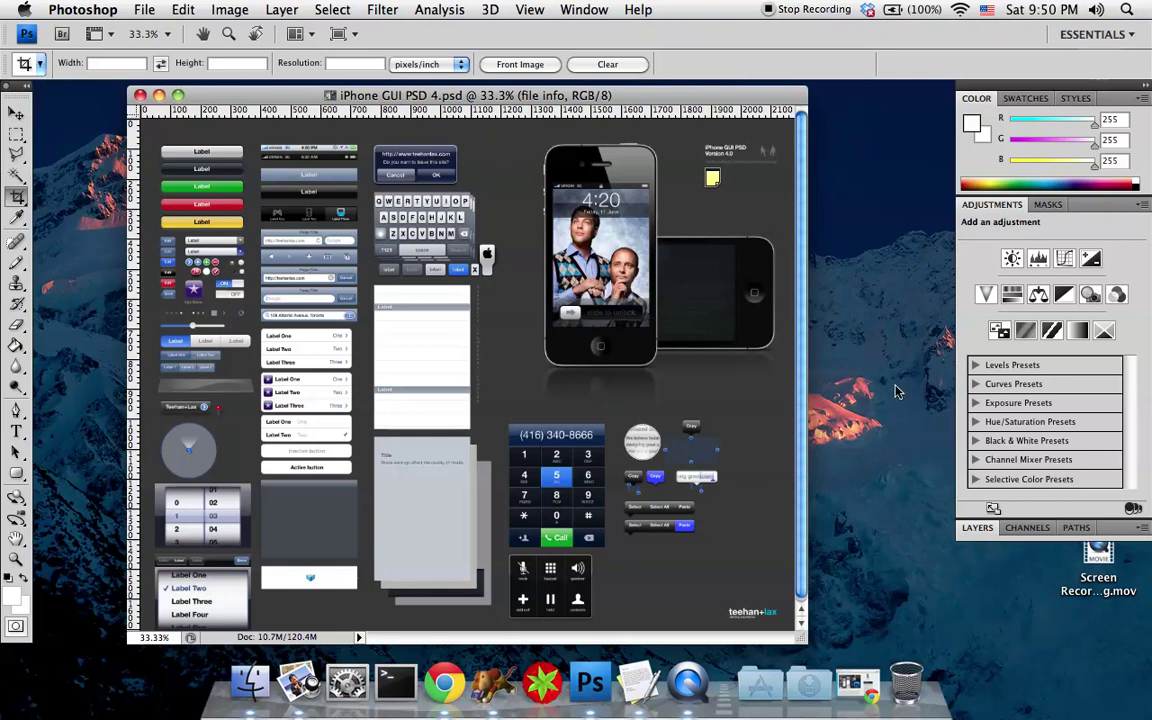
- Start creating a new Photoshop document
key("super+n")
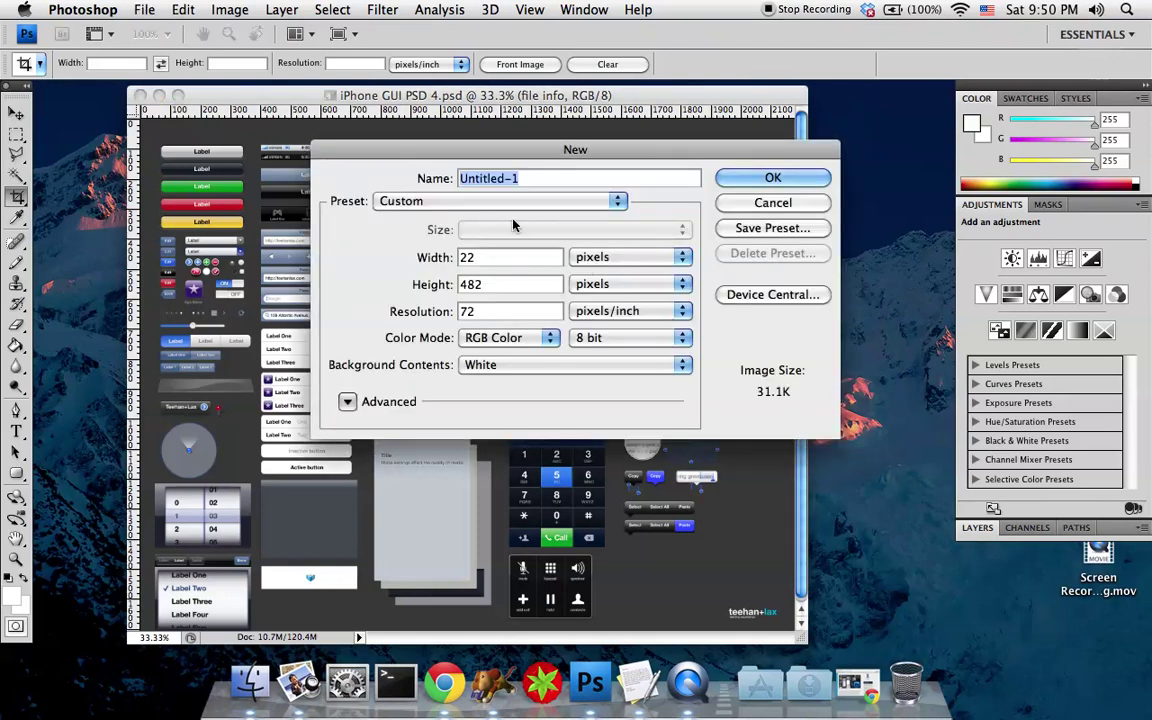
left_click(745, 203)
left_click(145, 10)
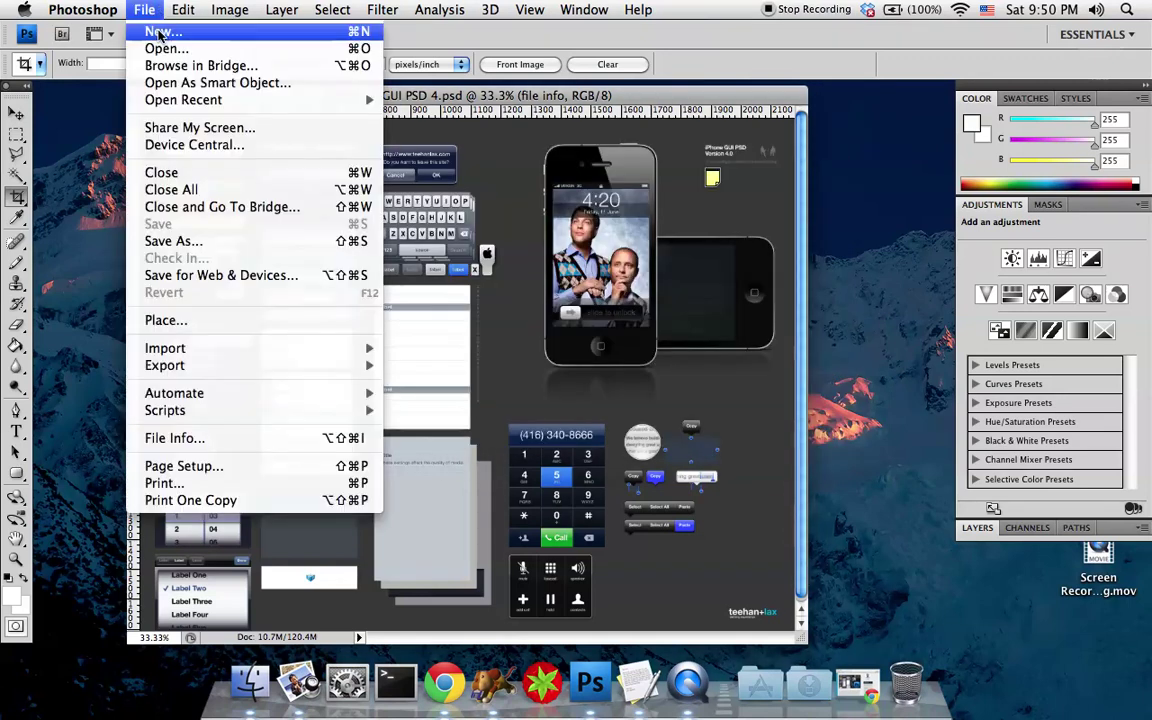
left_click(160, 33)
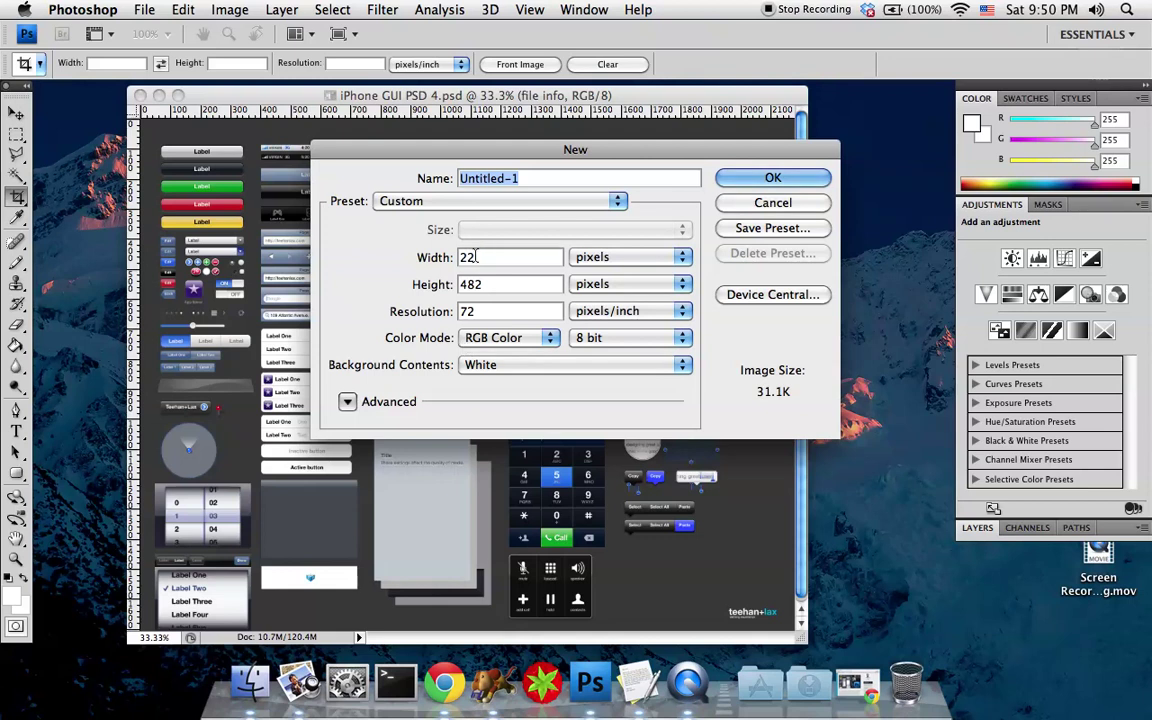
- Switch the new document's width and height units to inches
left_click(582, 261)
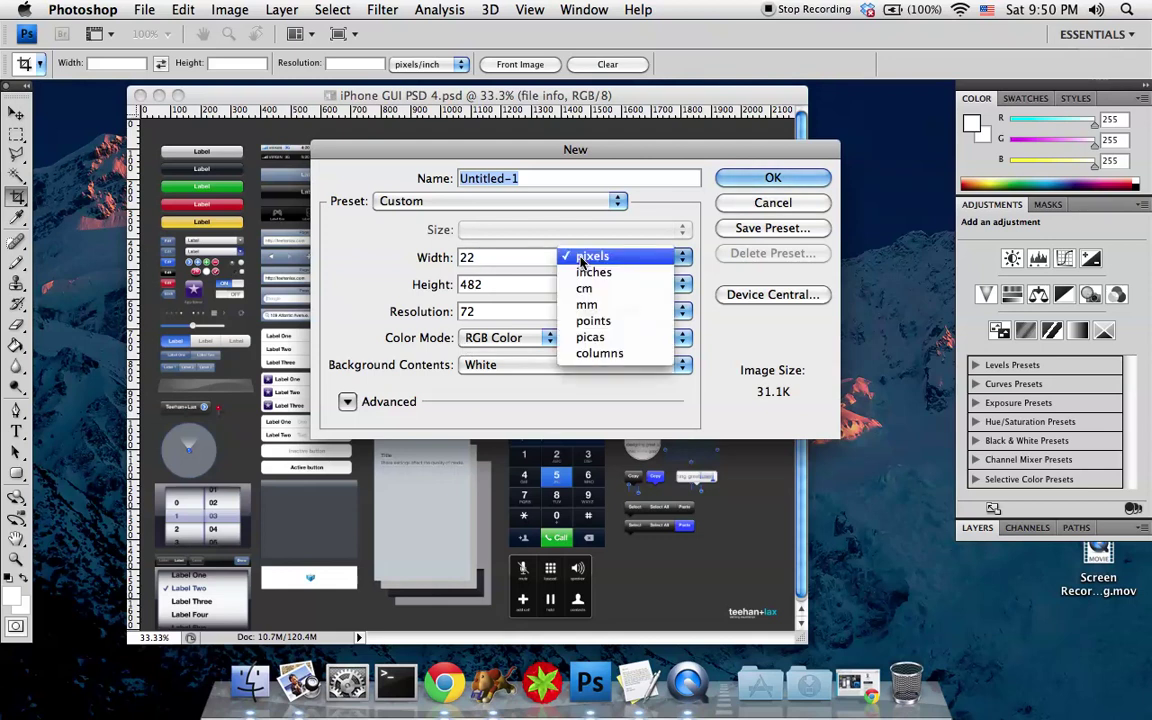
left_click(582, 258)
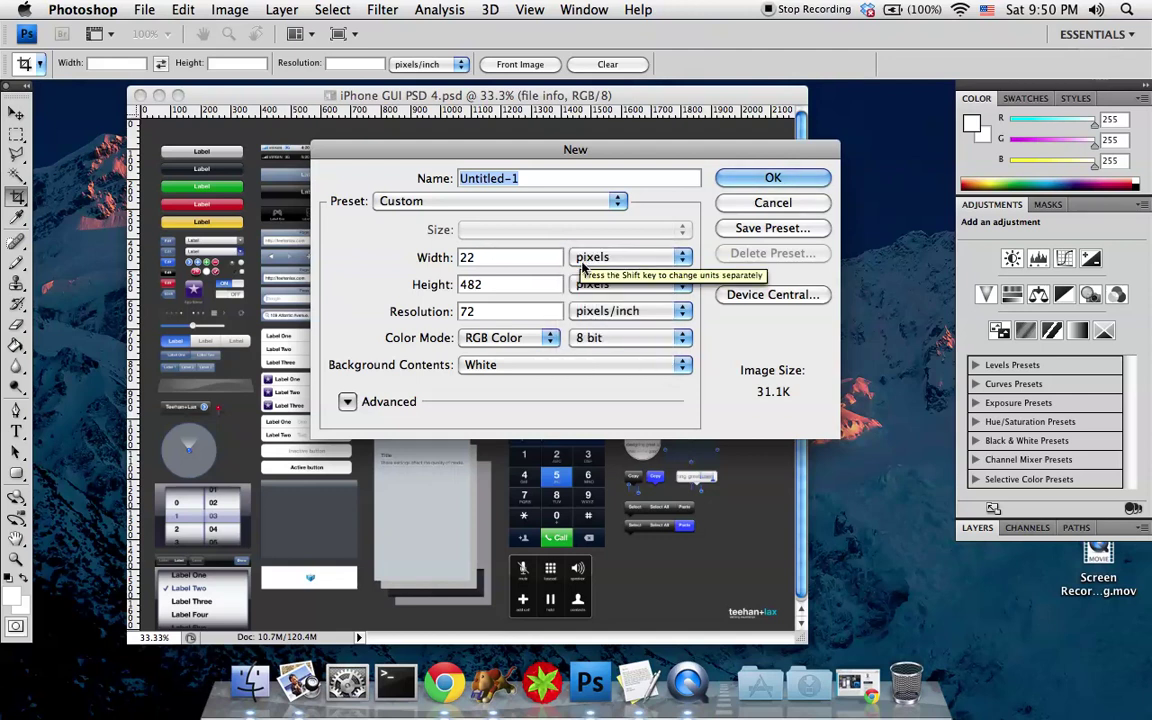
left_click(584, 259)
left_click(586, 259)
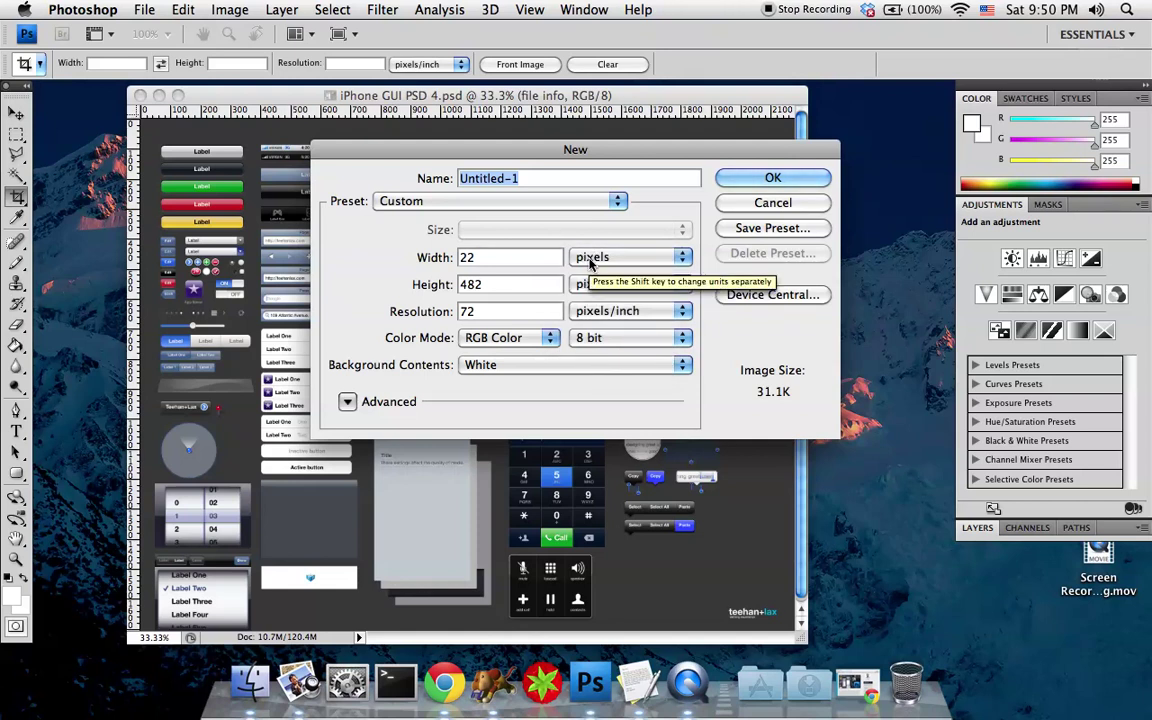
left_click(590, 259)
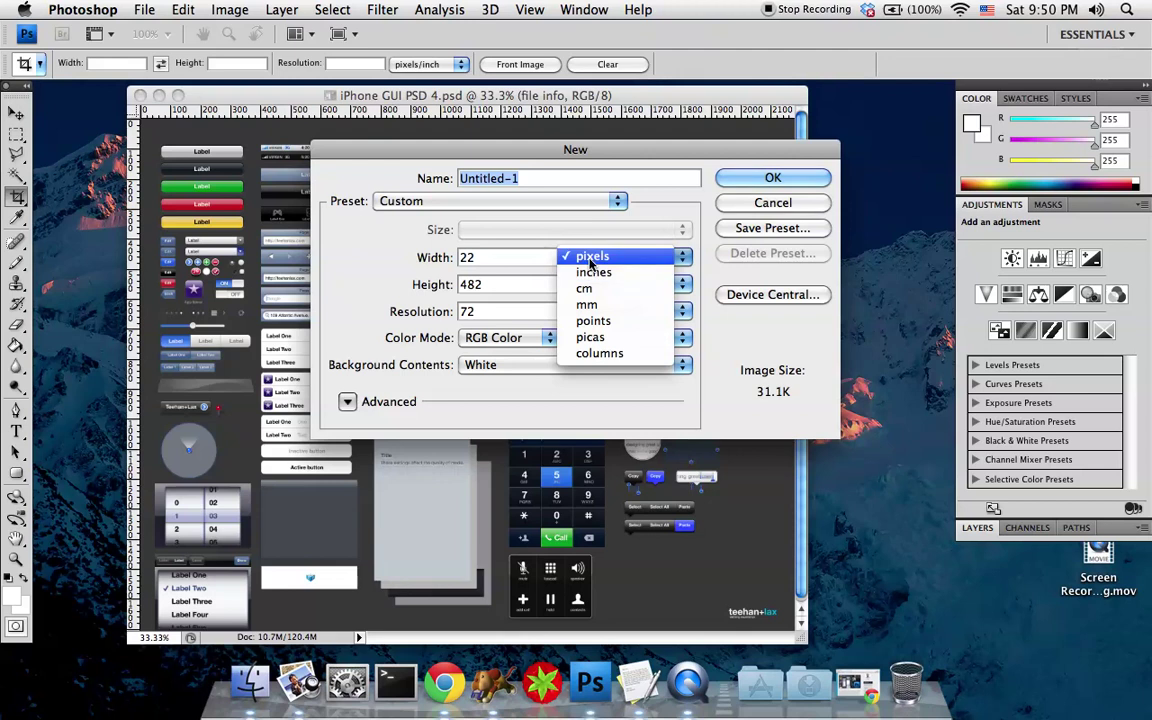
left_click(590, 271)
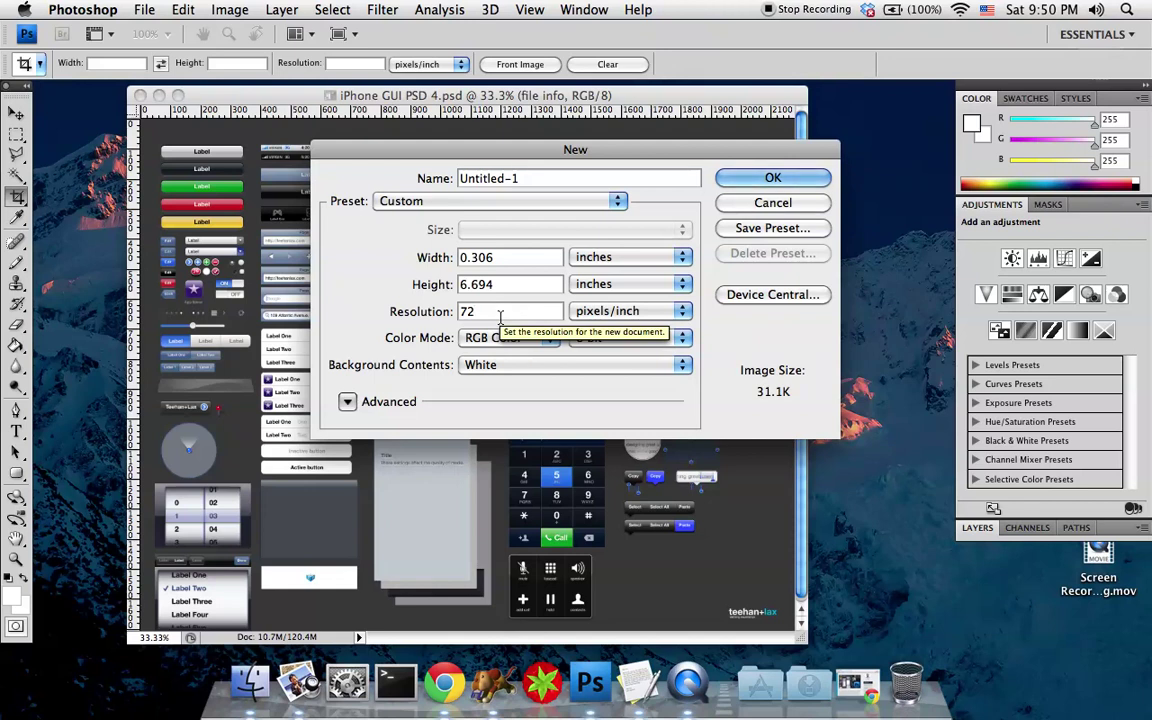
- Set the new document's resolution to 300 pixels/inch
left_click(500, 312)
key("BackSpace")
key("BackSpace")
type("300")
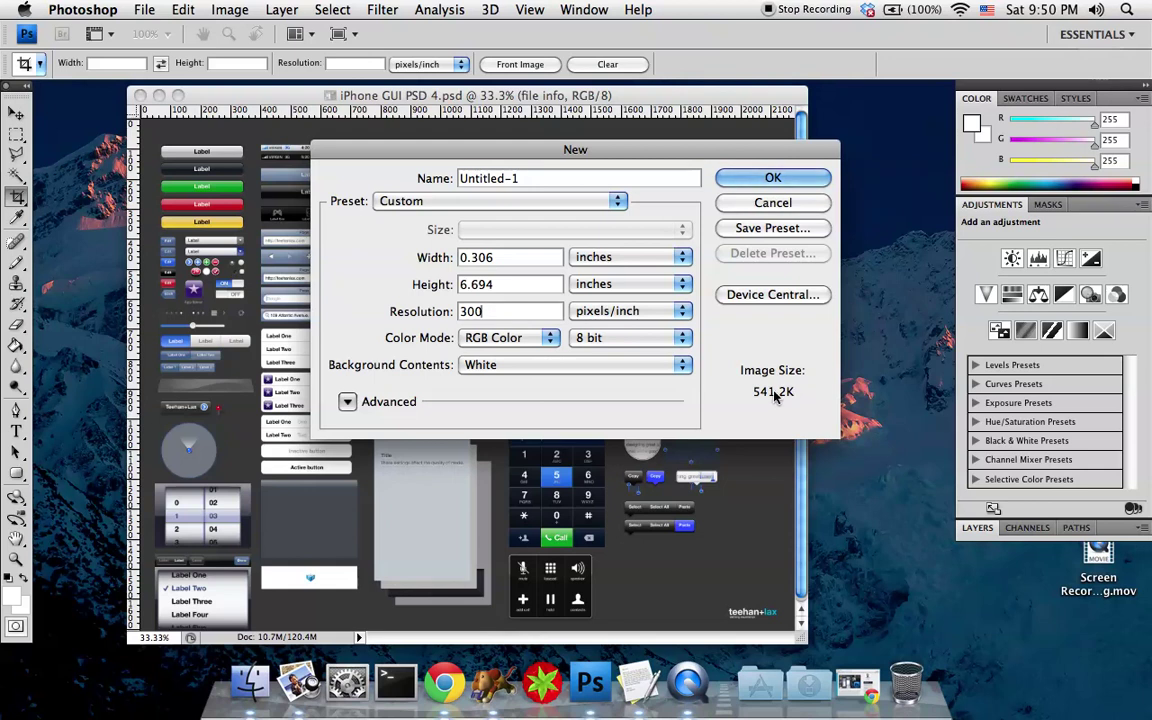
key("super+a")
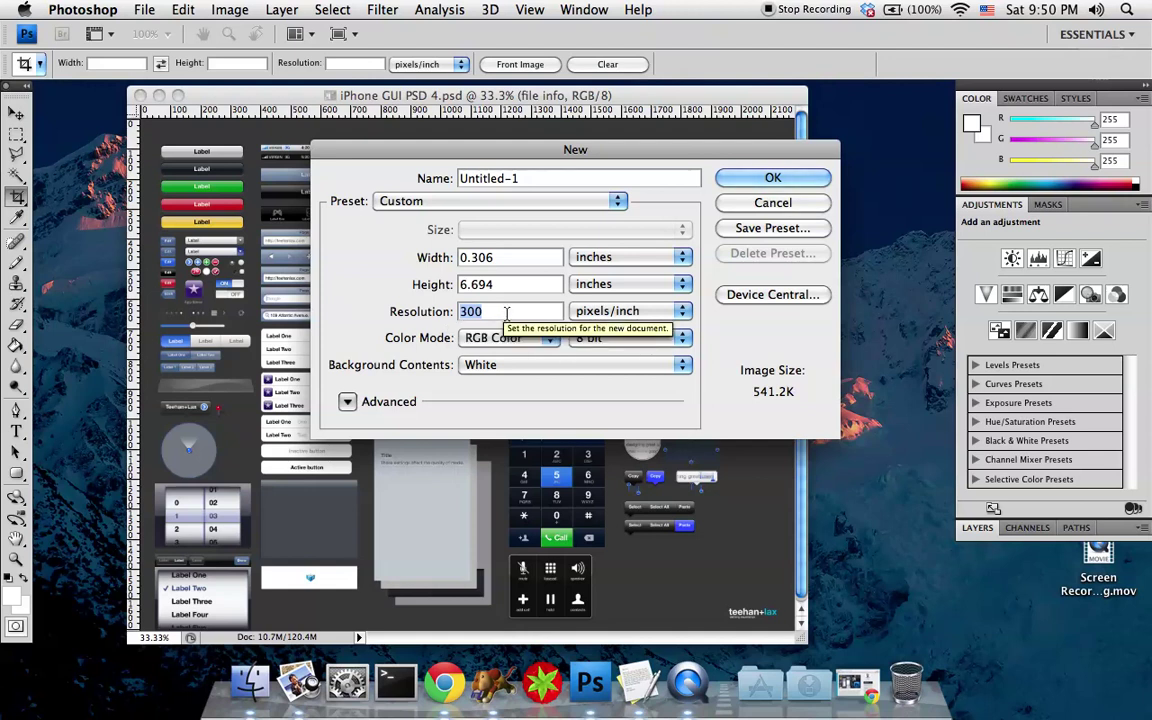
left_click(582, 313)
left_click(582, 313)
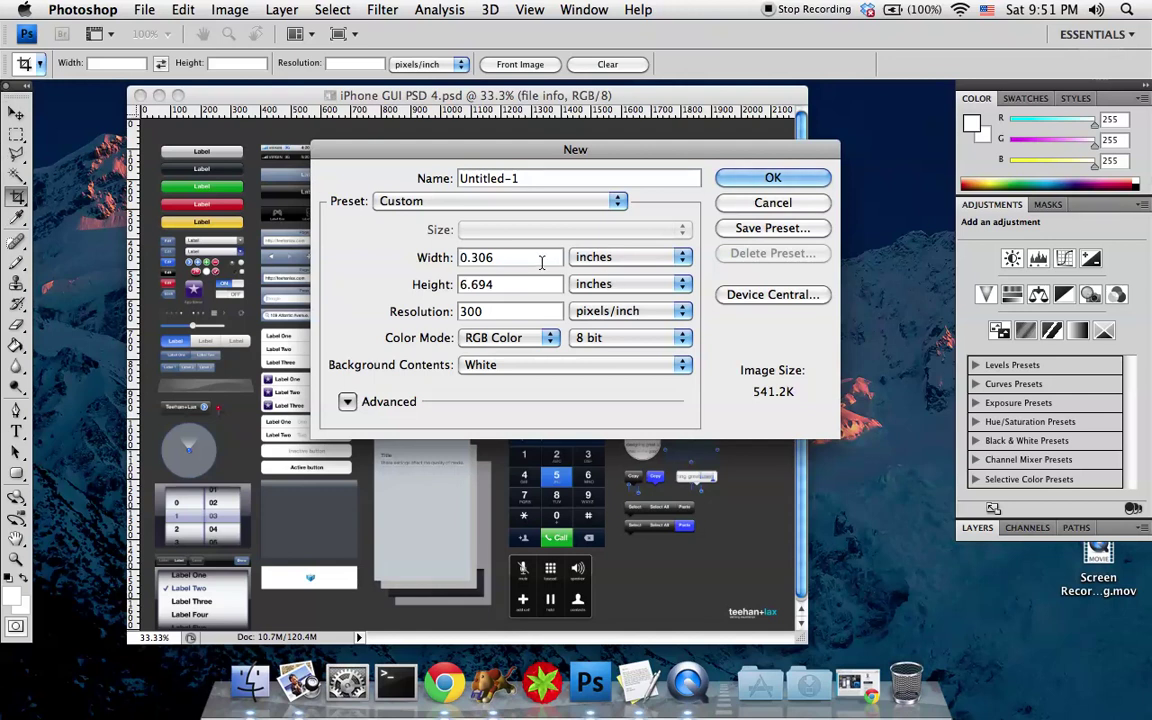
- Switch the new document's dimension units to pixels and set its width and height to 400 each
left_click(628, 257)
left_click(600, 237)
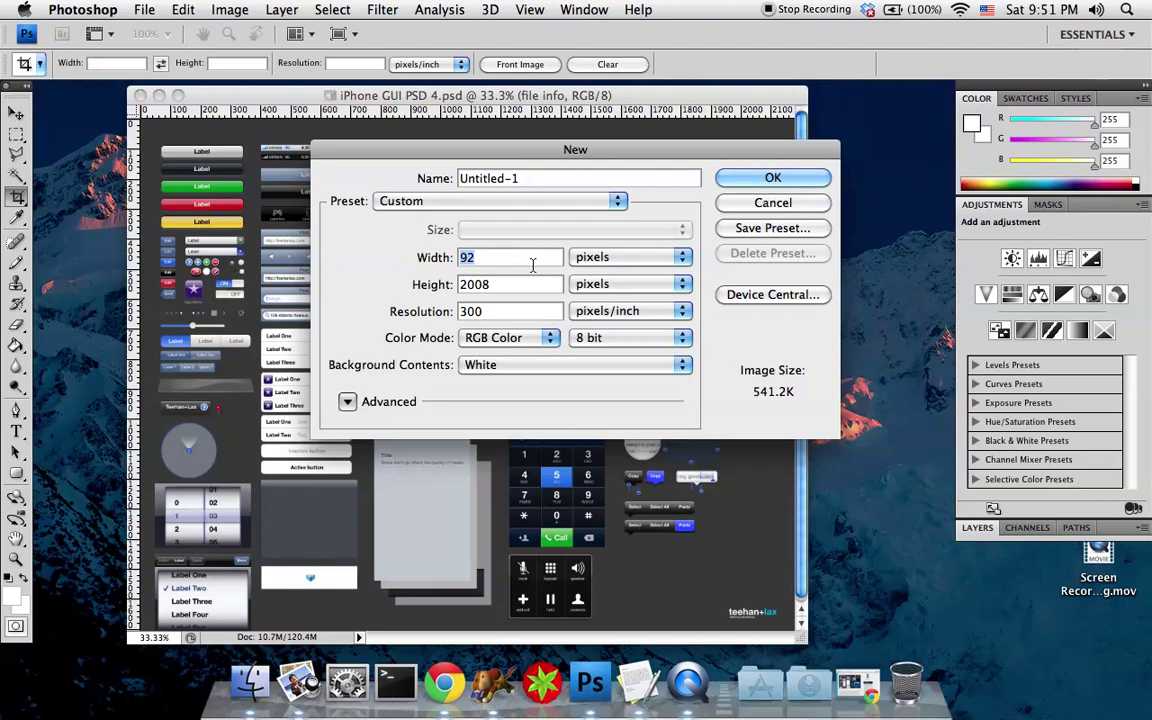
type("400")
key("Tab")
type("400")
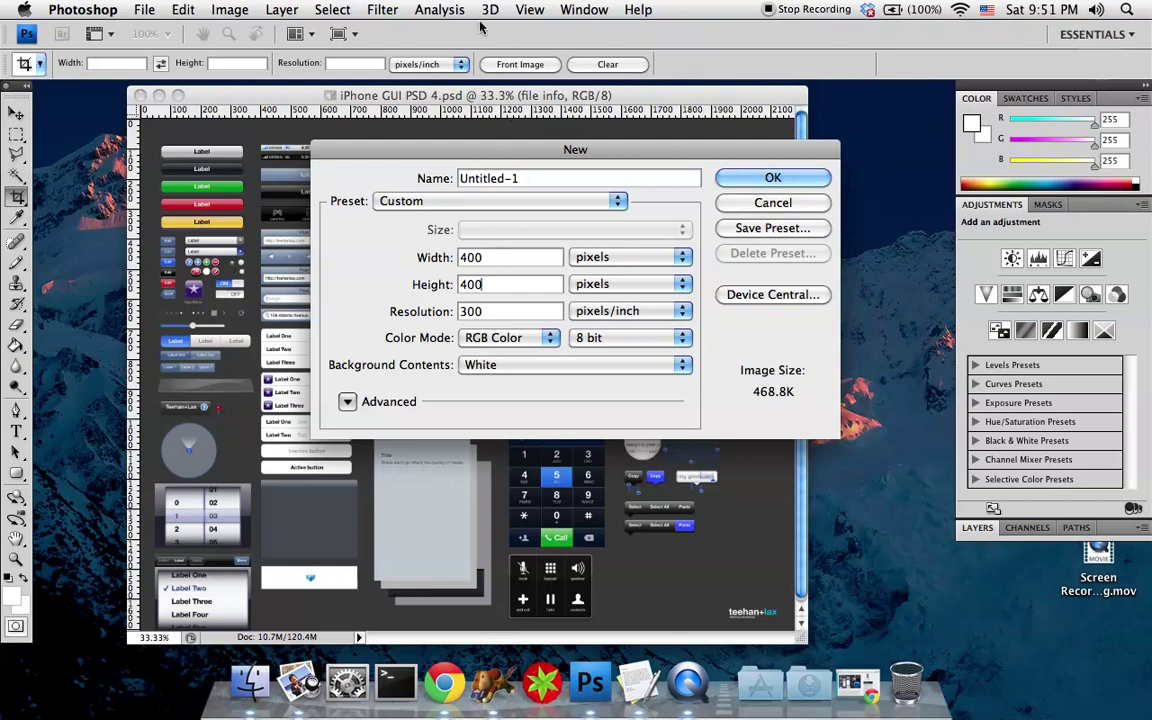
- Set the new document's resolution to 72 pixels/inch with White background contents, and create it
double_click(488, 313)
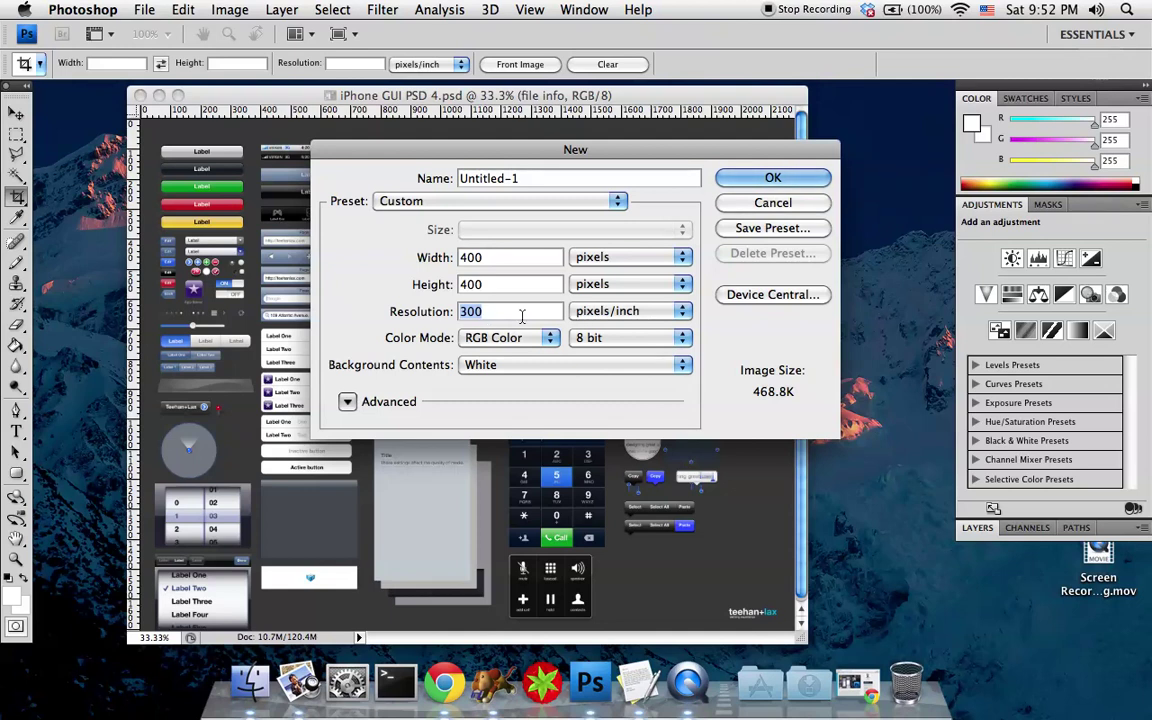
type("72")
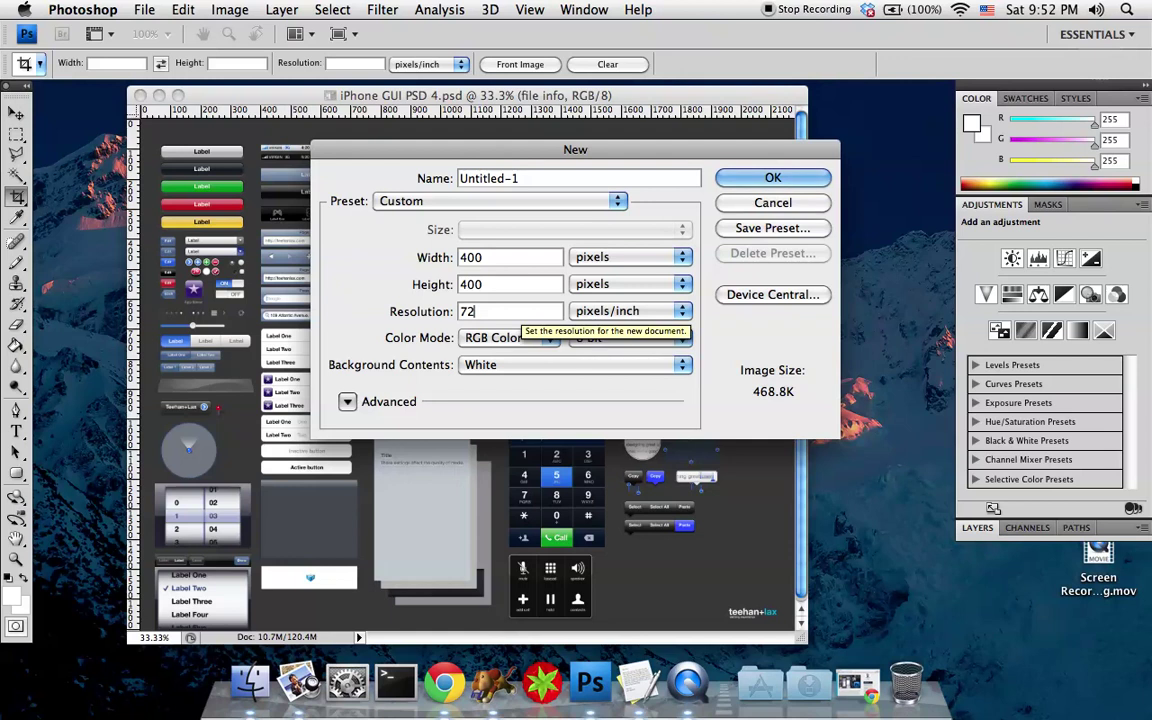
left_click(499, 366)
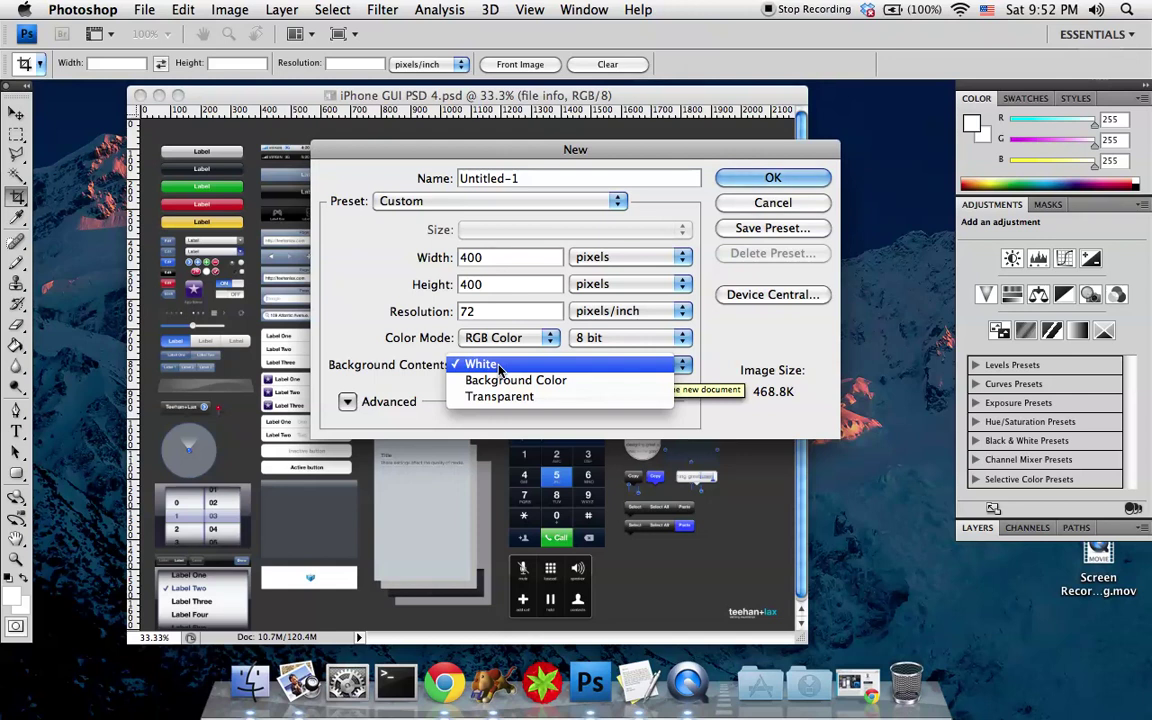
left_click(499, 366)
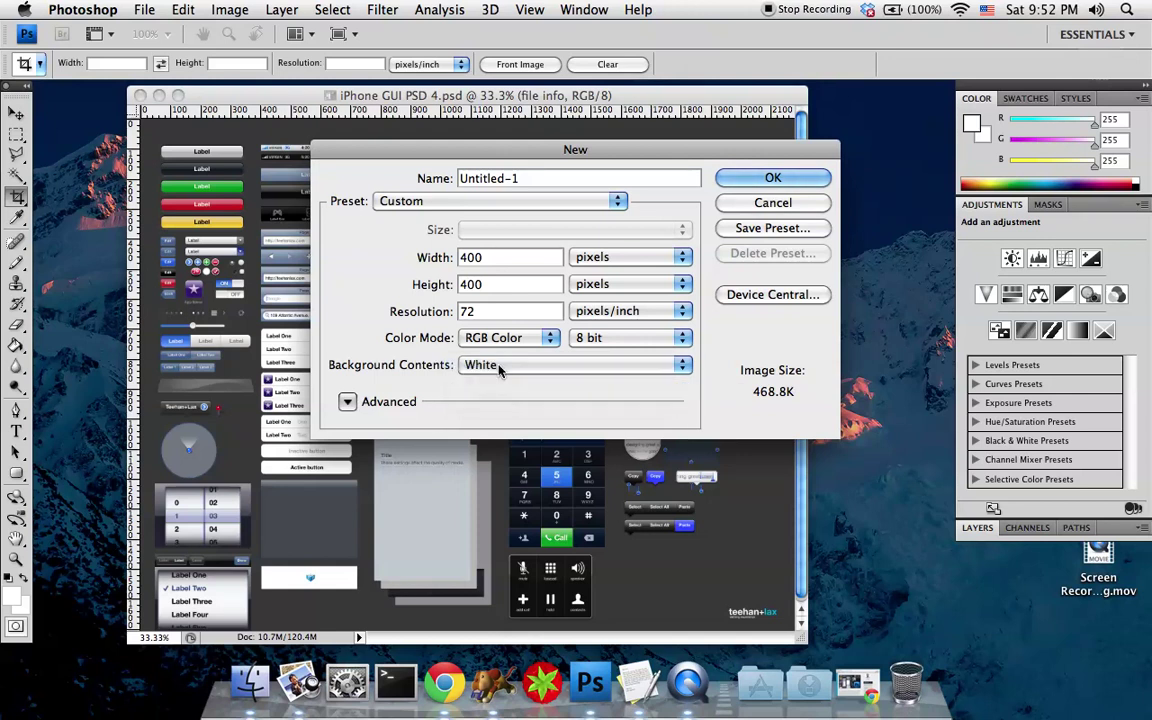
left_click(499, 366)
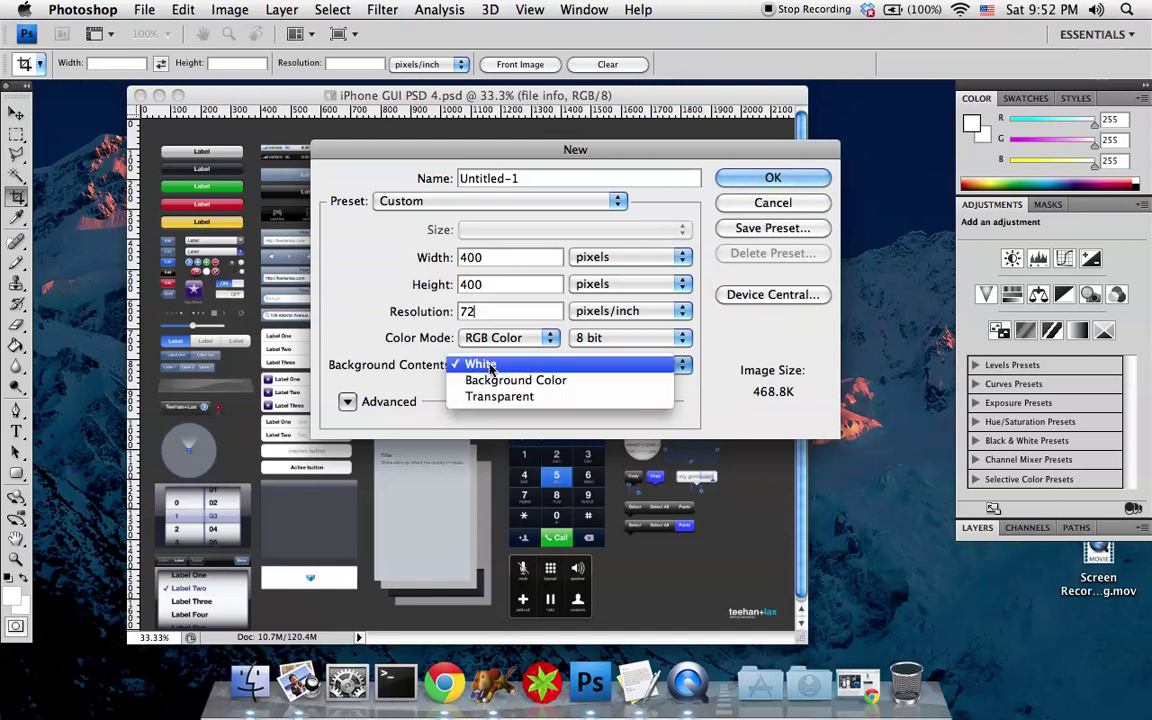
left_click(490, 366)
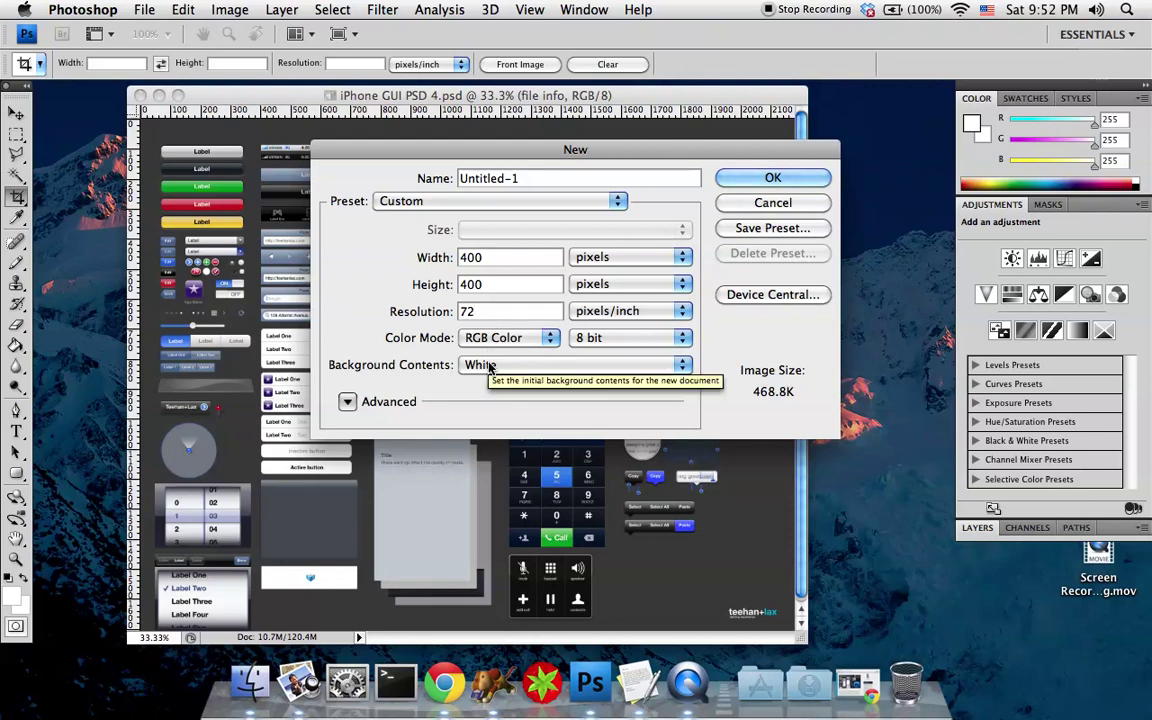
left_click(726, 177)
left_click_drag(576, 100, 599, 98)
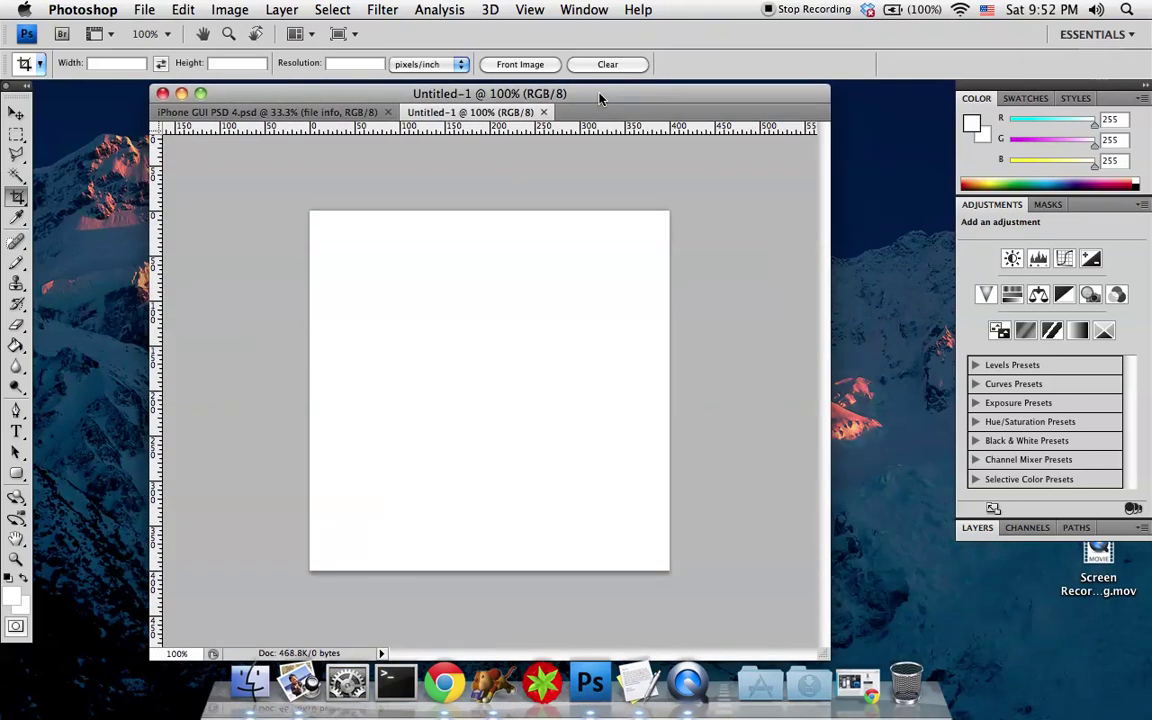
- Examine the blank document's pixel dimensions, print size and resolution in the Image Size settings without changing them
left_click(241, 15)
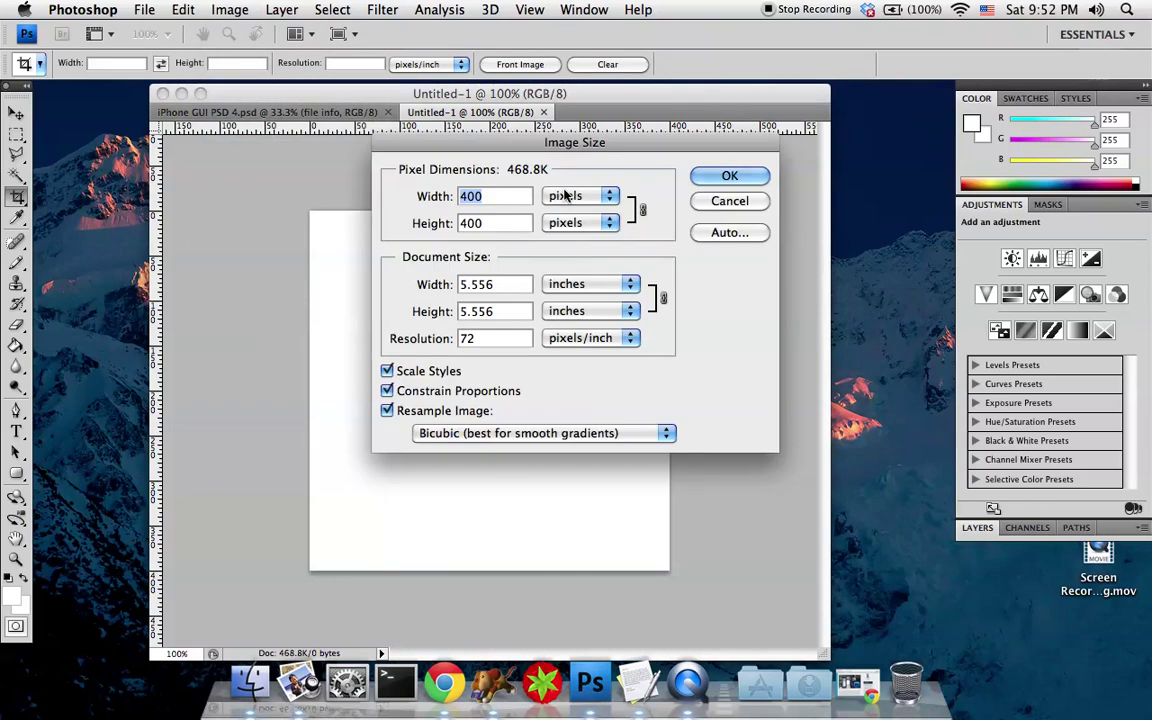
left_click_drag(541, 144, 541, 176)
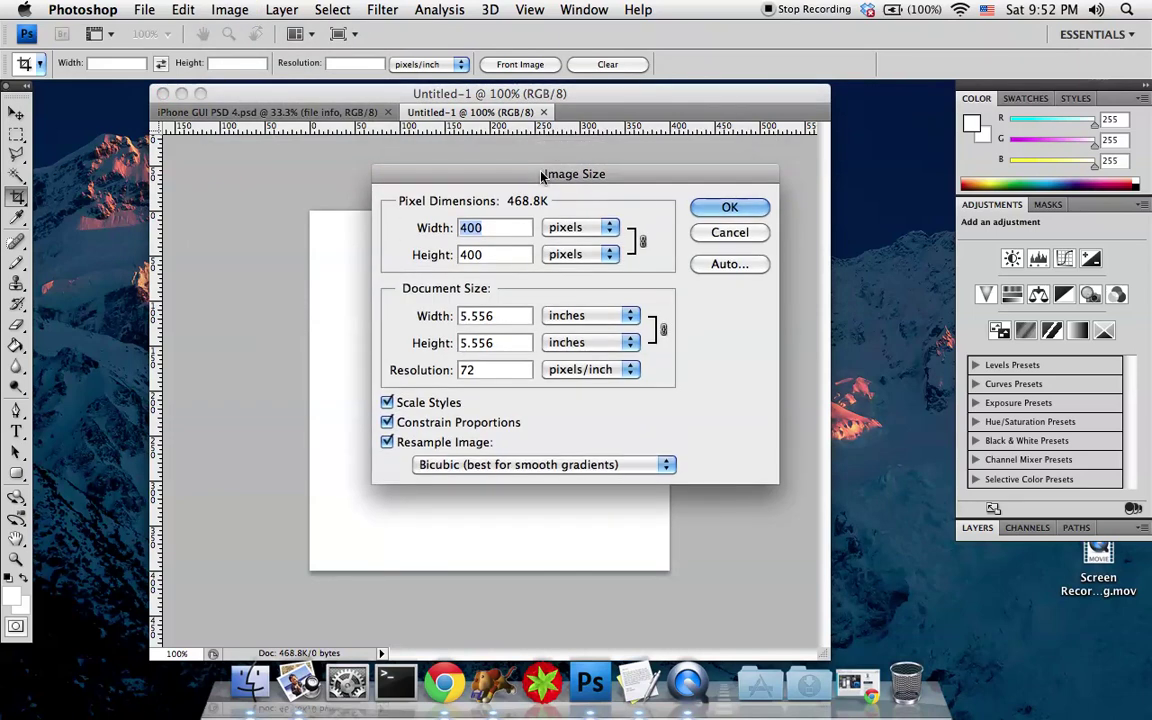
left_click(500, 228)
left_click(711, 240)
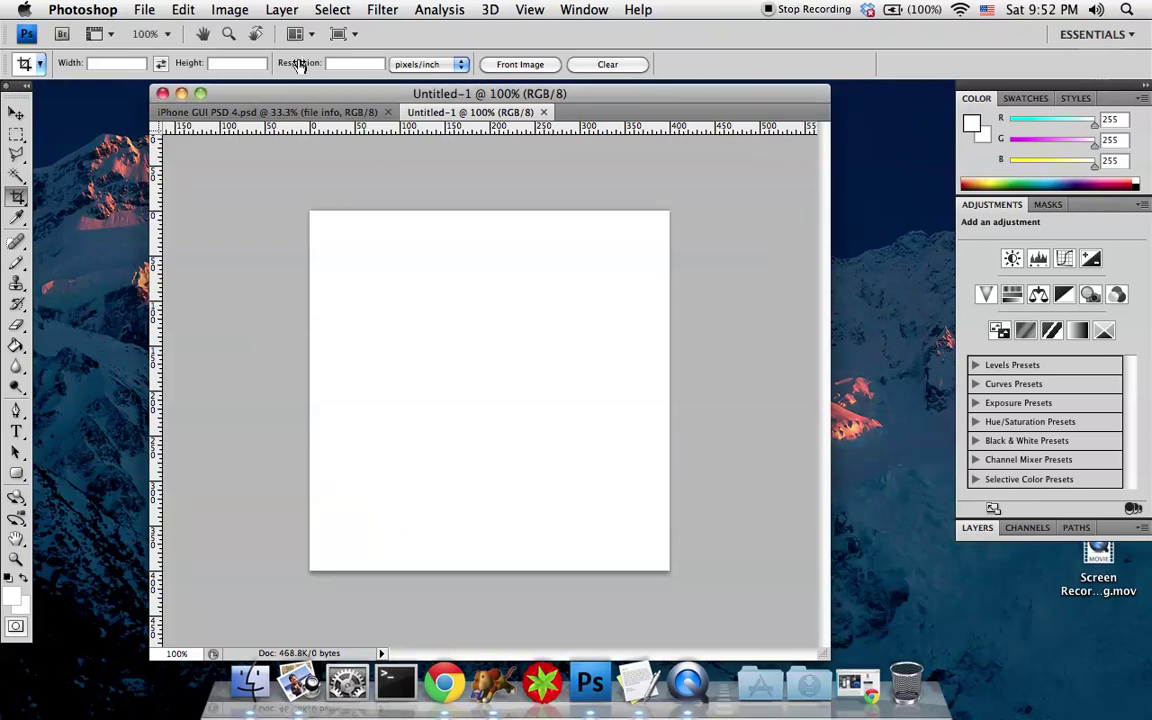
- Try a canvas width of 500 pixels on the blank document, and undo the canvas size change
left_click(229, 9)
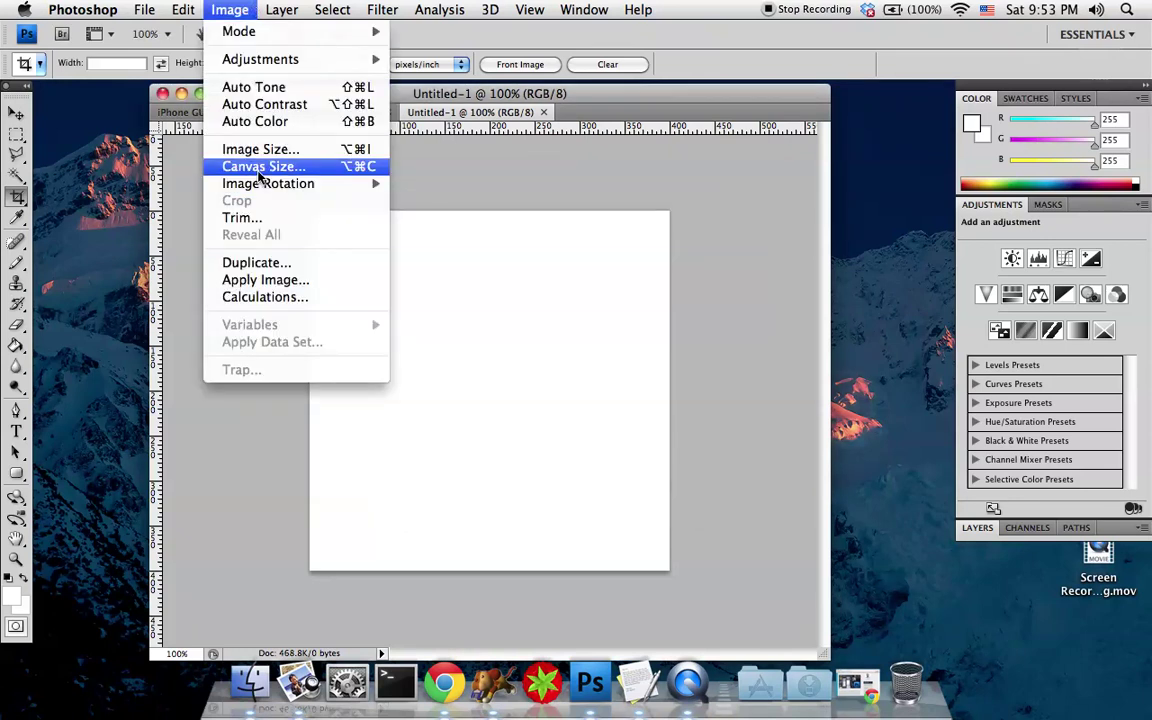
left_click(258, 176)
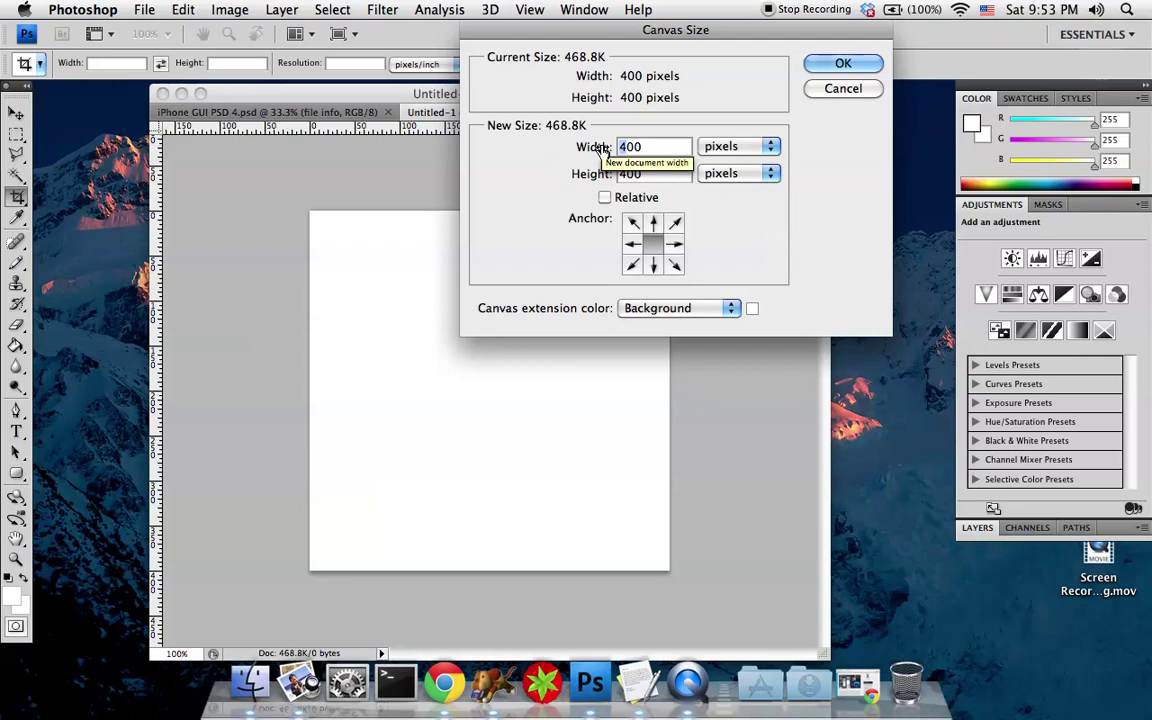
type("500")
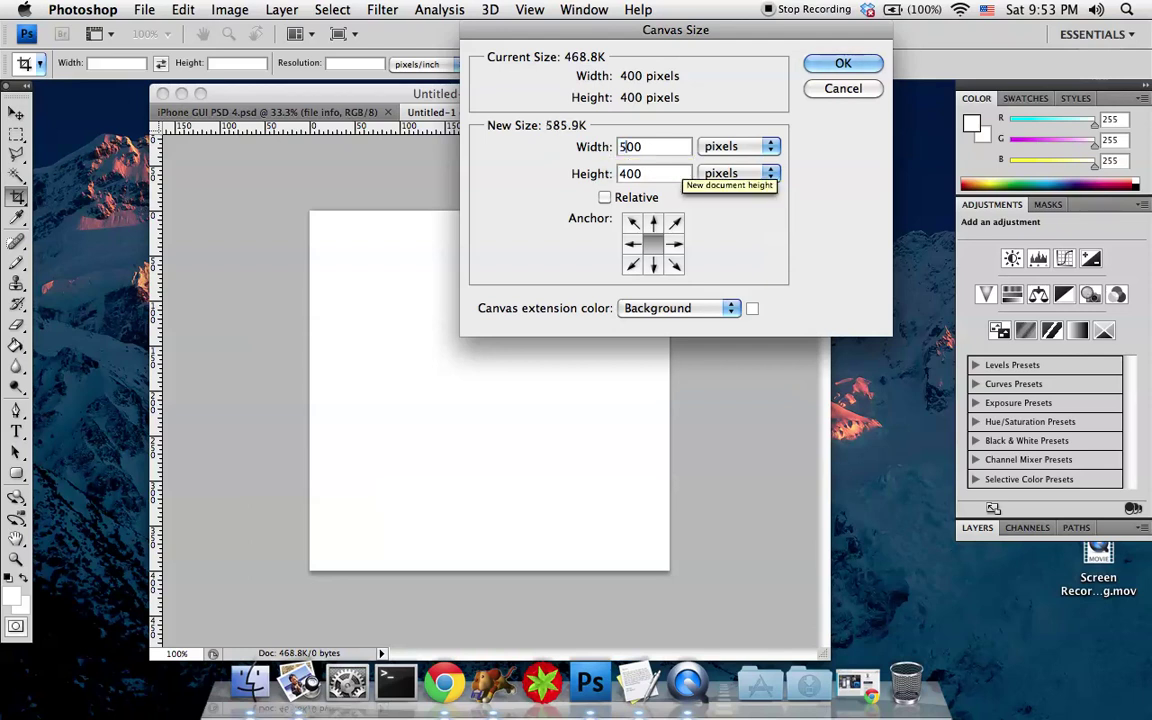
key("Return")
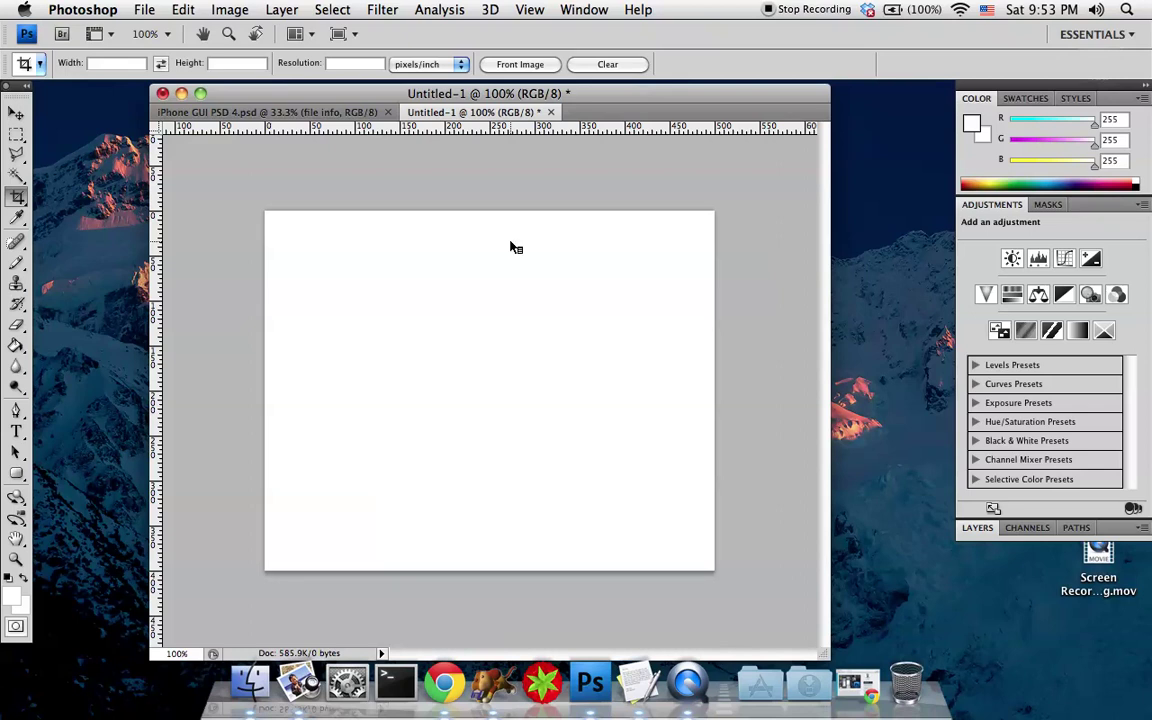
key("super+z")
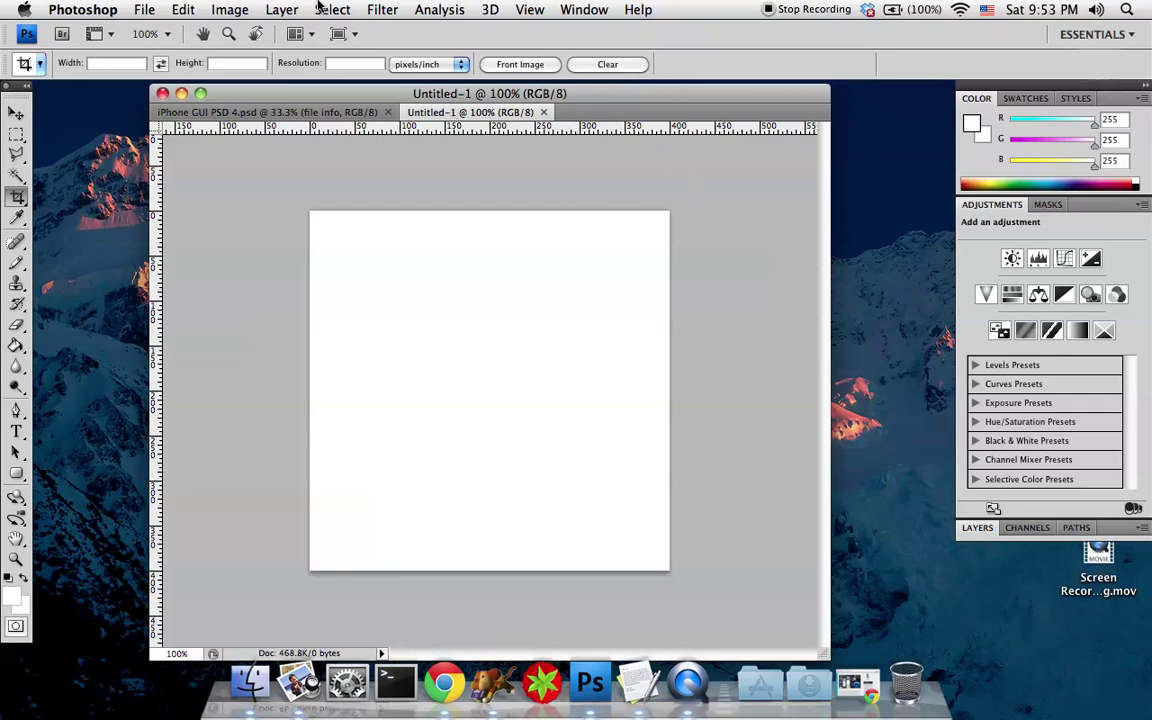
- Show the document's History and enlarge its display downward to make room for more states
left_click(531, 8)
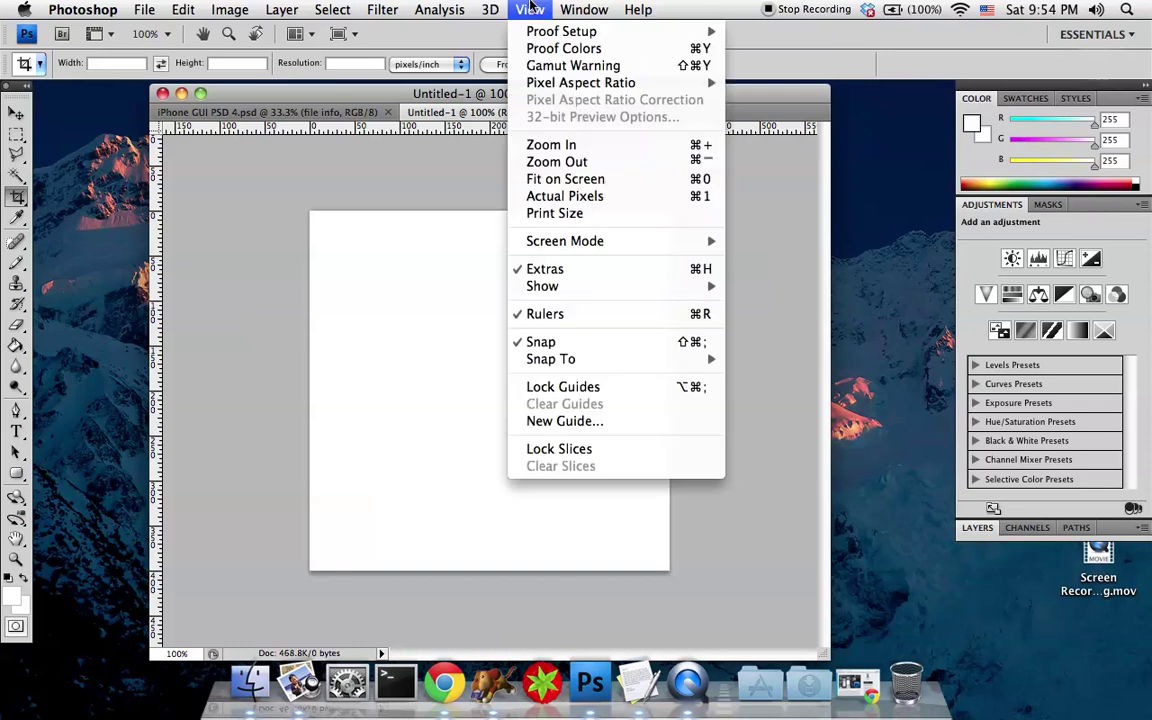
mouse_move(570, 8)
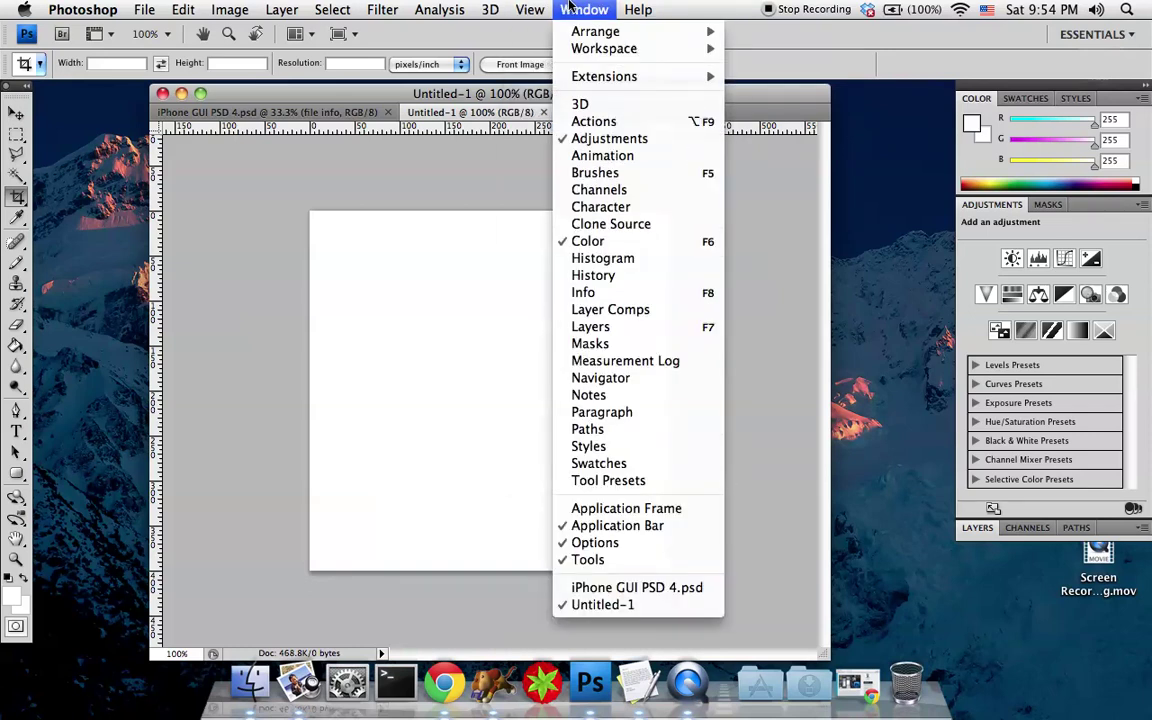
left_click(589, 276)
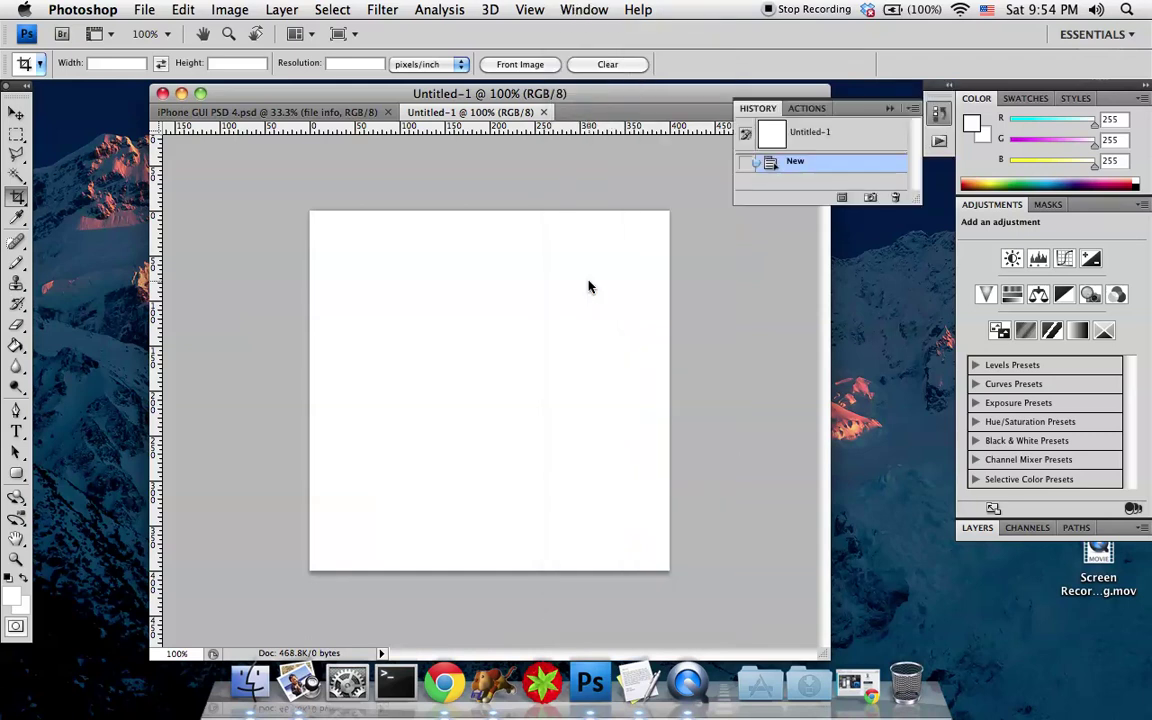
left_click_drag(913, 198, 914, 275)
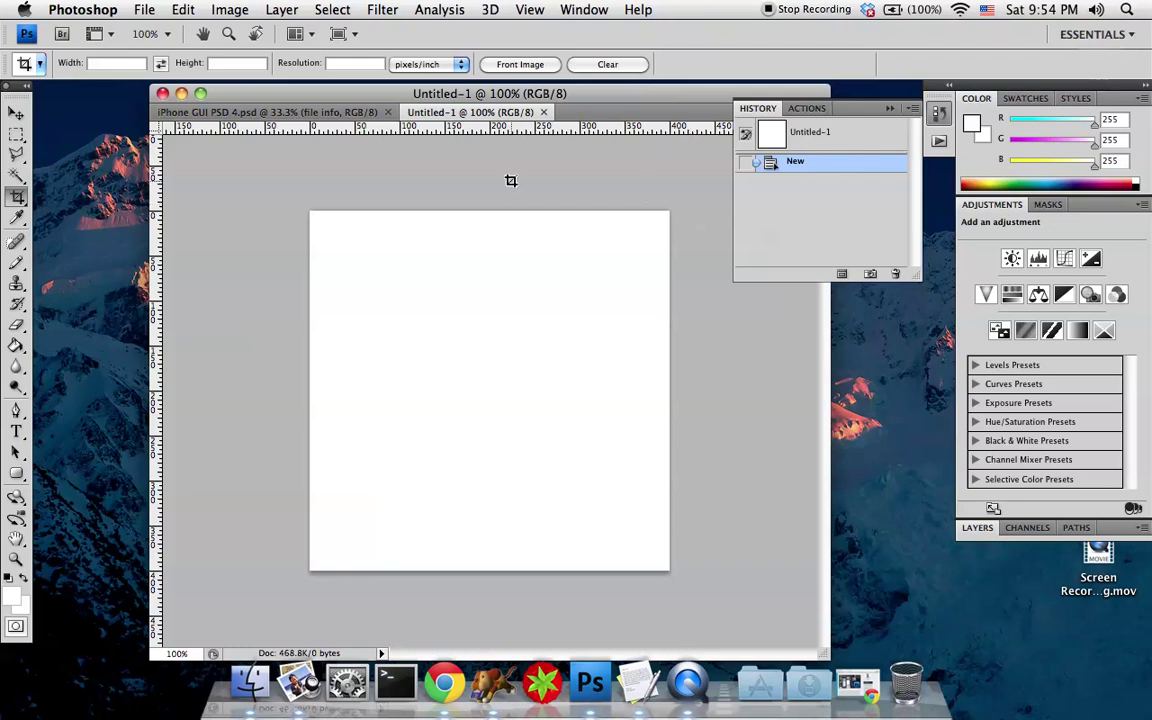
- Choose the Paint Bucket tool and pick a dark blue, 174258, at hue 200° for the foreground color
left_click(17, 346)
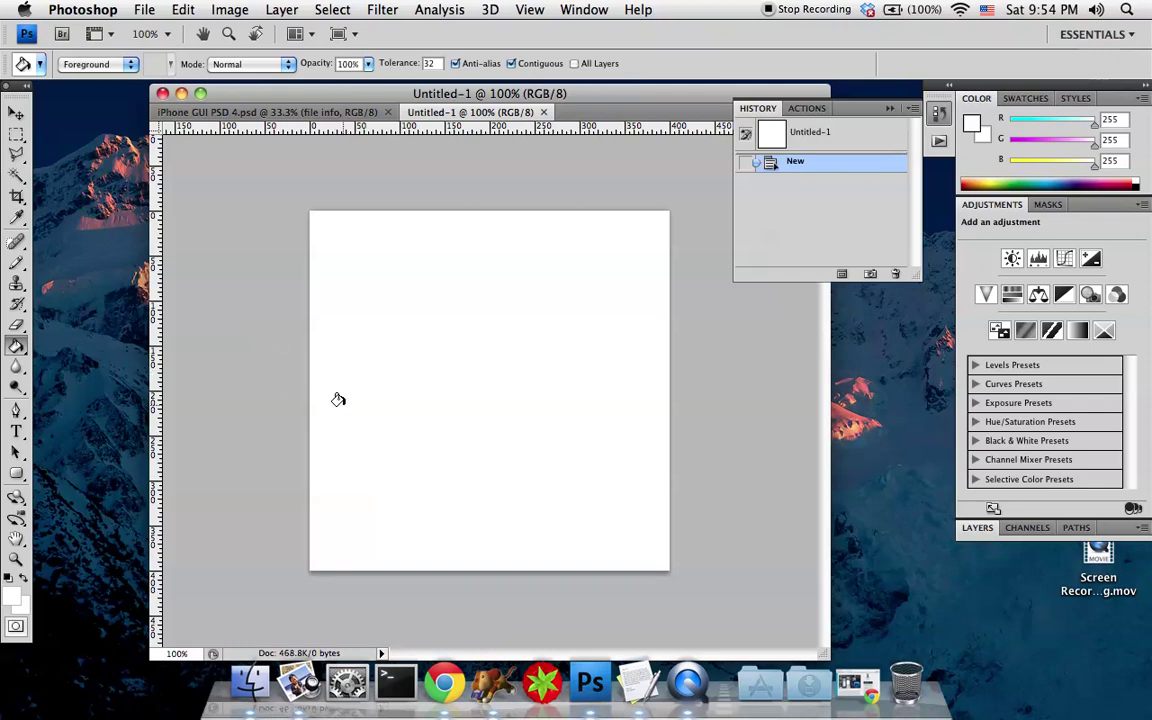
left_click(12, 598)
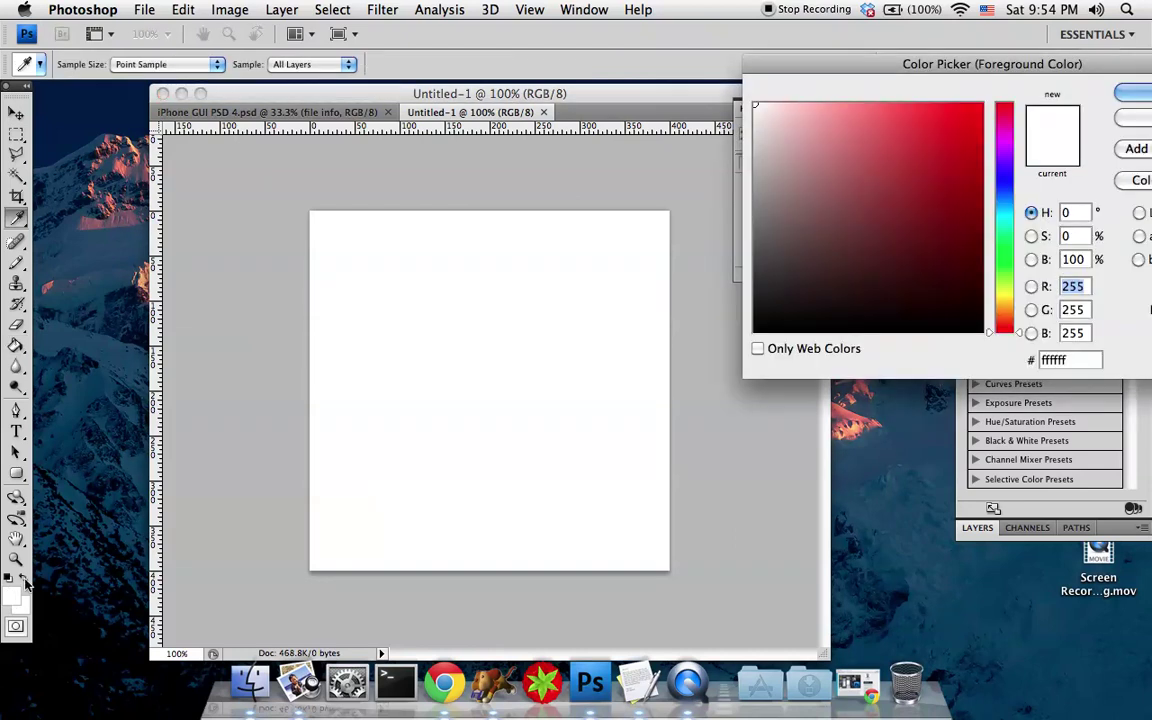
left_click(829, 253)
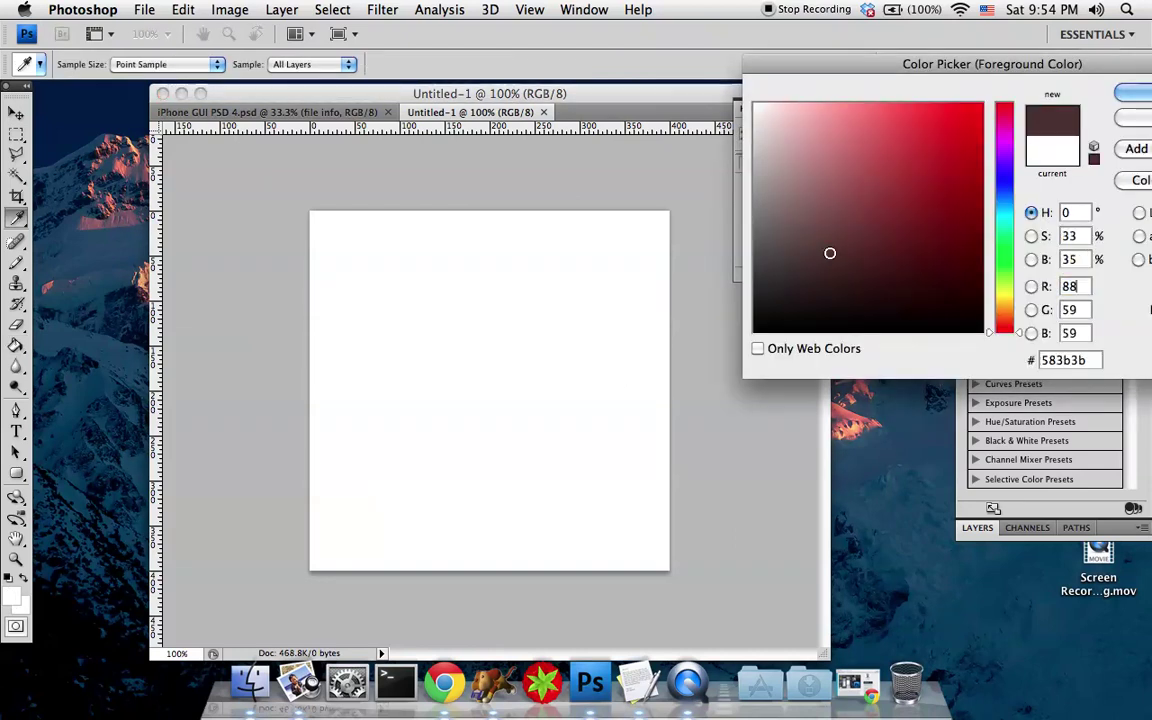
mouse_move(829, 253)
left_mouse_down()
mouse_move(851, 247)
mouse_move(823, 159)
mouse_move(748, 340)
left_mouse_up()
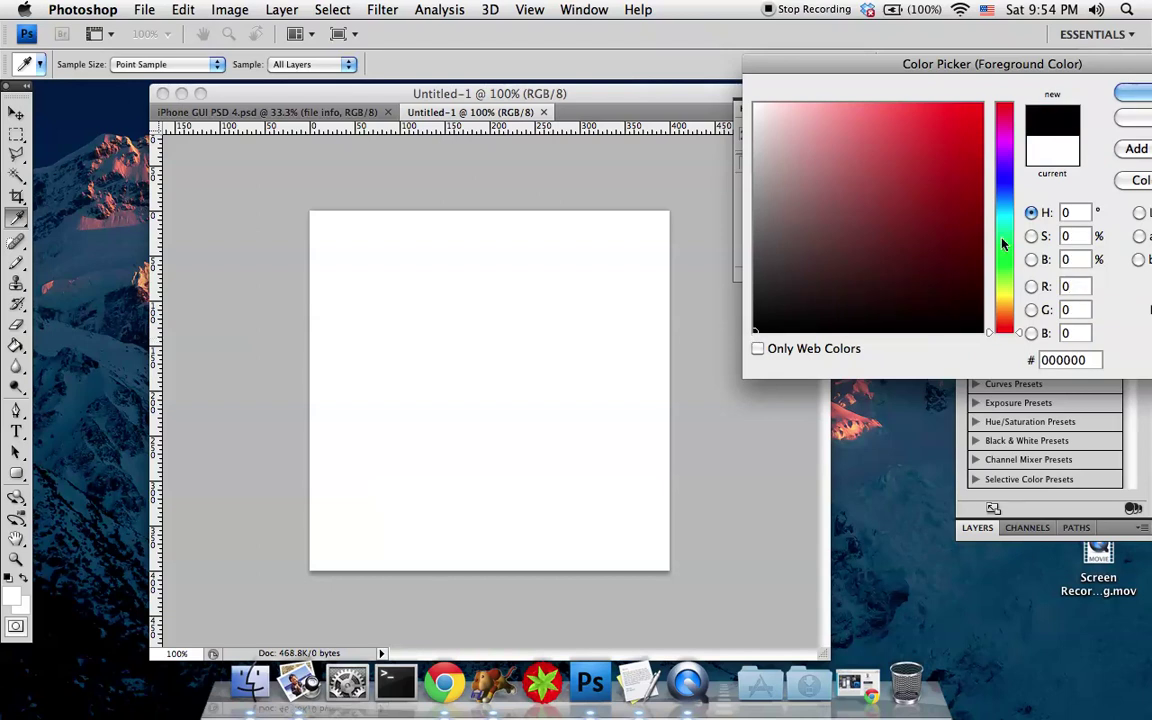
left_click(1000, 206)
left_click(931, 206)
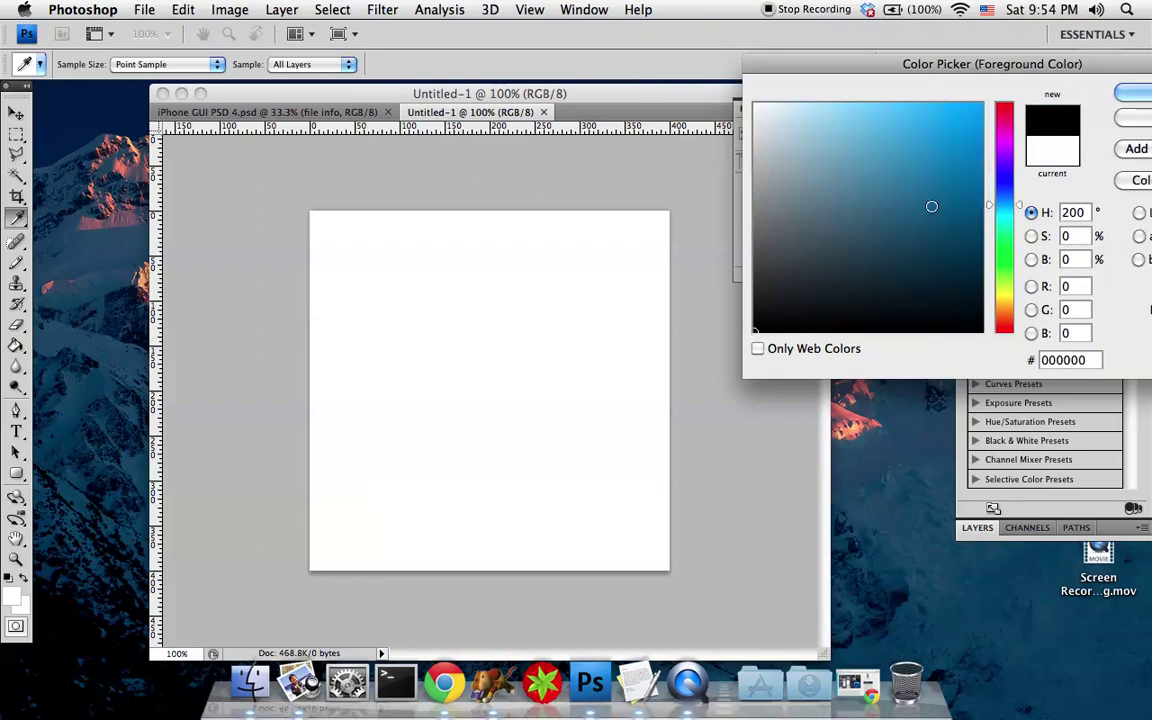
mouse_move(931, 206)
left_mouse_down()
mouse_move(969, 134)
mouse_move(940, 146)
left_mouse_up()
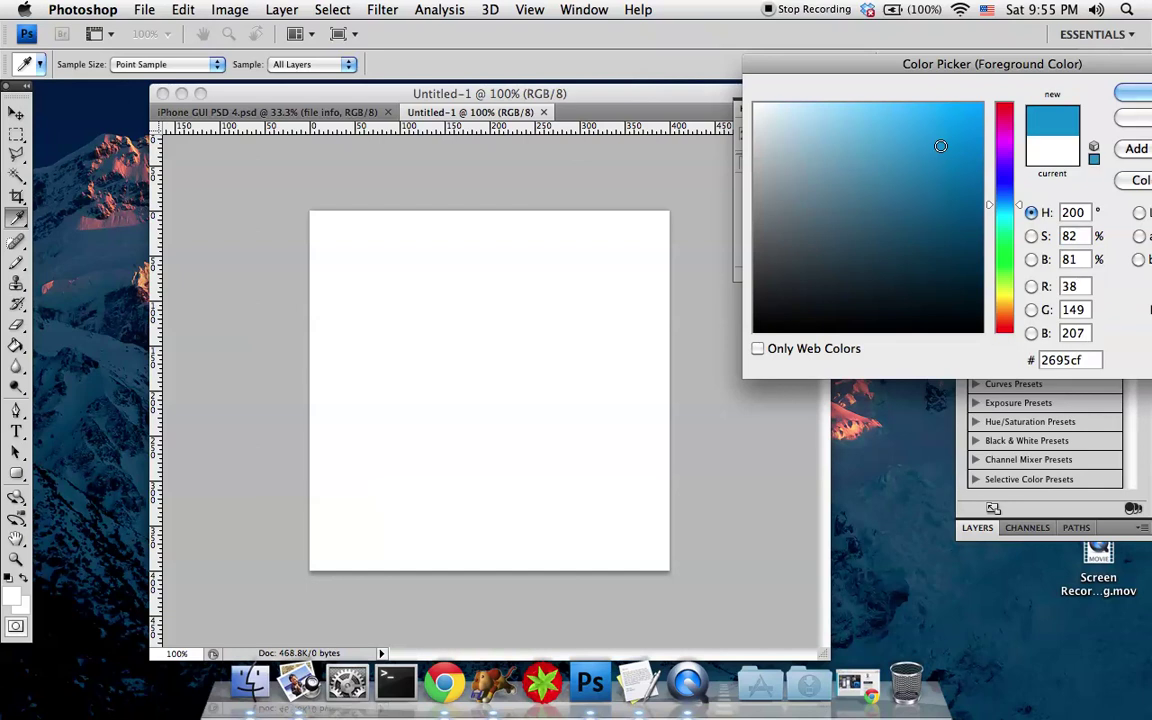
left_click_drag(952, 66, 816, 70)
mouse_move(794, 257)
left_mouse_down()
mouse_move(784, 239)
mouse_move(786, 257)
left_mouse_up()
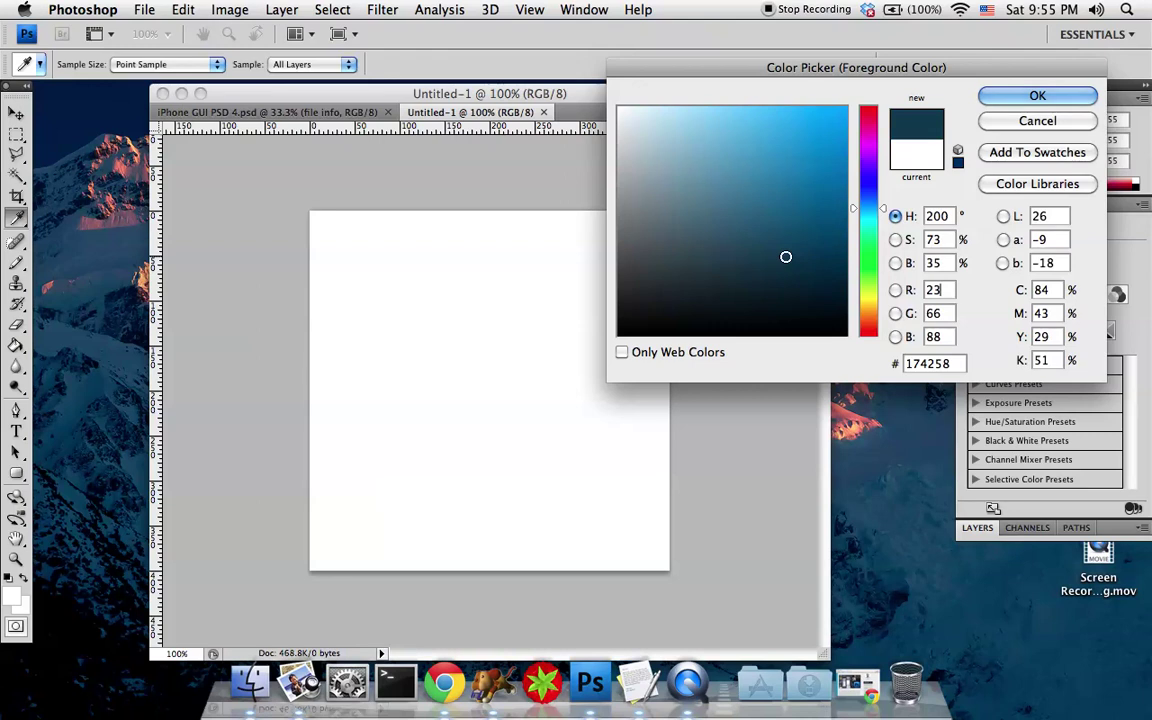
- Snap the picked blue to web-safe 003366 and accept it as the foreground color with Only Web Colors switched off
left_click(622, 352)
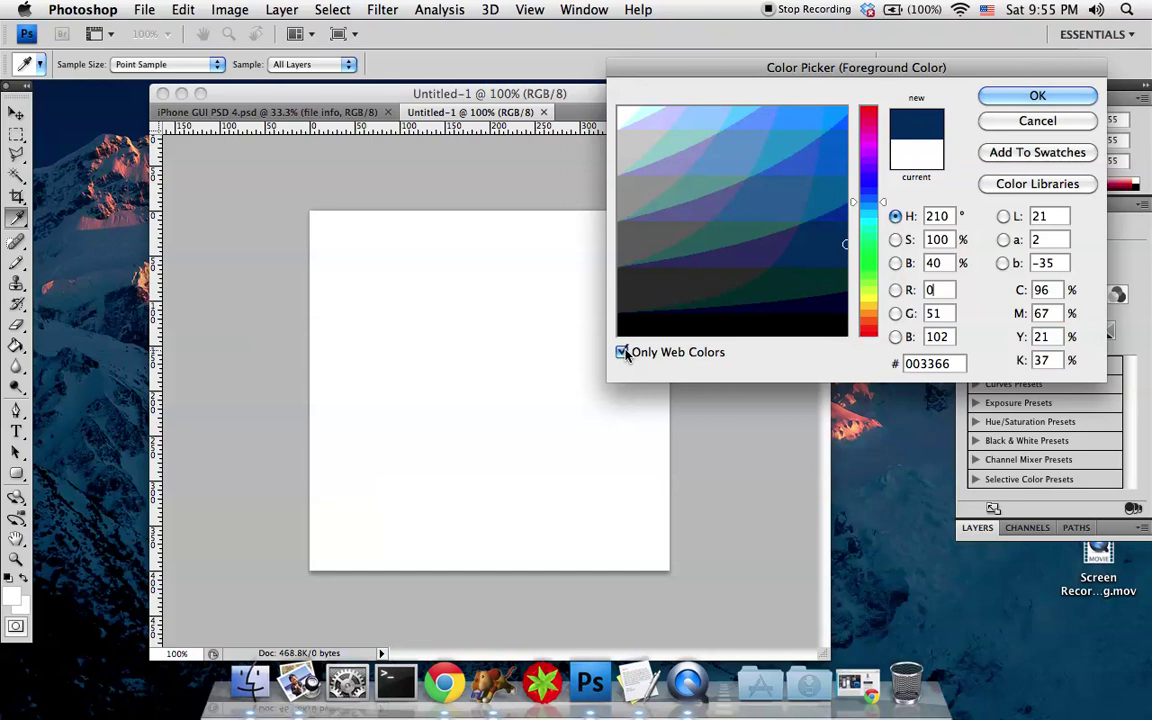
left_click(622, 352)
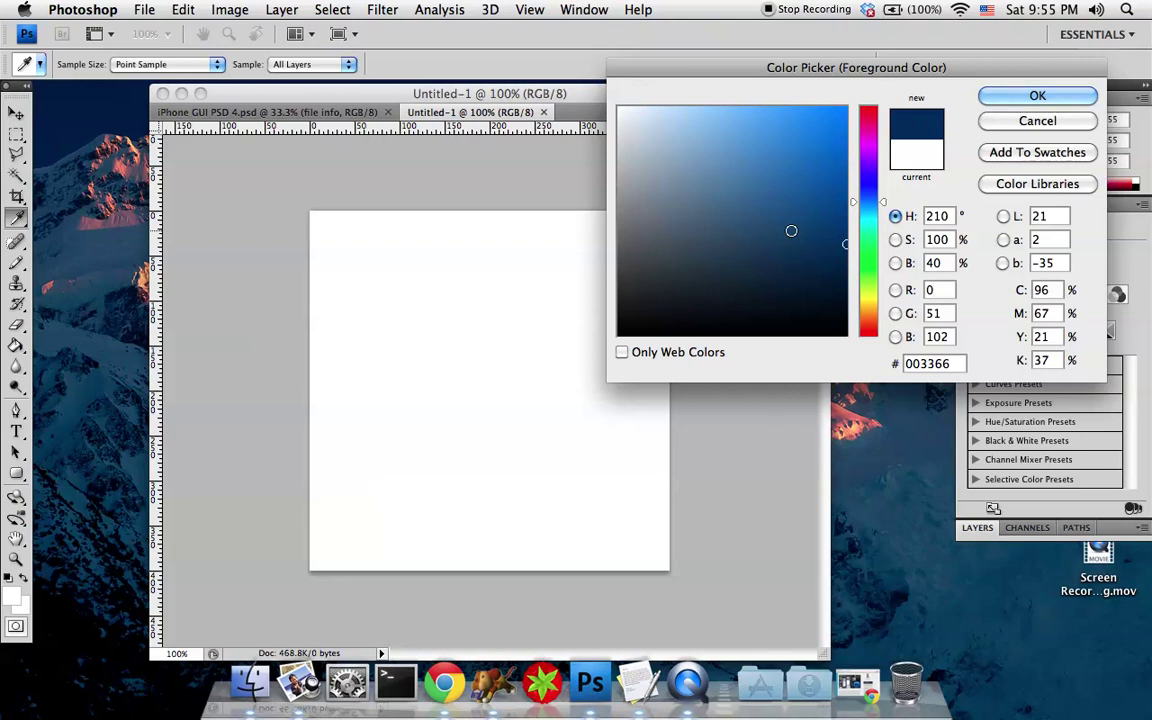
key("Return")
- Fill the canvas with the dark blue foreground color using the Paint Bucket, undoing the fill once and reapplying it
key("g")
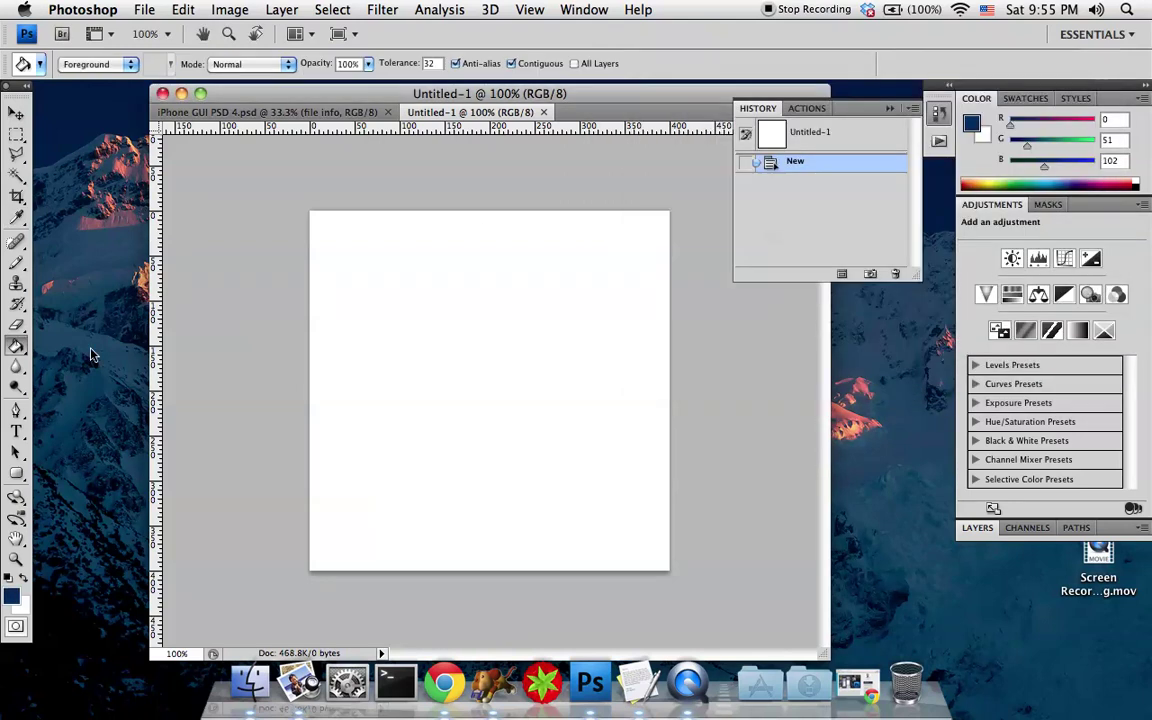
left_click(425, 305)
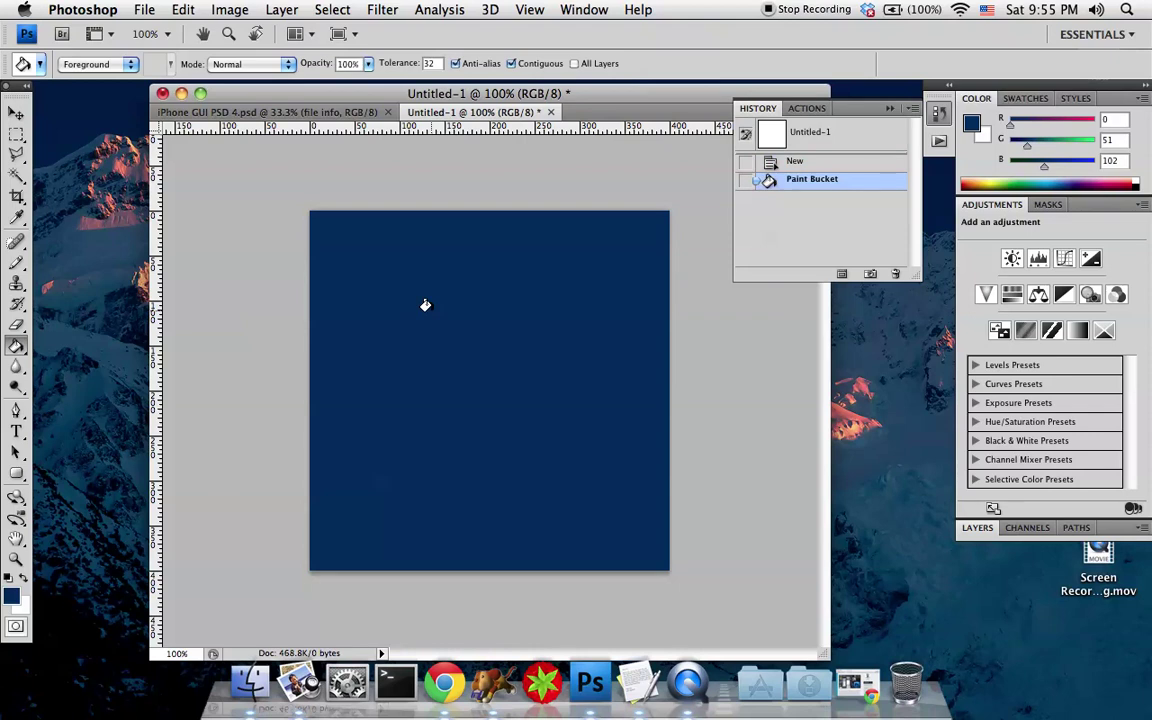
key("super+z")
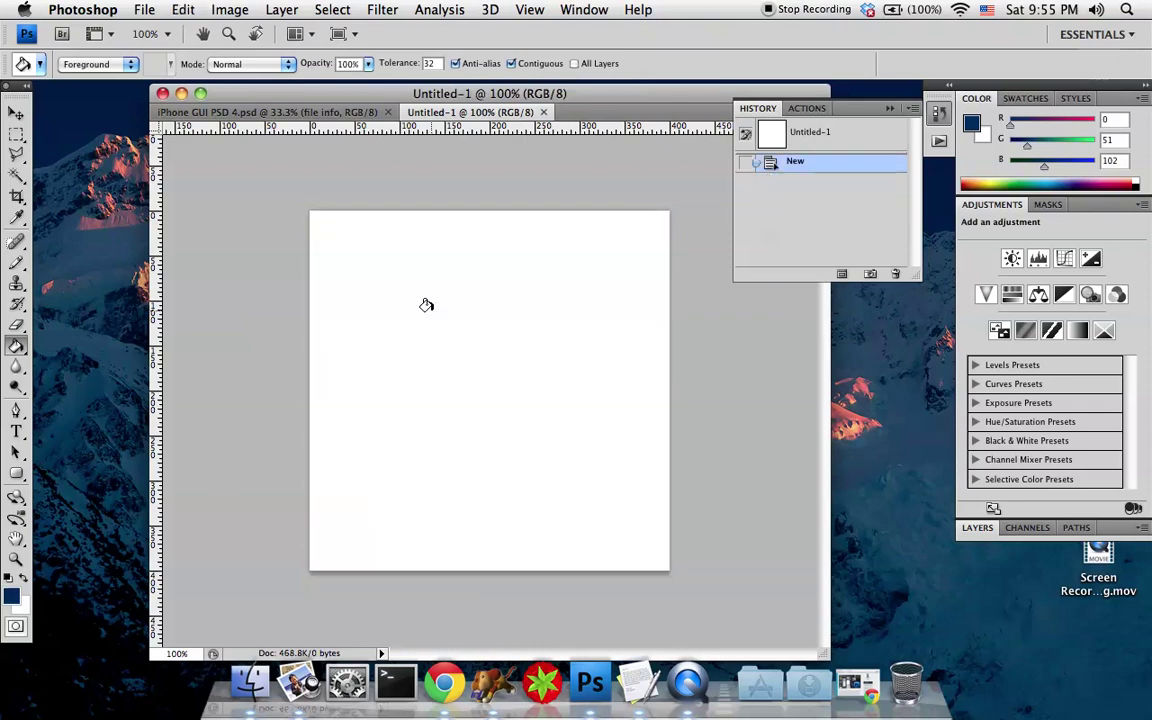
left_click(425, 305)
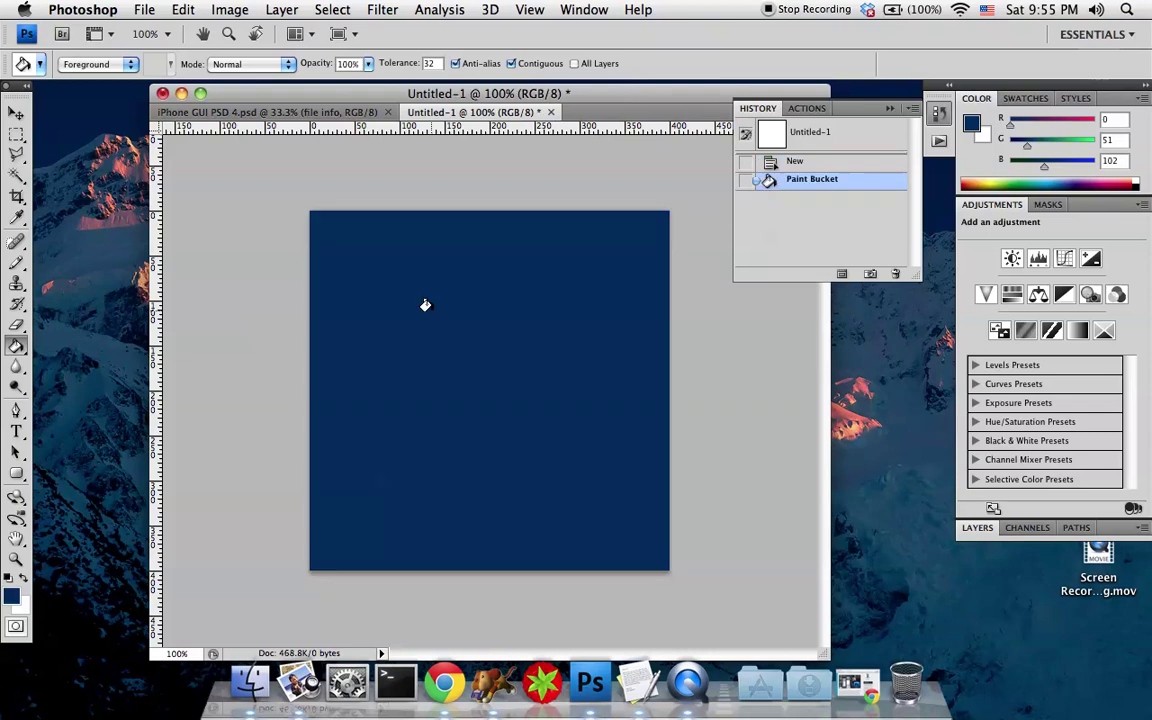
- Extend the canvas width to 600 pixels from the centre anchor, with the background color as the extension color
left_click(229, 9)
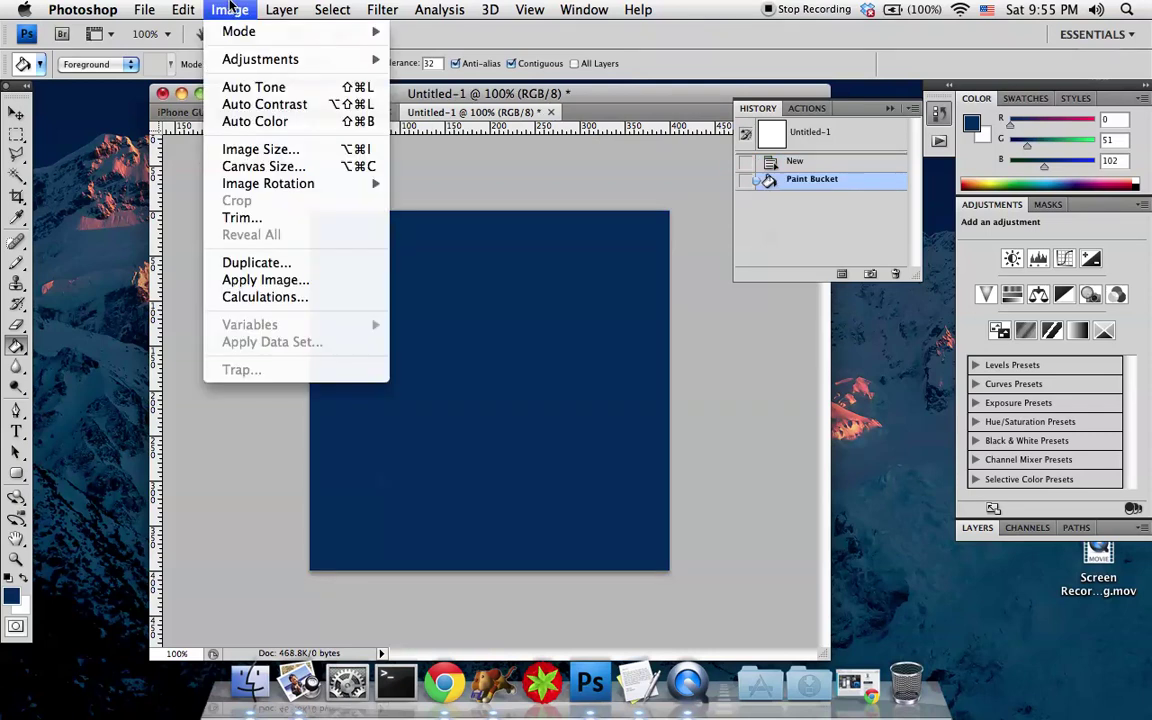
left_click(225, 166)
double_click(632, 147)
type("600")
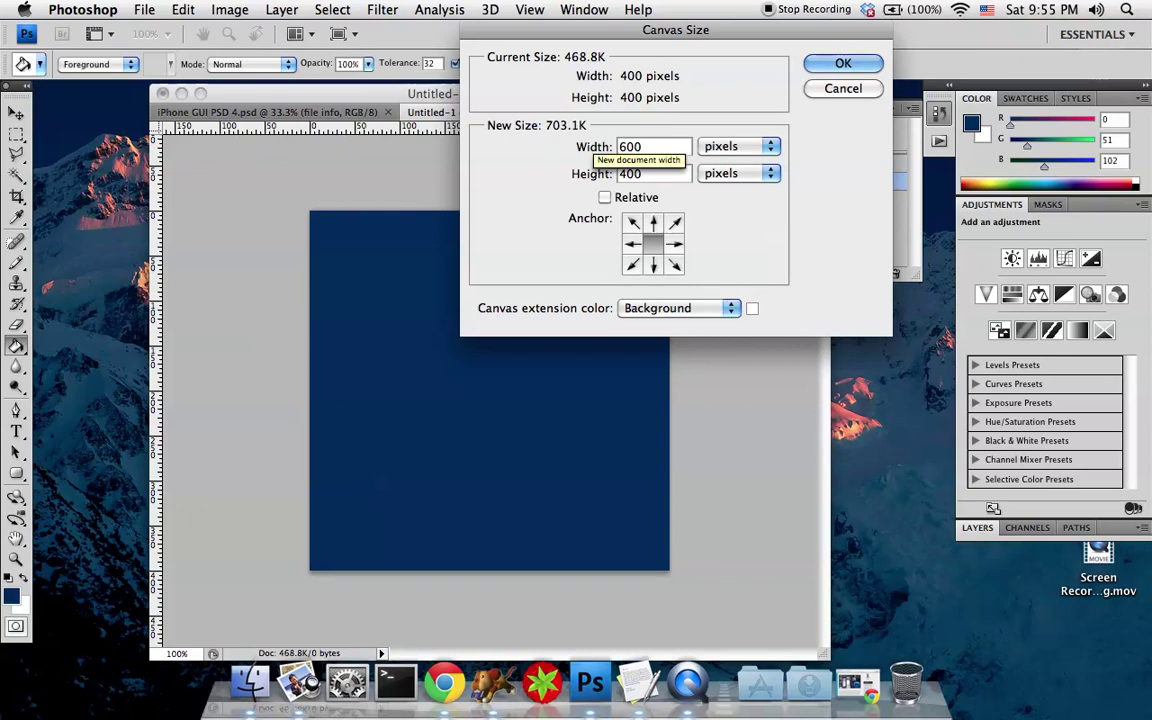
key("Return")
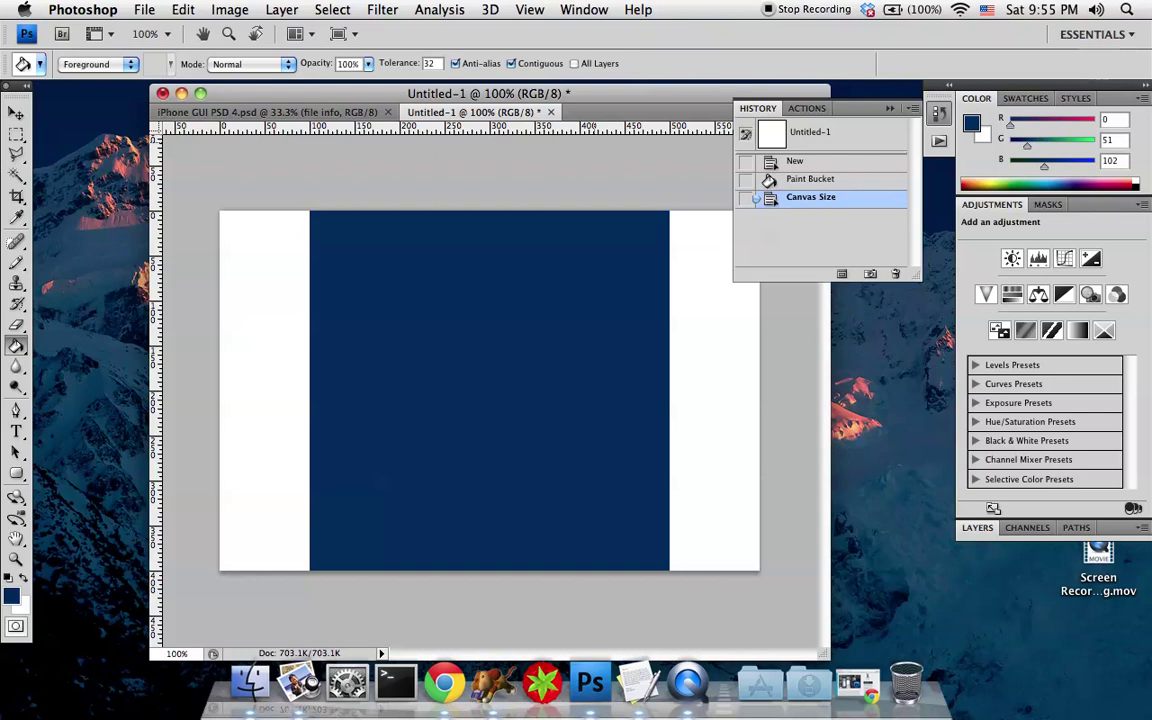
- Switch back and forth between the Paint Bucket and Canvas Size history states to compare the document before and after the extension
left_click(779, 182)
left_click(780, 195)
left_click(778, 180)
left_click(779, 196)
left_click(779, 182)
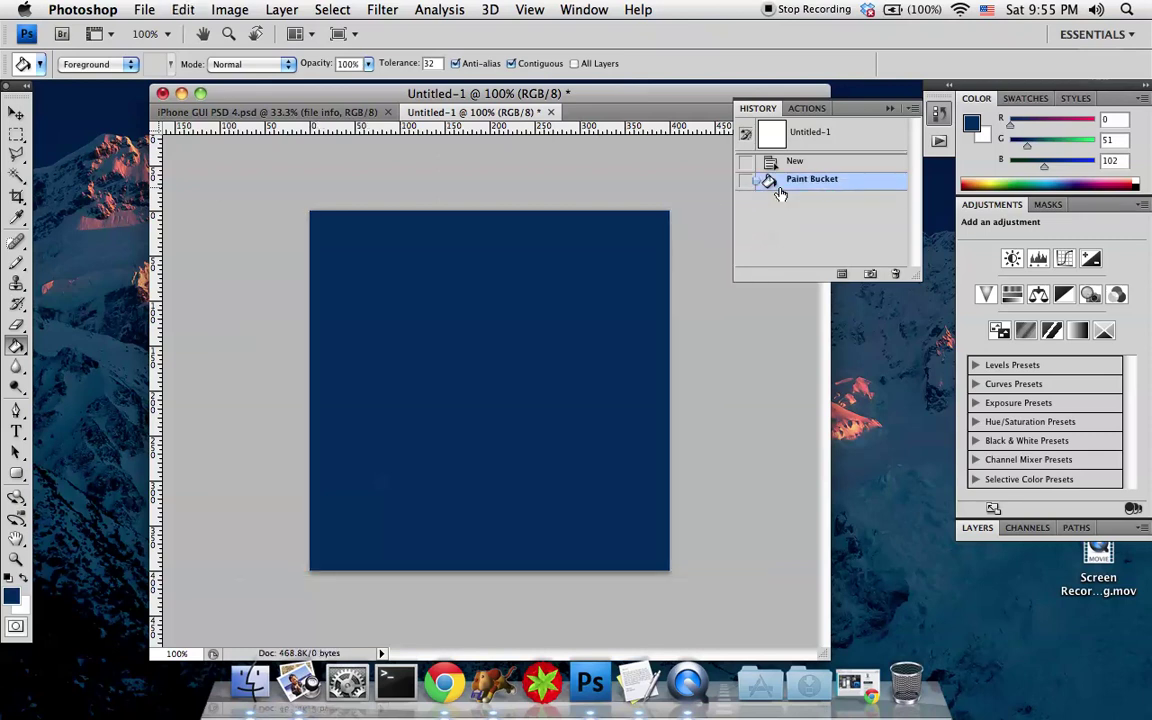
left_click(780, 196)
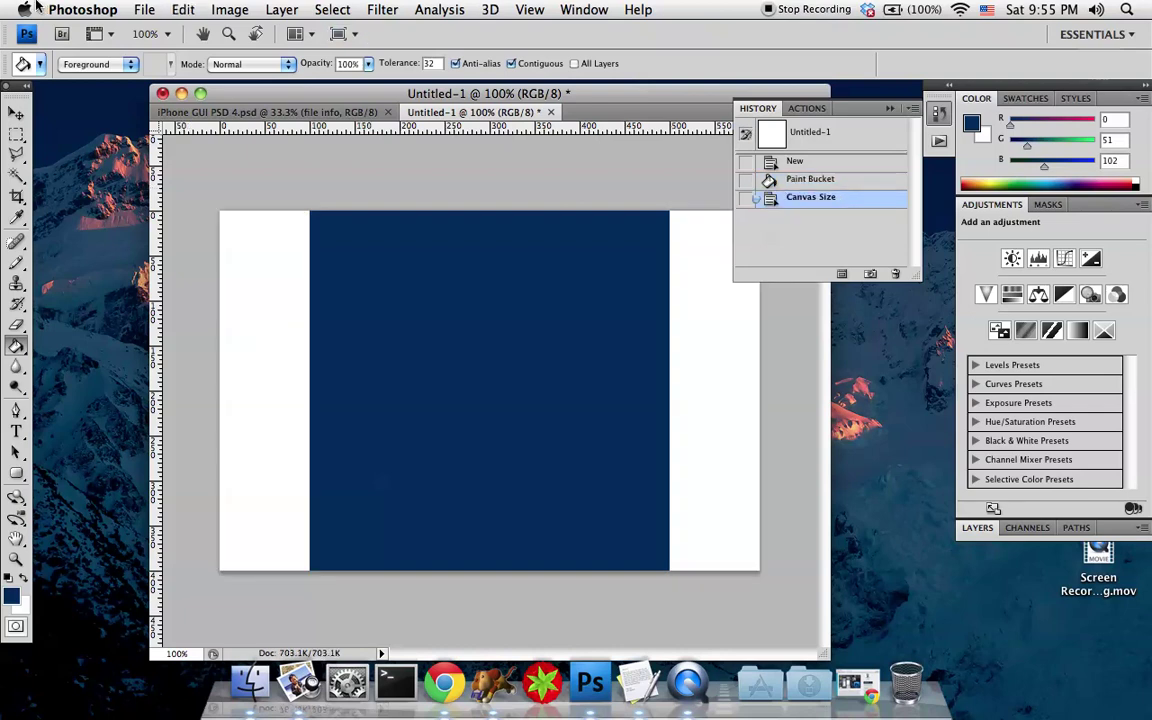
- Review the available undo and step commands and undo the canvas extension
left_click(157, 8)
mouse_move(189, 8)
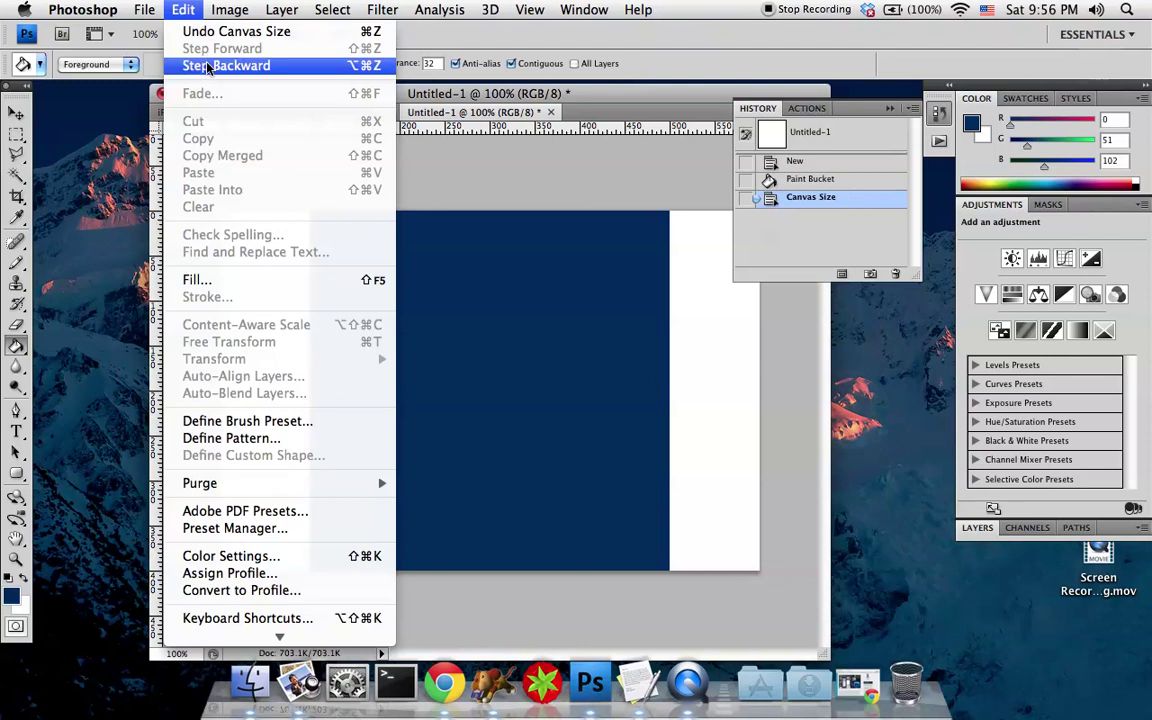
left_click(173, 12)
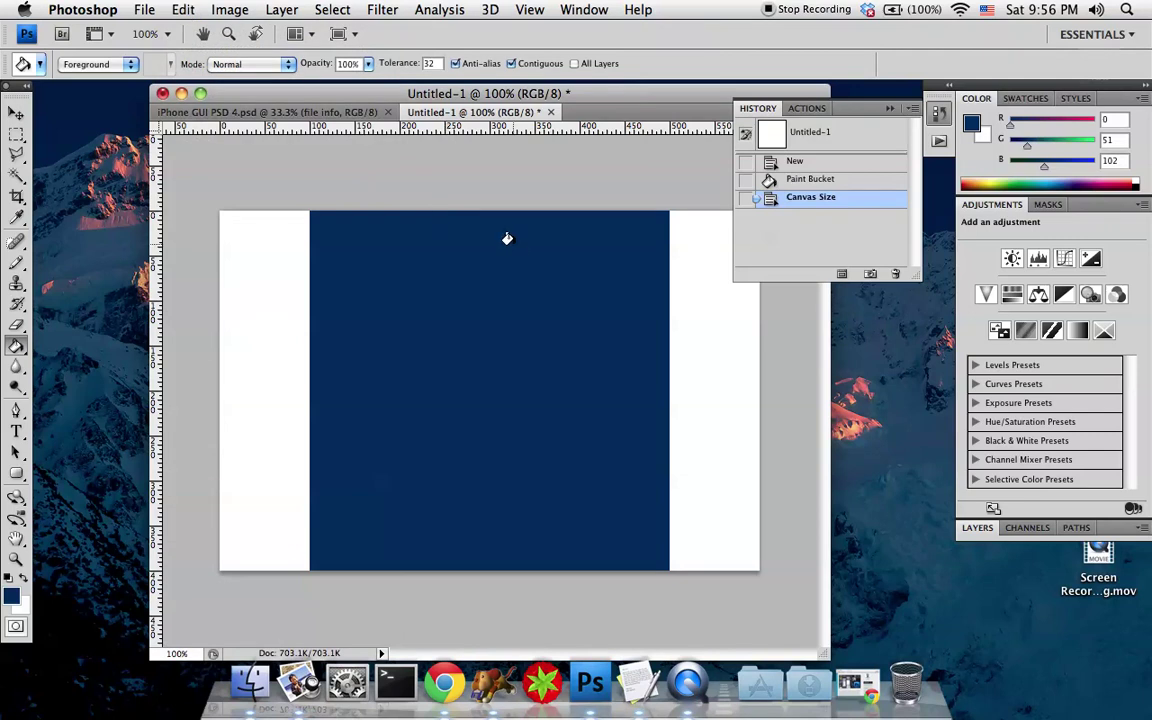
key("super+z")
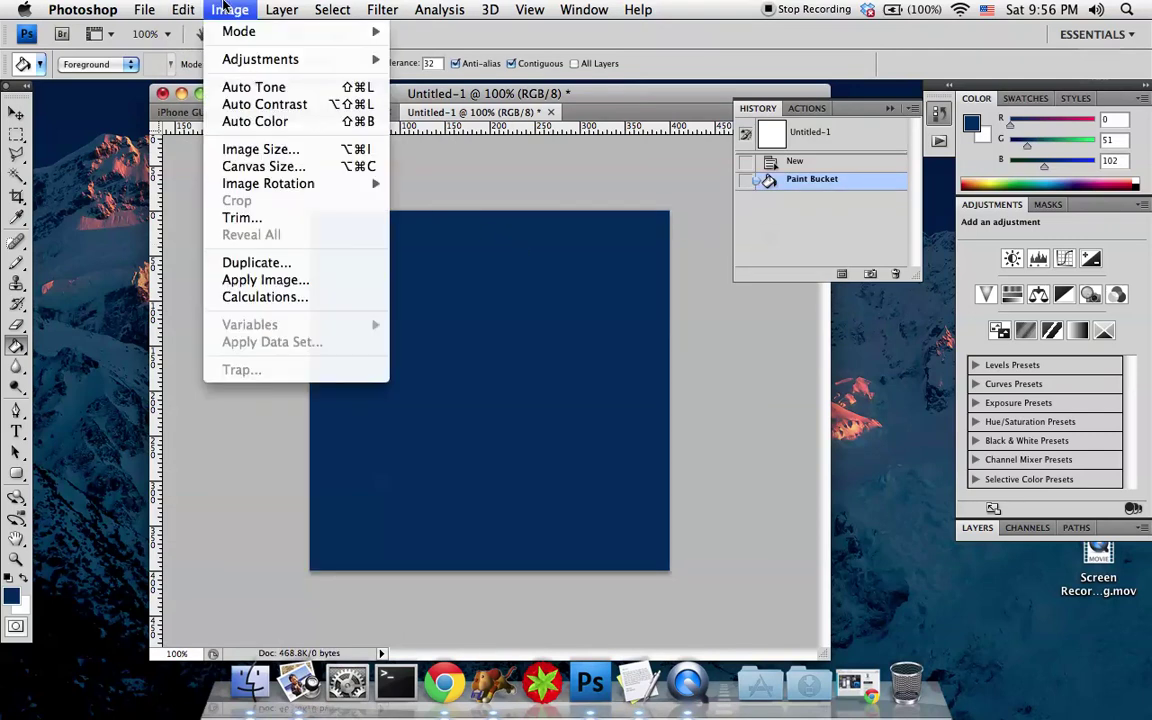
- Resize the image to 300 by 300 pixels with Constrain Proportions on, keeping the resolution at 72 pixels/inch
left_click(262, 149)
left_click(498, 230)
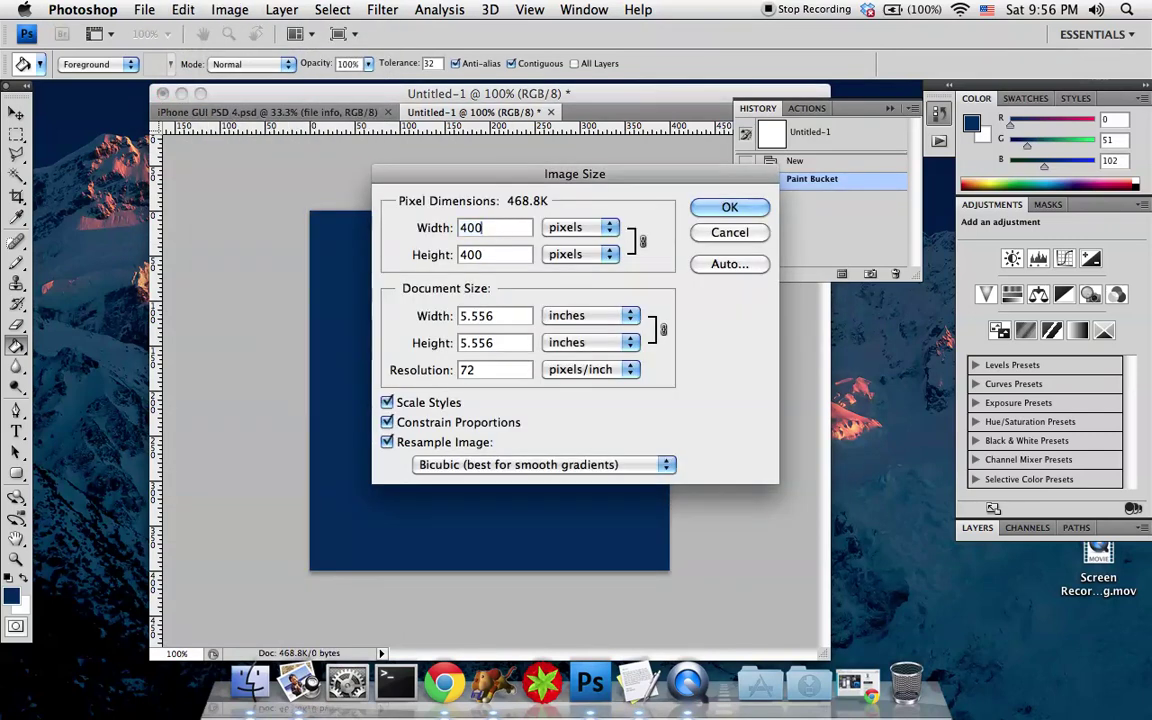
left_click_drag(486, 178, 833, 101)
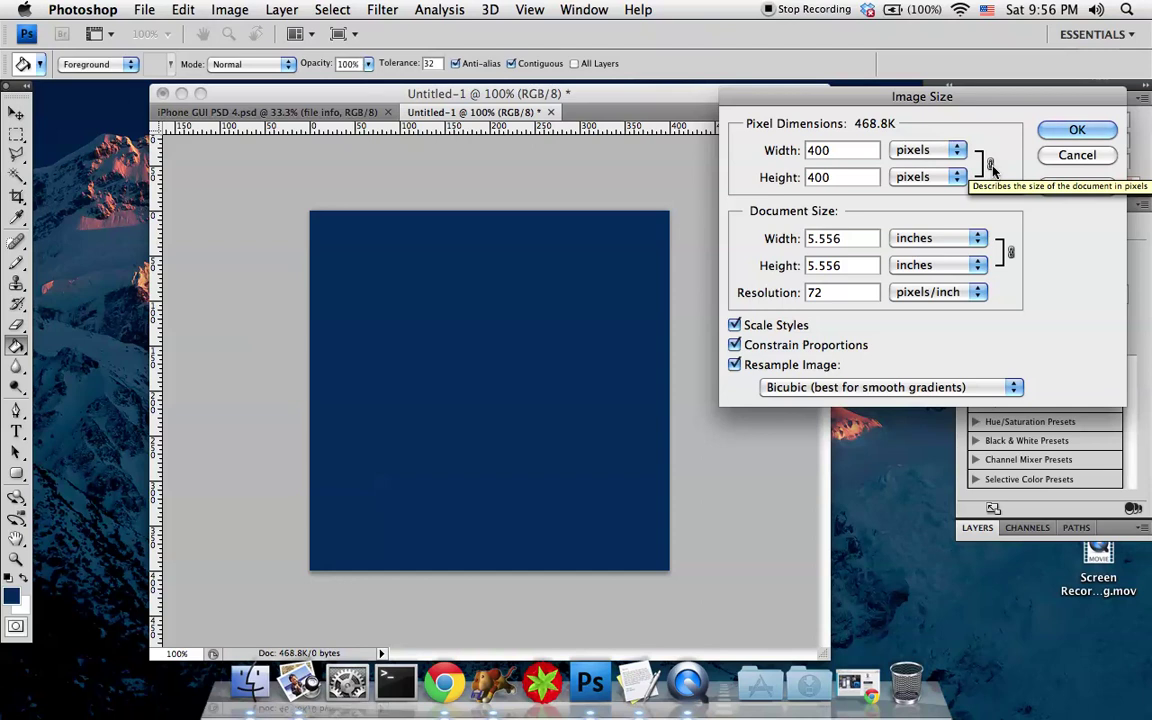
key("BackSpace")
type("3")
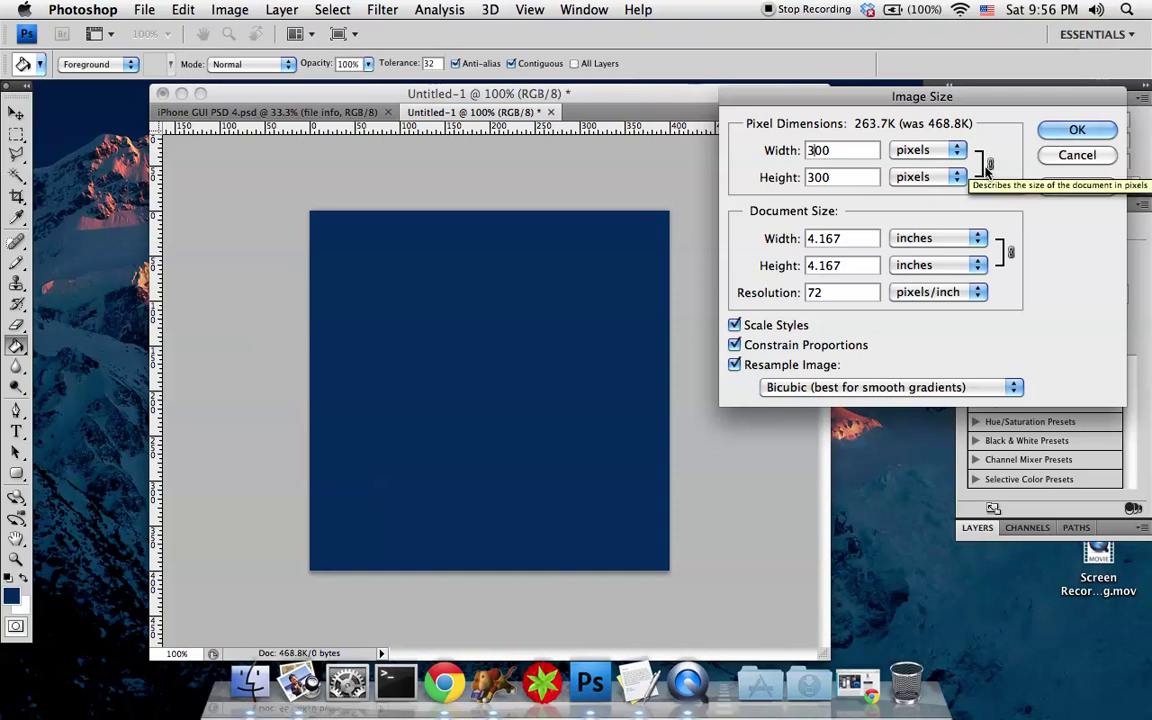
key("Return")
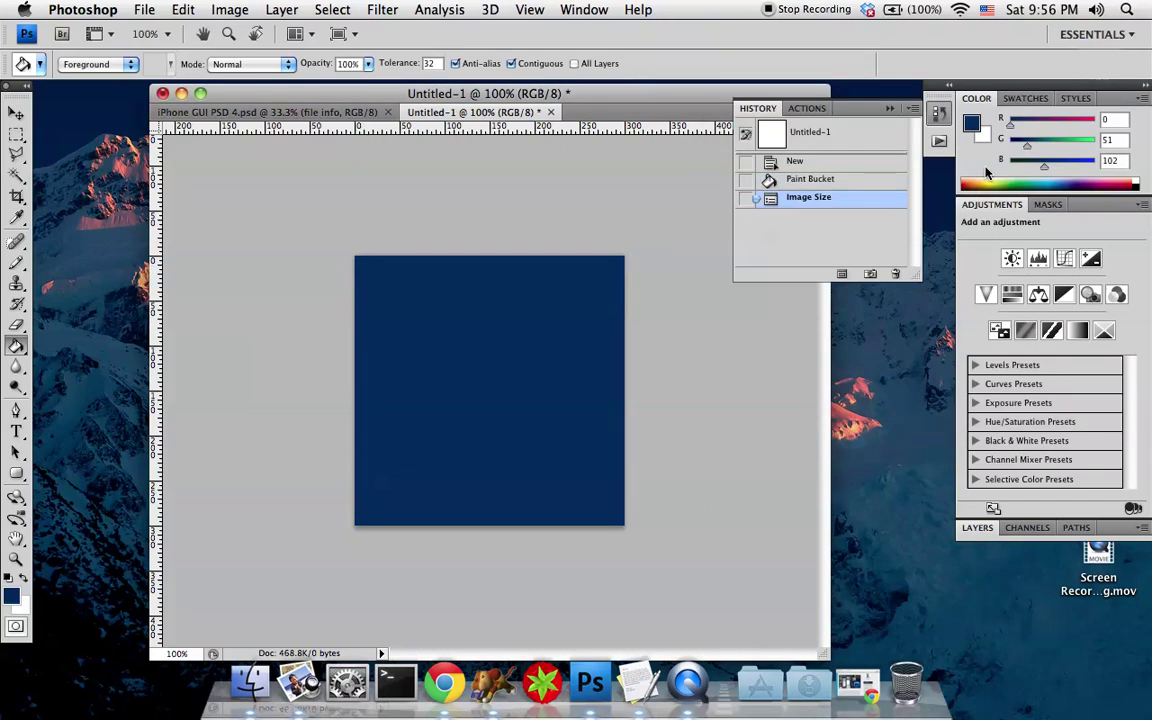
- Undo the image resize after reviewing the image commands
left_click(247, 7)
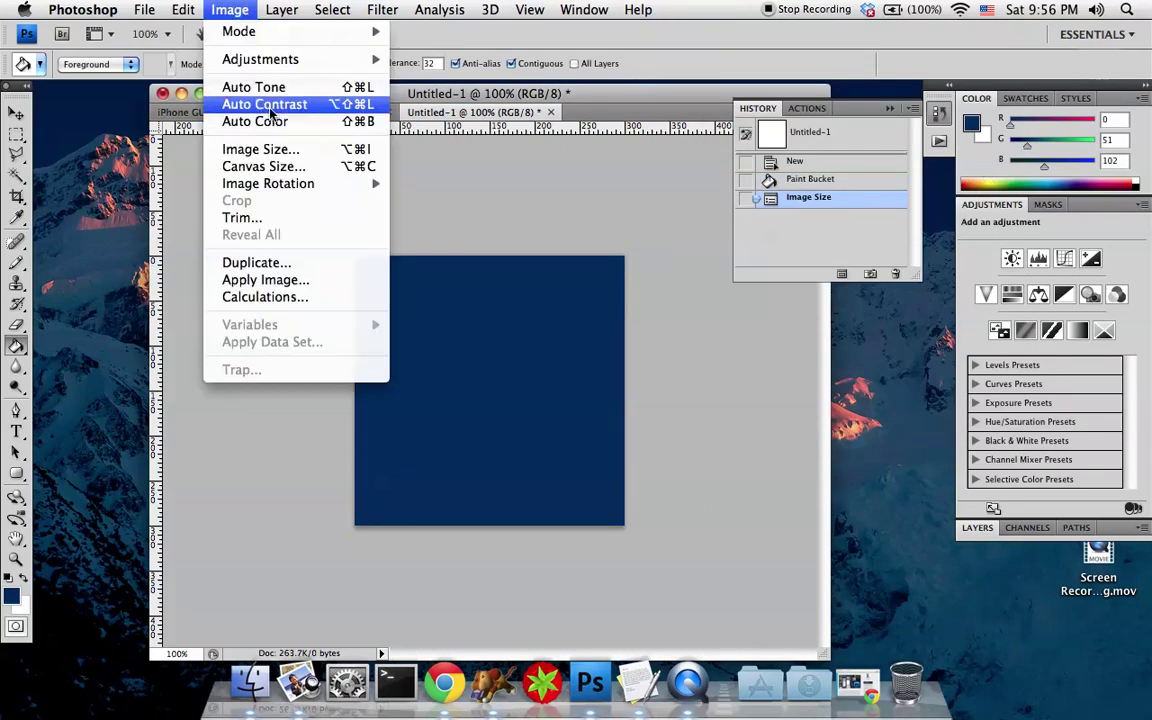
left_click(237, 14)
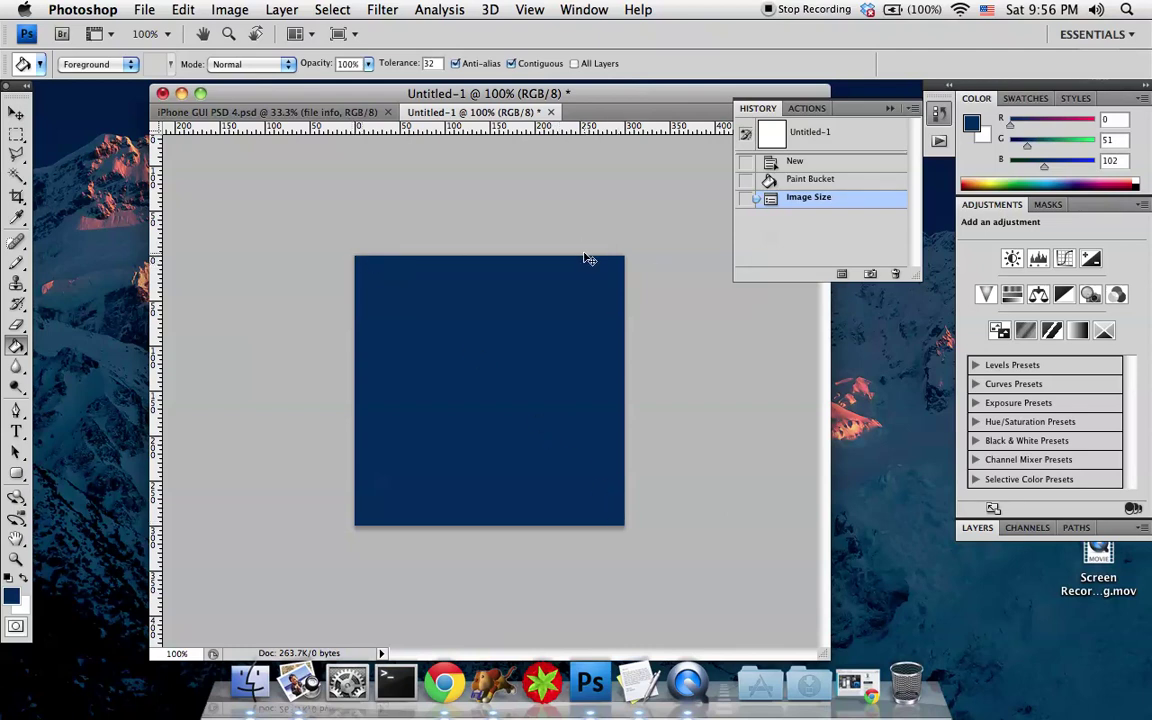
key("super+z")
left_click(229, 9)
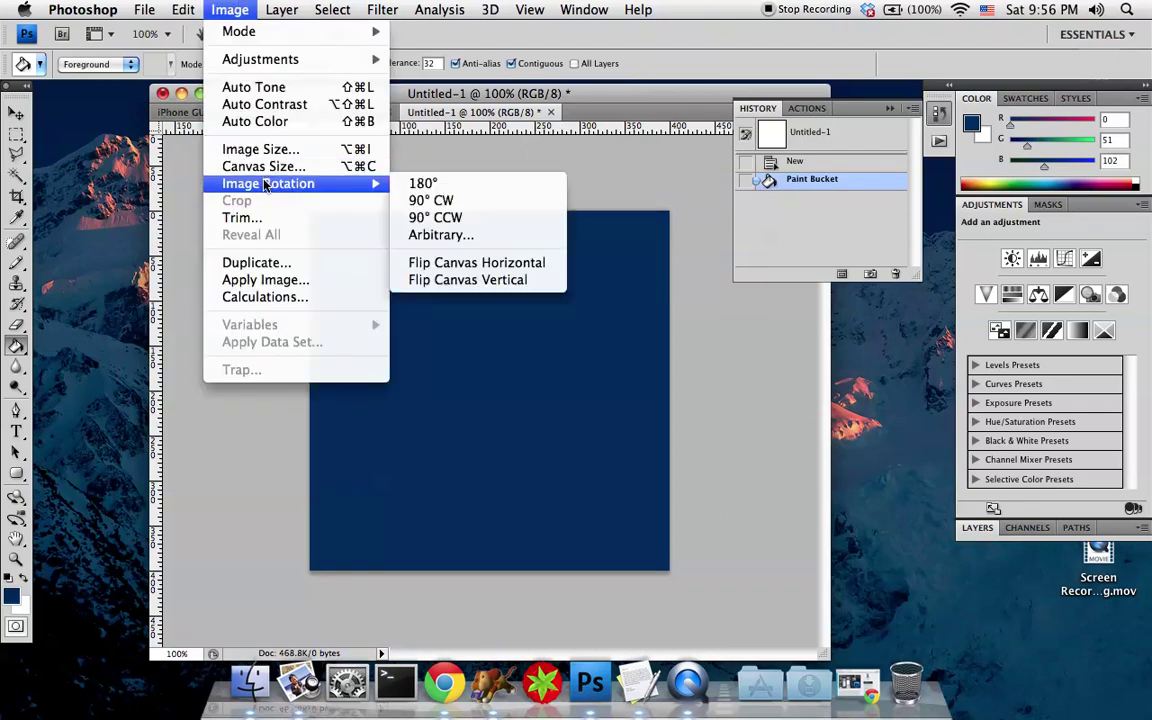
left_click(222, 8)
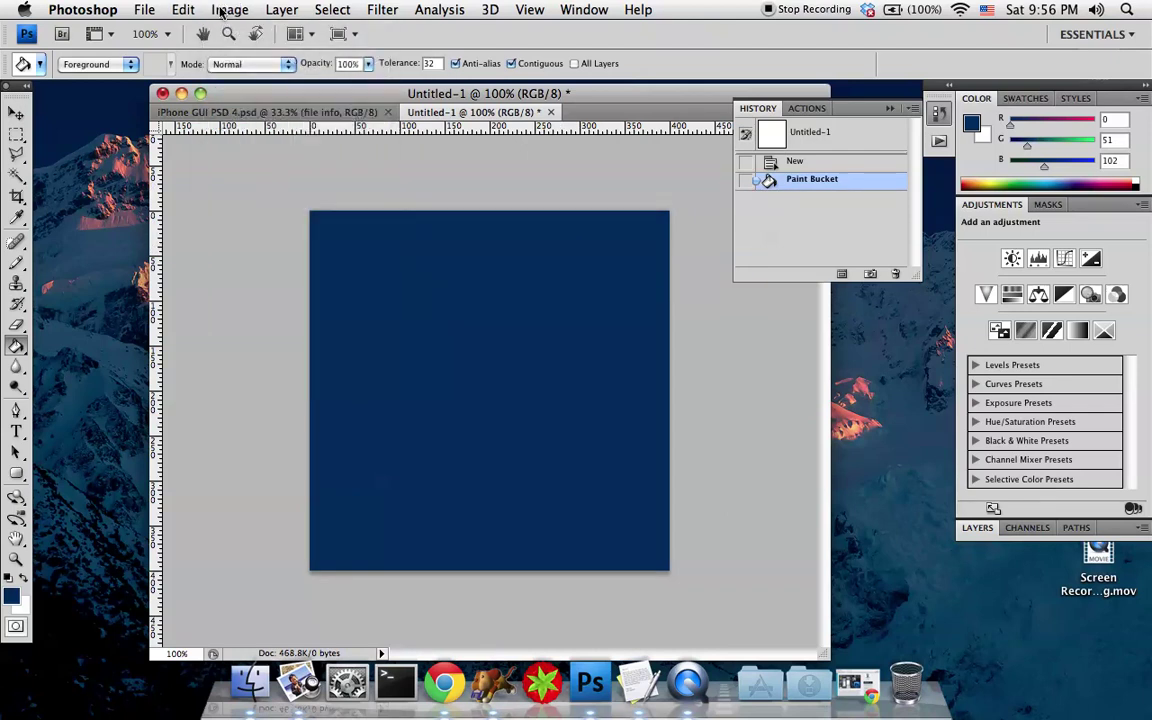
- Draw a circular selection about 225 pixels across, slightly above the middle of the canvas, with the Elliptical Marquee tool
left_click(22, 137)
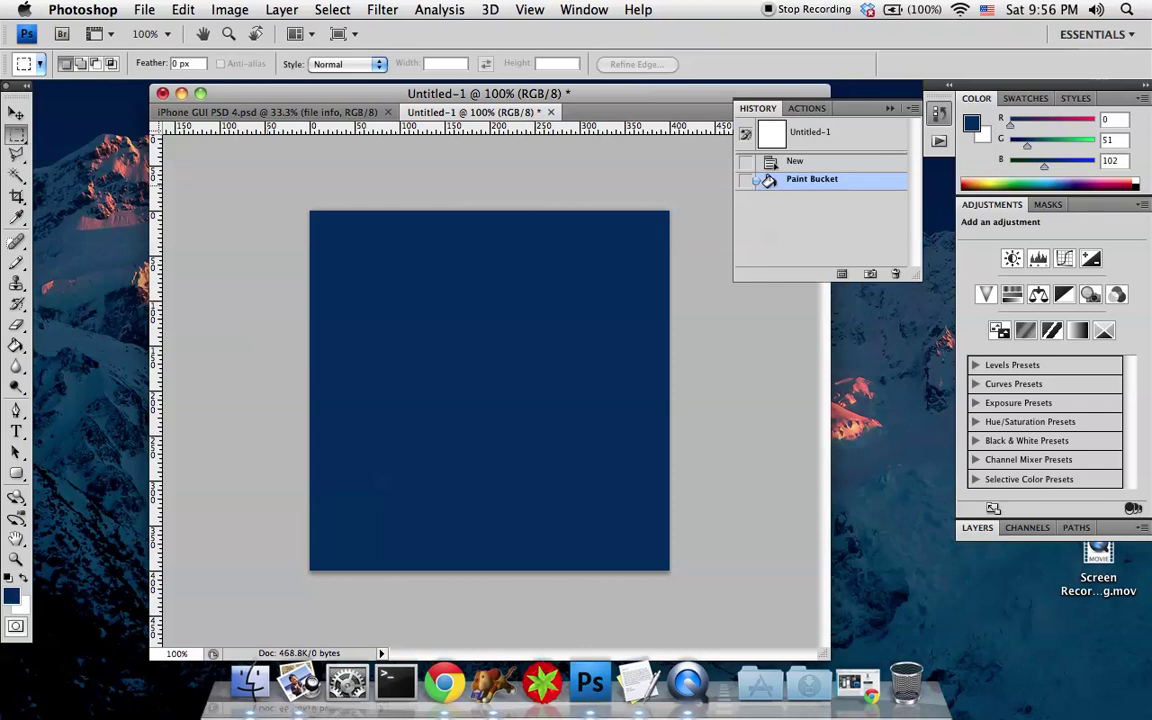
left_click(17, 137)
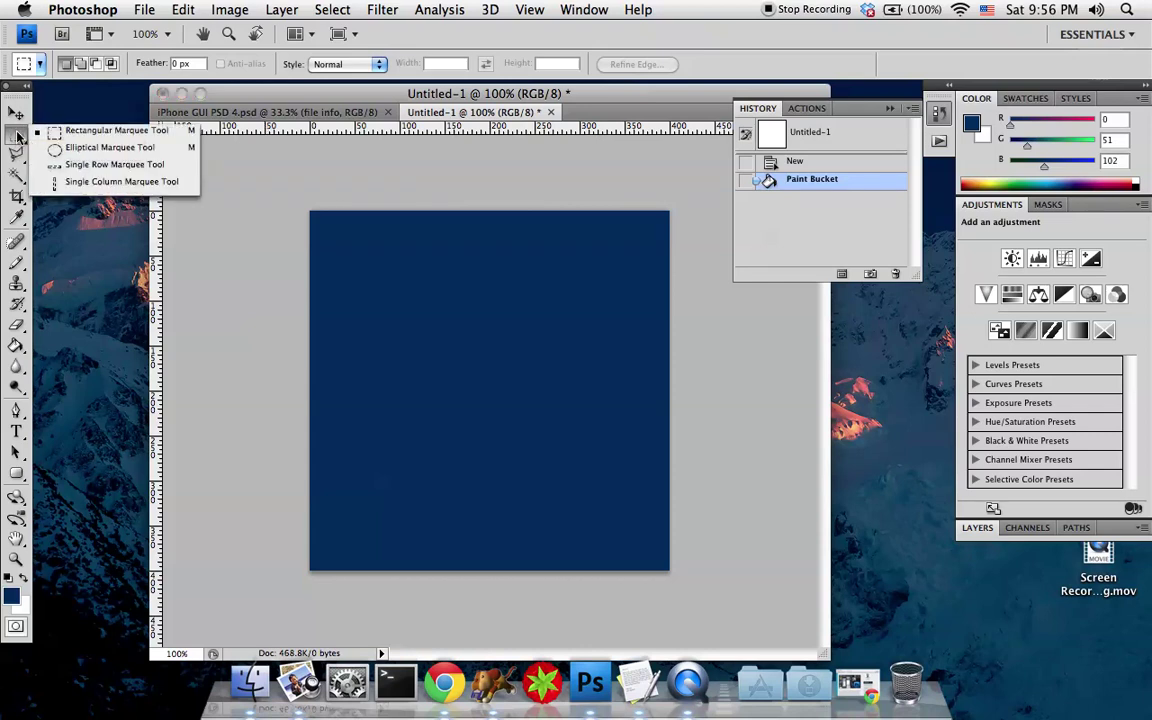
left_click(66, 148)
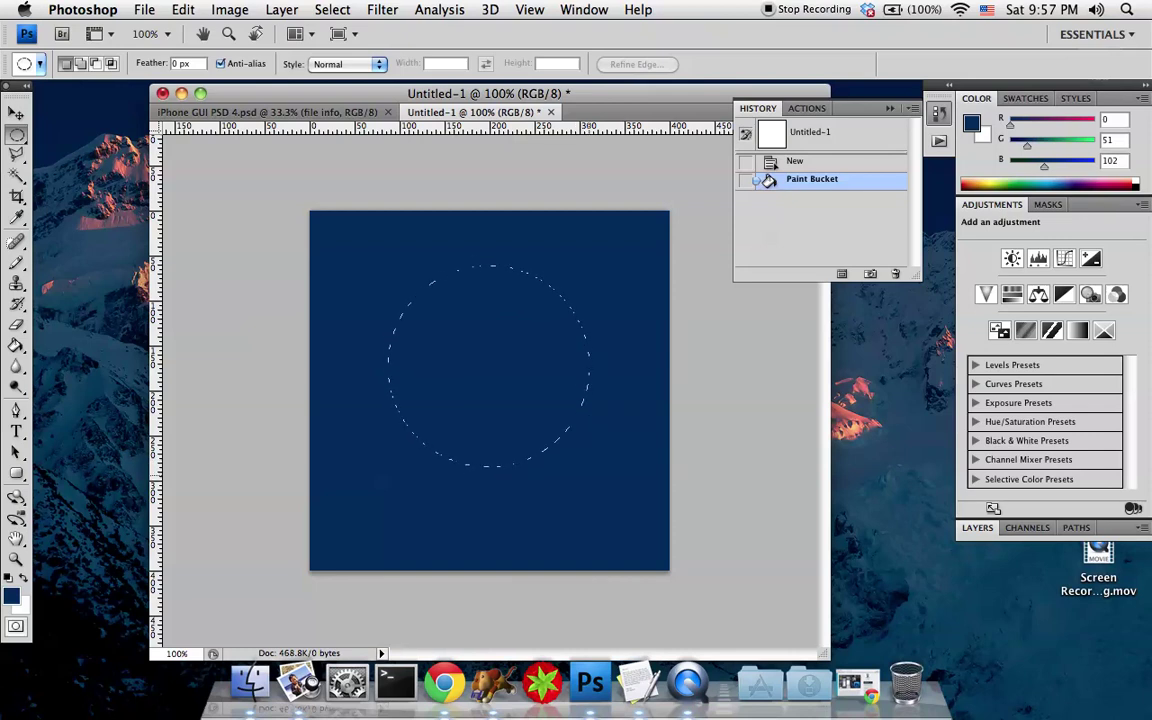
left_click_drag(388, 265, 588, 476)
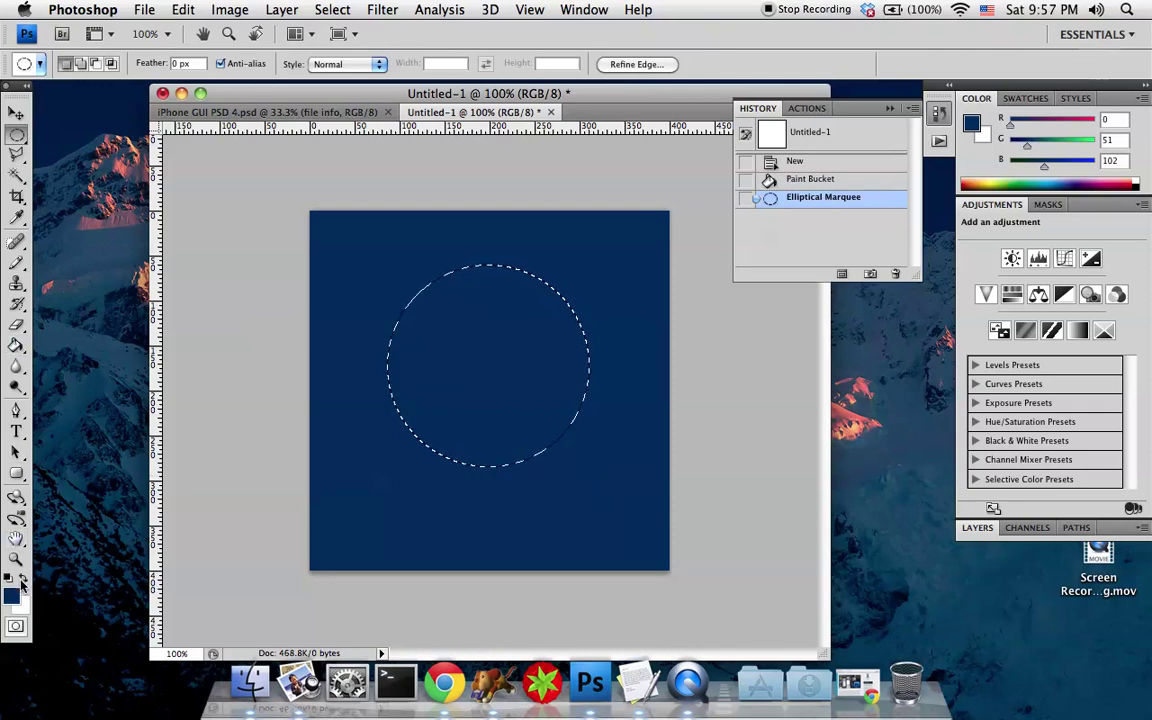
- Set the foreground color to a brick red, RGB 179, 72, 25
left_click(14, 596)
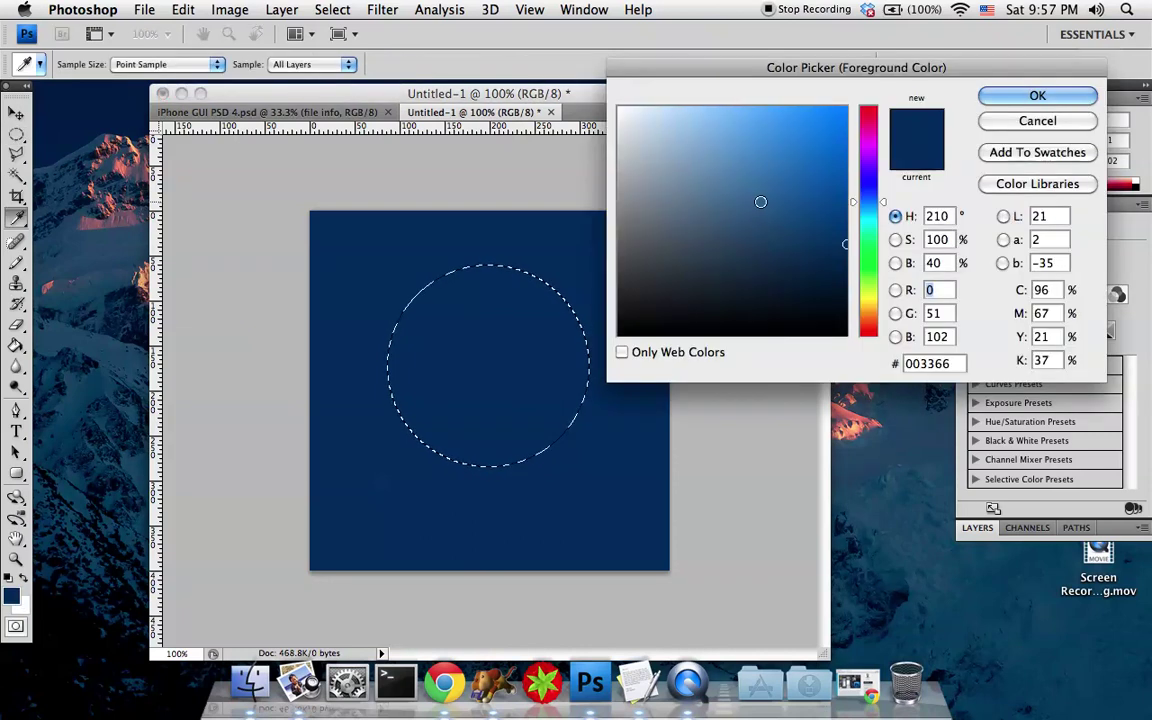
left_click_drag(858, 207, 858, 324)
left_click(815, 175)
key("Return")
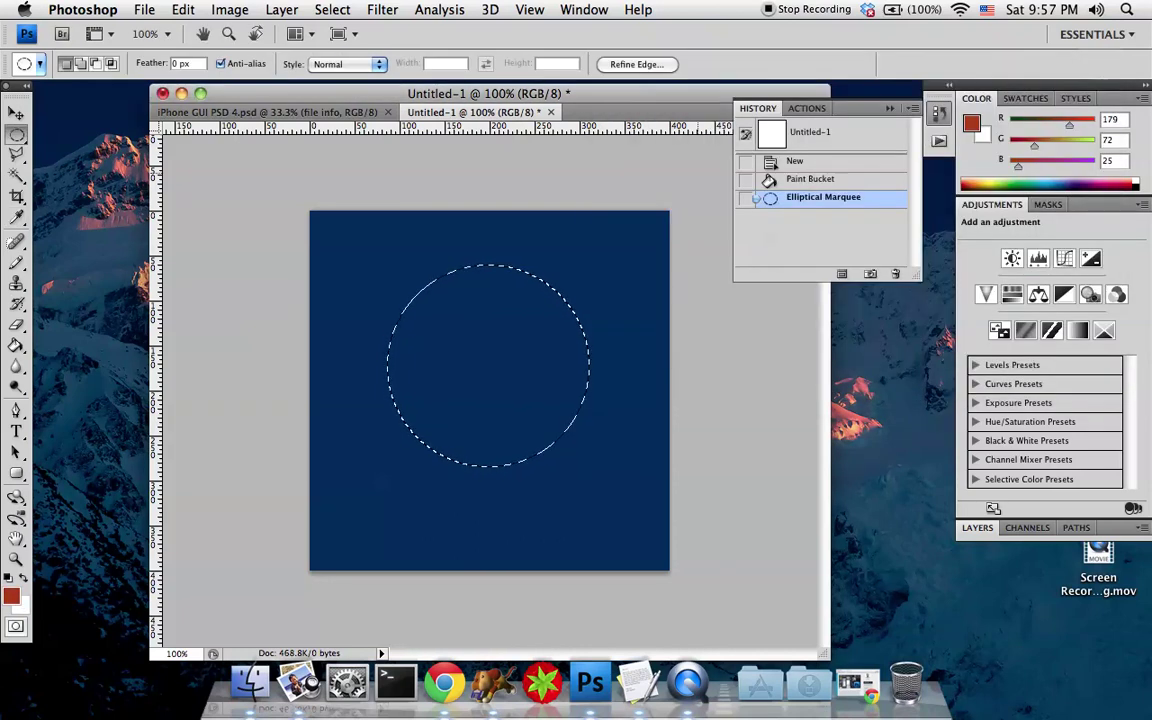
- Fill the circular selection with the brick red using the Paint Bucket, undo it, then fill it again and undo once more
left_click(17, 347)
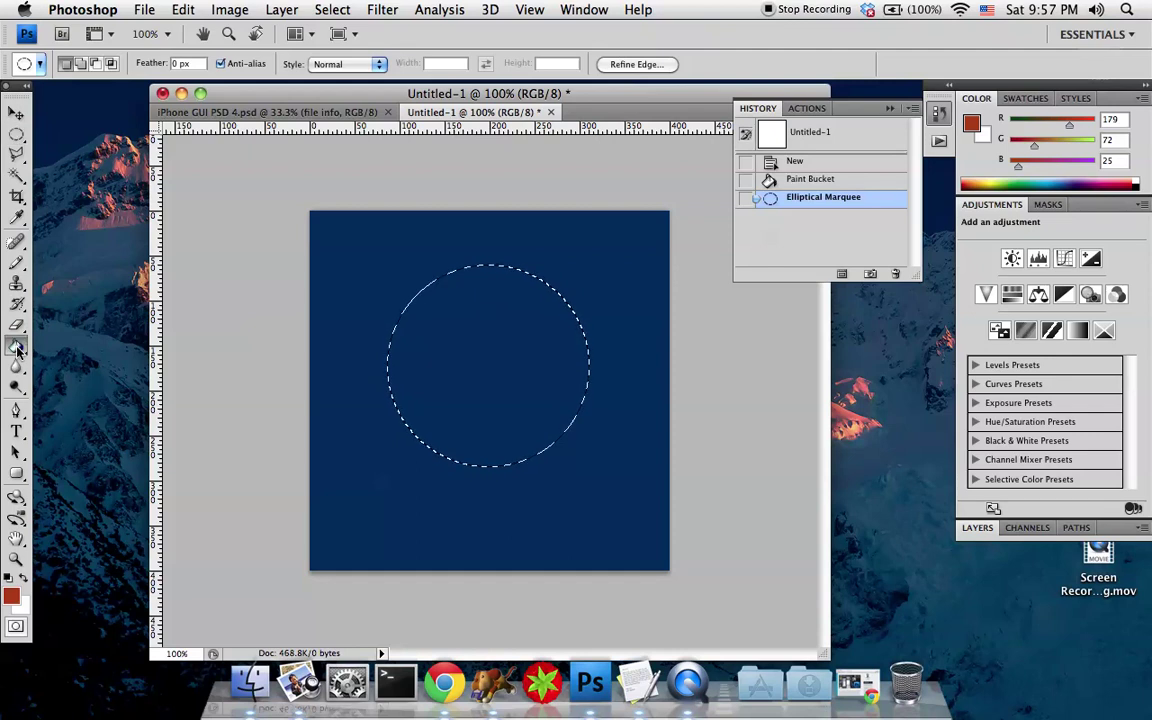
left_click(430, 371)
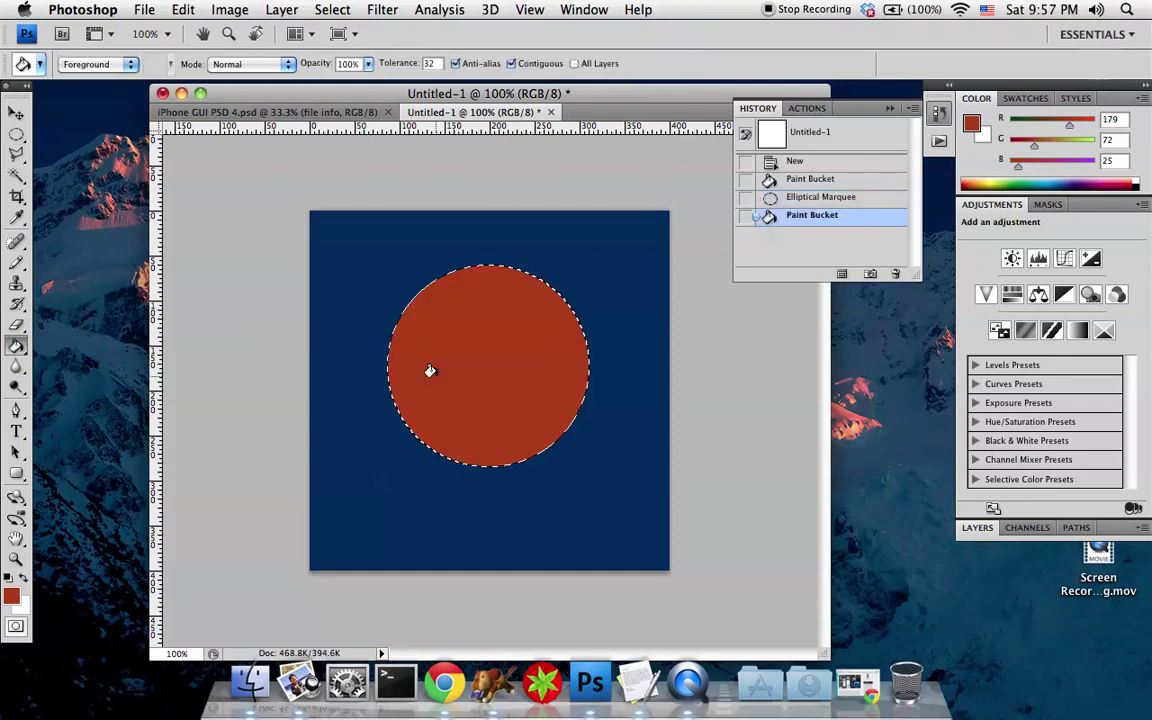
key("super+z")
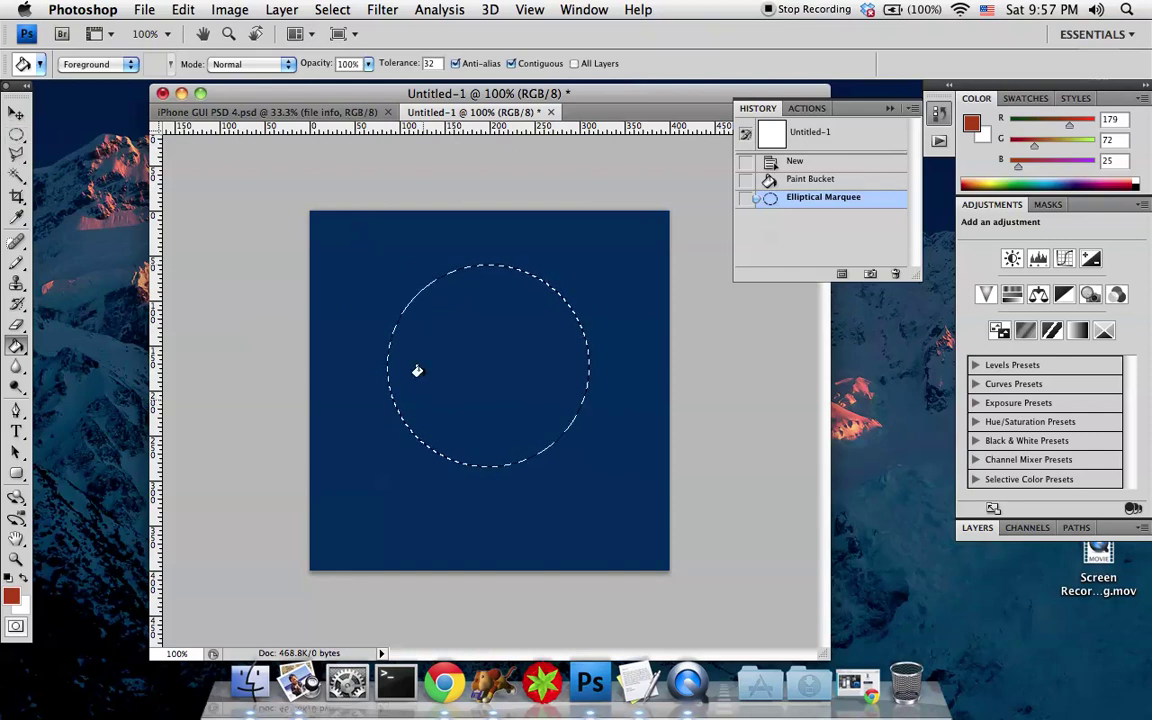
right_click(476, 367)
left_click(445, 362)
left_click(434, 352)
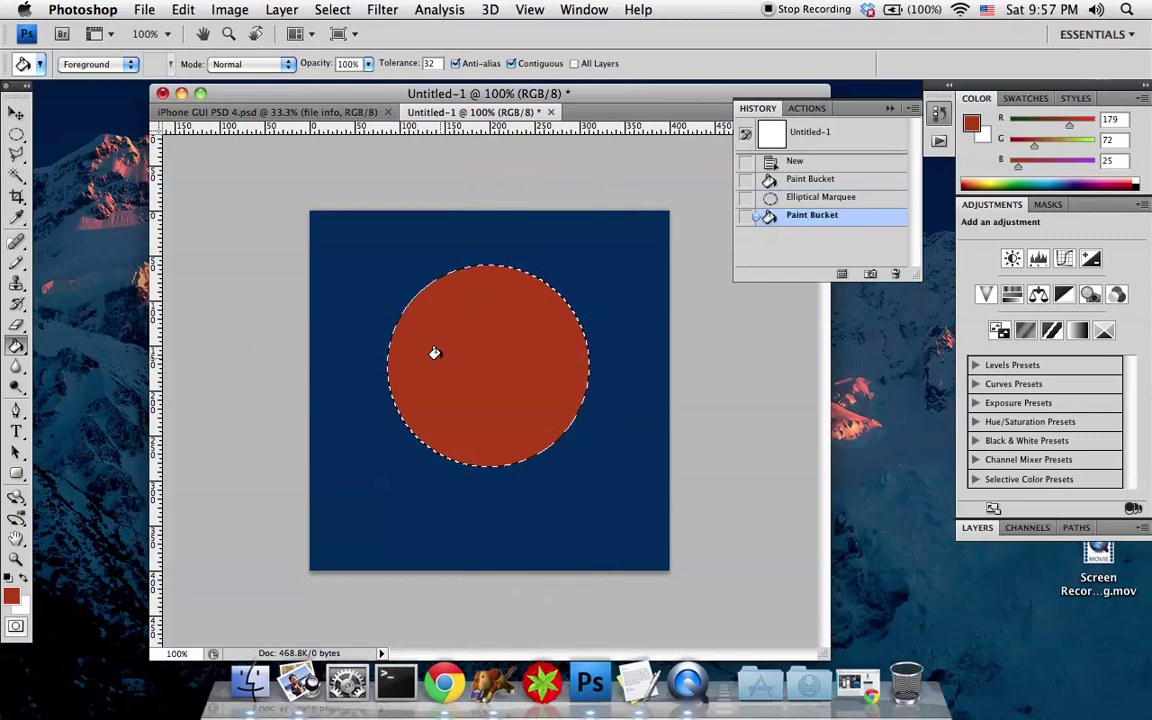
key("ctrl+z")
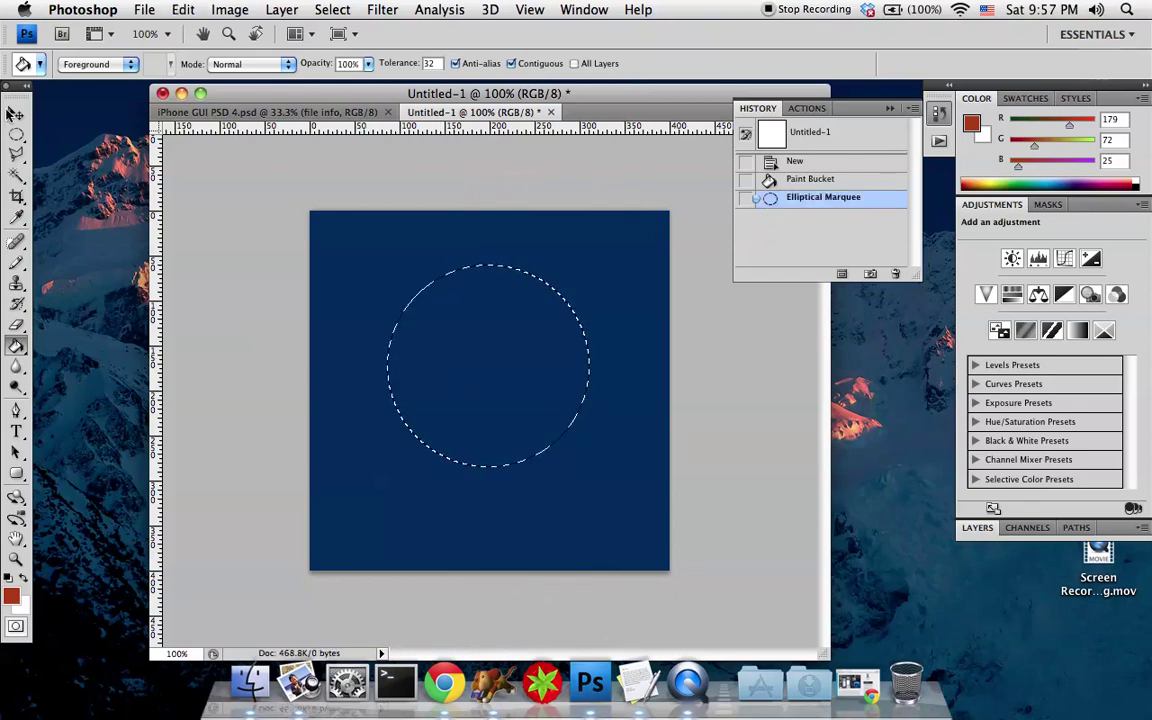
- Examine the blending modes offered for the Paint Bucket in the canvas context options, leaving the mode at Normal
right_click(447, 335)
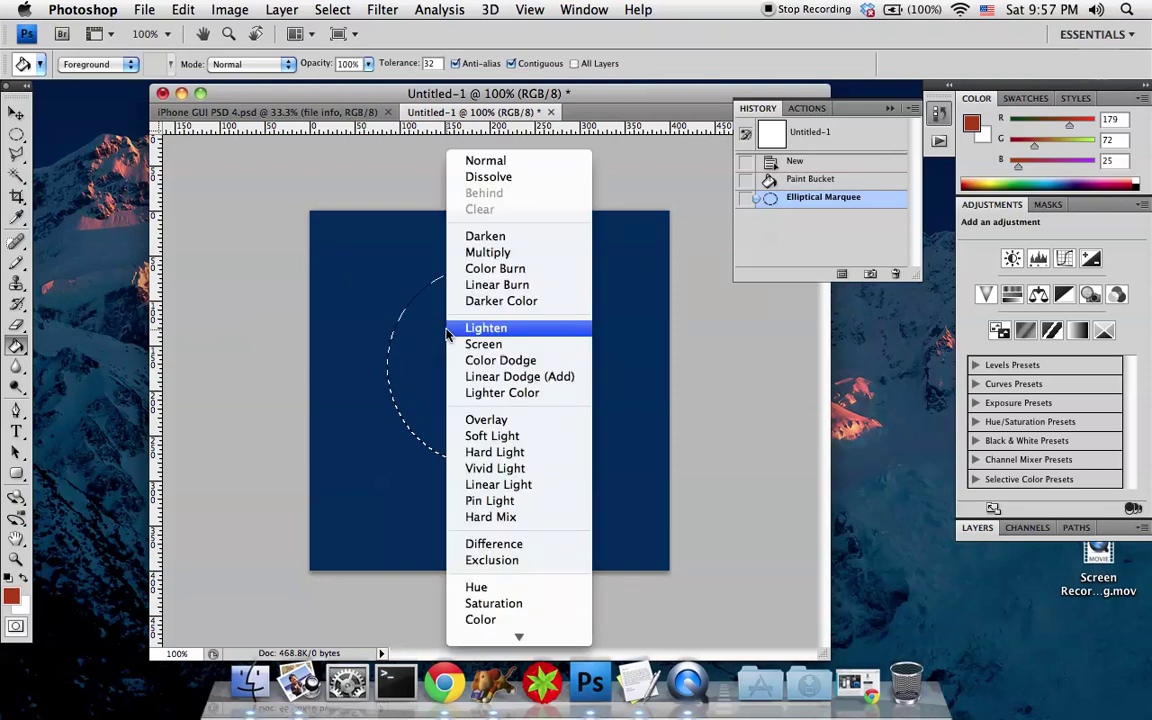
left_click(409, 317)
right_click(403, 318)
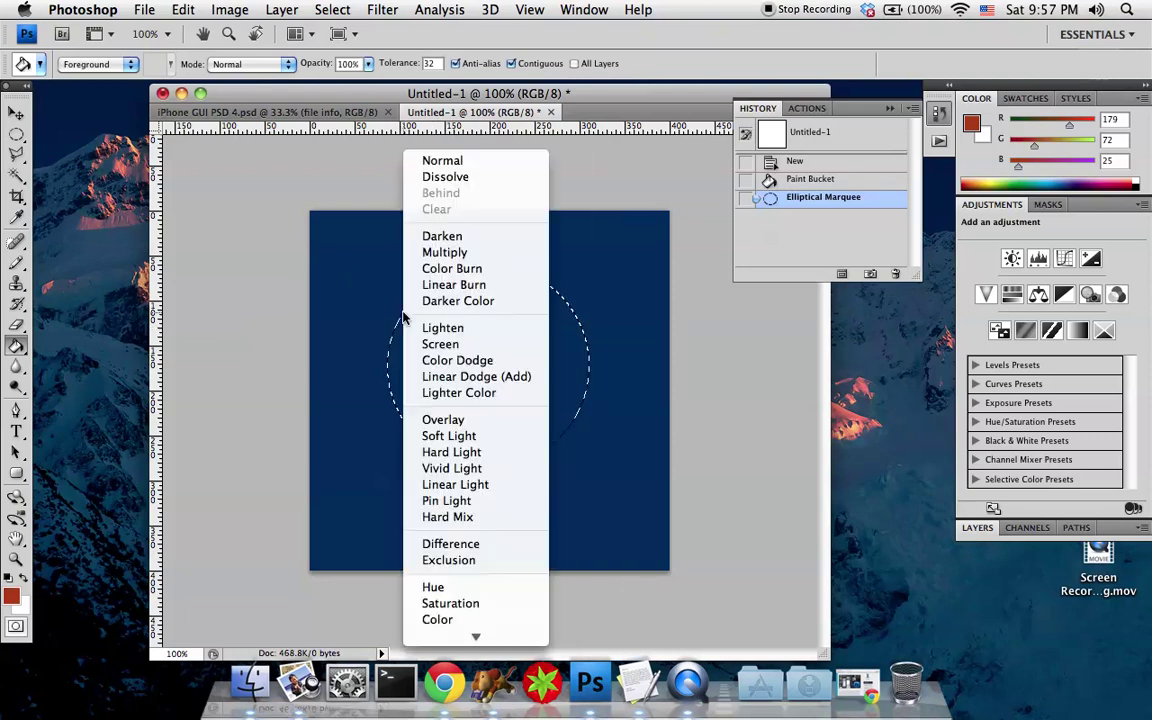
left_click(398, 315)
right_click(381, 303)
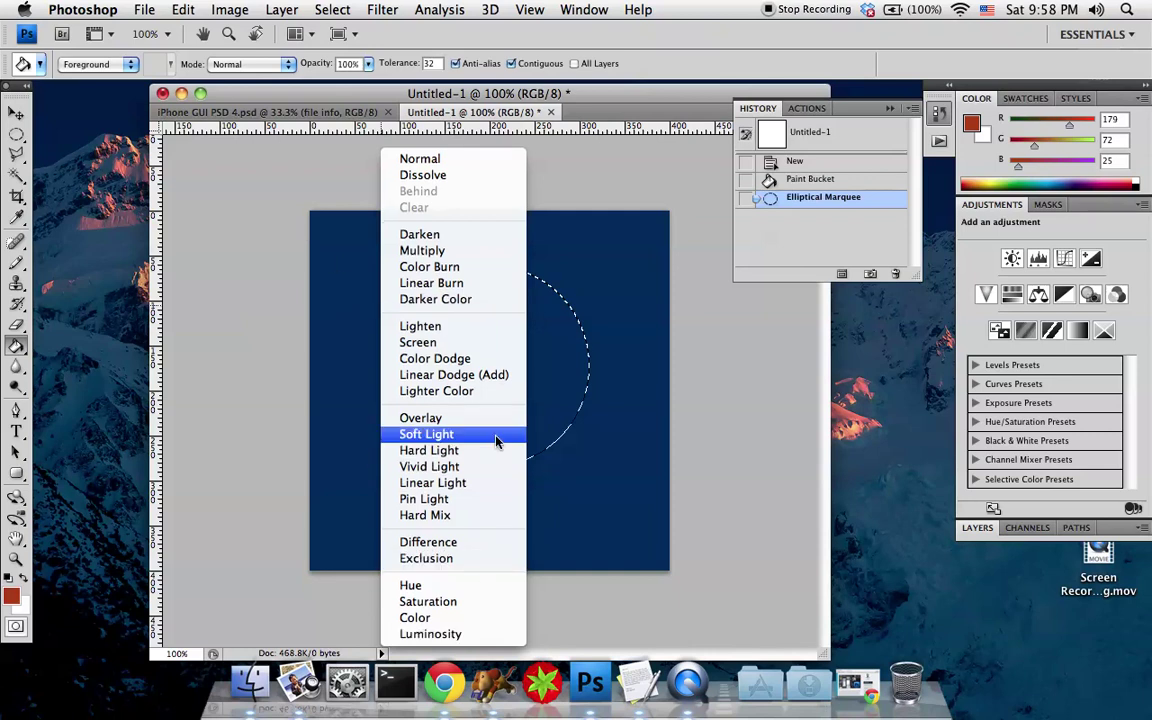
left_click(350, 386)
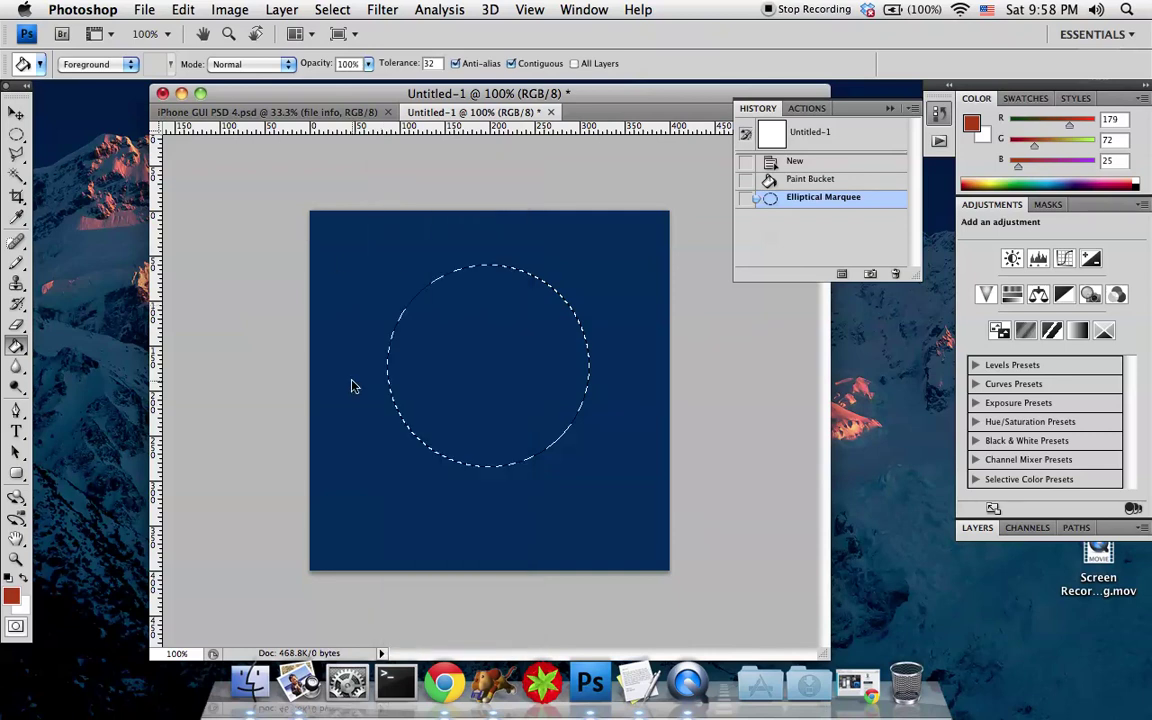
- Compare the Elliptical Marquee's context options for the selection with those of the Paint Bucket, then return to the Elliptical Marquee tool
left_click(16, 134)
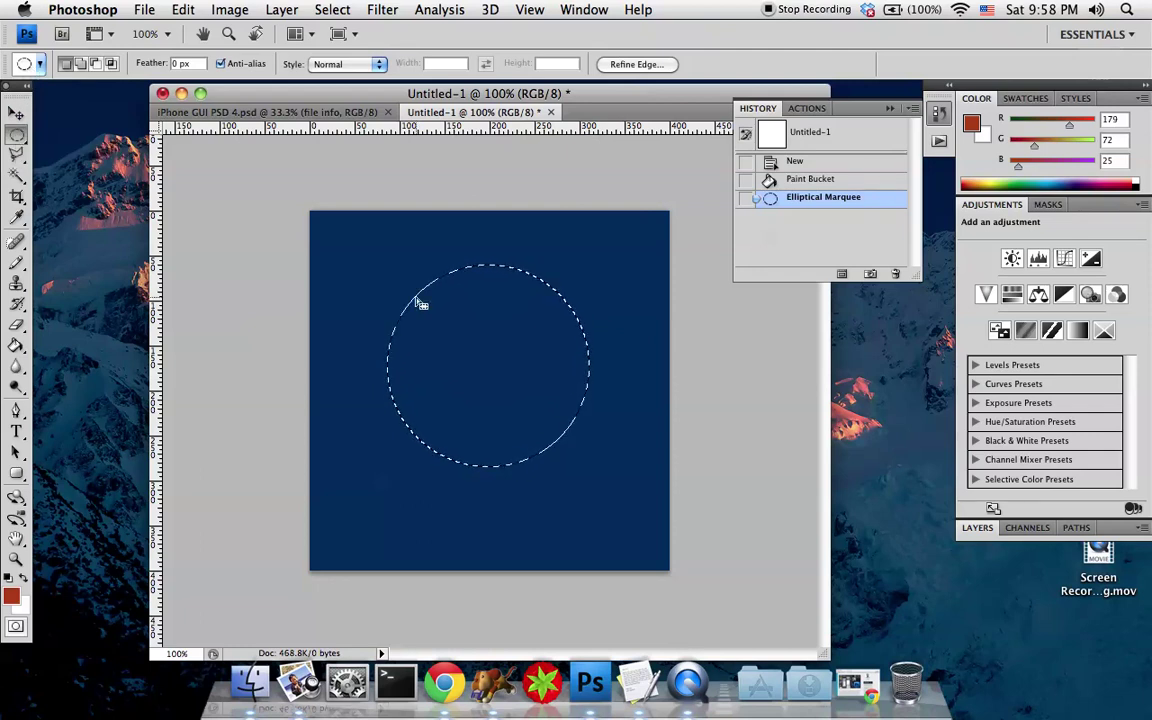
right_click(376, 332)
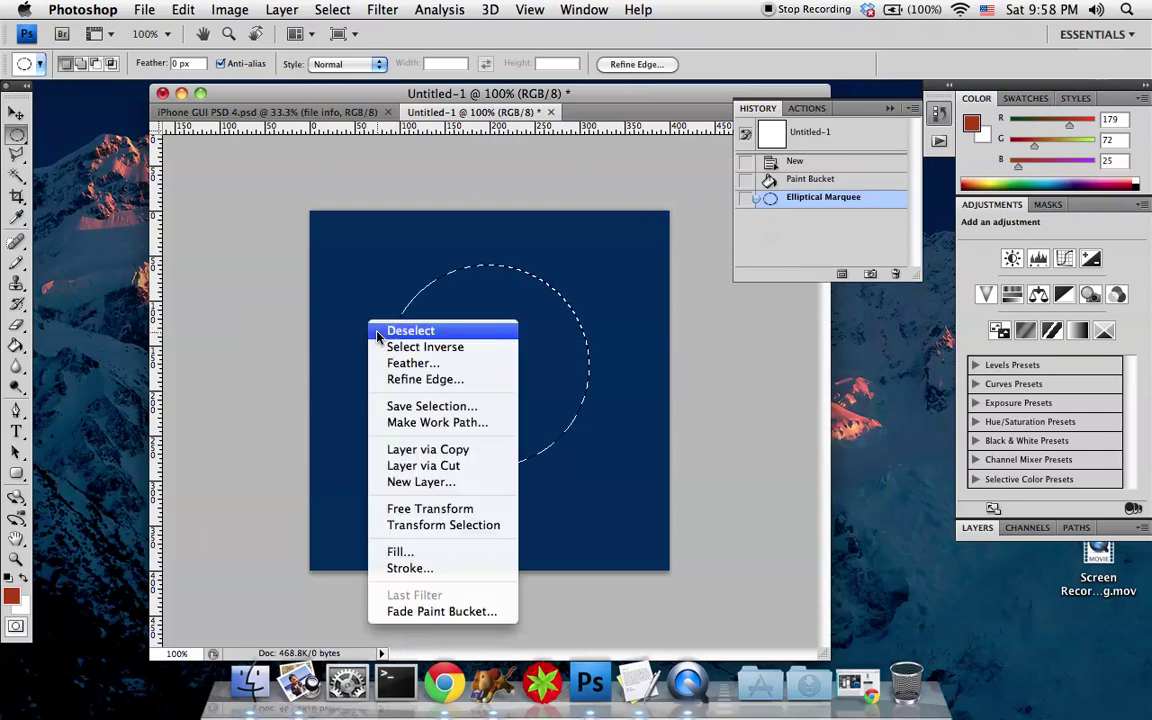
left_click(13, 349)
left_click(16, 345)
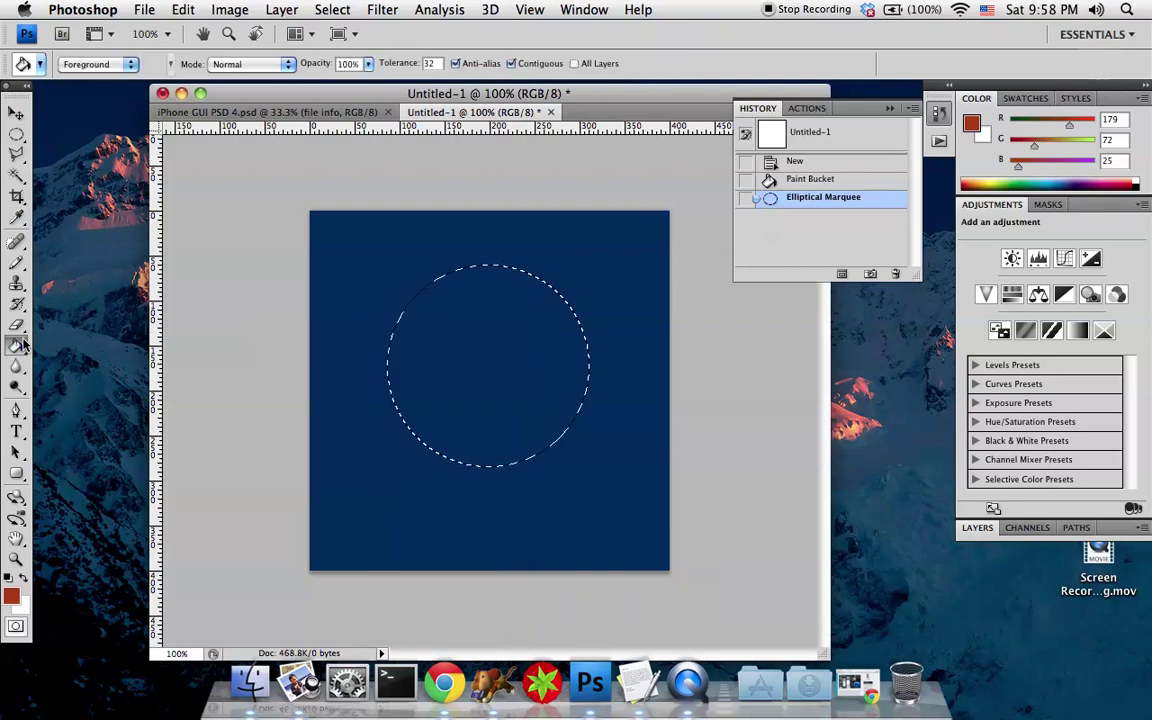
right_click(380, 336)
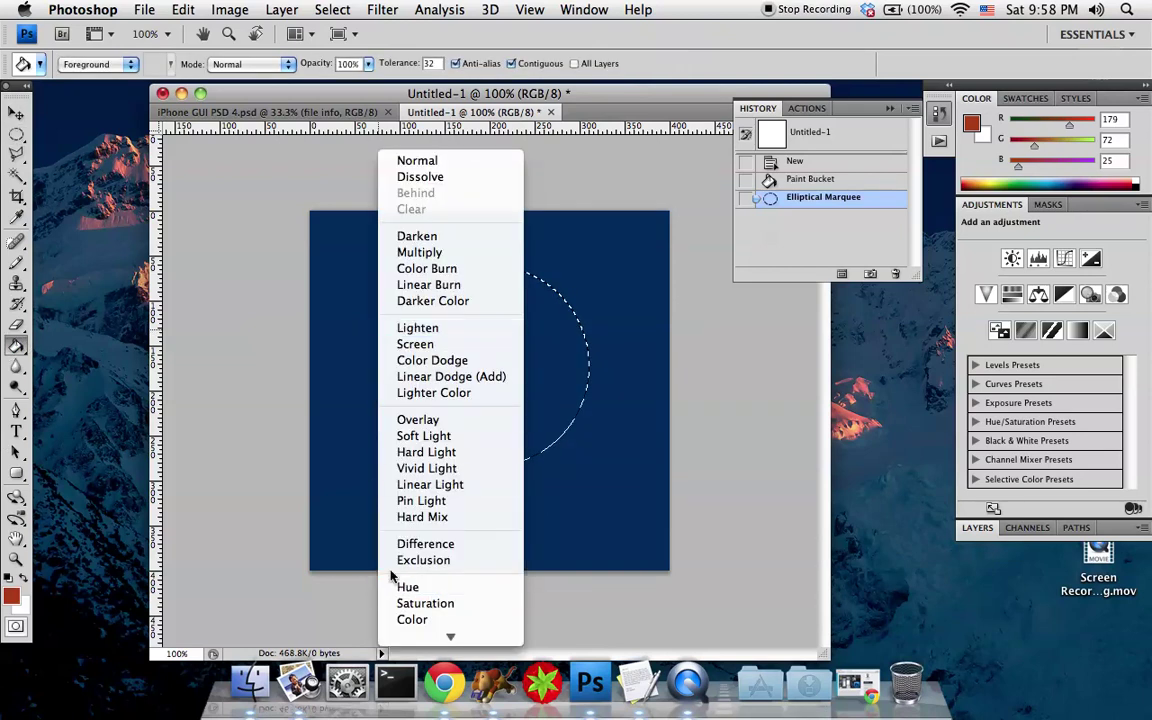
mouse_move(440, 640)
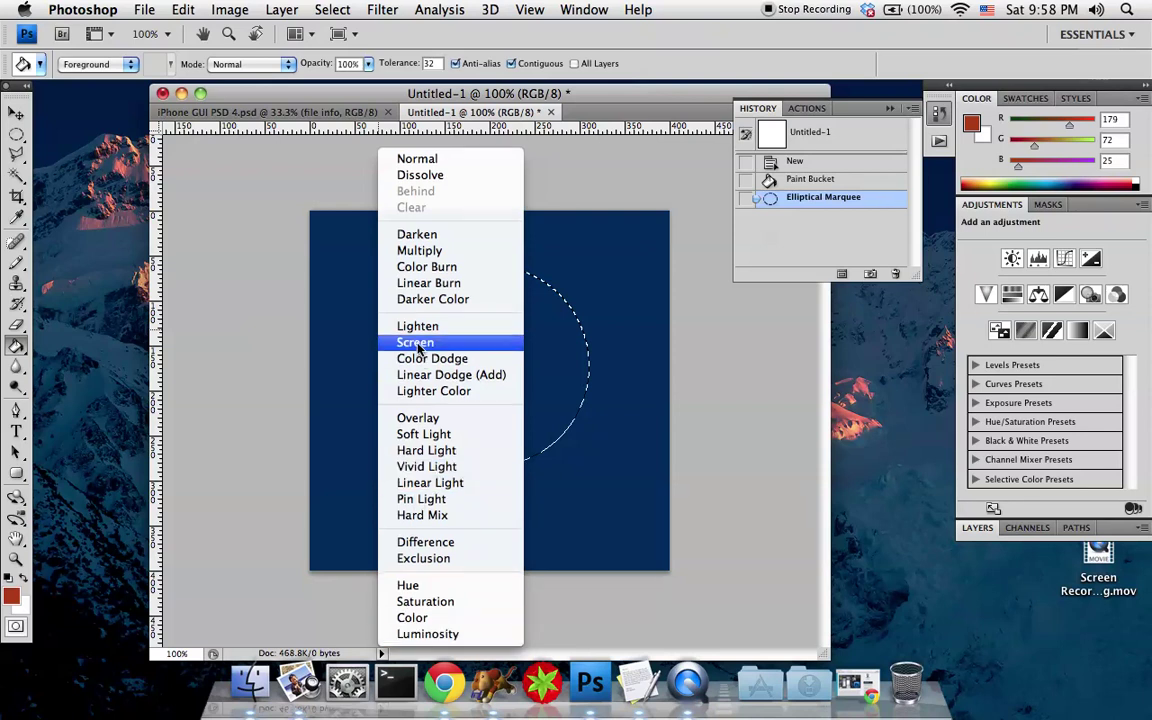
left_click(340, 280)
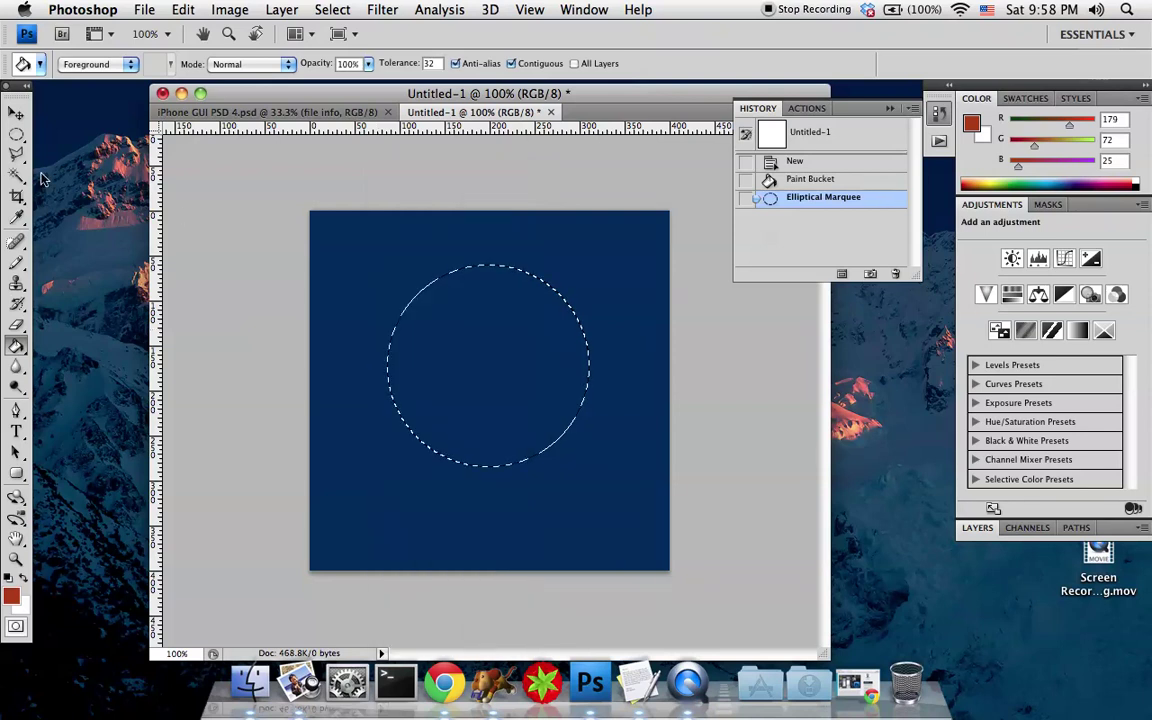
left_click(16, 135)
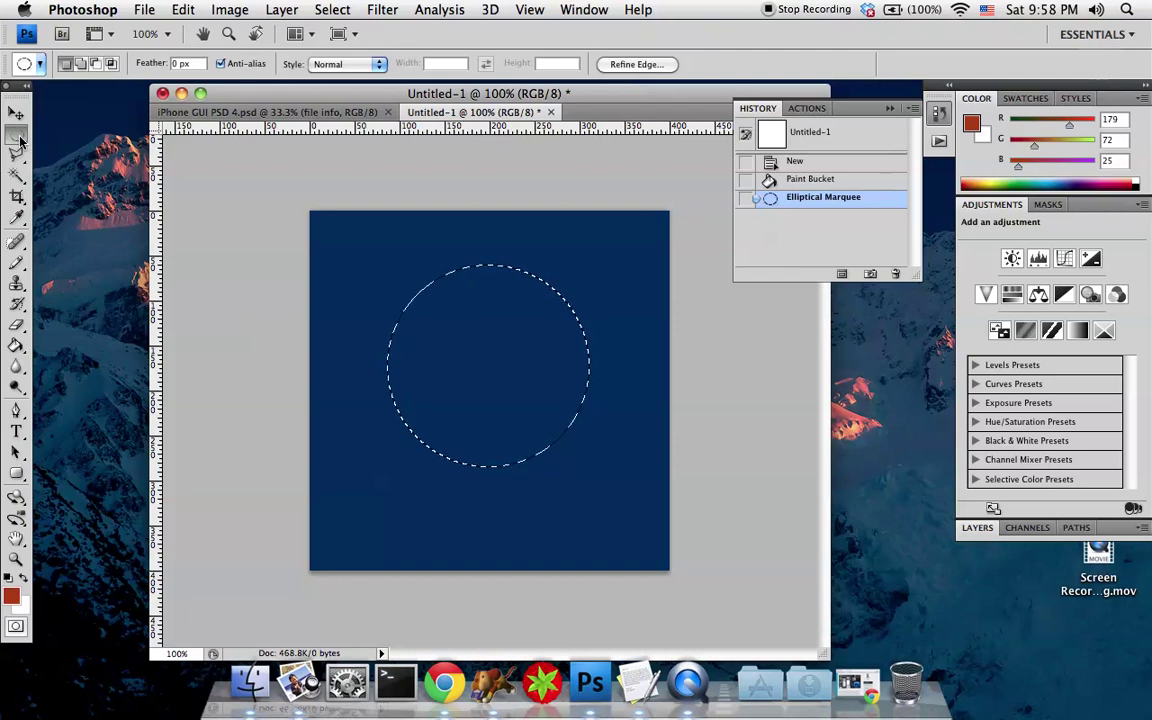
- Invert the circular selection, fill the area outside the circle with the brick red foreground color using the Paint Bucket, and deselect
right_click(396, 300)
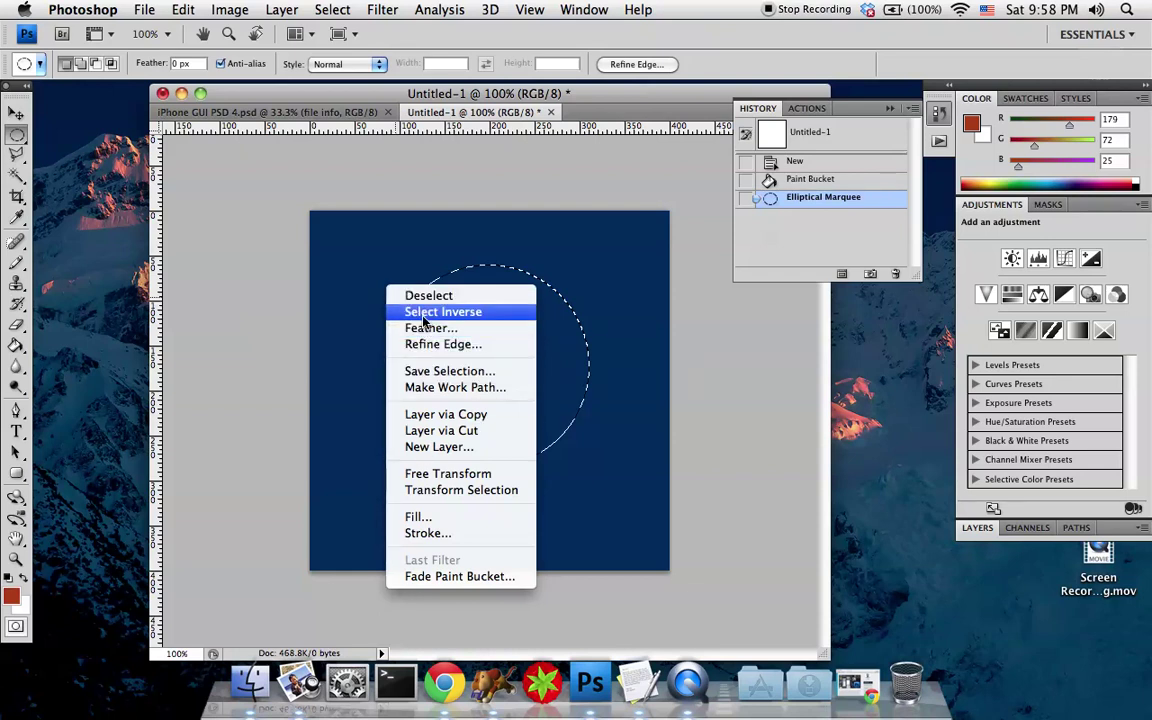
left_click(424, 313)
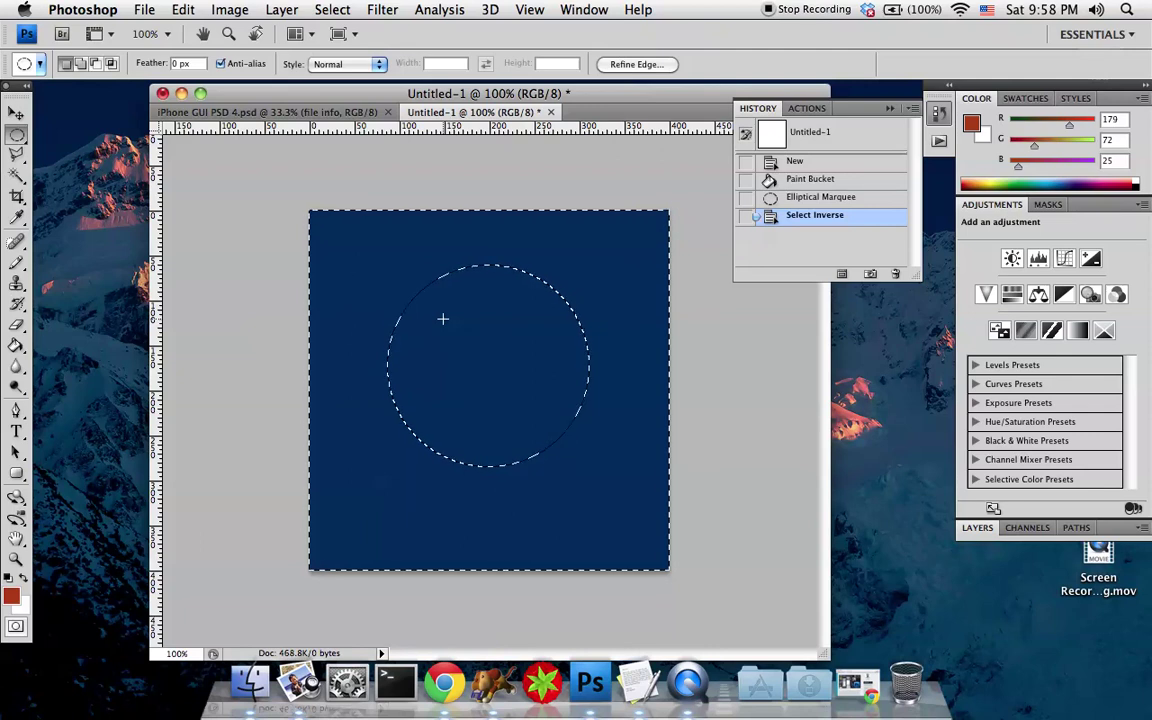
left_click(16, 345)
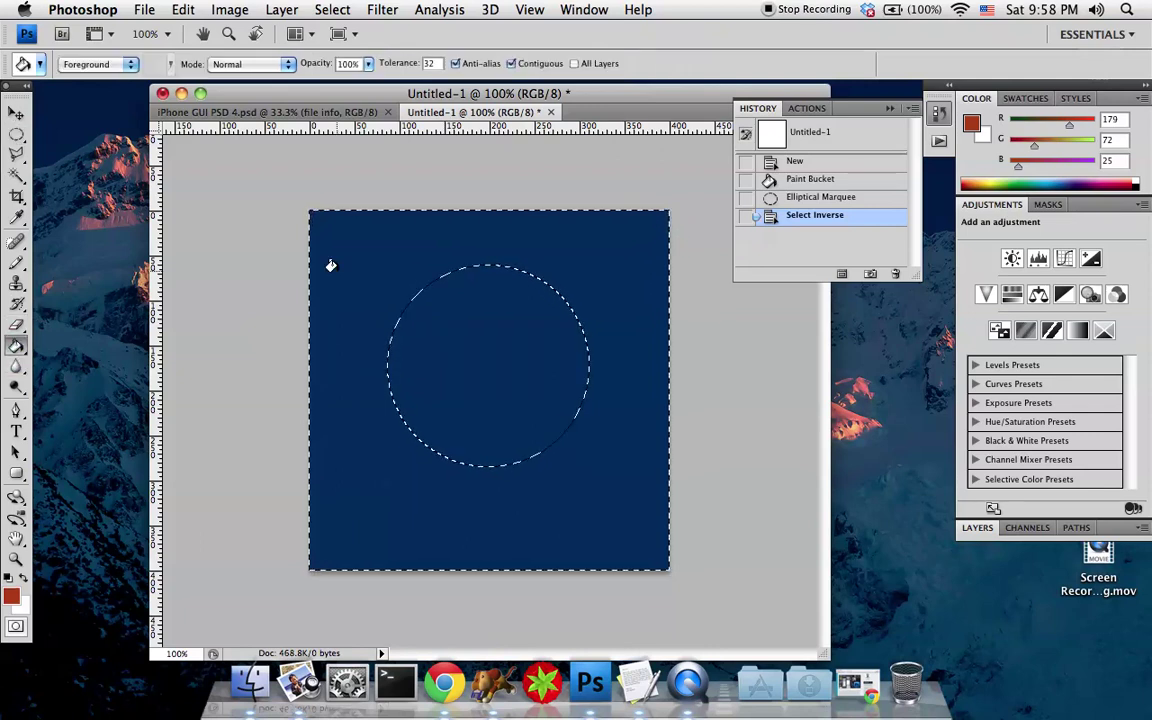
left_click(407, 258)
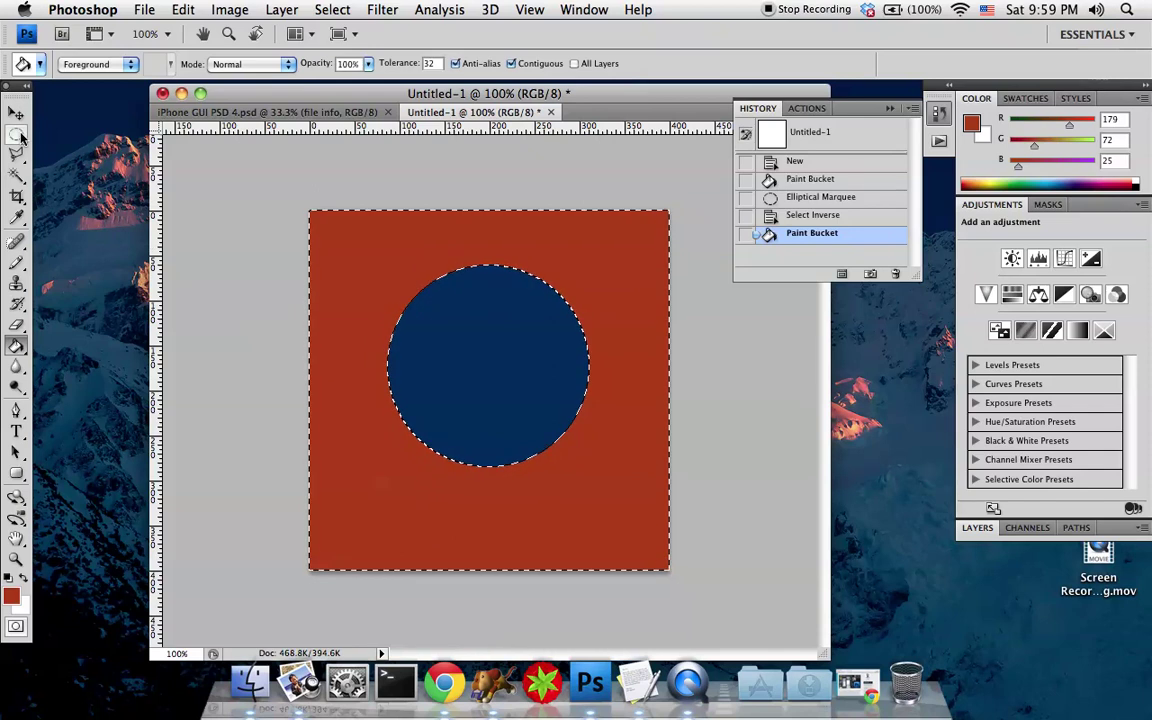
left_click(17, 134)
key("super+d")
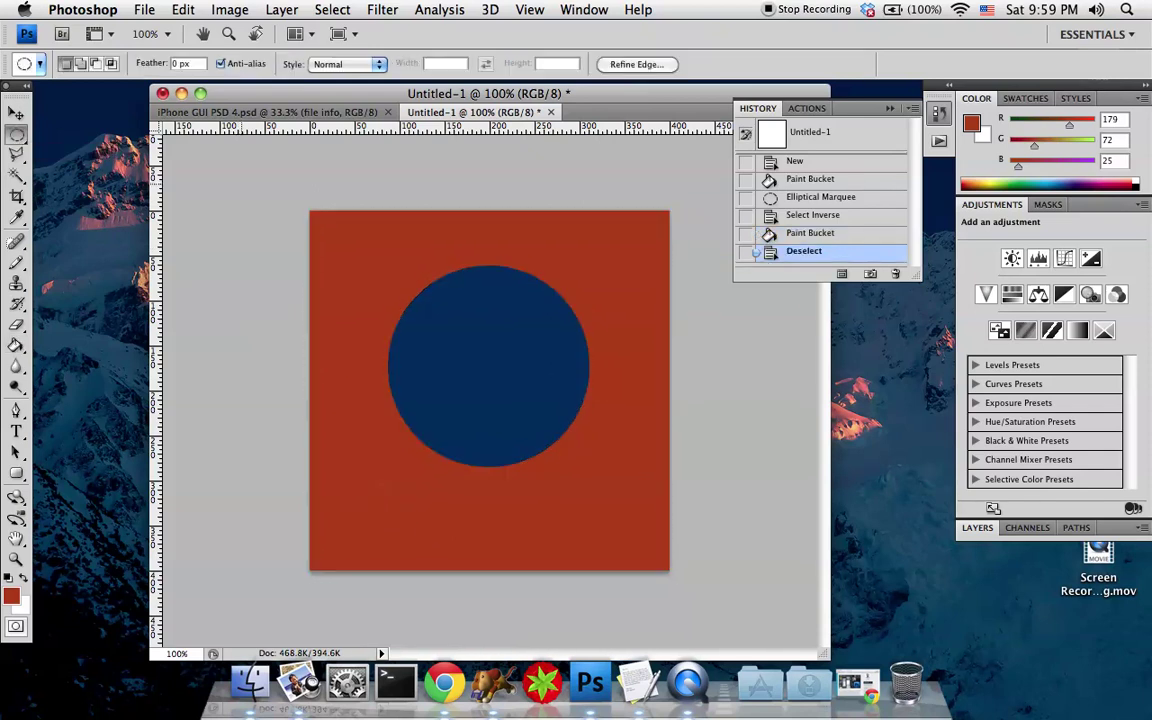
- Scale the image to a width of 300 pixels with proportions constrained, then undo the resize
left_click(230, 9)
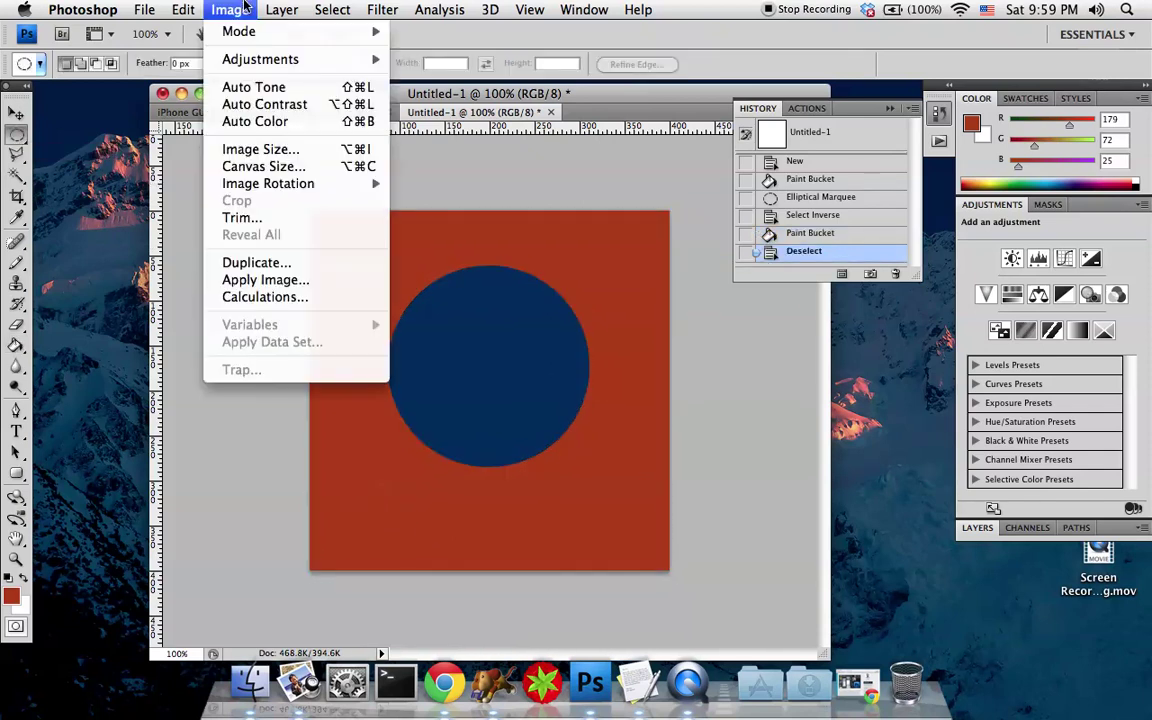
left_click(258, 149)
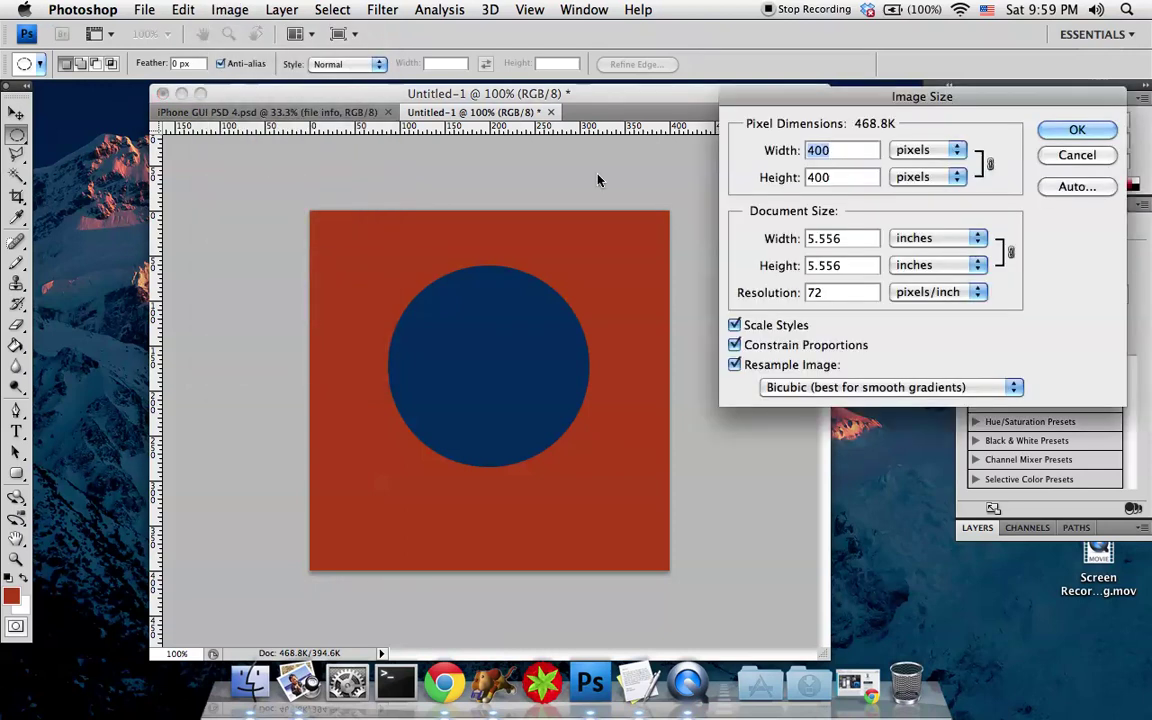
type("300")
key("Return")
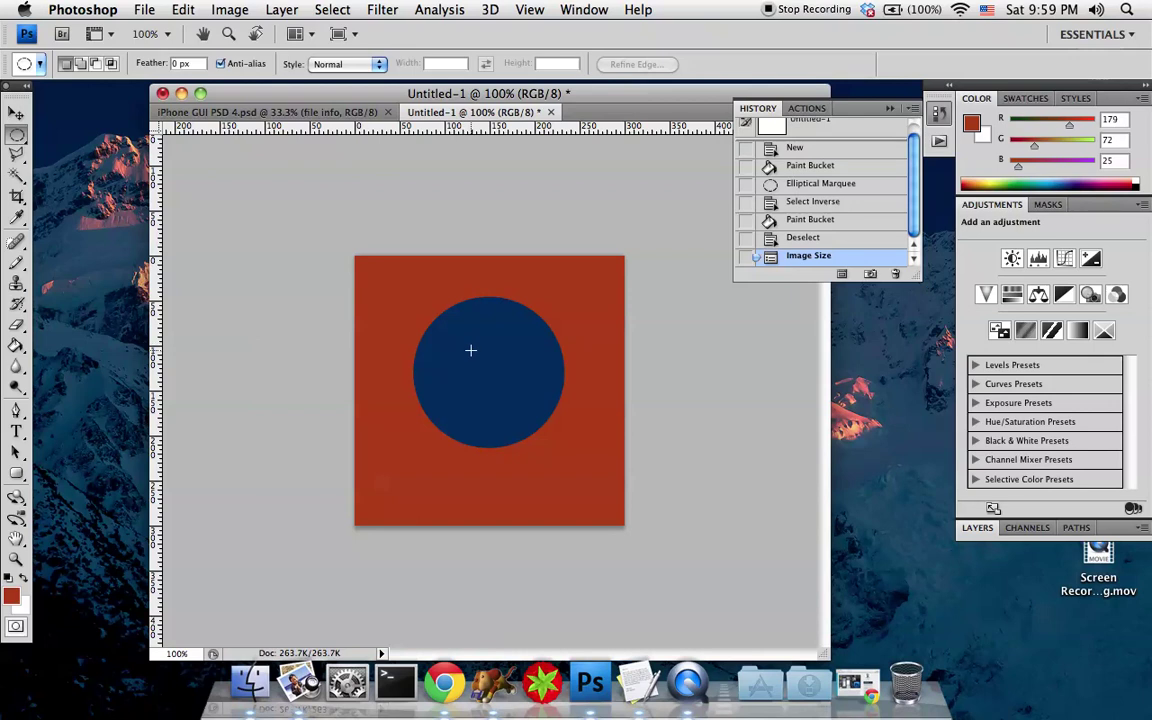
key("super+z")
- Reduce the canvas size to 300 by 300 pixels, accepting the clipping of the image edges
left_click(213, 8)
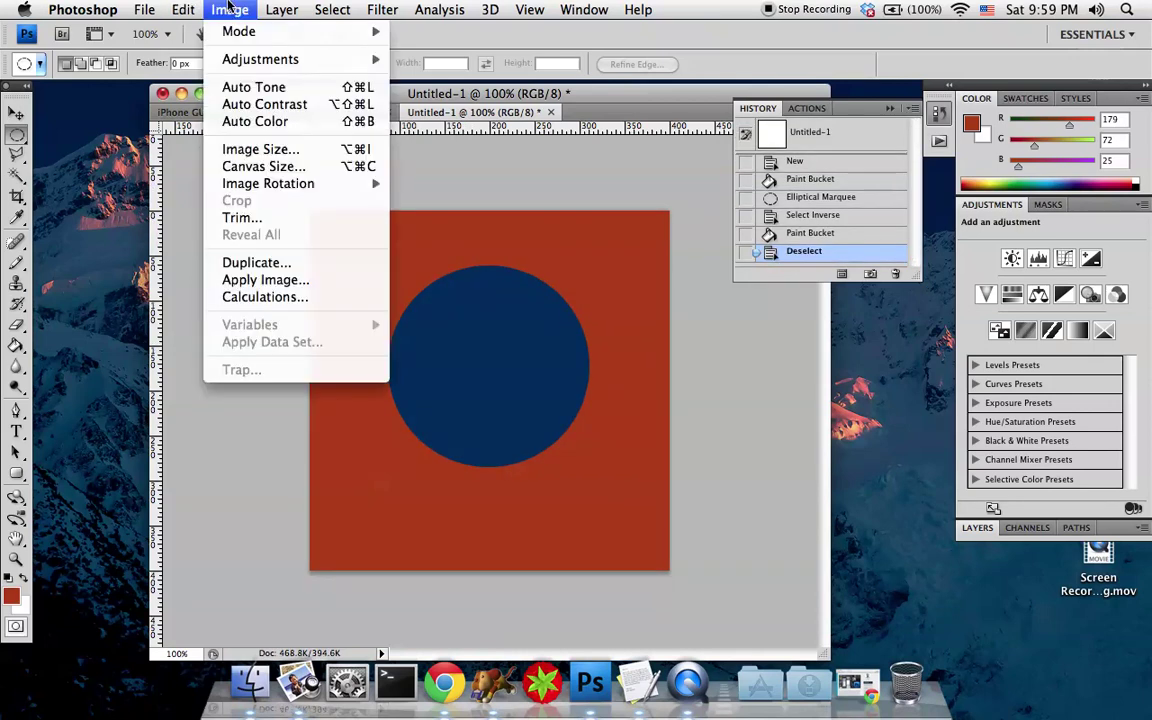
left_click(258, 163)
left_click_drag(628, 147, 617, 174)
type("3")
type("3")
left_click_drag(652, 36, 799, 36)
key("Return")
key("Return")
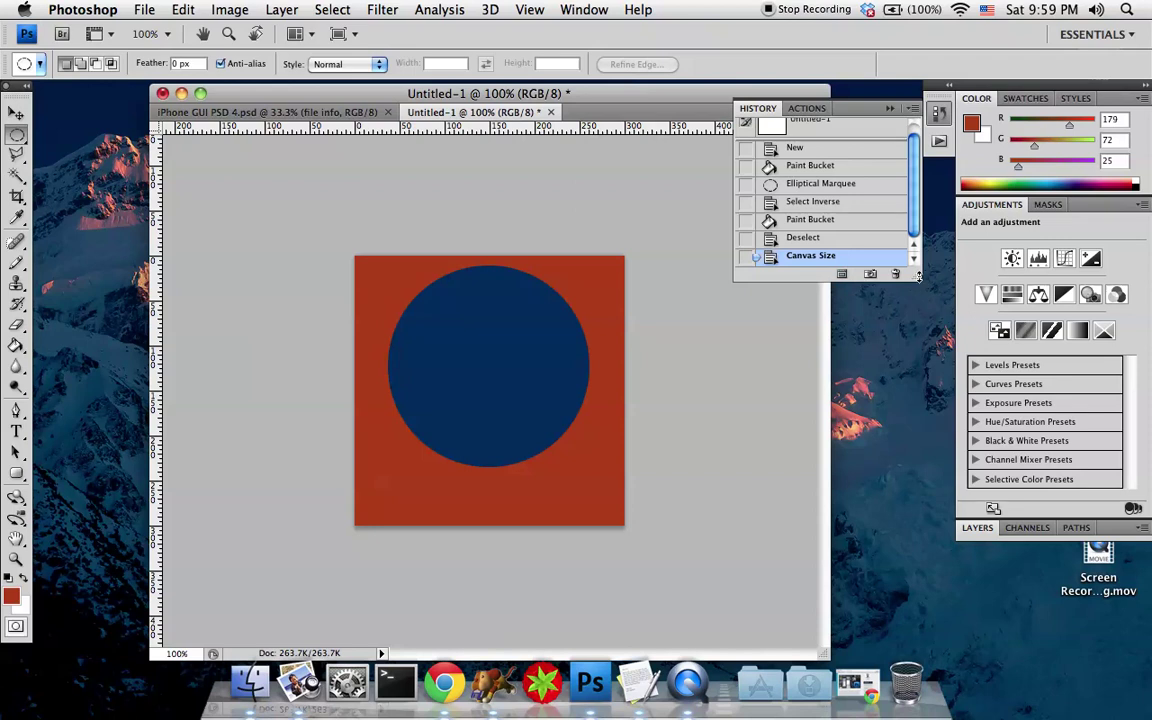
- Step through the History states from the first Paint Bucket fill through the marquee and inverted selection to the second fill
scroll(818, 233, "up", 1)
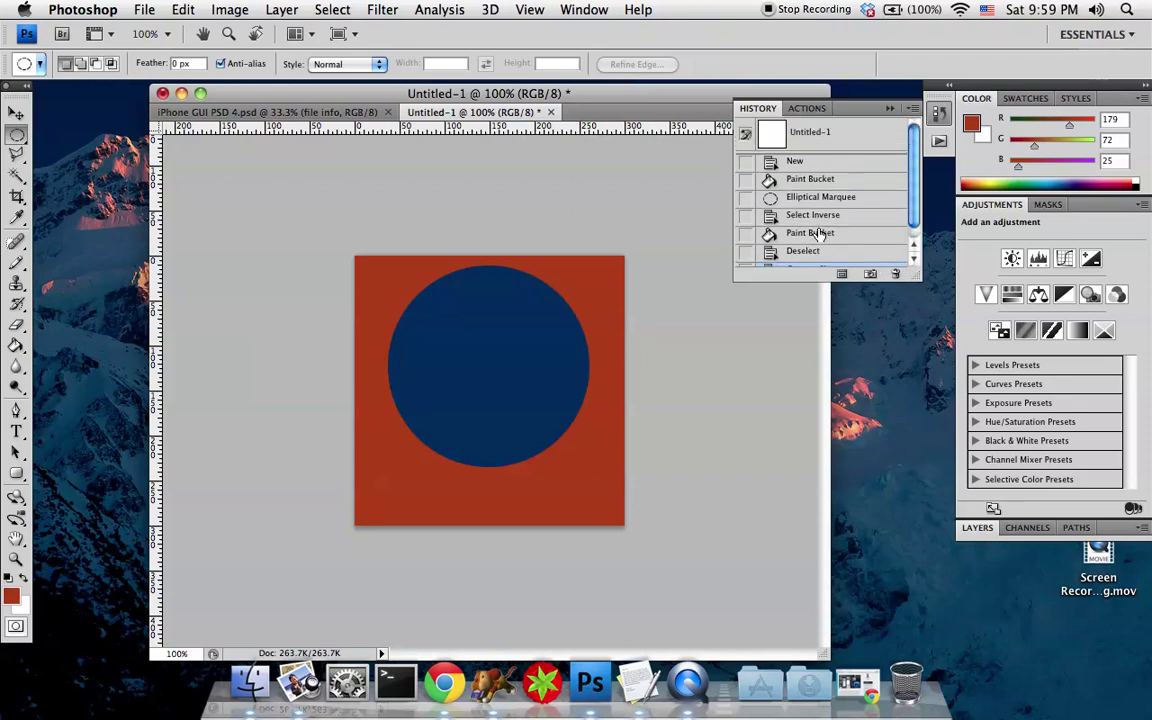
left_click(803, 184)
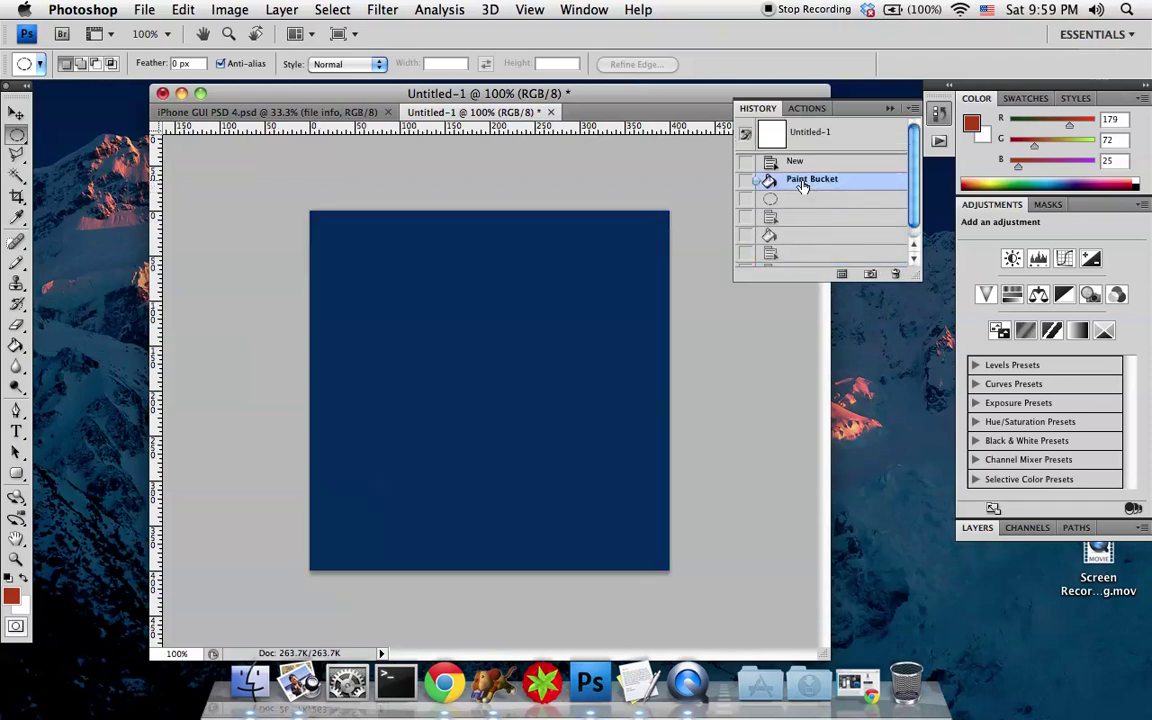
left_click(836, 198)
left_click(832, 217)
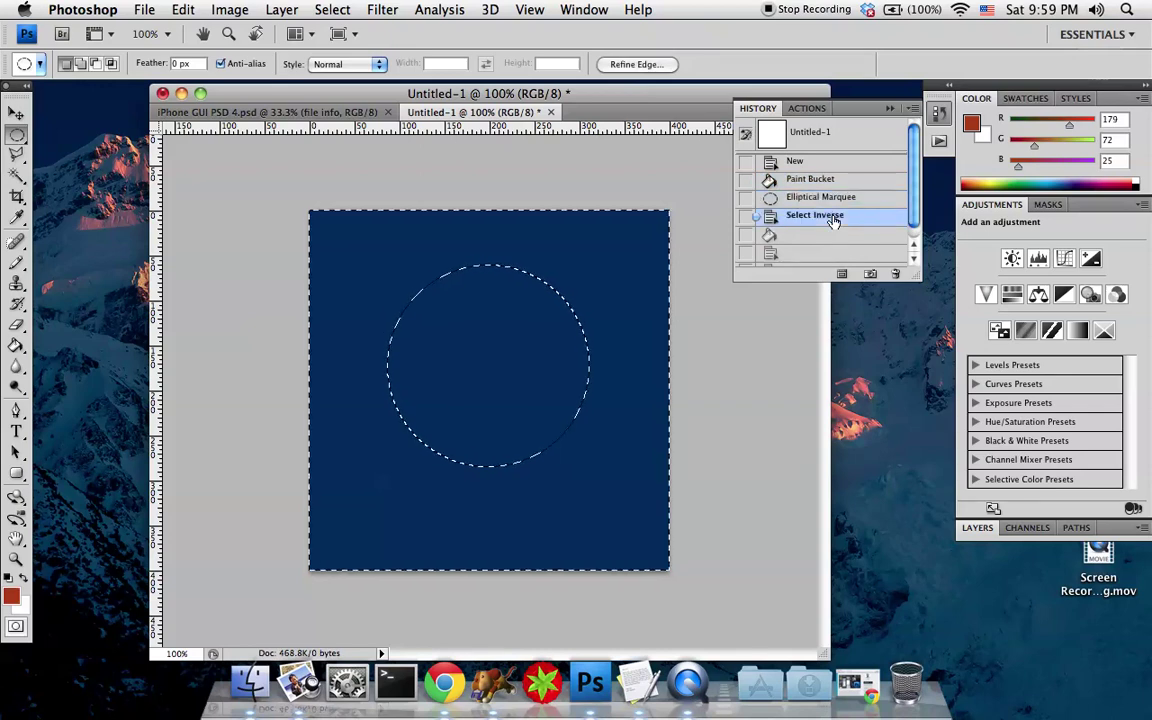
key("super+shift+z")
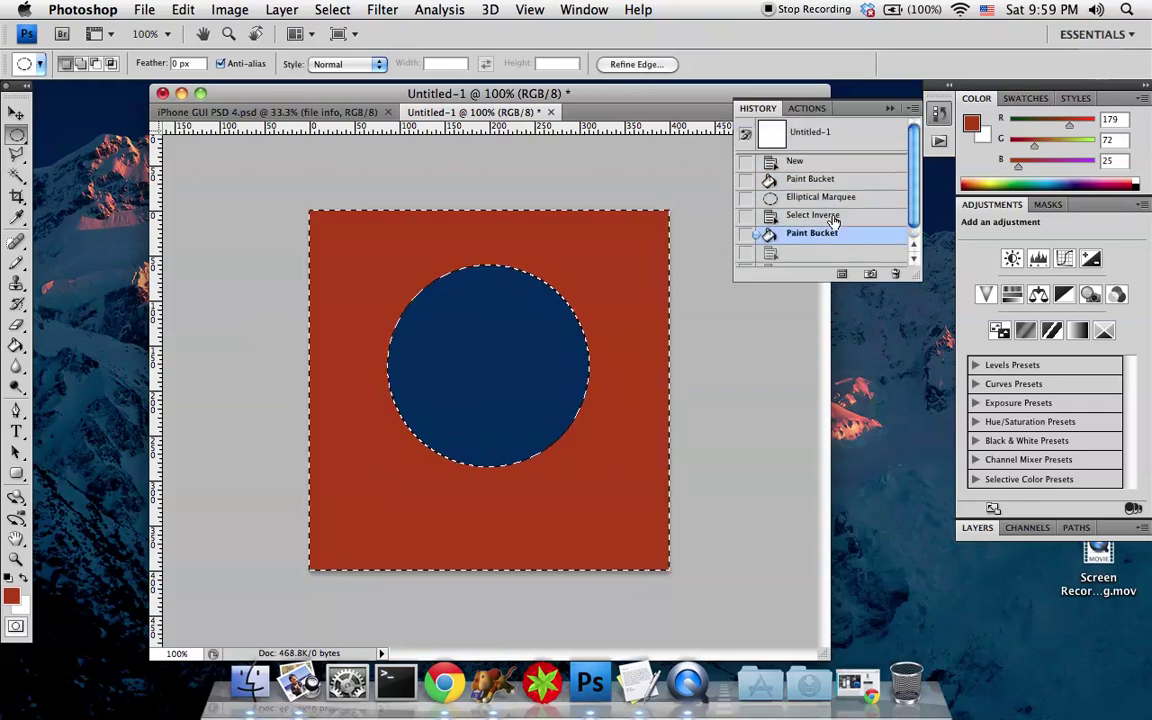
- Enlarge the History panel downward and return the document to the Deselect state that precedes the canvas size change
scroll(812, 182, "down", 1)
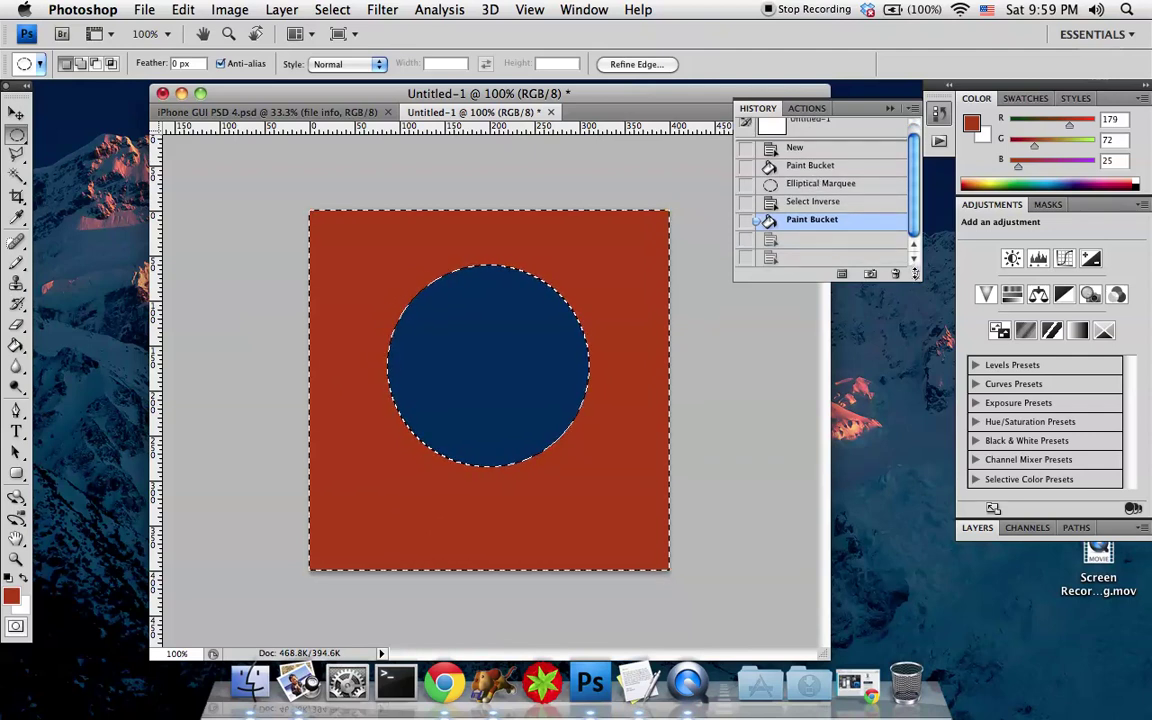
left_click_drag(915, 273, 916, 400)
left_click(870, 269)
left_click(867, 262)
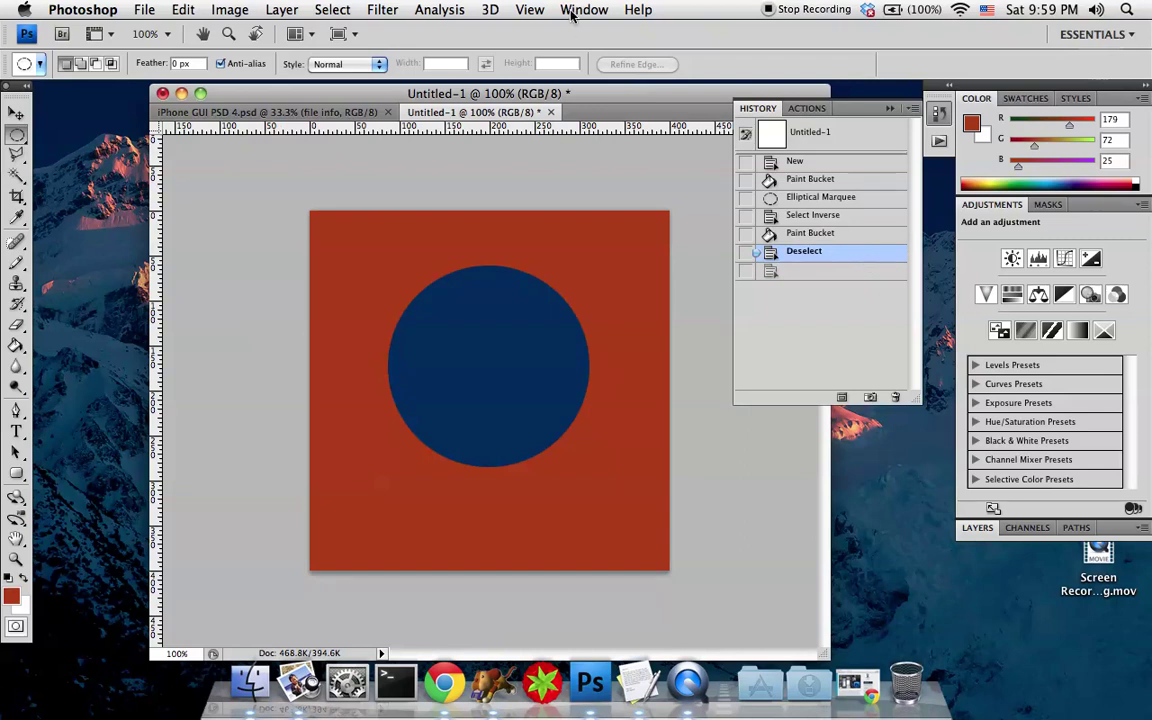
- Review the list of available panels and display the Layers panel
left_click(533, 9)
mouse_move(584, 9)
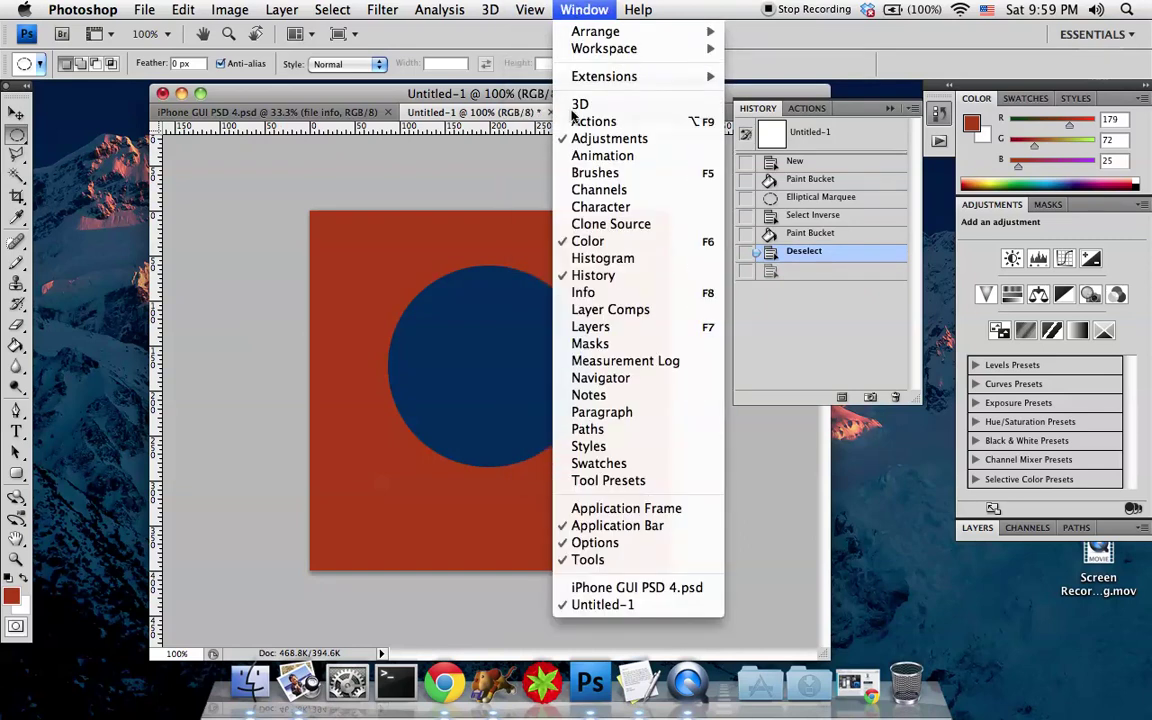
left_click(586, 9)
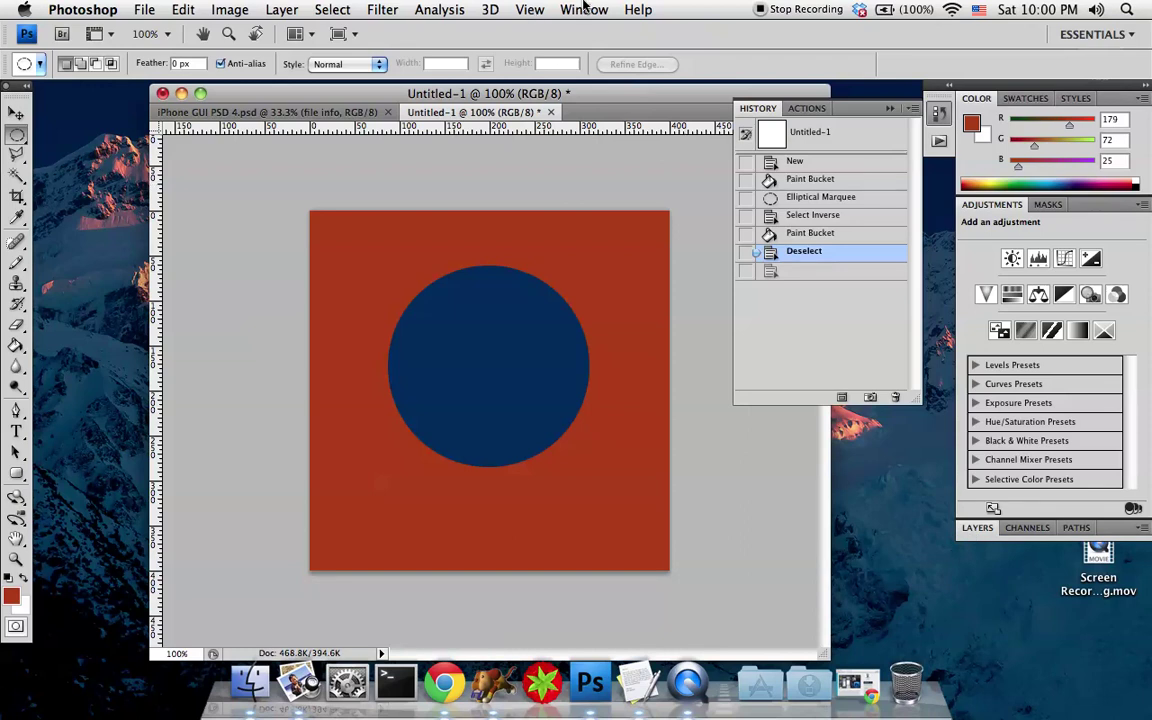
left_click(585, 9)
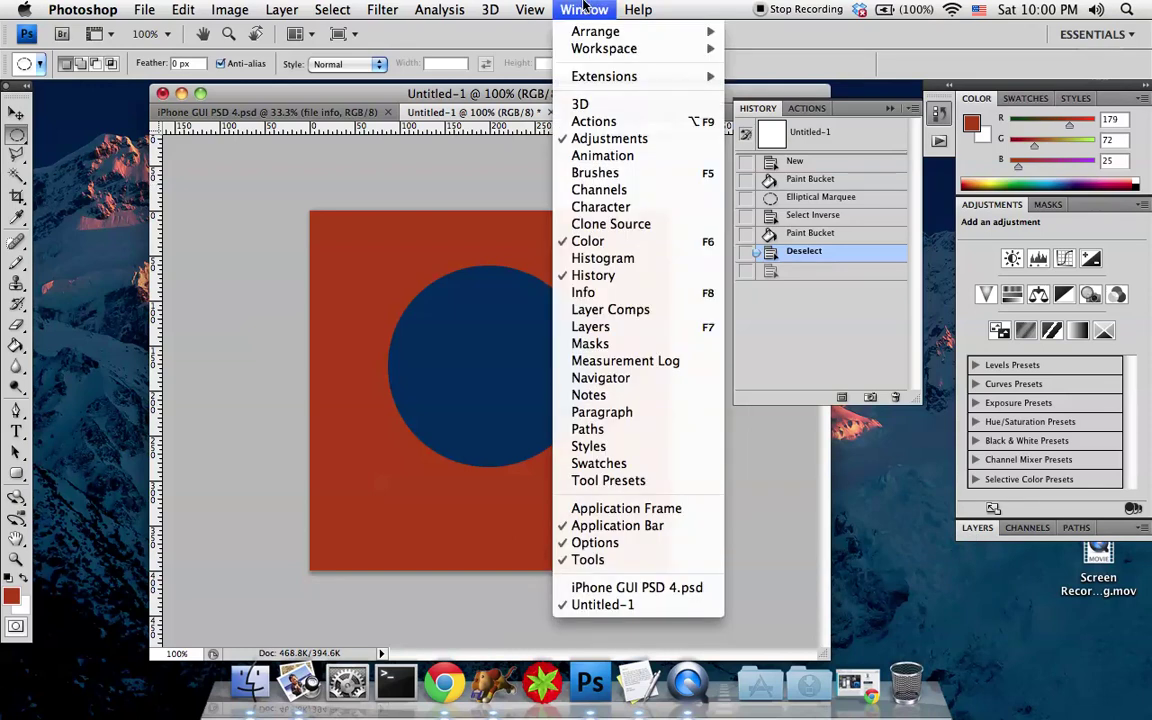
left_click(591, 326)
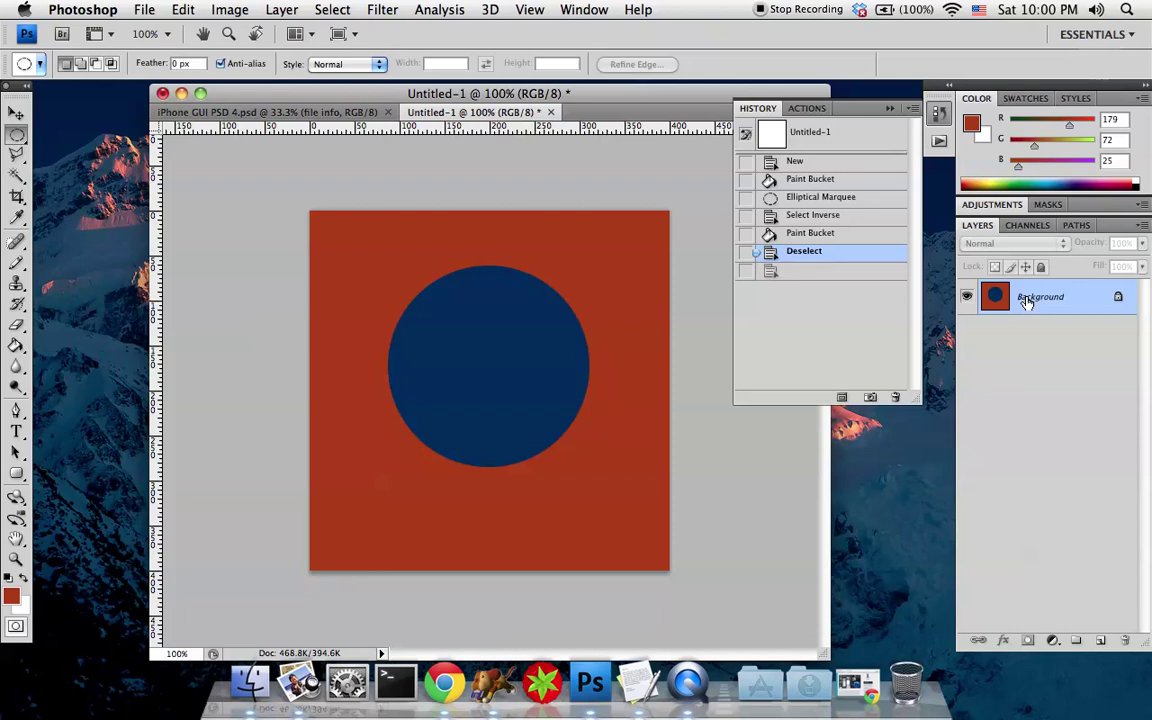
- Select over the canvas with an elliptical marquee, repeat it with a rectangular marquee around the whole canvas, and deselect after each
left_click_drag(298, 190, 675, 650)
key("ctrl+d")
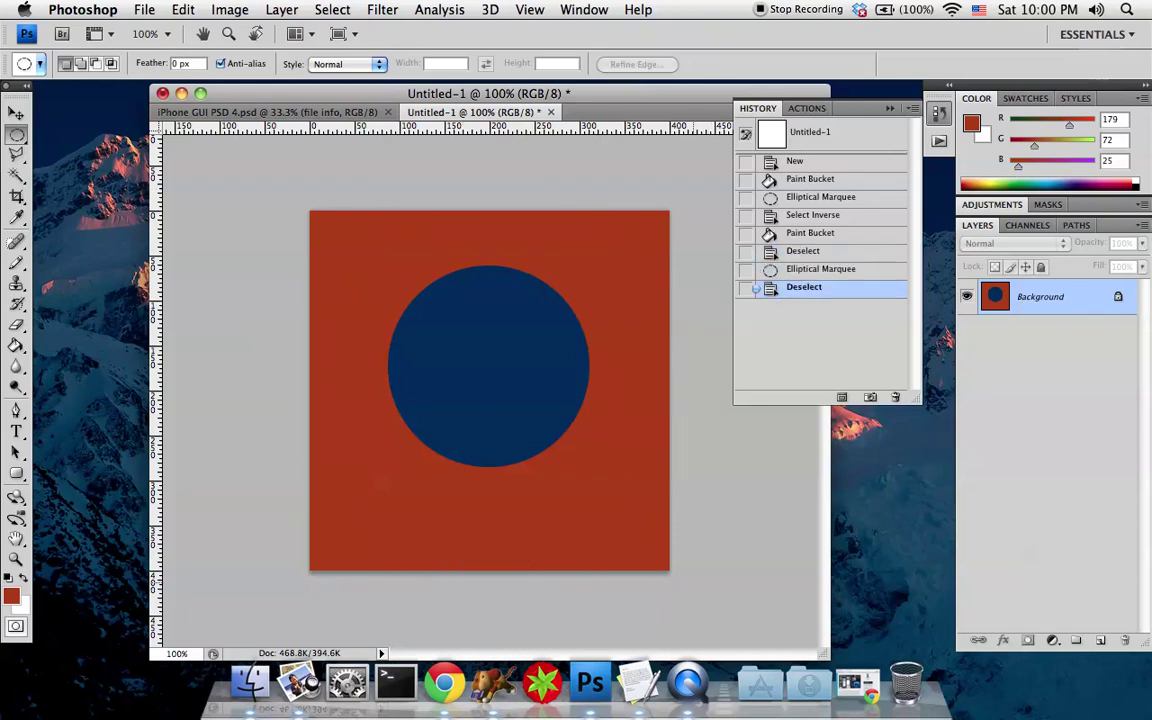
left_click(16, 134)
left_click(42, 138)
left_click_drag(300, 196, 686, 575)
key("ctrl+d")
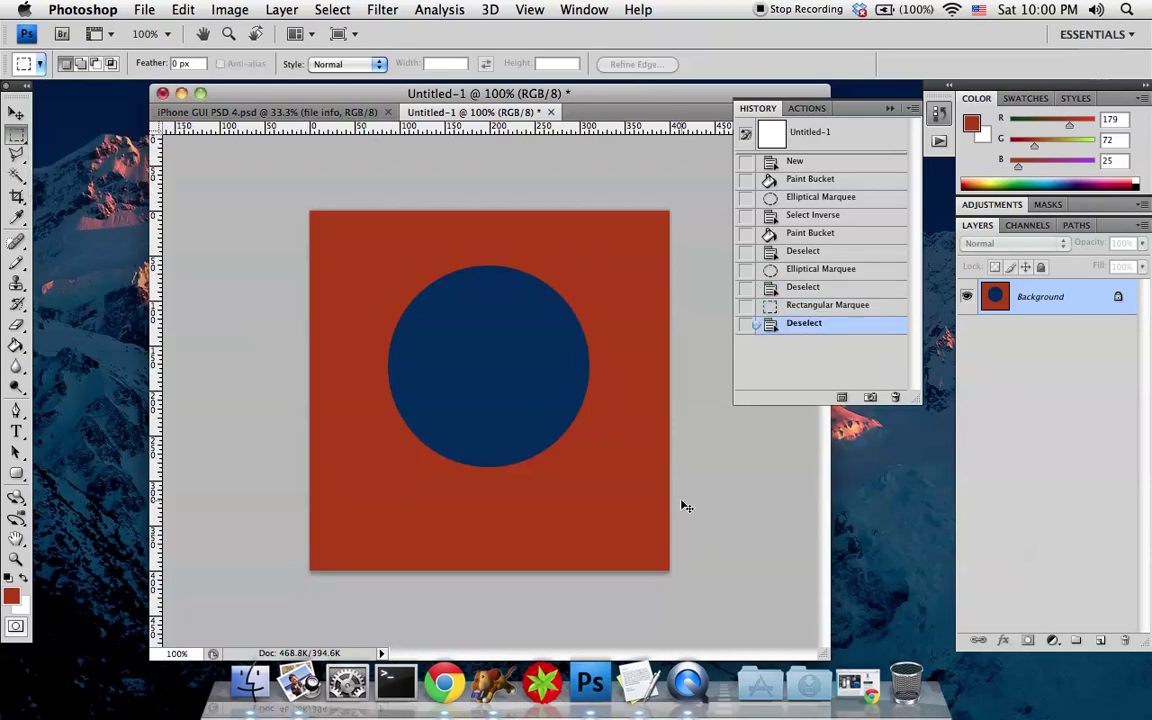
- Select the whole canvas and clear the Background layer's contents, then undo the clearing and deselect
key("ctrl+a")
key("ctrl+a")
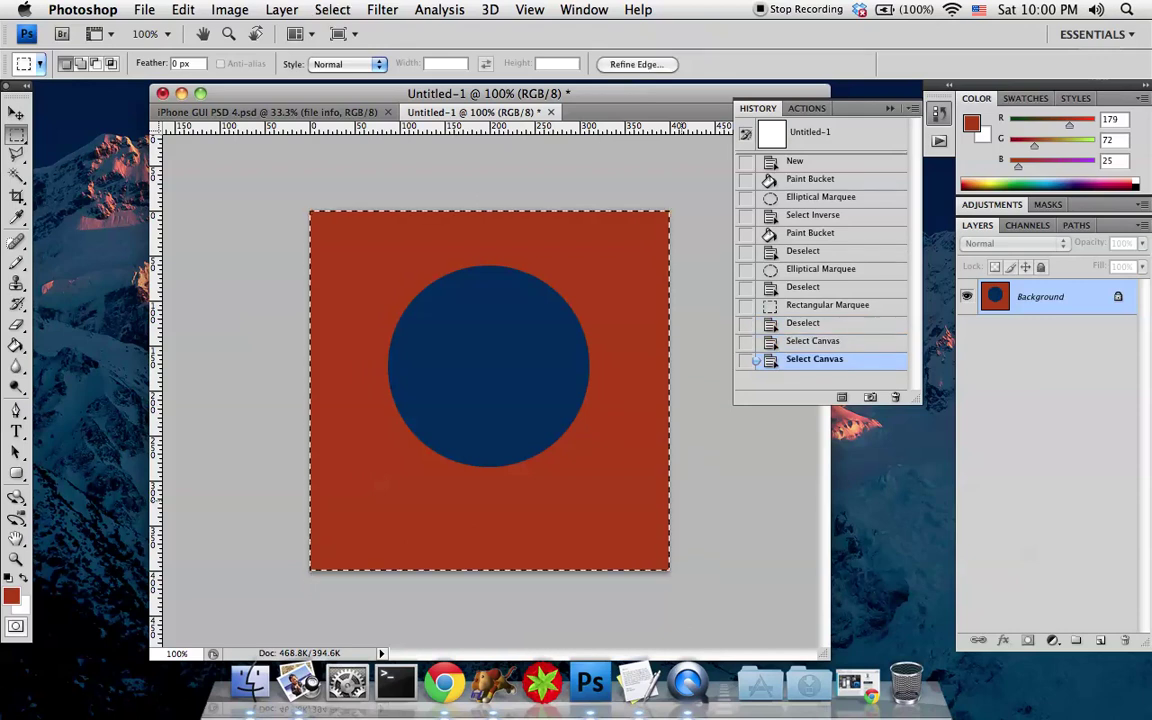
key("BackSpace")
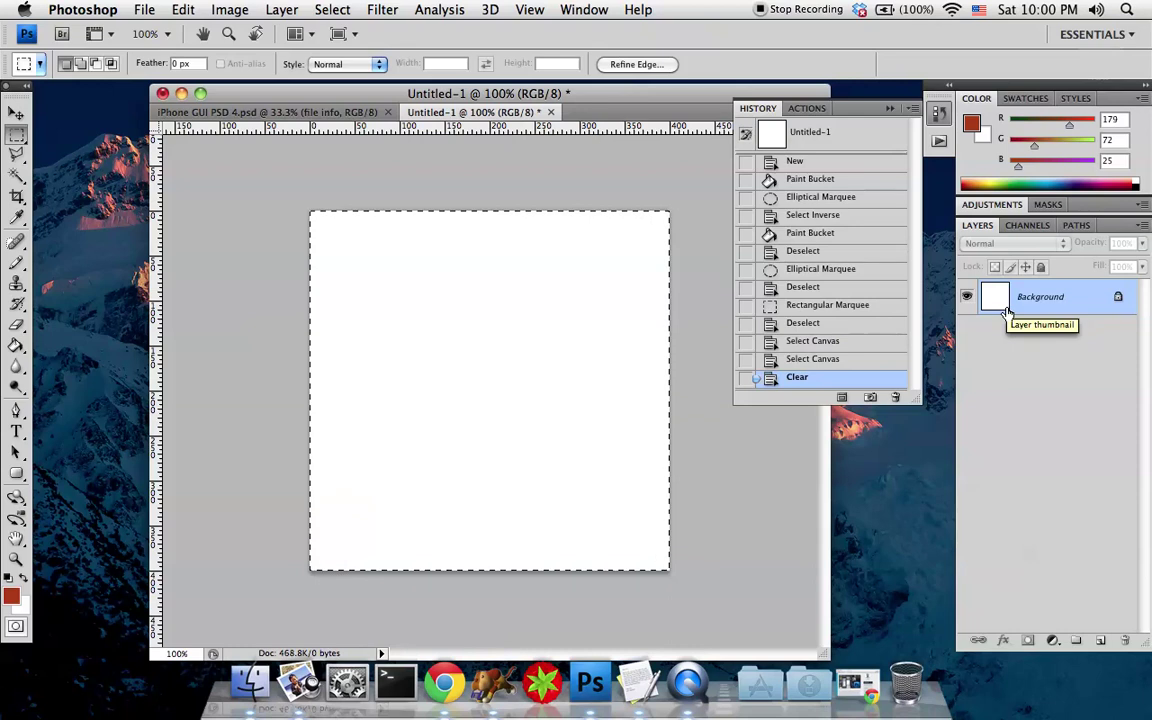
key("ctrl+z")
key("ctrl+d")
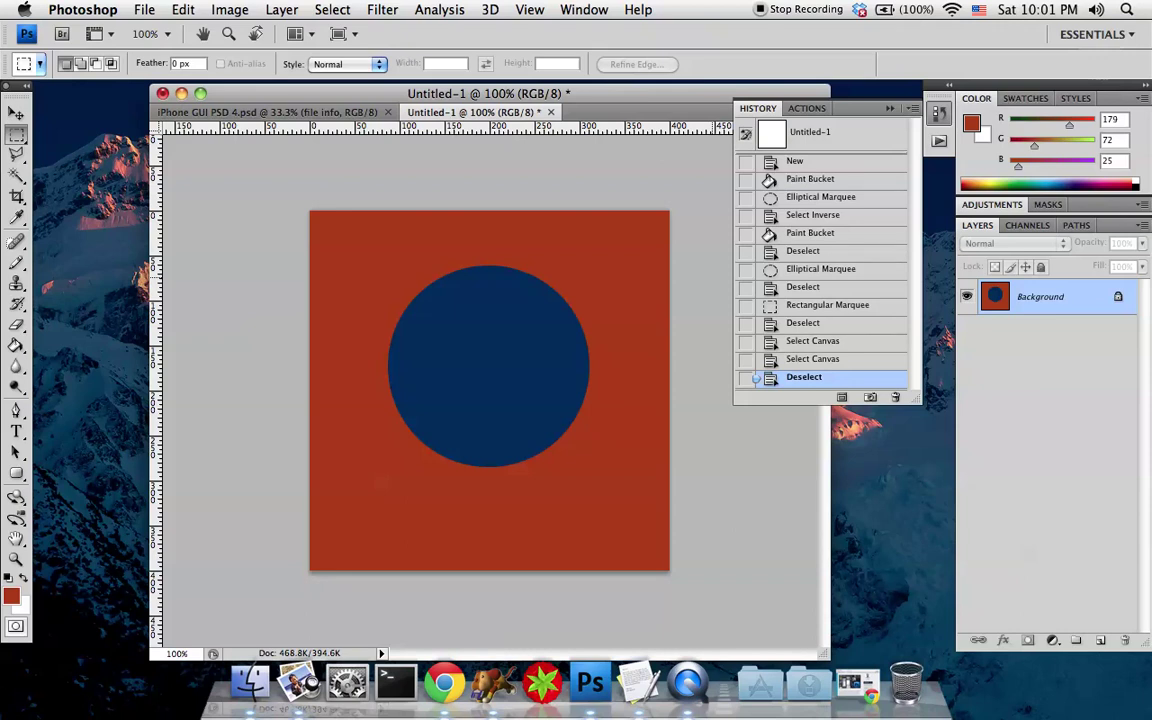
- Create a new layer named Layer 1 in Normal mode with 100% opacity
left_click(146, 9)
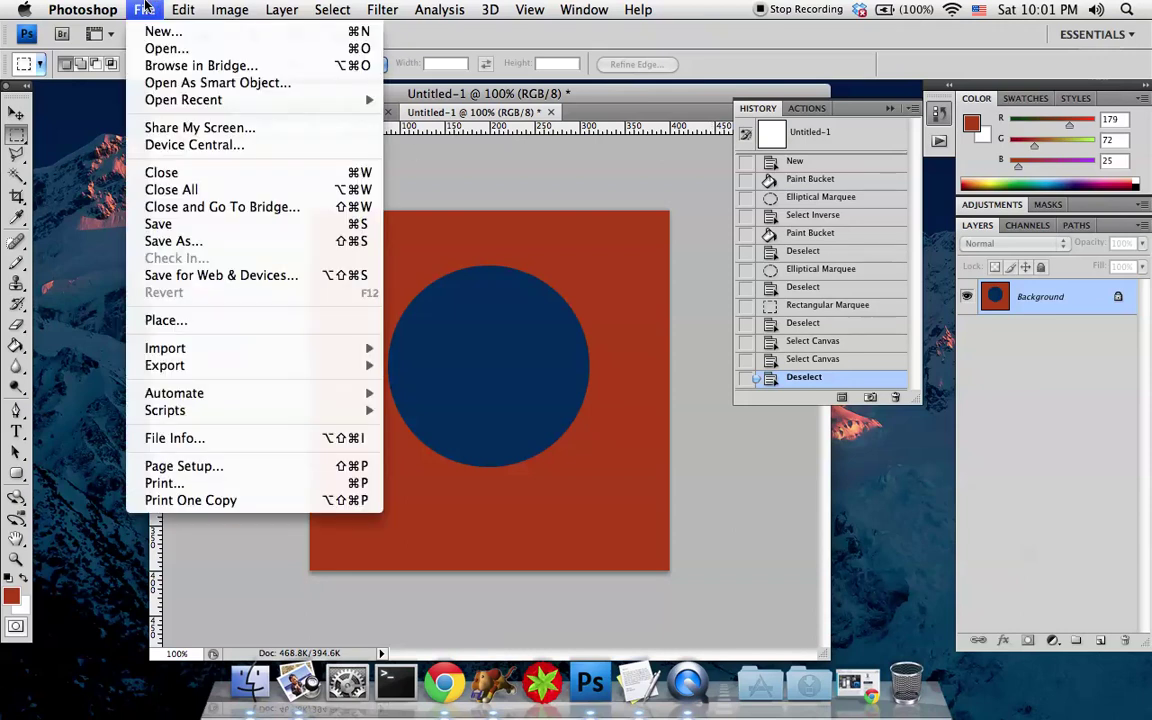
mouse_move(178, 8)
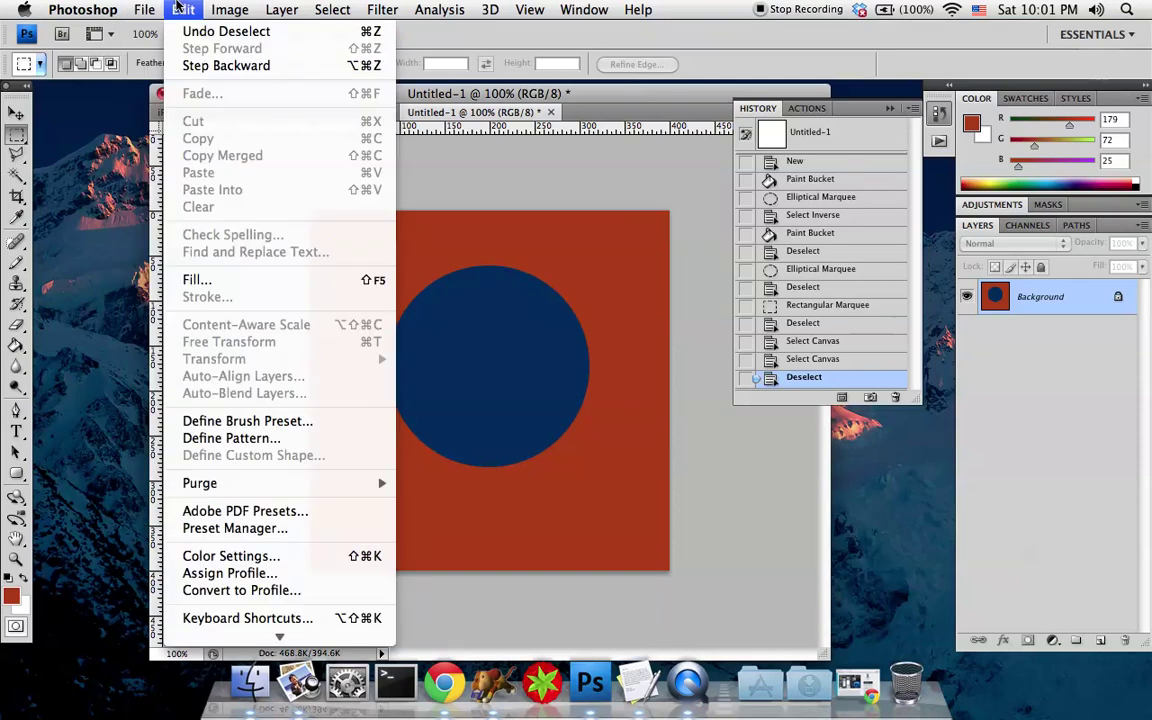
mouse_move(281, 8)
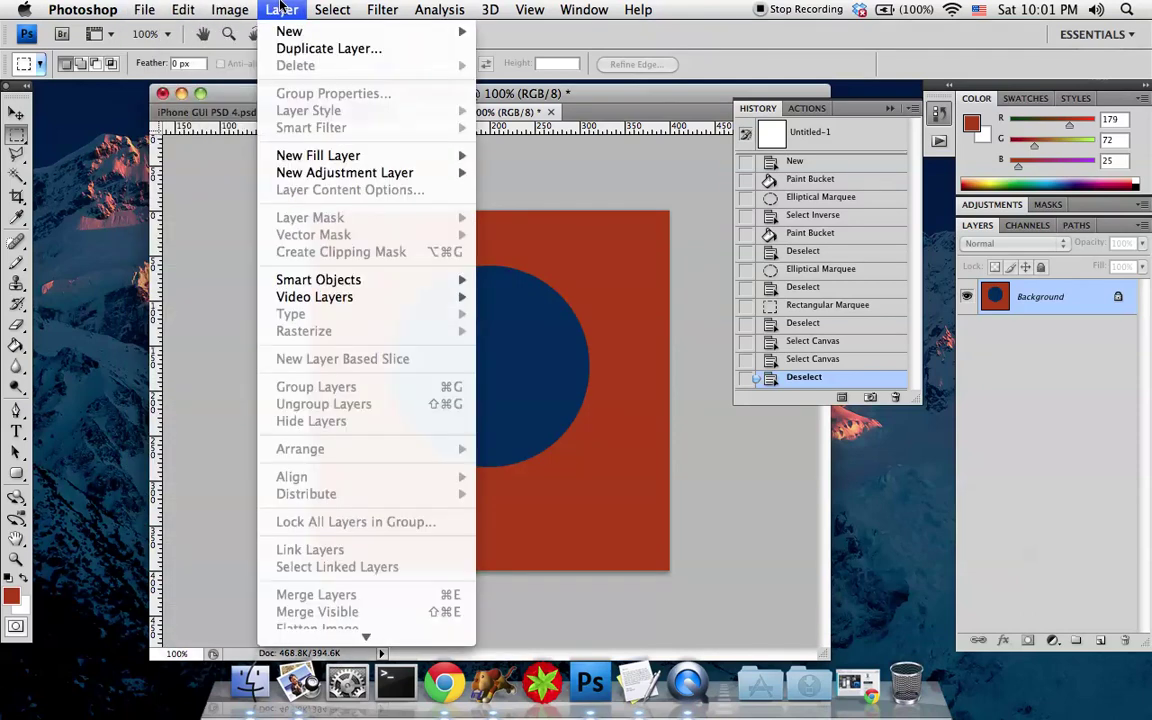
mouse_move(298, 31)
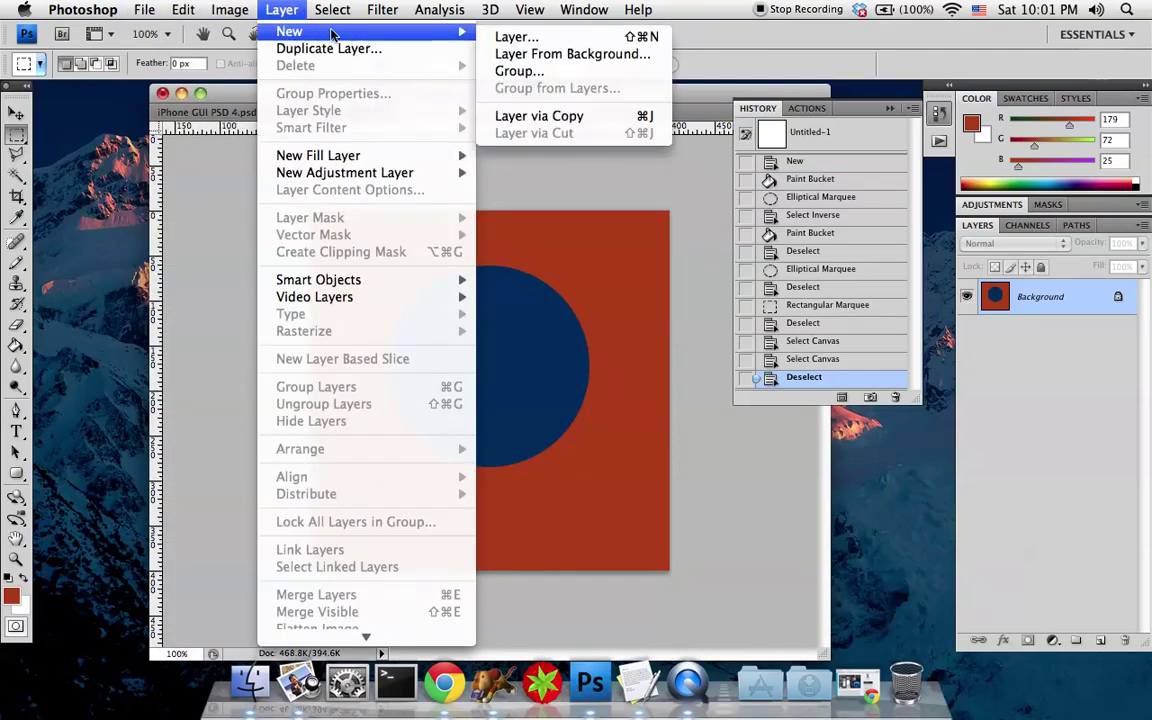
left_click(558, 40)
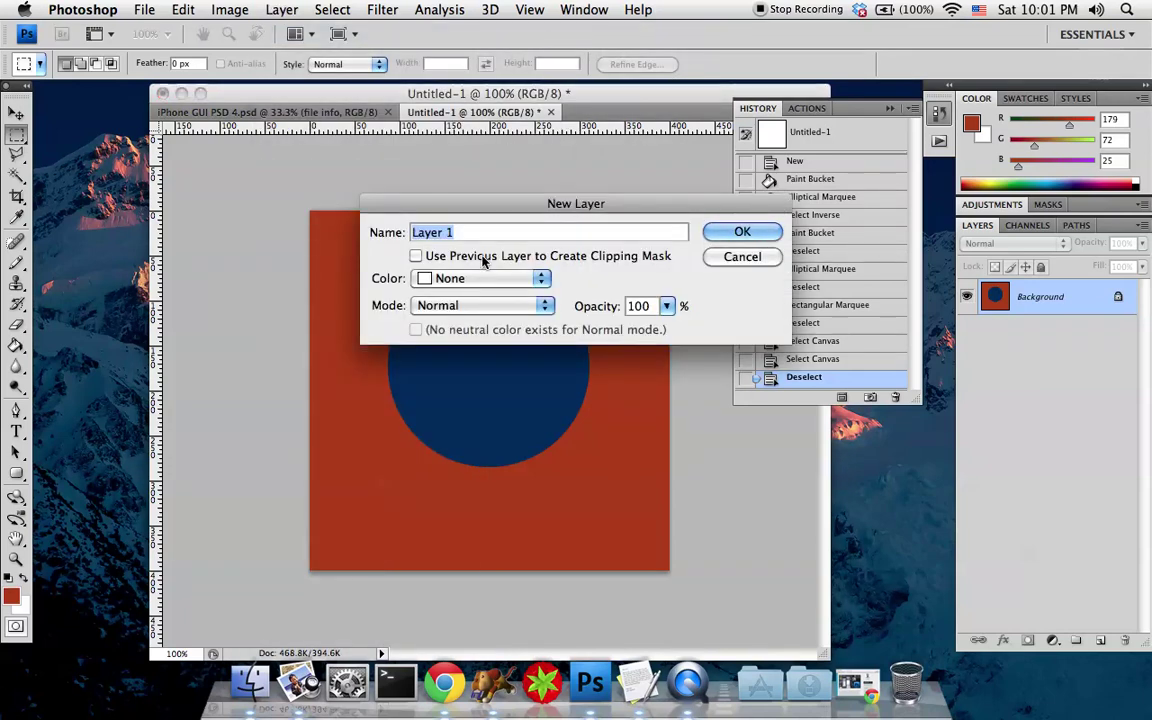
left_click(464, 232)
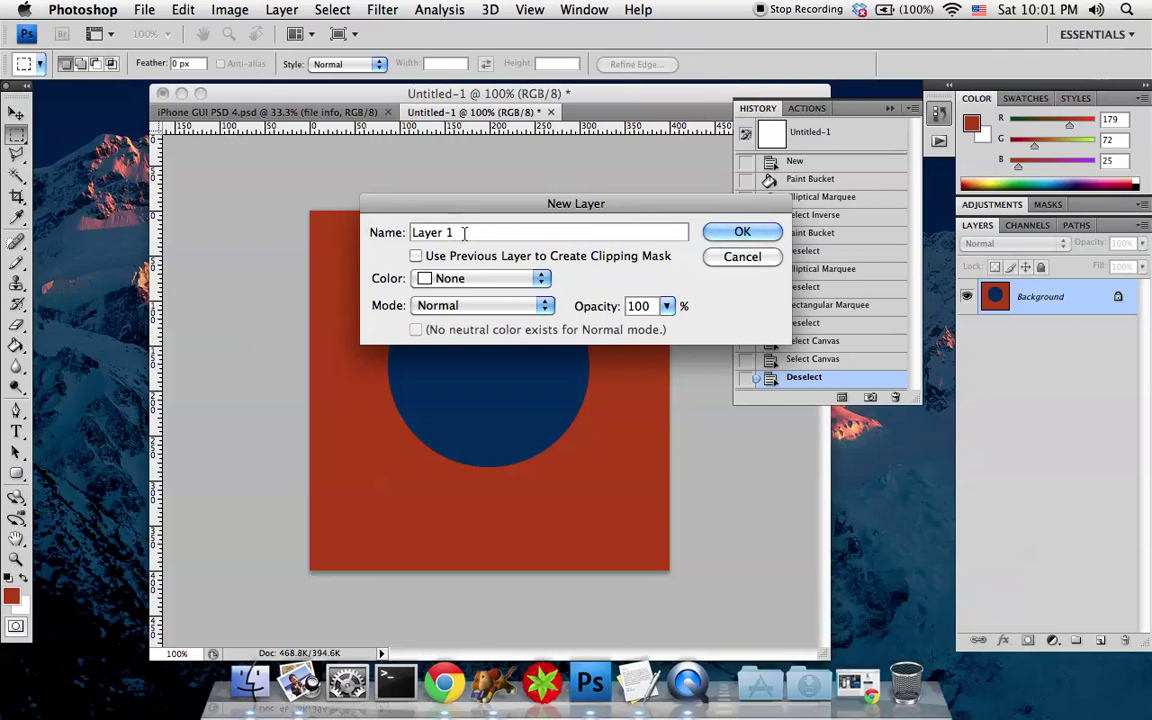
key("Return")
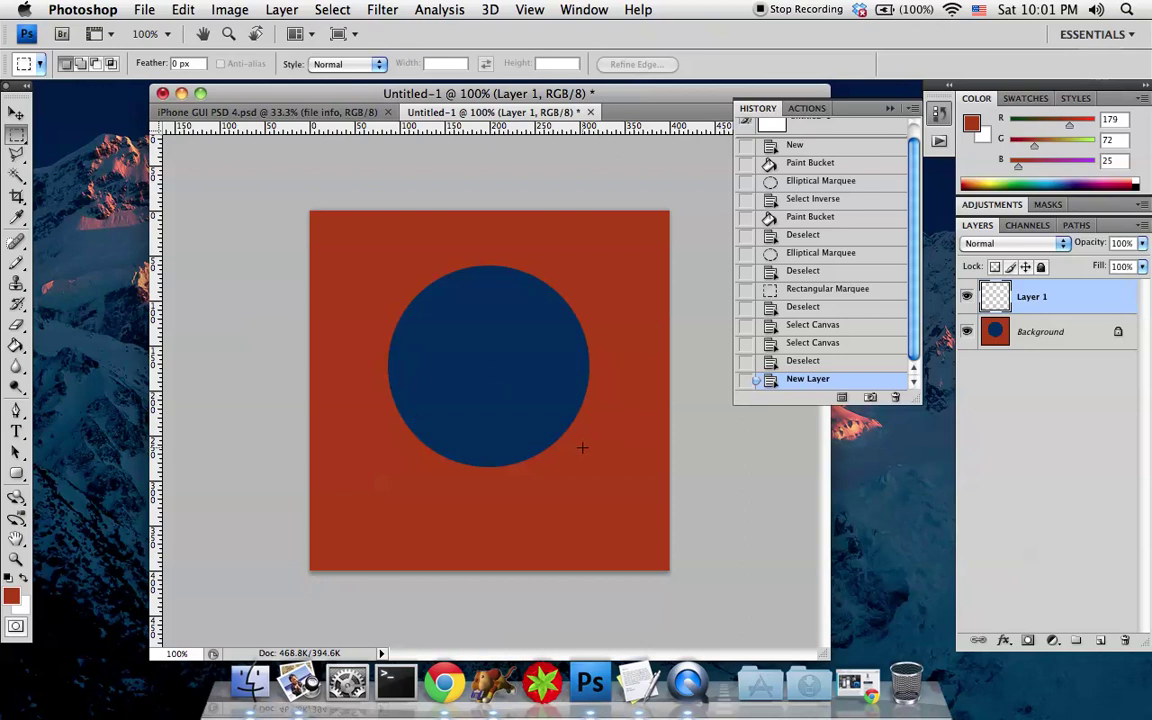
- Choose the Rounded Rectangle tool with a 10 px corner radius and set it to create shape layers
left_click(20, 476)
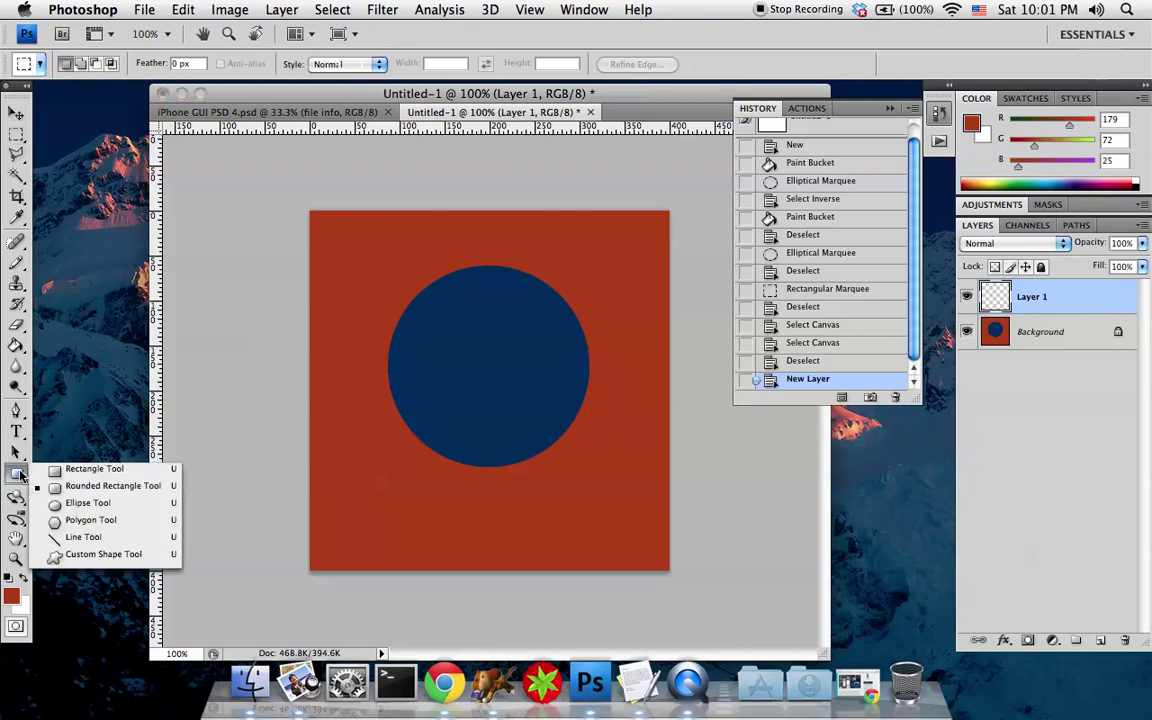
left_click(60, 485)
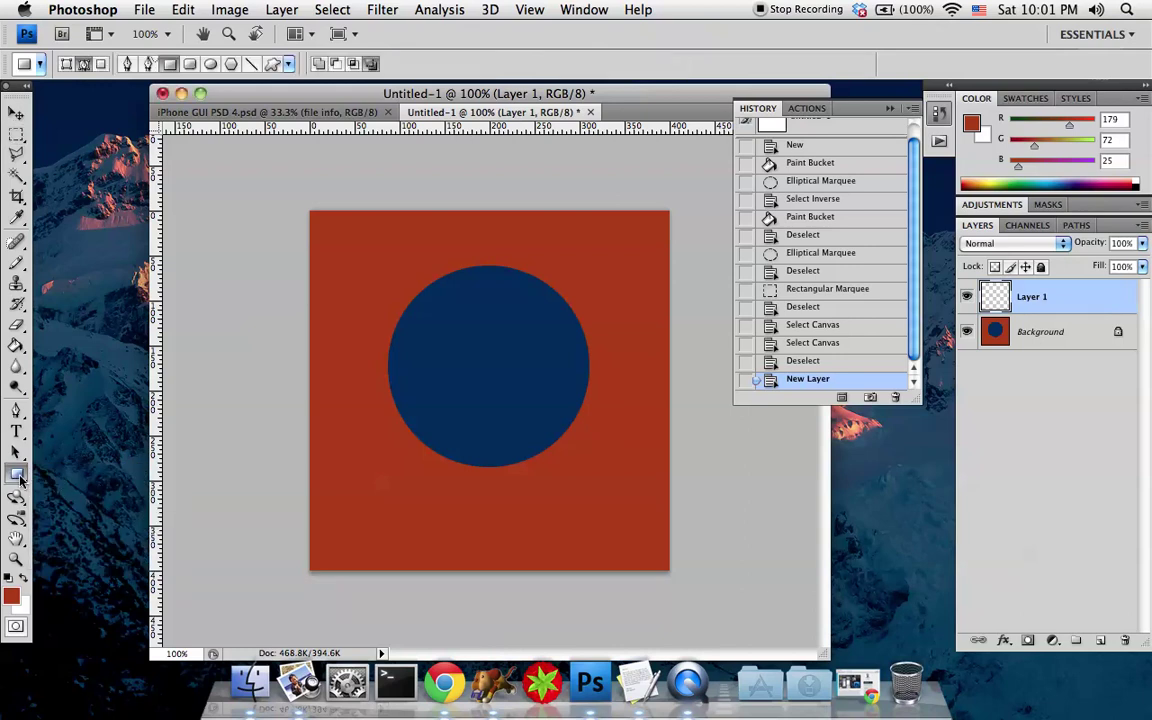
left_click(20, 476)
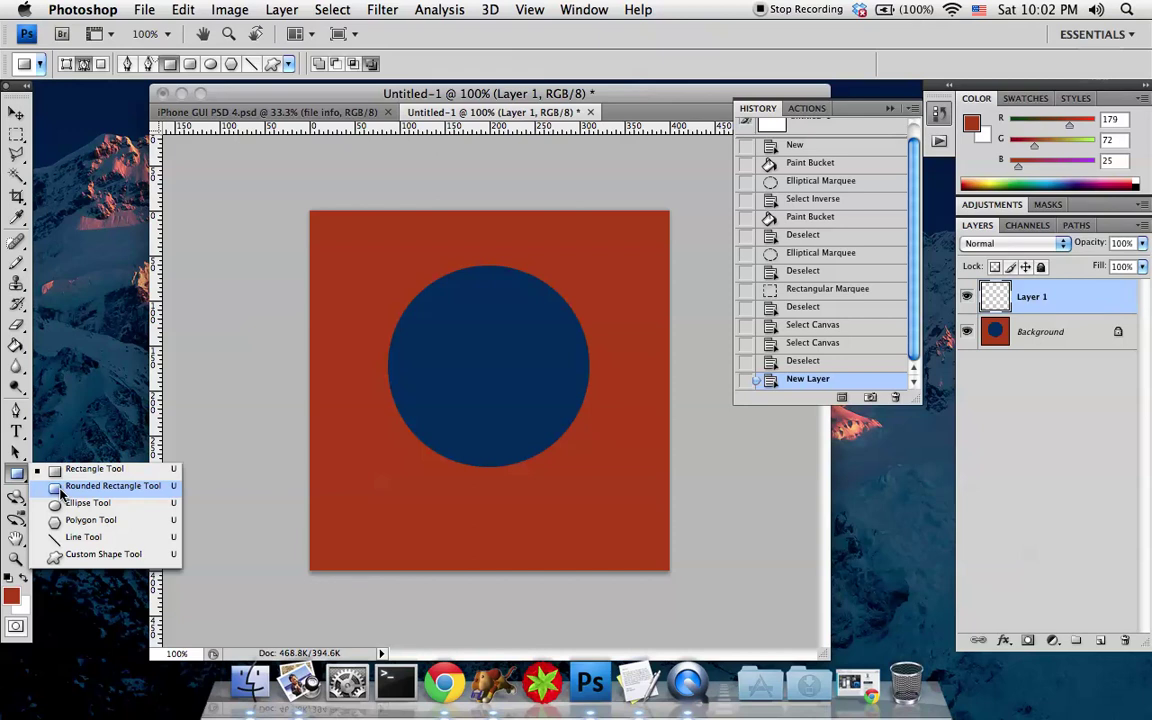
left_click(62, 486)
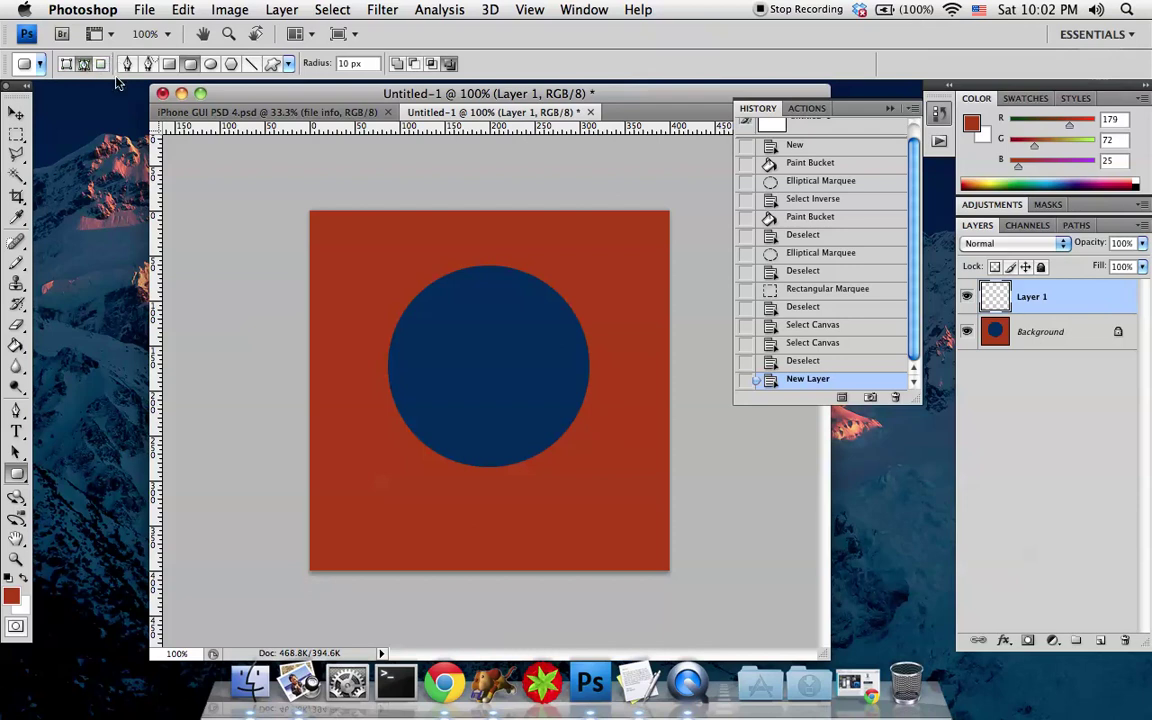
left_click(67, 64)
left_click(68, 66)
left_click(67, 65)
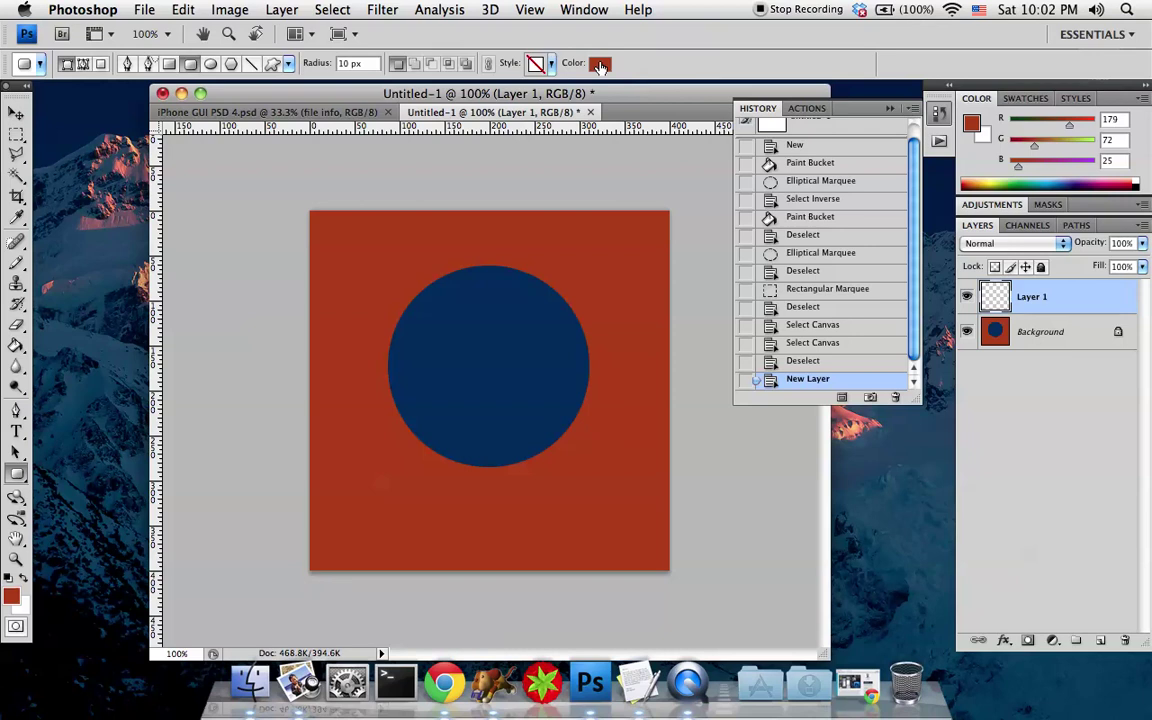
- Set the shape colour to black and draw a wide rounded rectangle across the middle of the blue circle
left_click(600, 64)
mouse_move(695, 194)
left_mouse_down()
mouse_move(679, 254)
mouse_move(567, 351)
left_mouse_up()
key("Return")
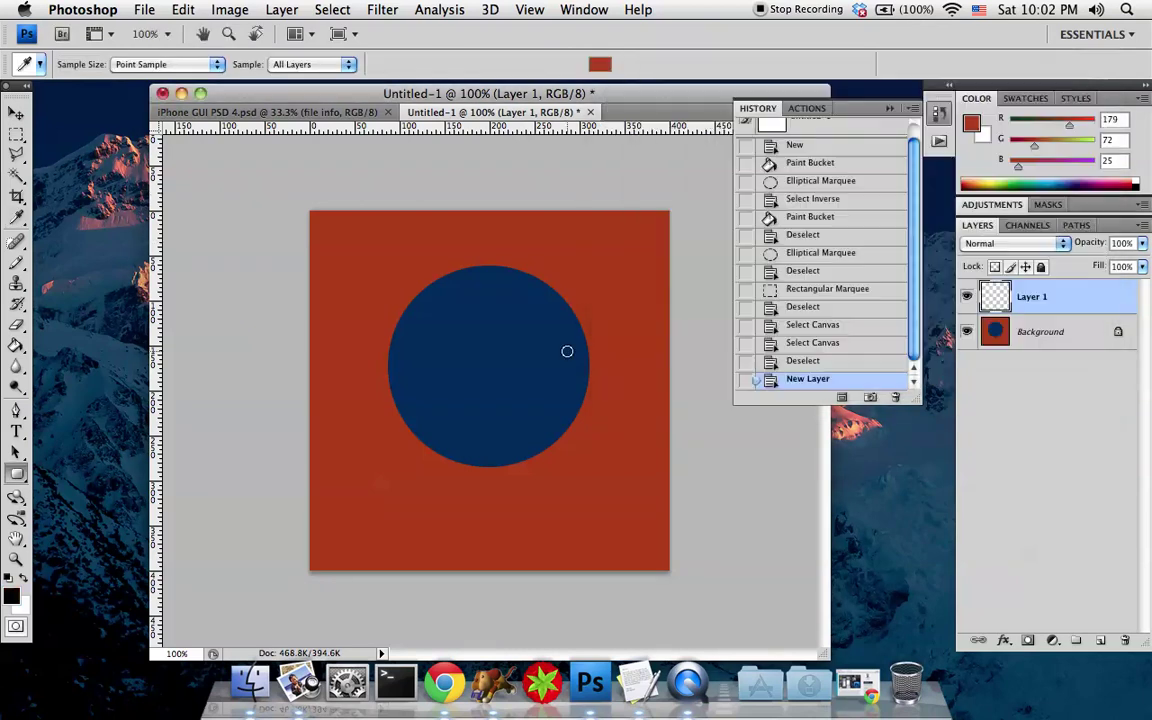
left_click_drag(341, 311, 600, 430)
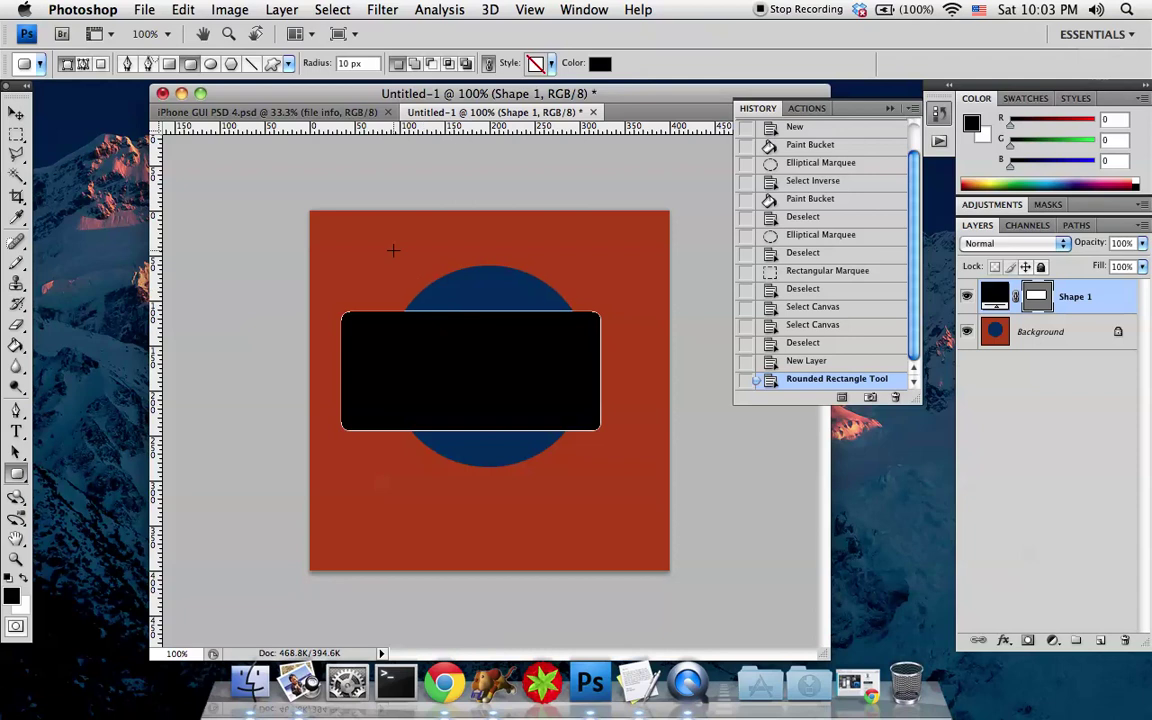
- Move the black rounded rectangle straight down with the Move tool so it covers the lower part of the blue circle
left_click(17, 114)
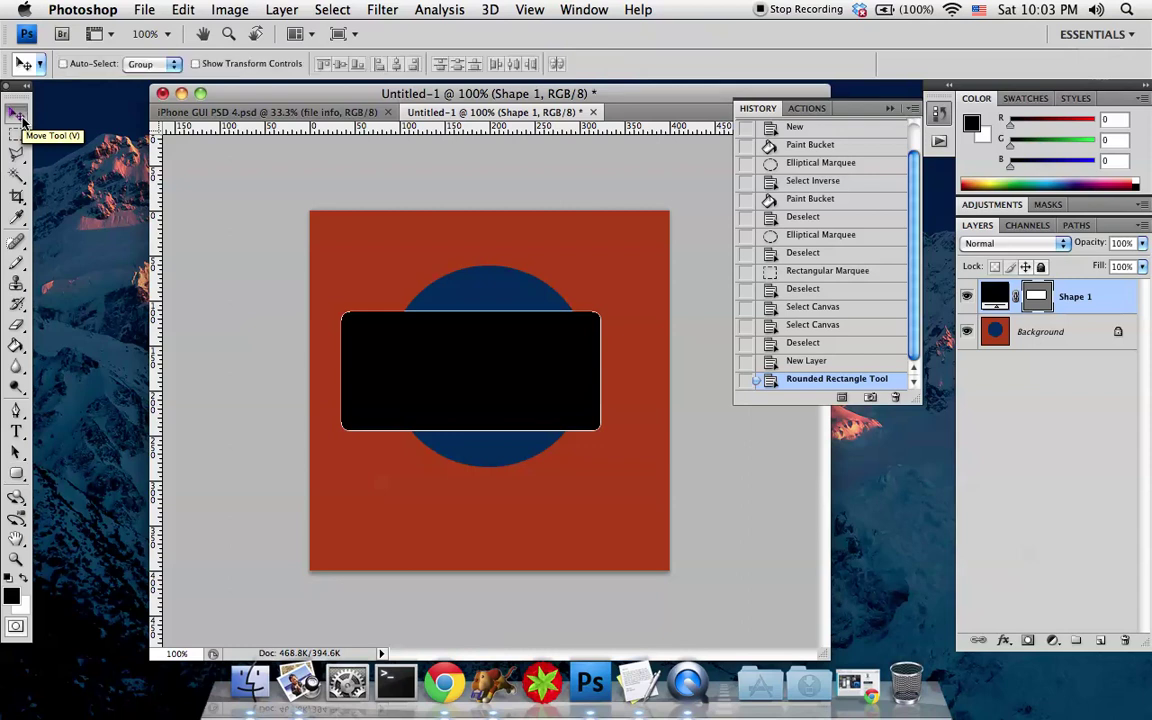
left_click(17, 175)
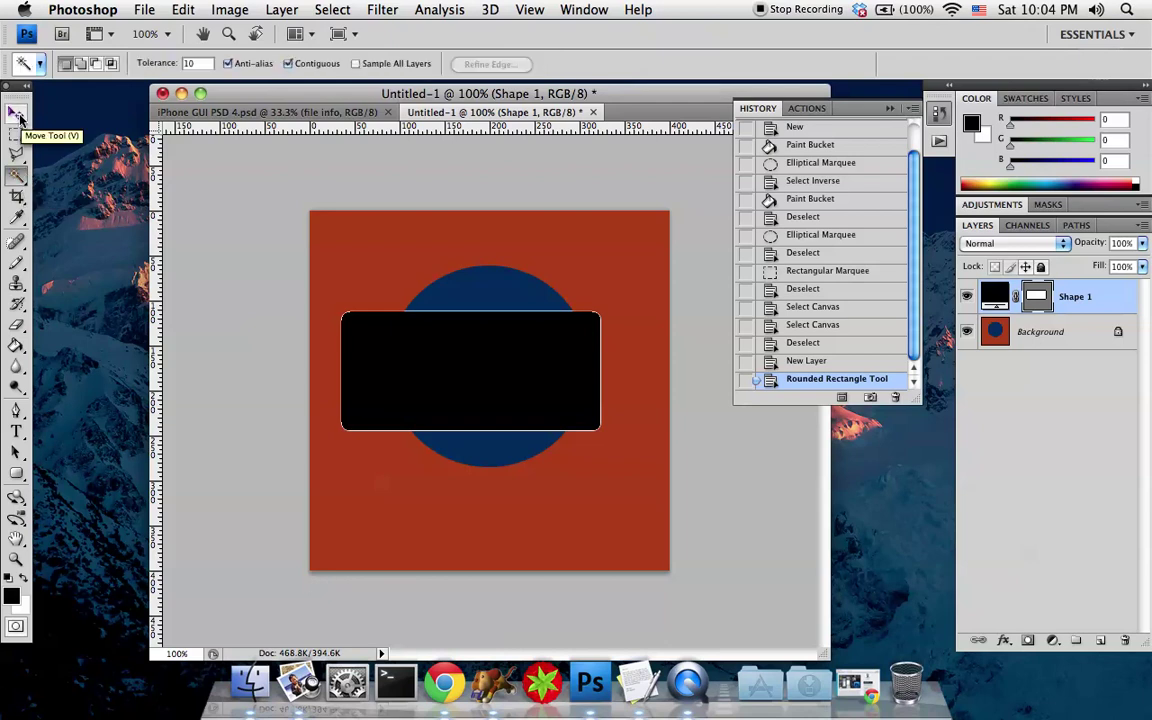
left_click(17, 114)
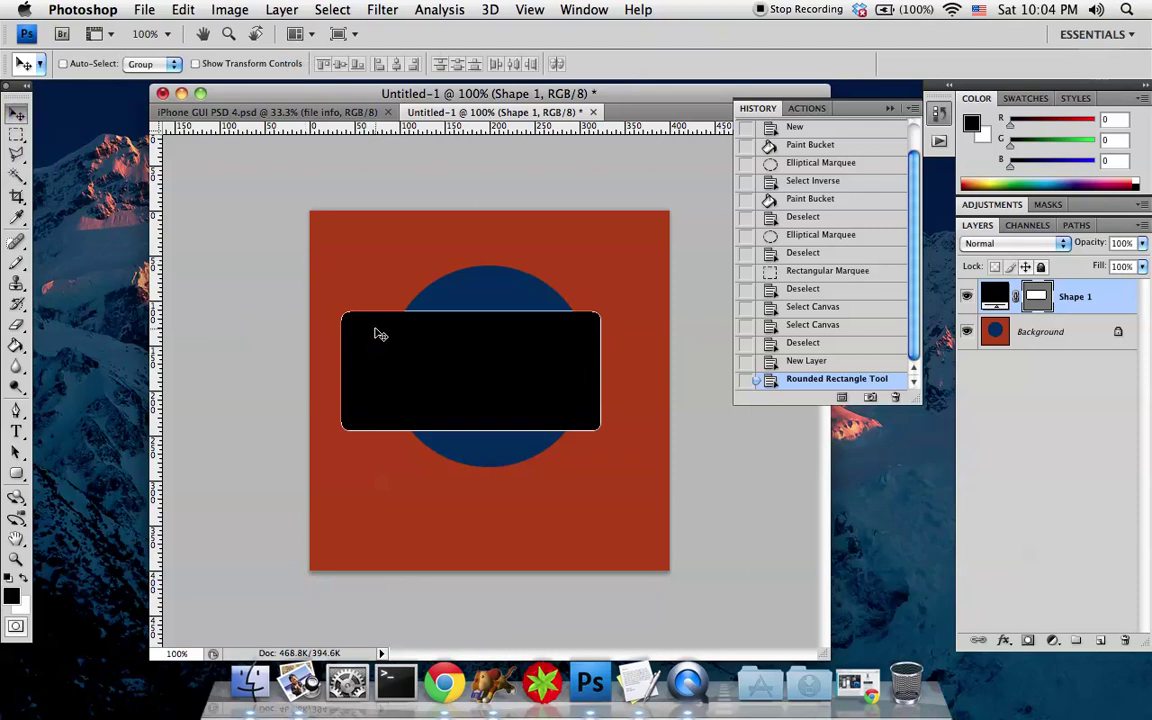
left_click_drag(377, 329, 374, 399)
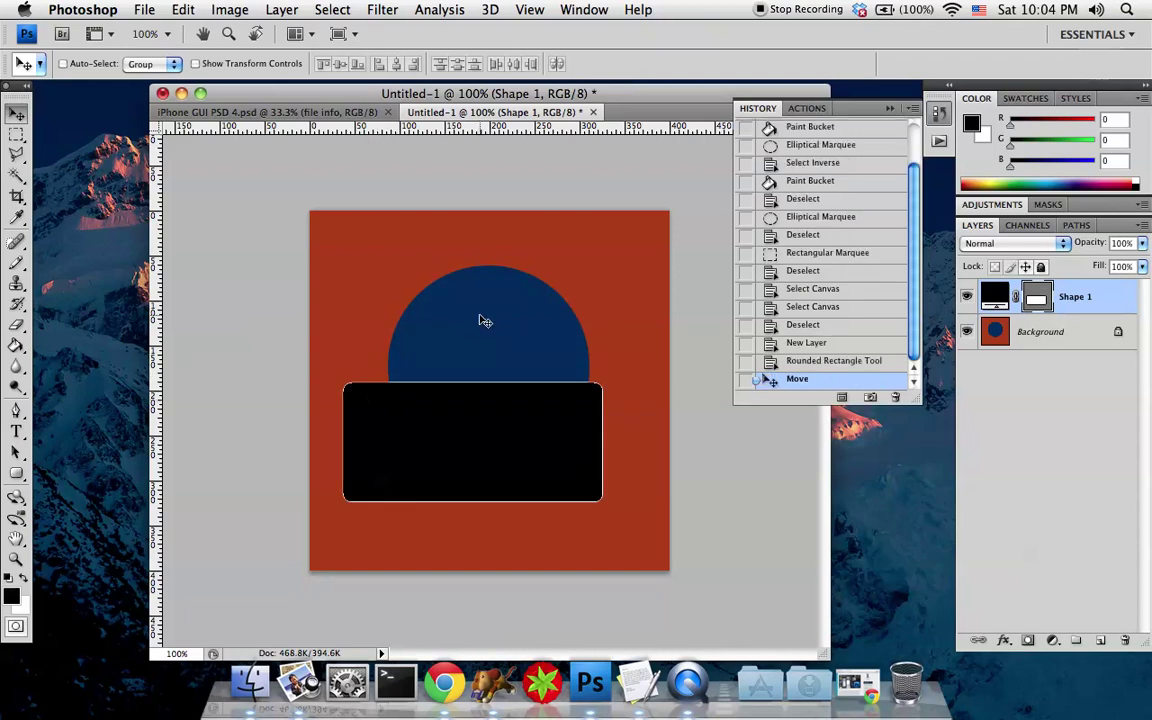
mouse_move(480, 320)
left_mouse_down()
mouse_move(460, 301)
mouse_move(483, 314)
left_mouse_up()
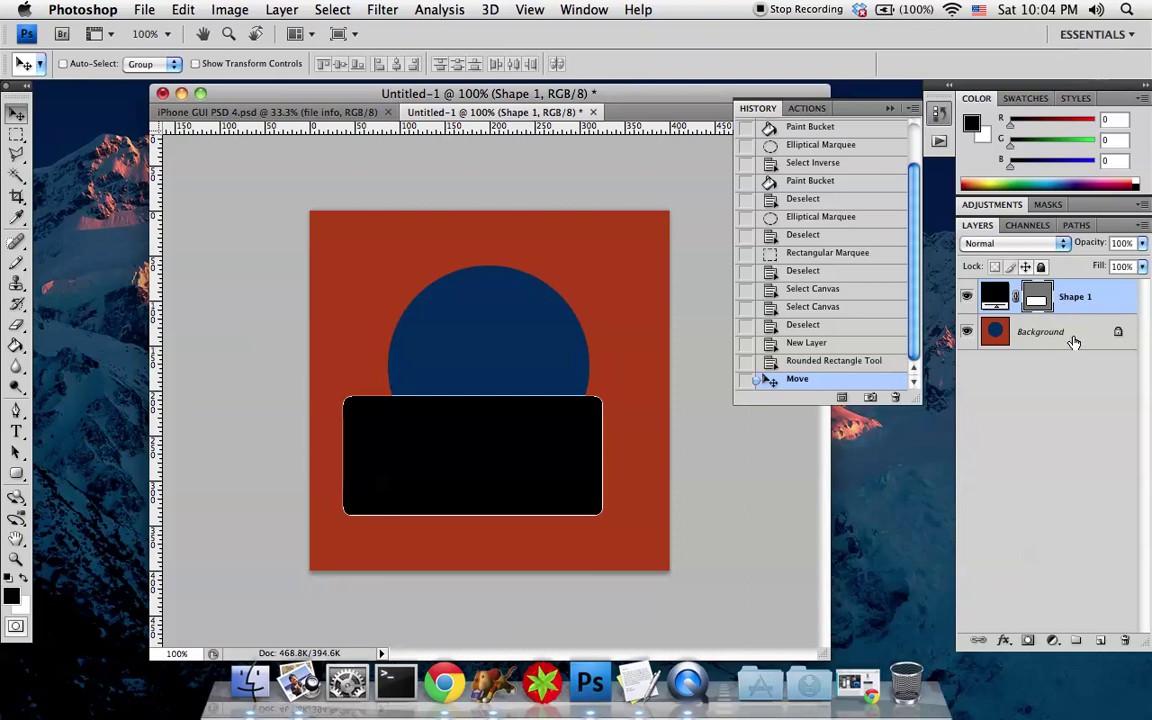
- Try to move the locked Background layer twice, dismissing the alert each time
left_click(966, 318)
left_click(504, 316)
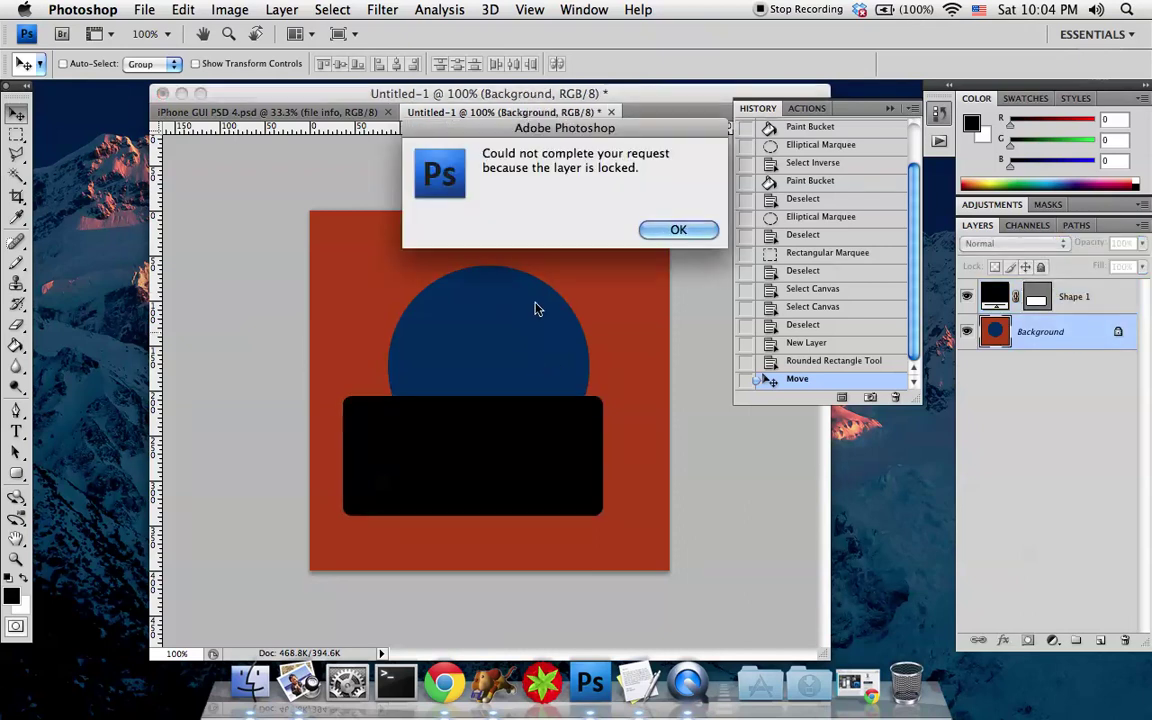
key("Return")
left_click(473, 342)
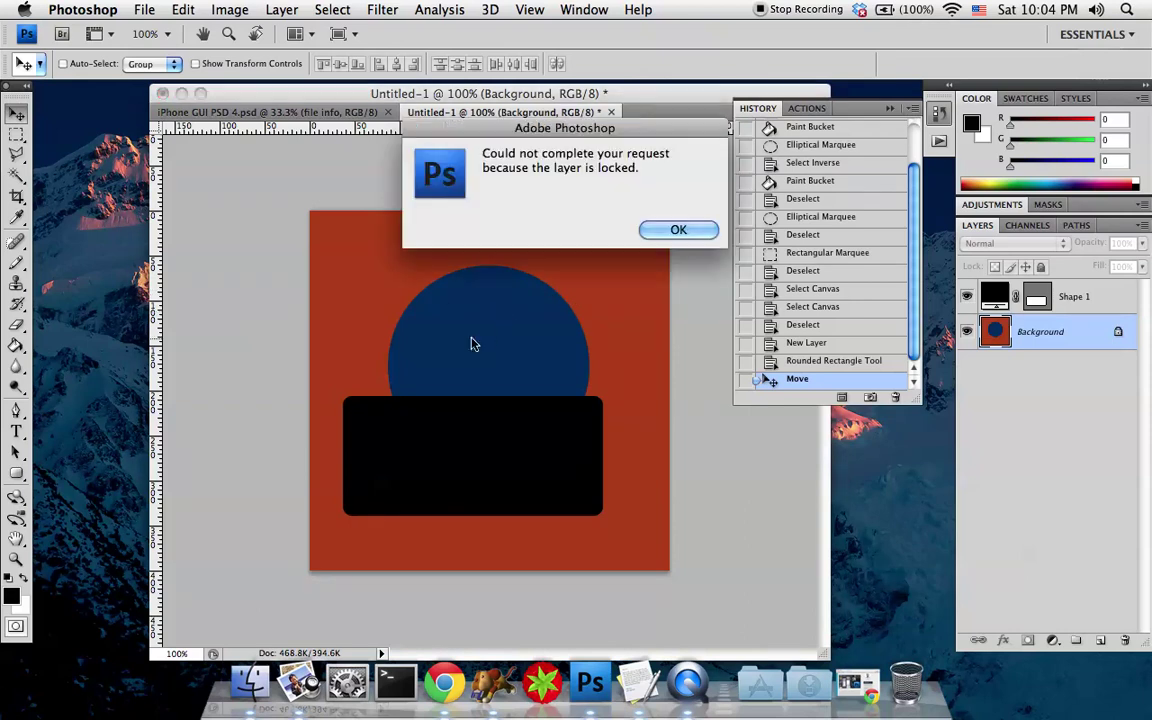
key("Return")
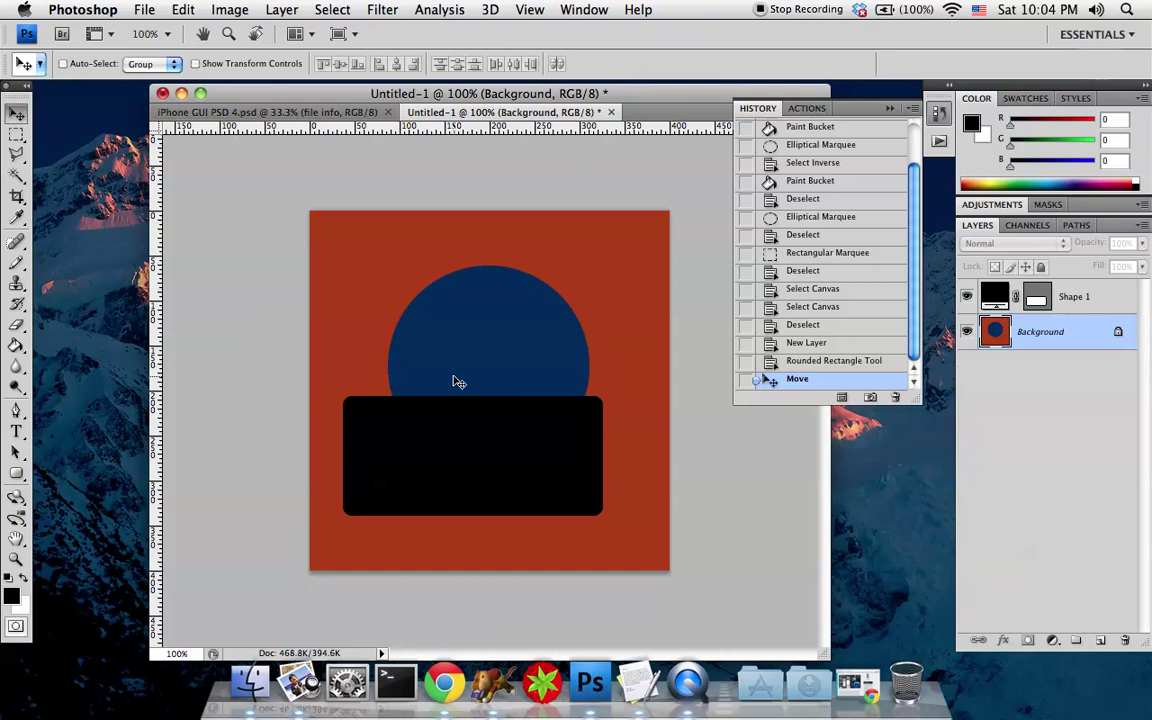
- Hide the Shape 1 layer, show it again, and make it the active layer
left_click(967, 297)
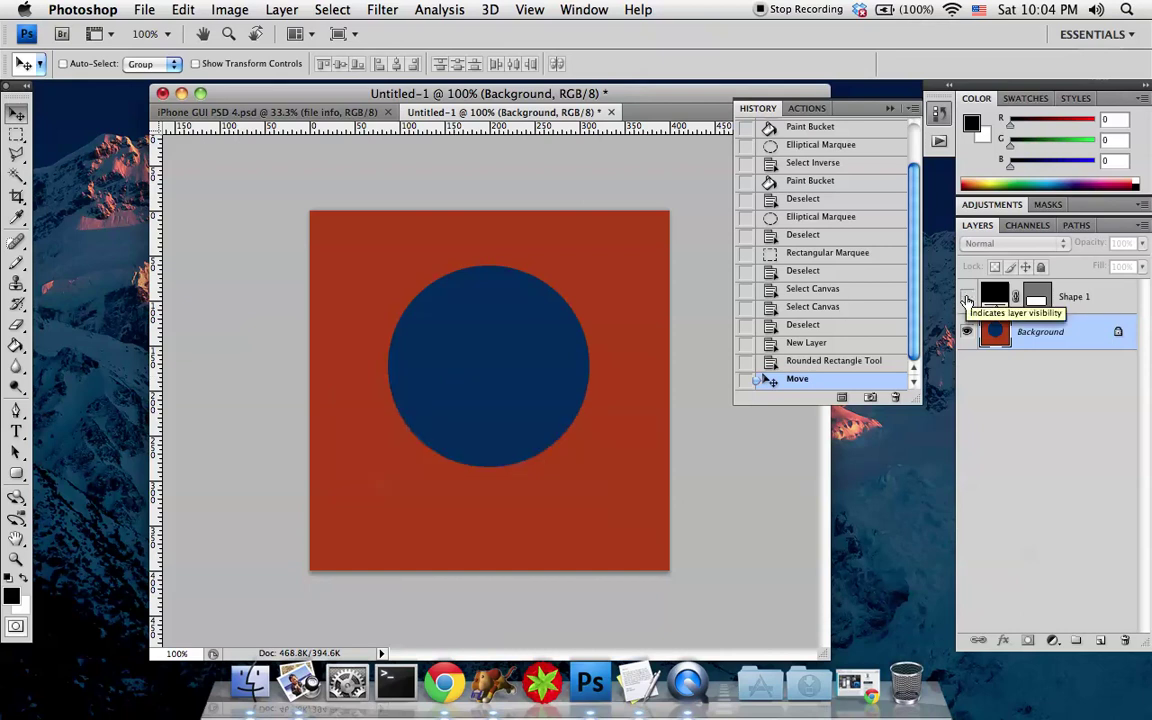
left_click(967, 297)
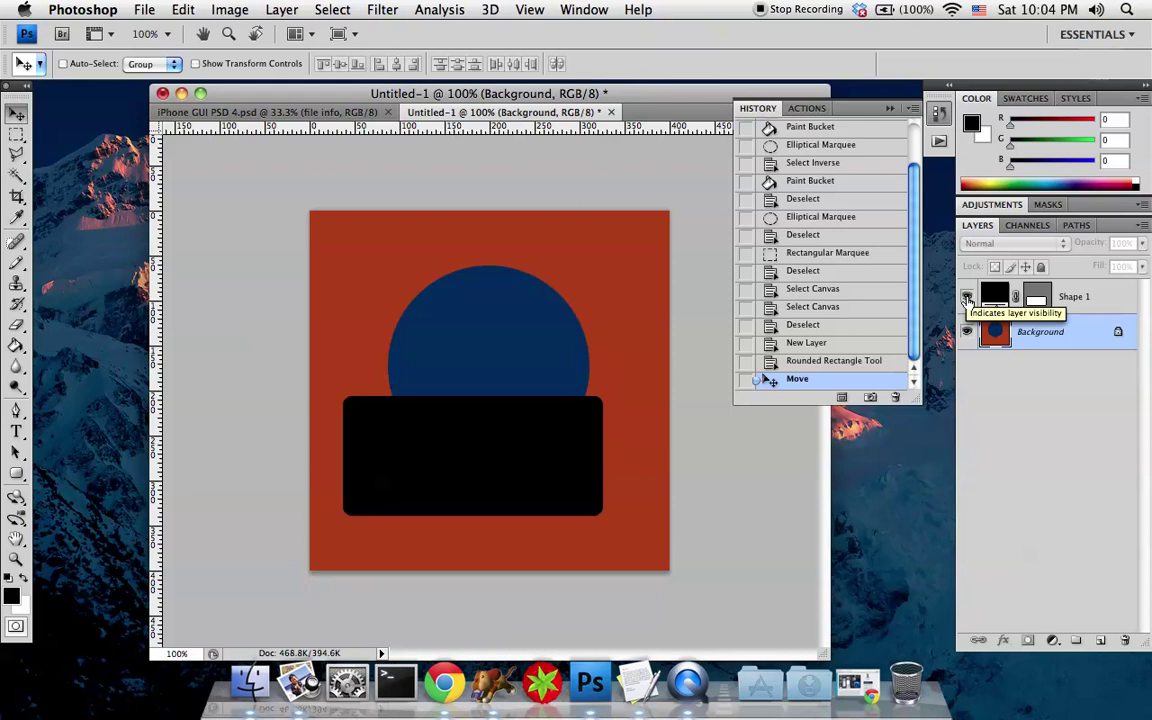
left_click(1078, 298)
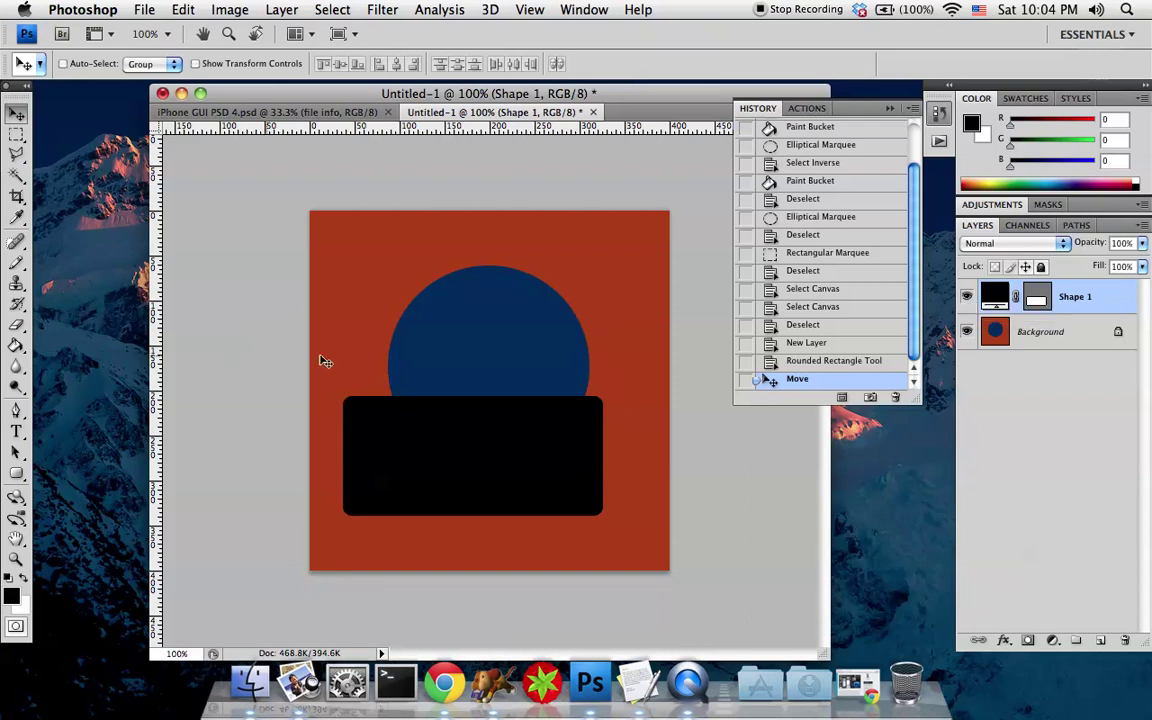
- Create a new empty layer named Layer 1 above the Shape 1 layer
left_click(282, 9)
mouse_move(330, 31)
left_click(530, 37)
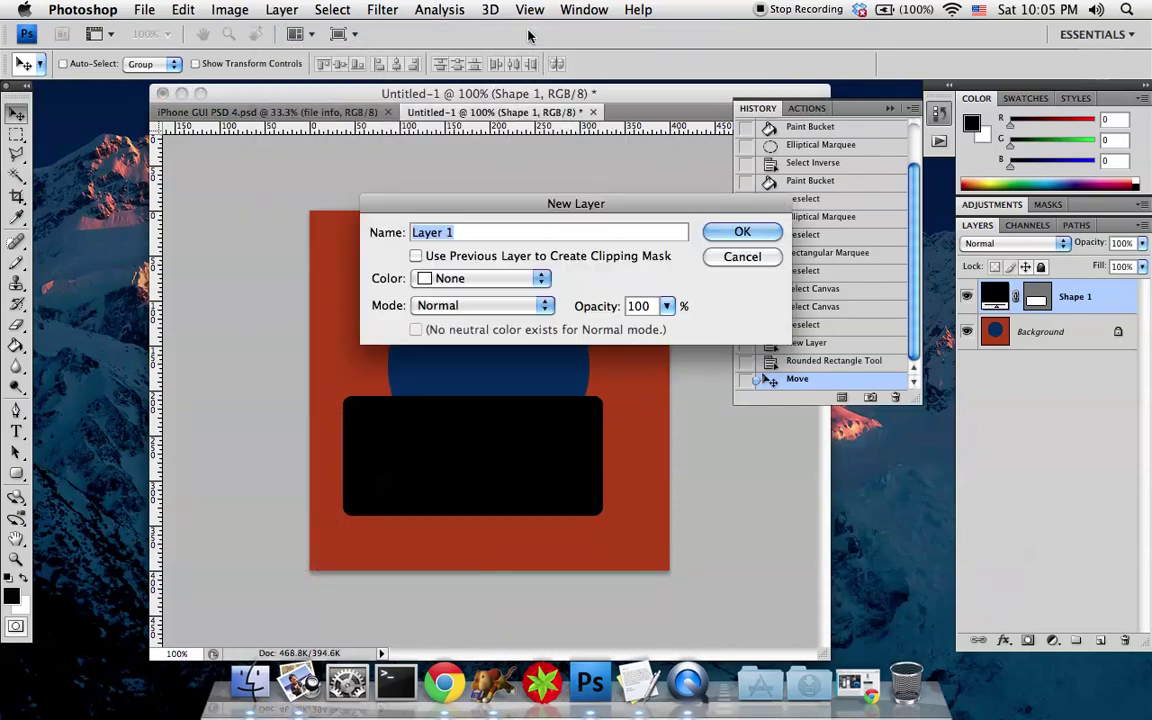
left_click(736, 258)
- Delete the Shape 1 layer, undo the deletion, and delete the layer again
left_click(1075, 336)
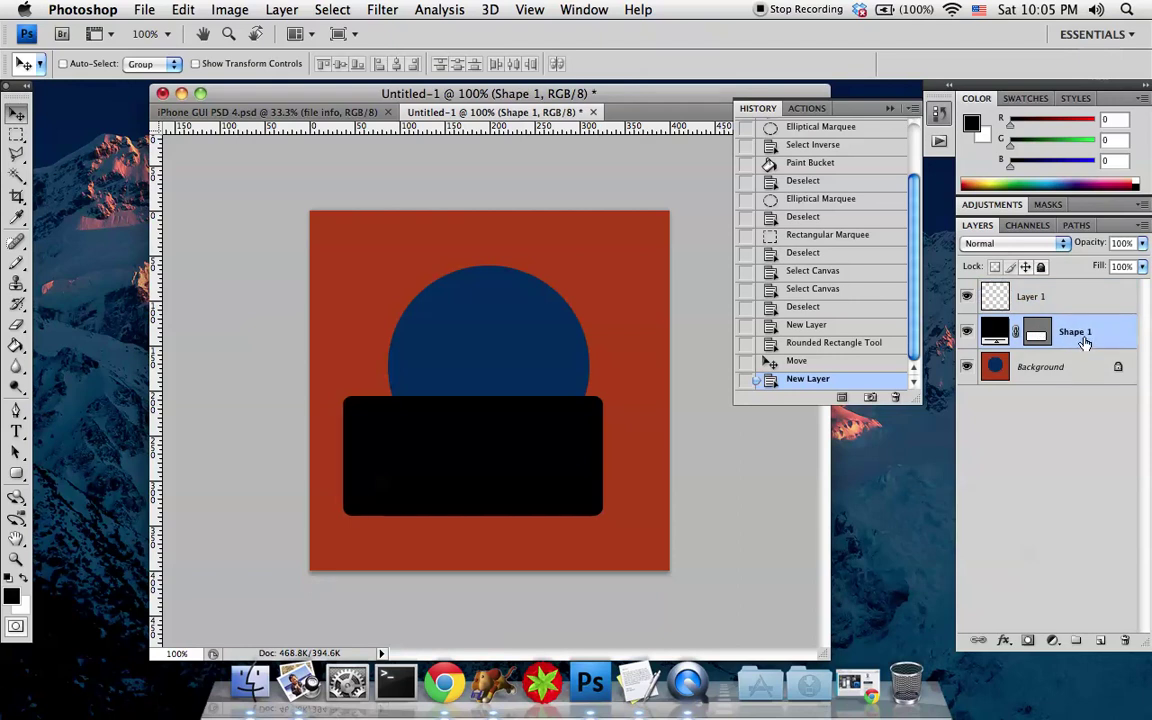
key("Delete")
key("super+z")
left_click_drag(1082, 340, 1125, 643)
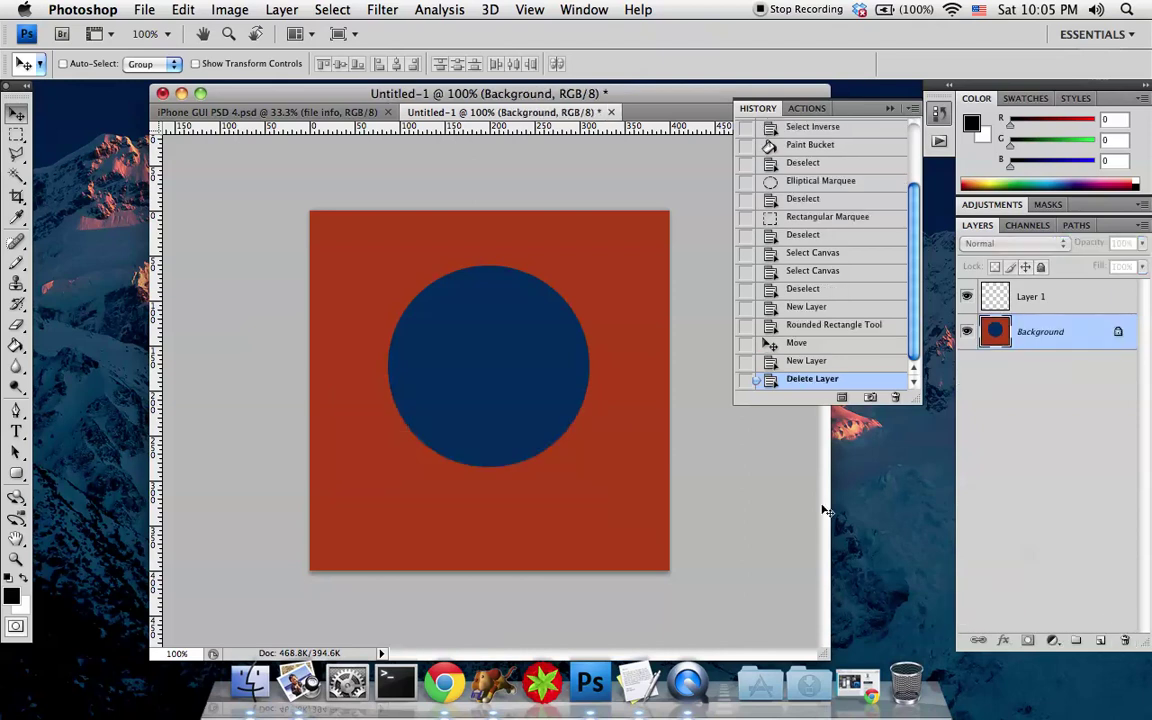
- Set the Rounded Rectangle tool to paths and draw a wide path with a 10 px radius across the blue circle
left_click(18, 476)
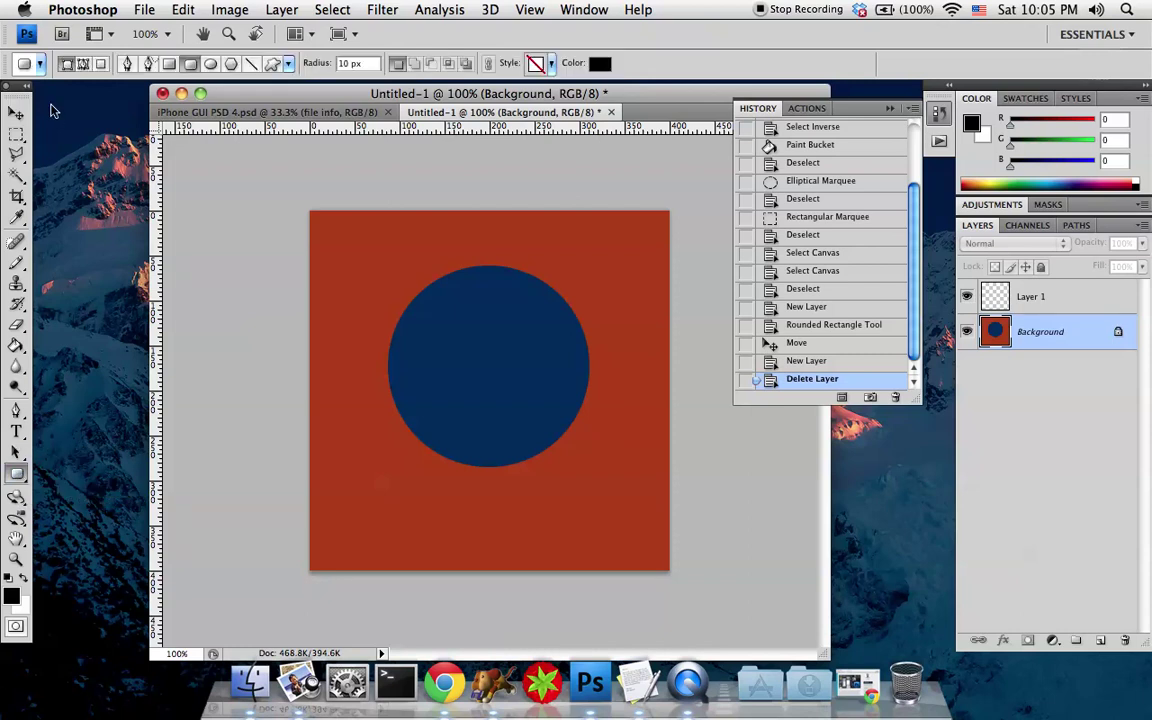
left_click(83, 65)
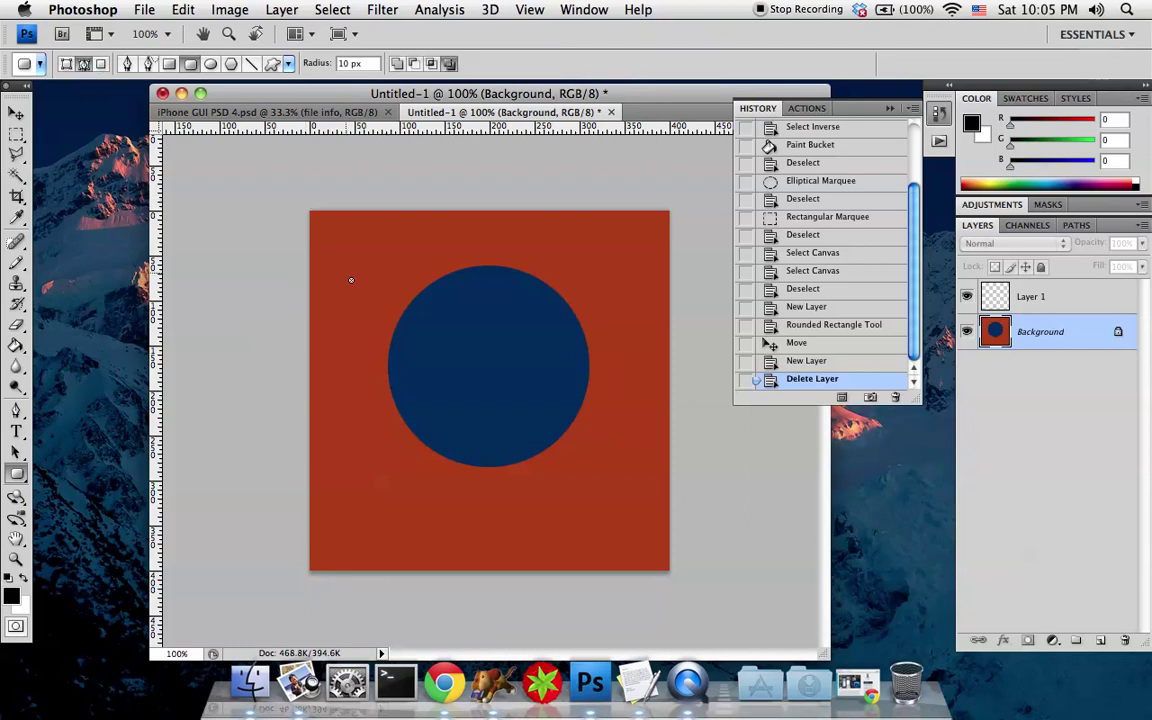
left_click_drag(351, 285, 641, 424)
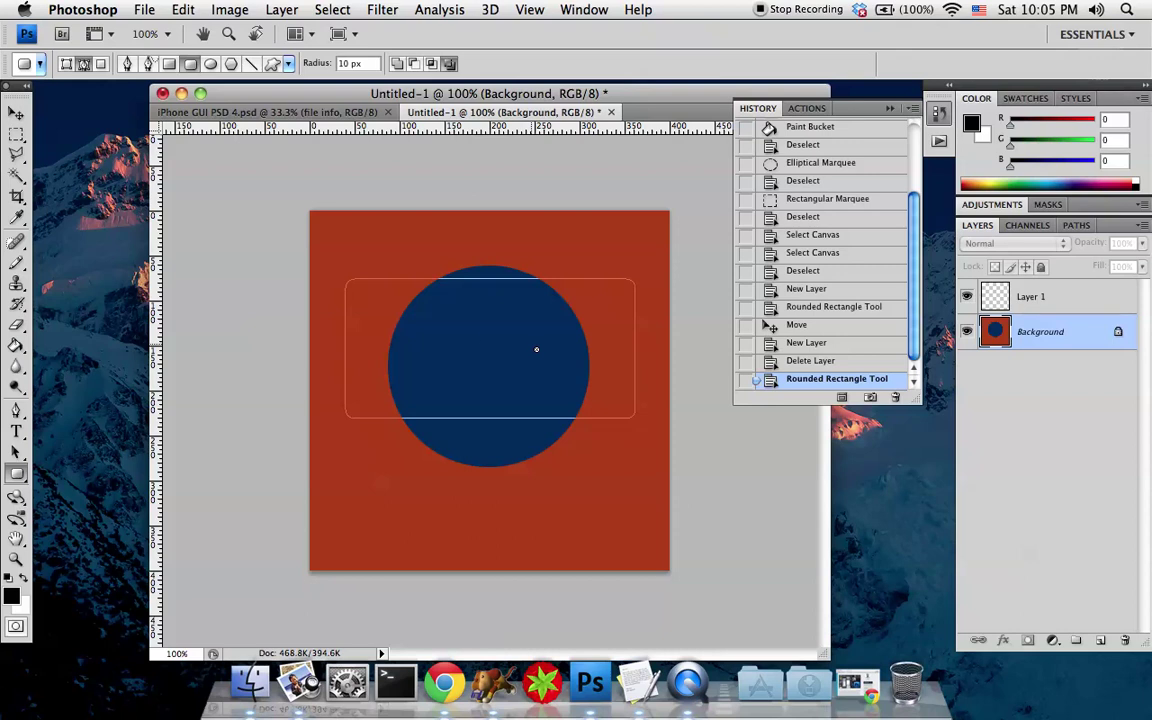
- Stroke the rounded rectangle path with the Brush, leaving Simulate Pressure off, and undo the stroke
right_click(370, 303)
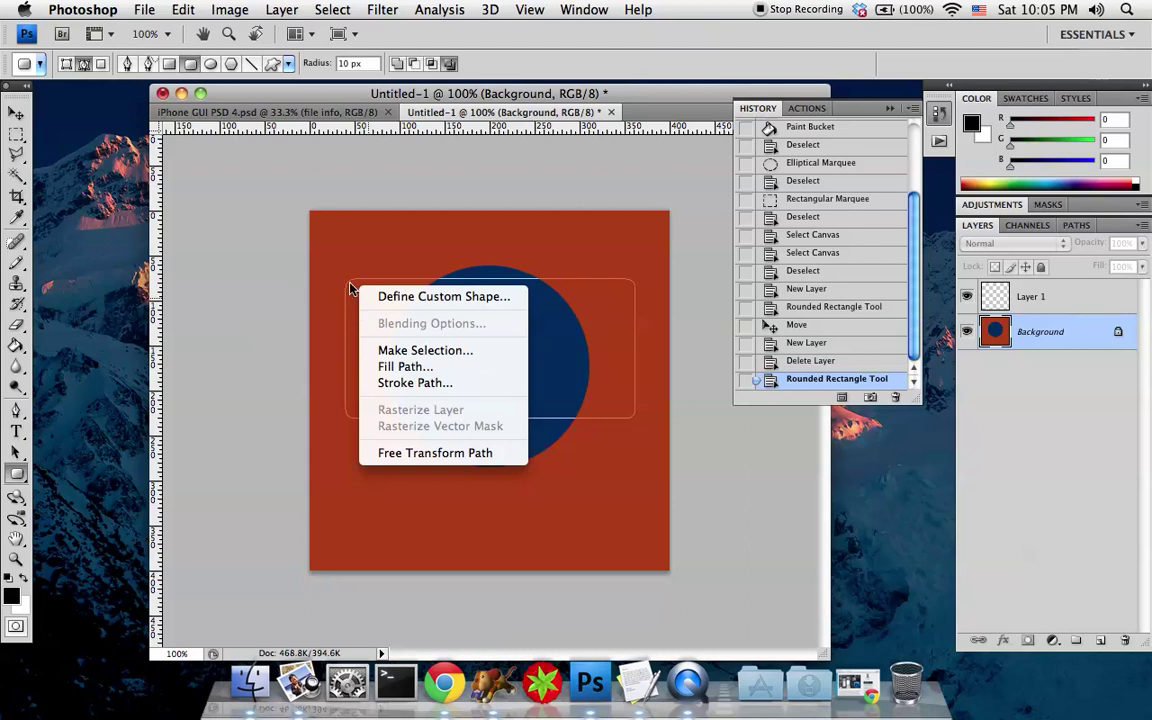
left_click(407, 385)
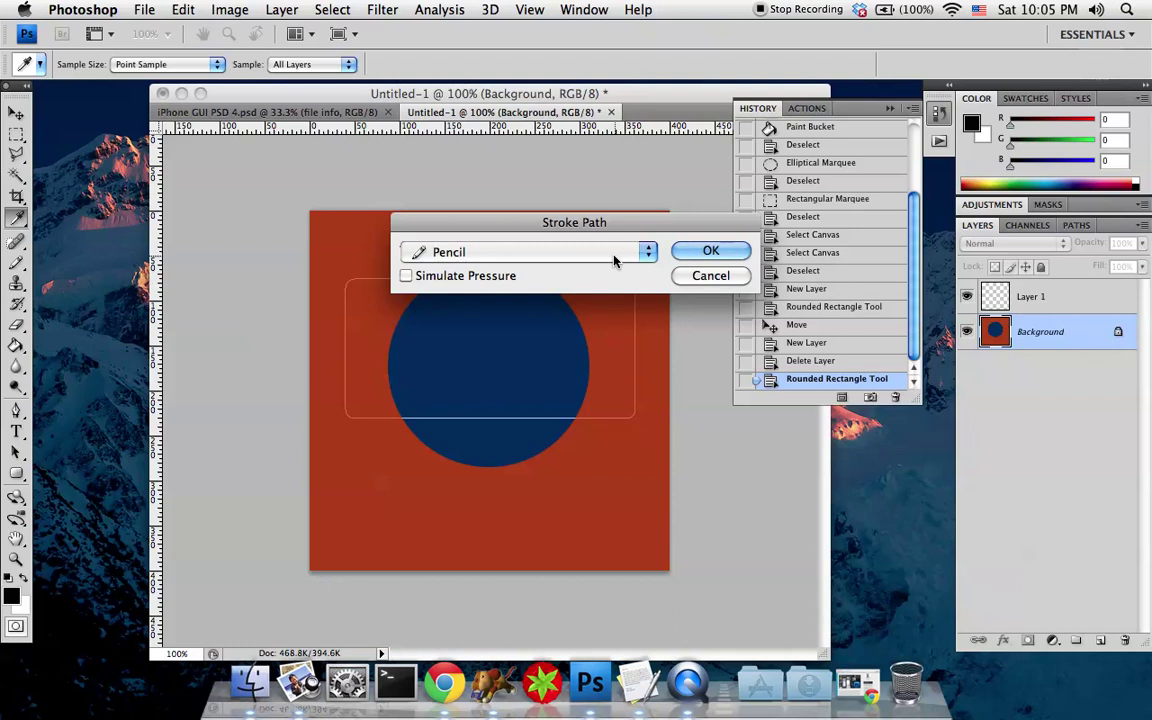
left_click(548, 253)
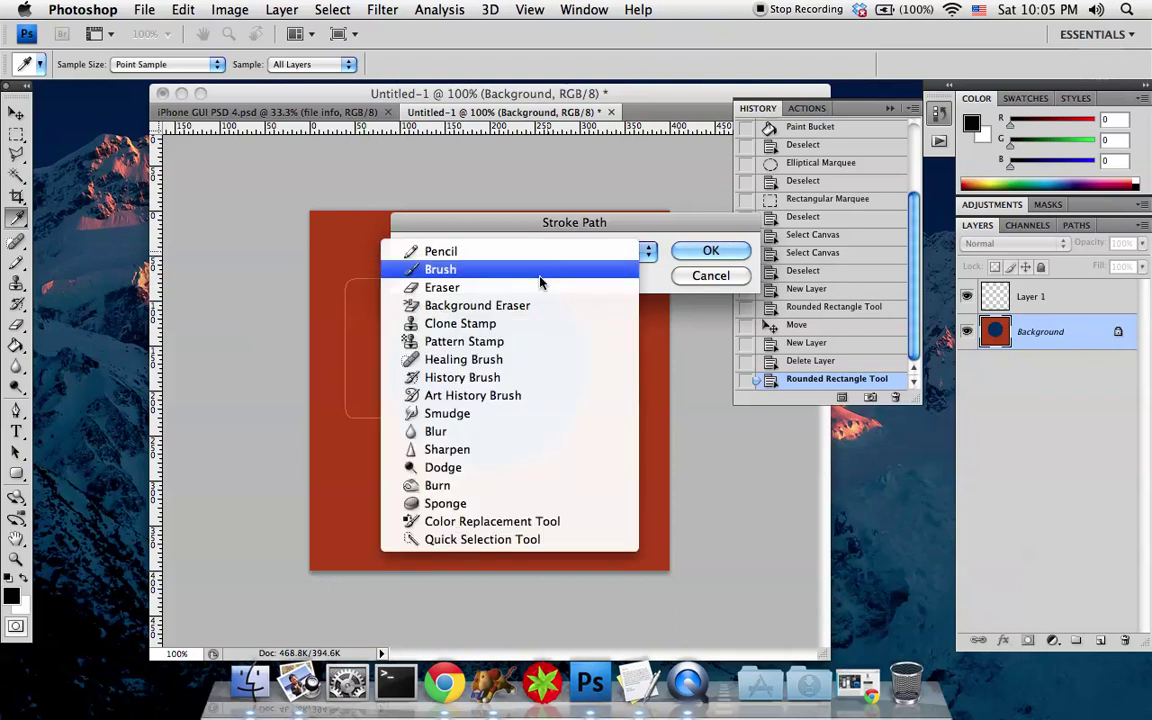
left_click(547, 269)
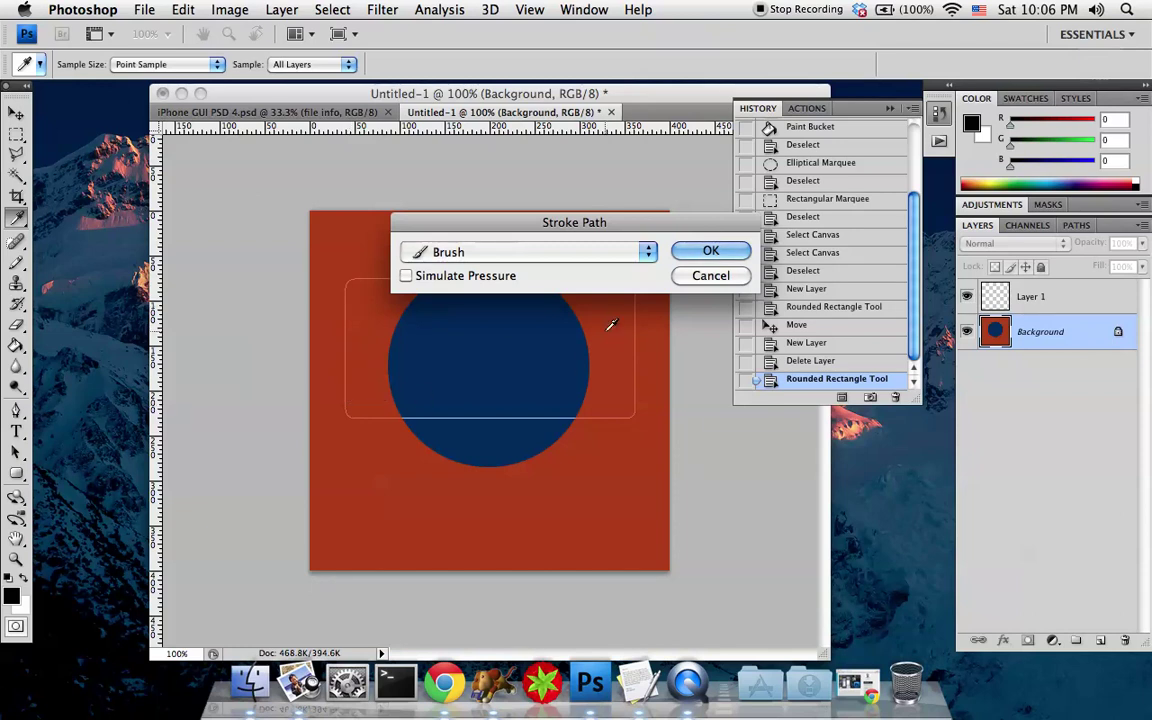
left_click(708, 251)
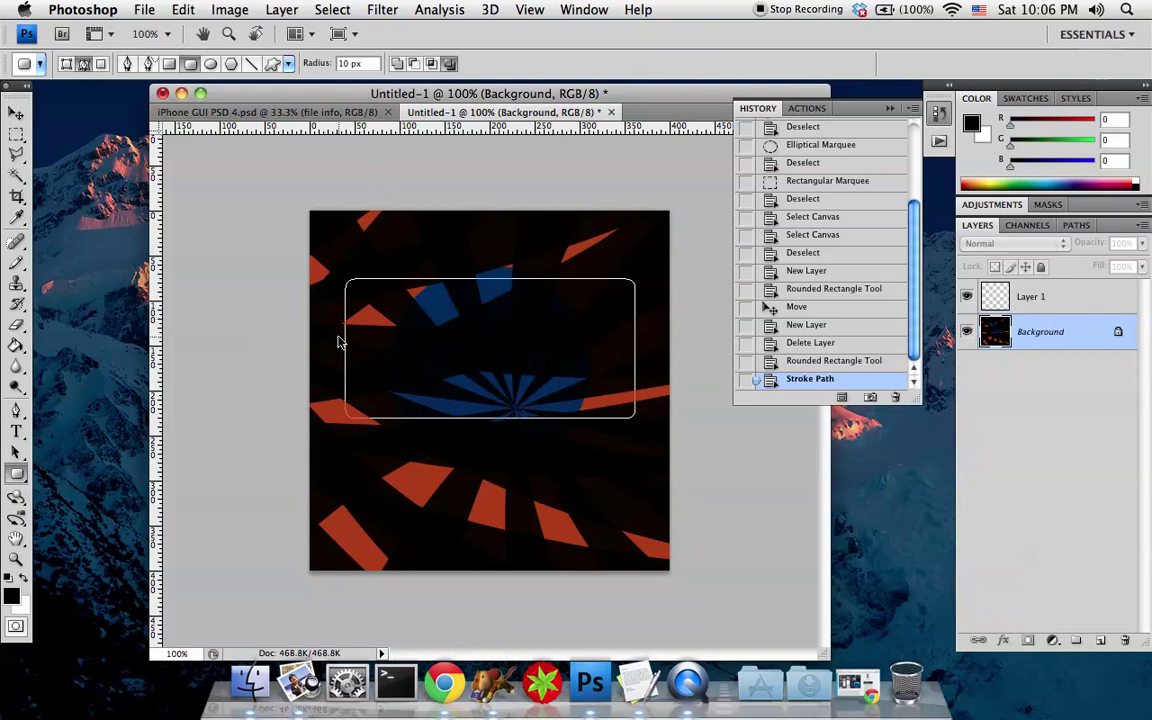
key("ctrl+z")
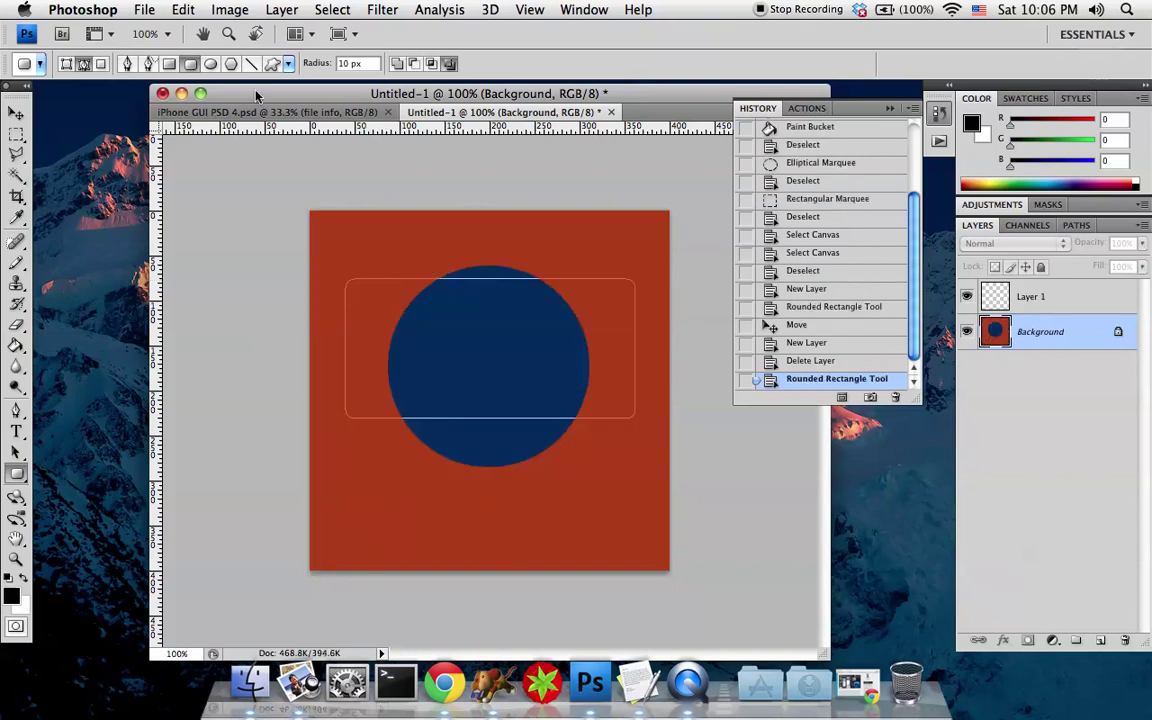
- Choose the Brush tool with the 9 px hard round brush preset at 100% hardness
left_click(146, 9)
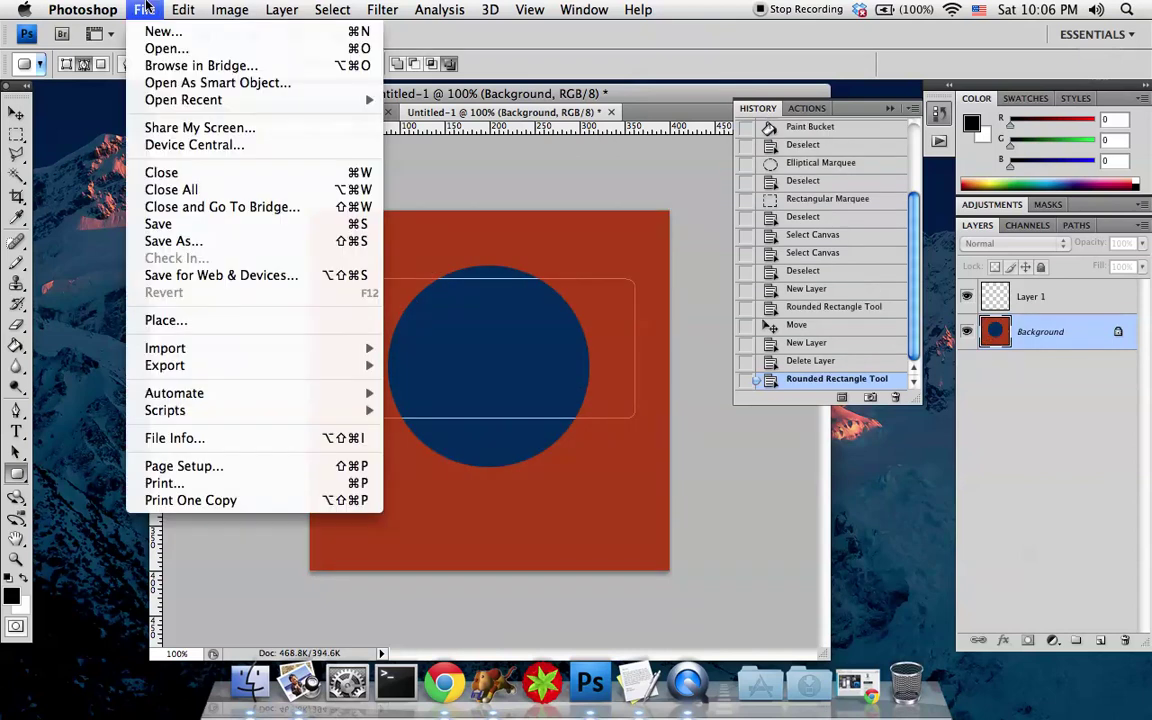
left_click(146, 9)
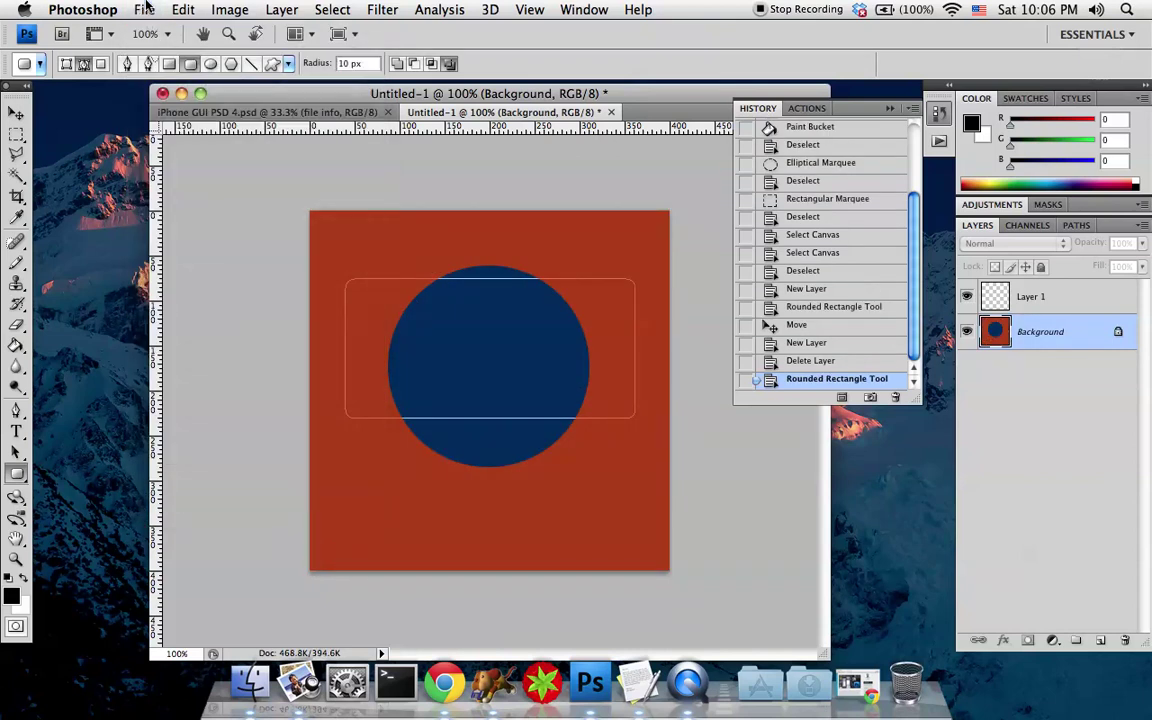
left_click(16, 261)
left_click(60, 260)
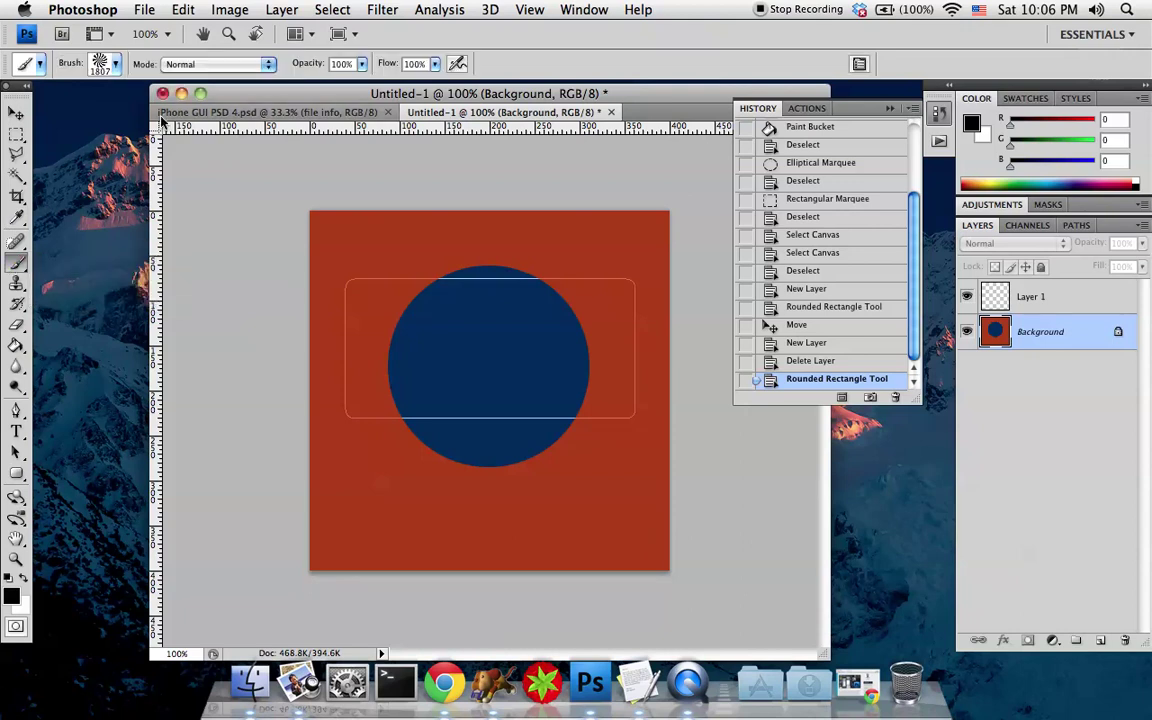
left_click(115, 64)
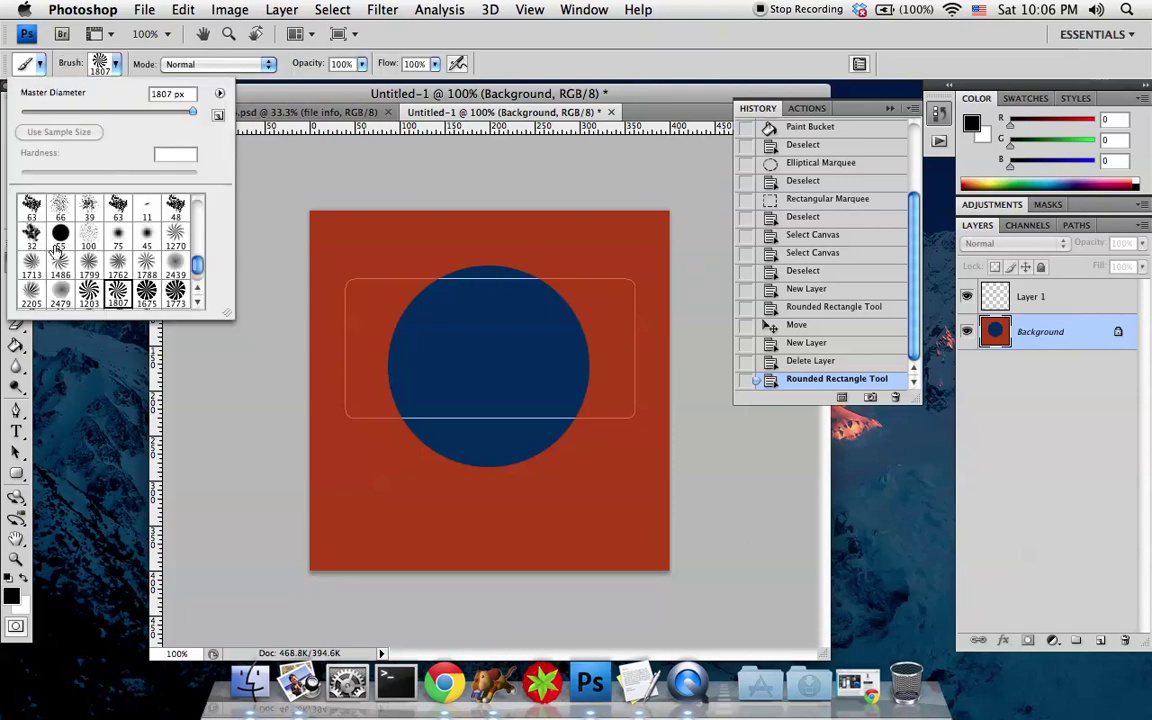
left_click_drag(199, 275, 198, 210)
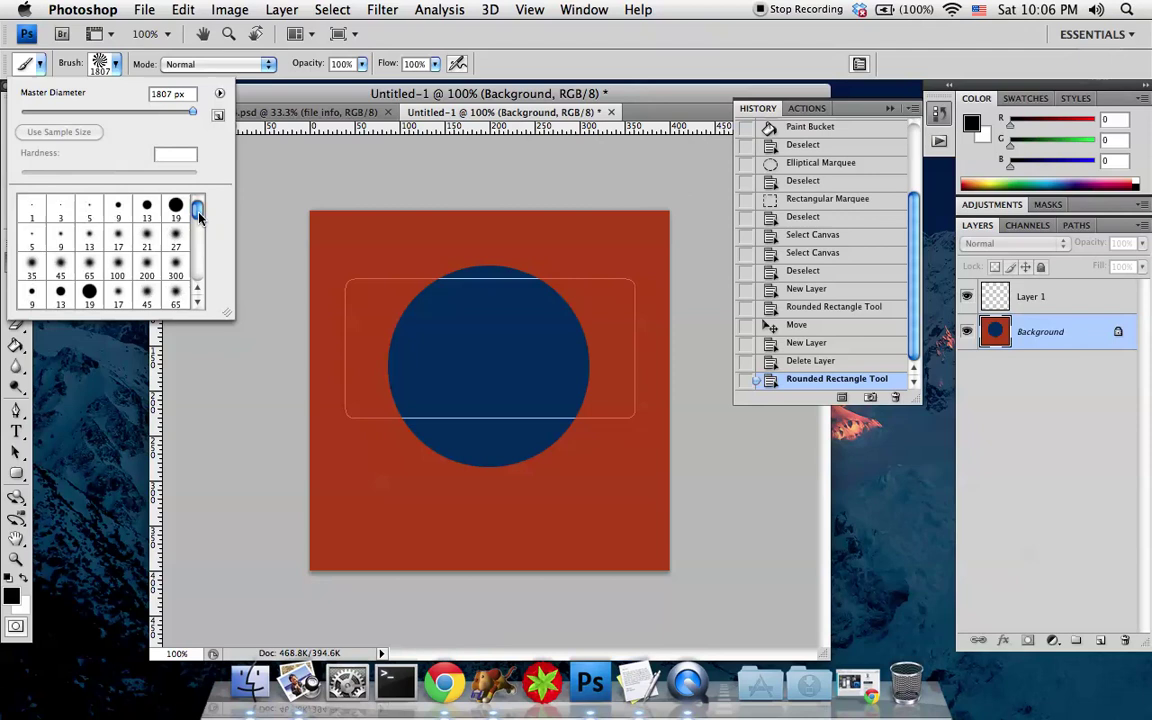
left_click(117, 215)
left_click(108, 63)
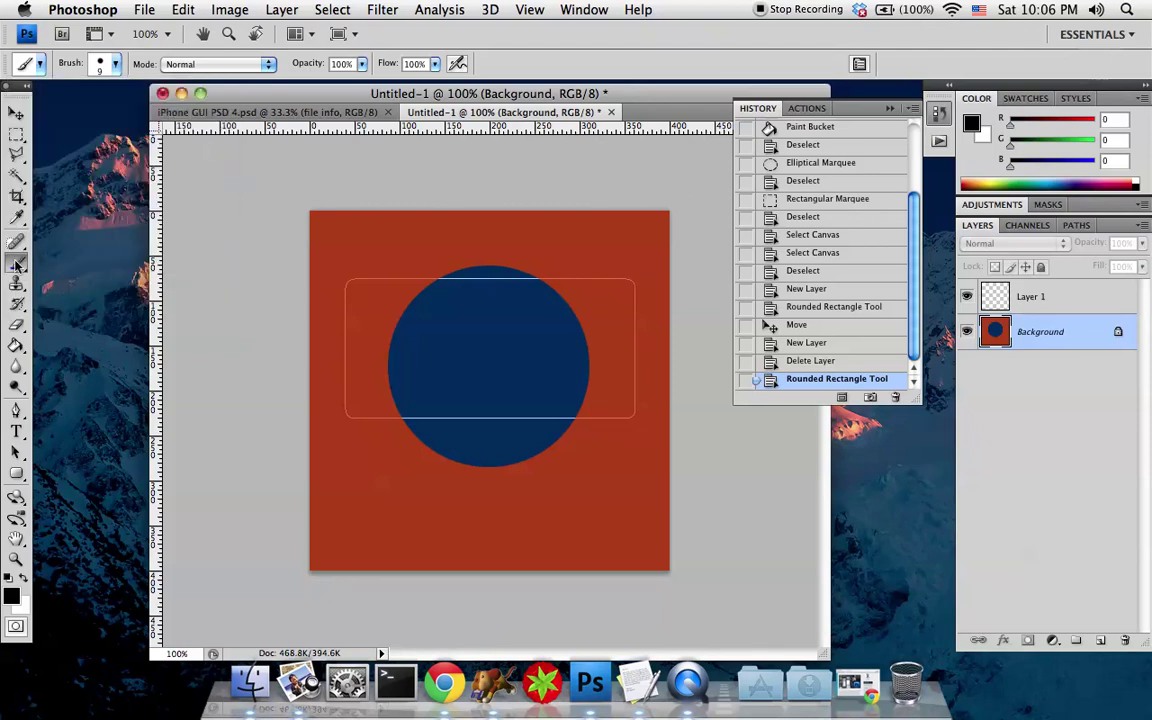
left_click(116, 63)
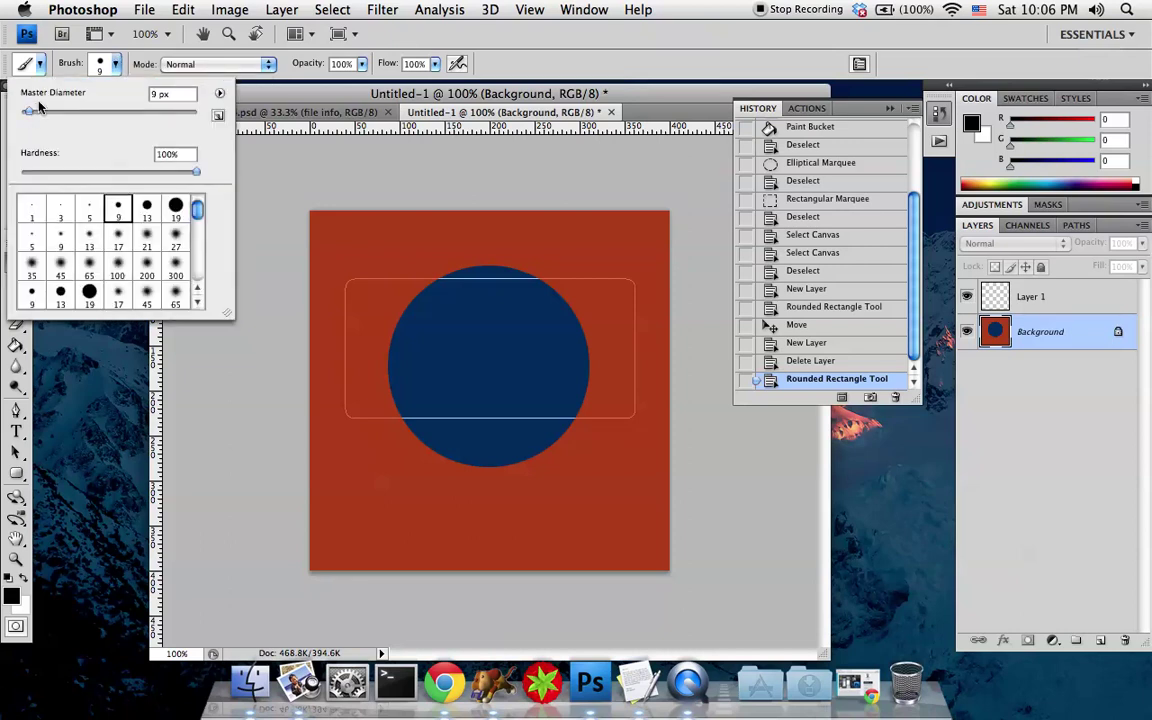
left_click(109, 65)
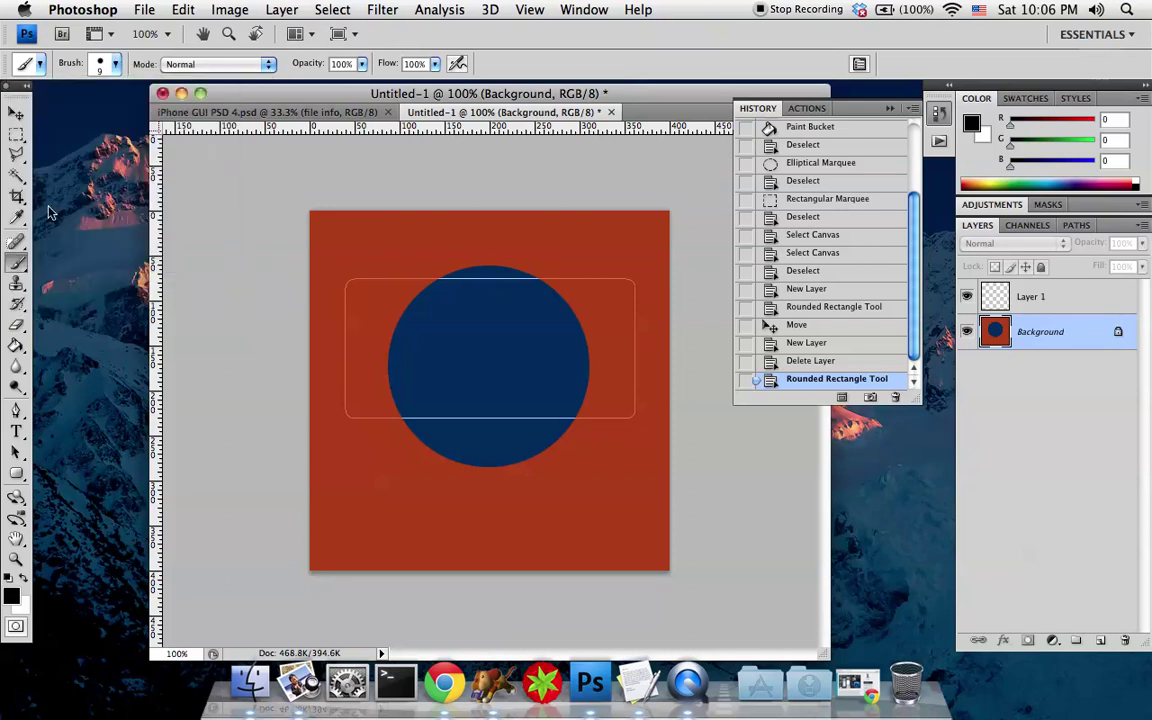
left_click(25, 268)
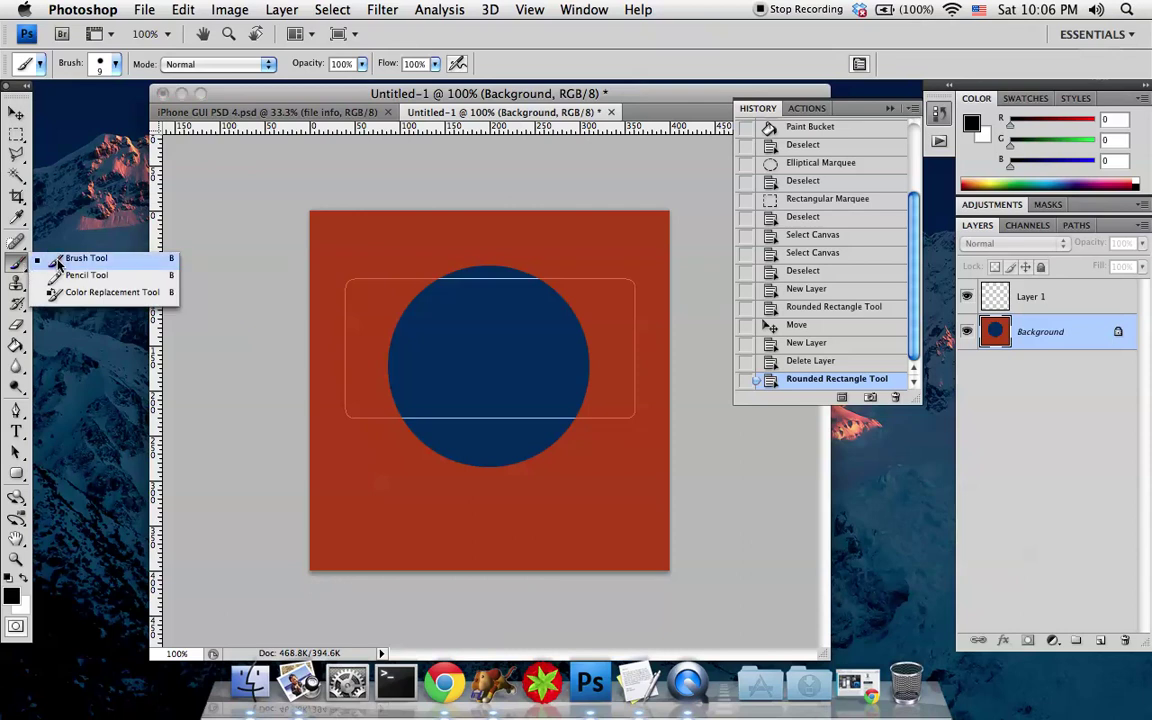
left_click(58, 260)
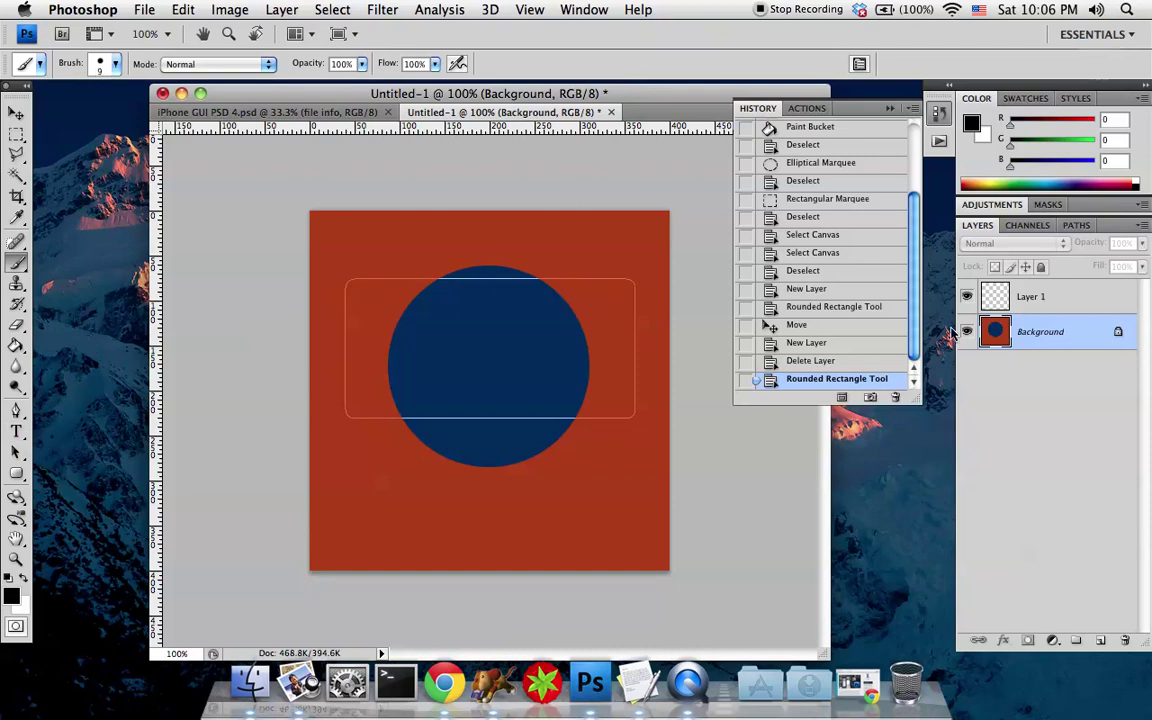
- Stroke the rounded rectangle path on Layer 1 with the black 9 px brush
left_click(1070, 298)
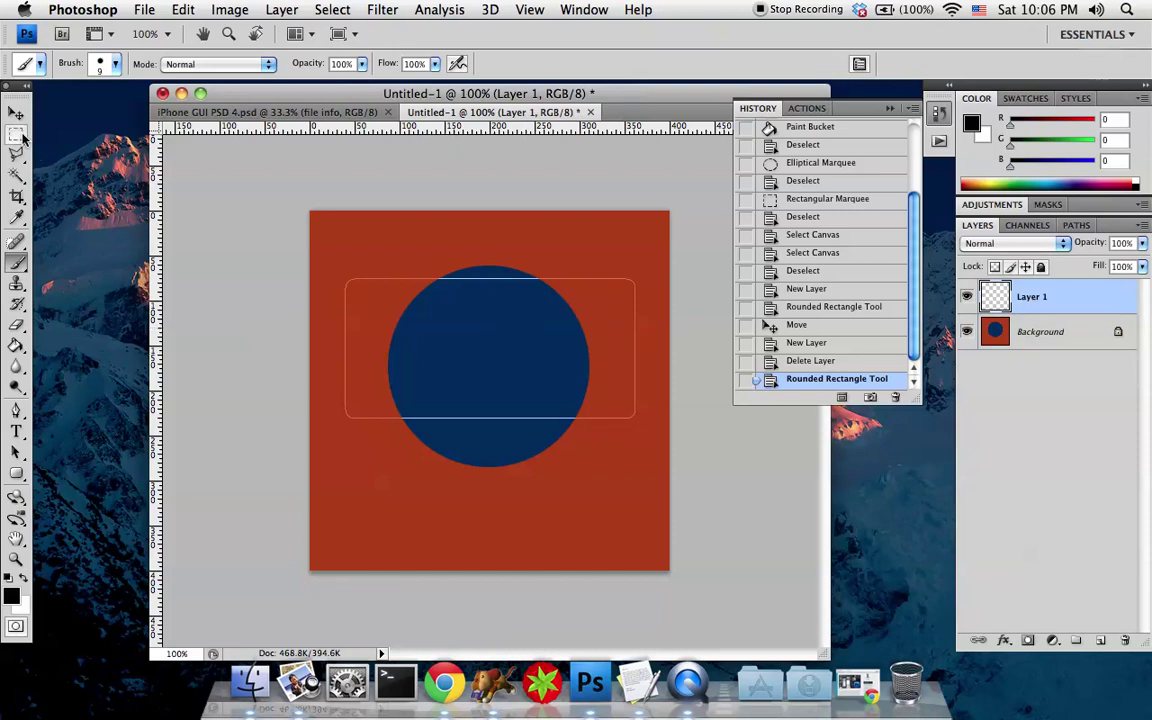
left_click(17, 473)
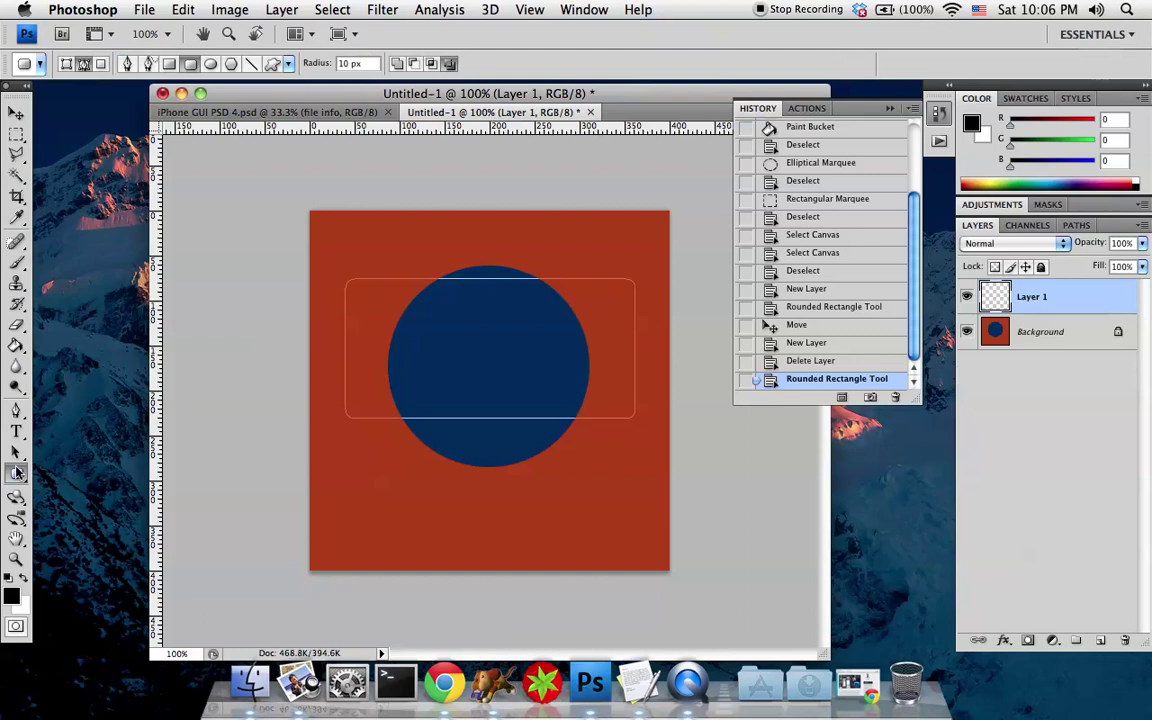
right_click(408, 301)
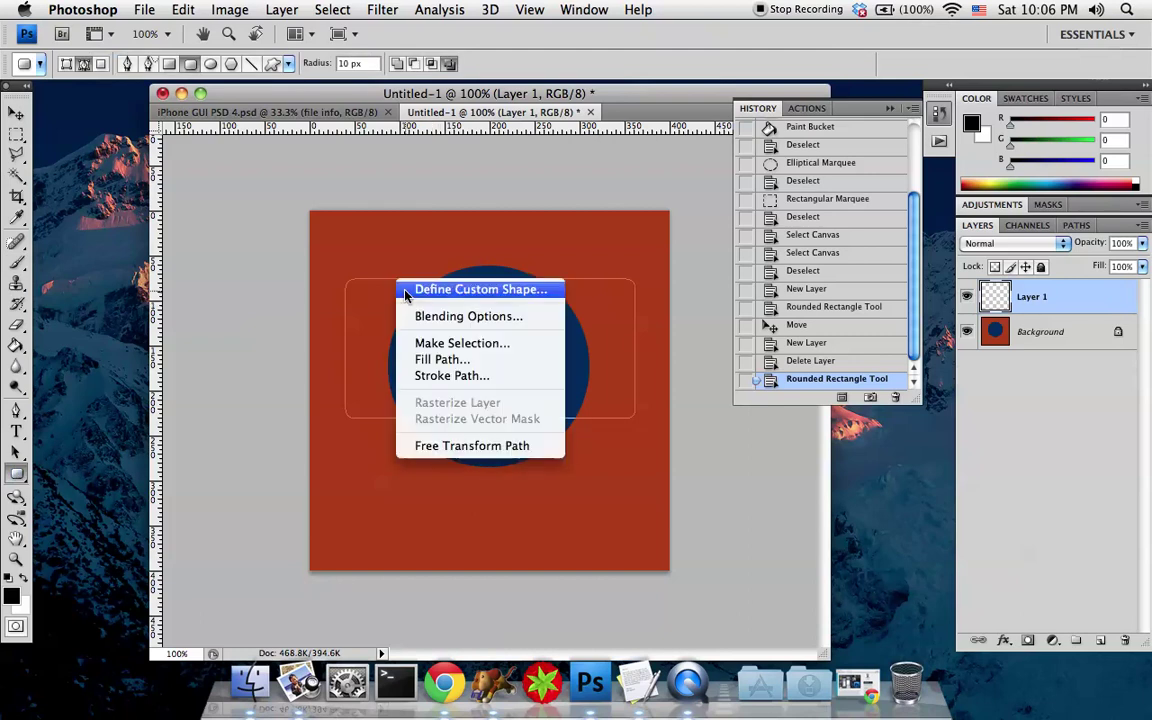
left_click(419, 375)
left_click(700, 250)
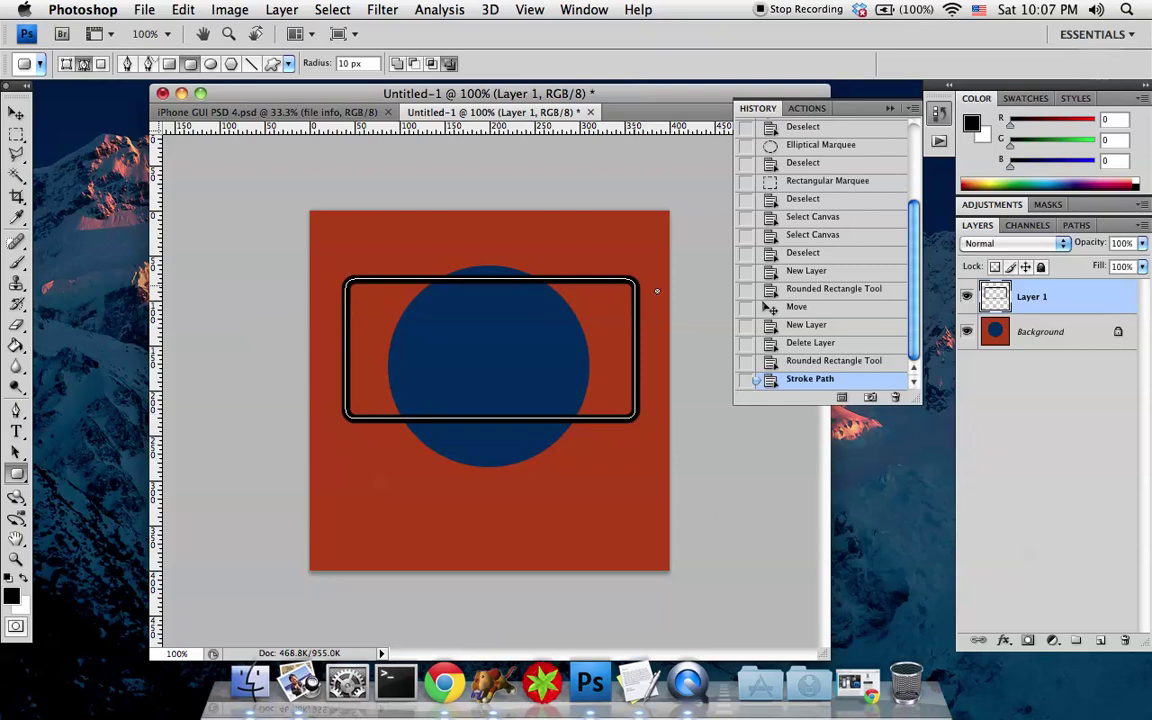
- With Layer 1 active, draw a rectangular marquee over most of the stroked frame and the blue circle, and deselect it
left_click(1038, 332)
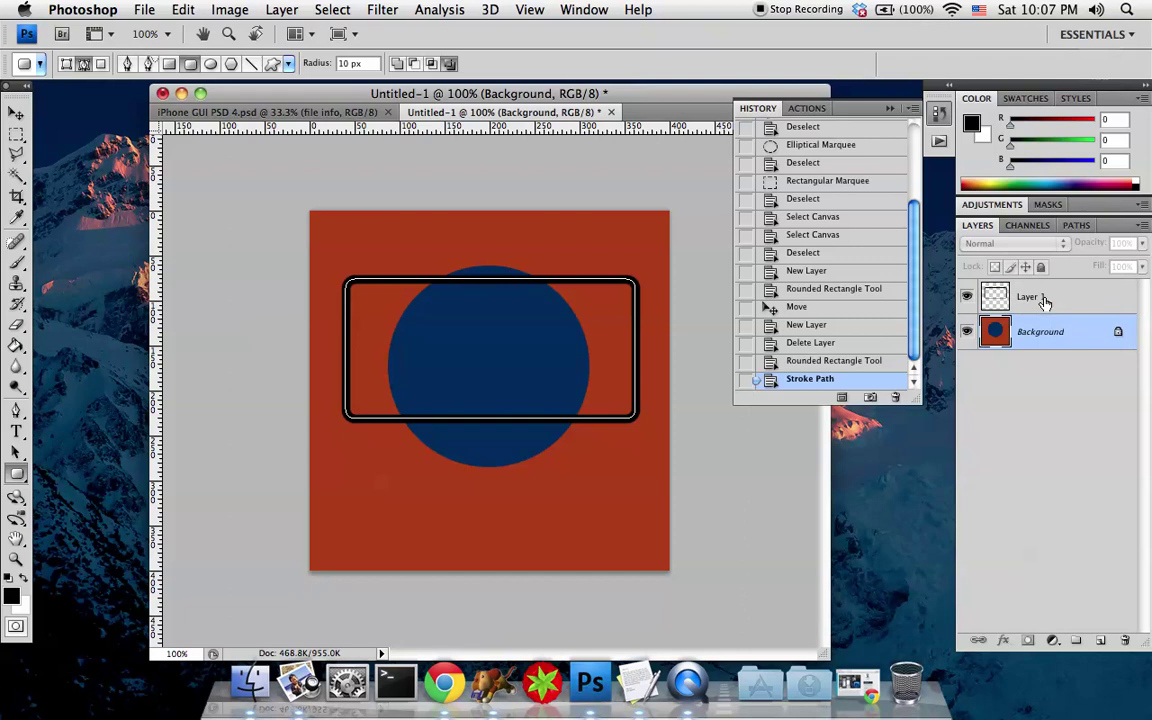
left_click(1040, 298)
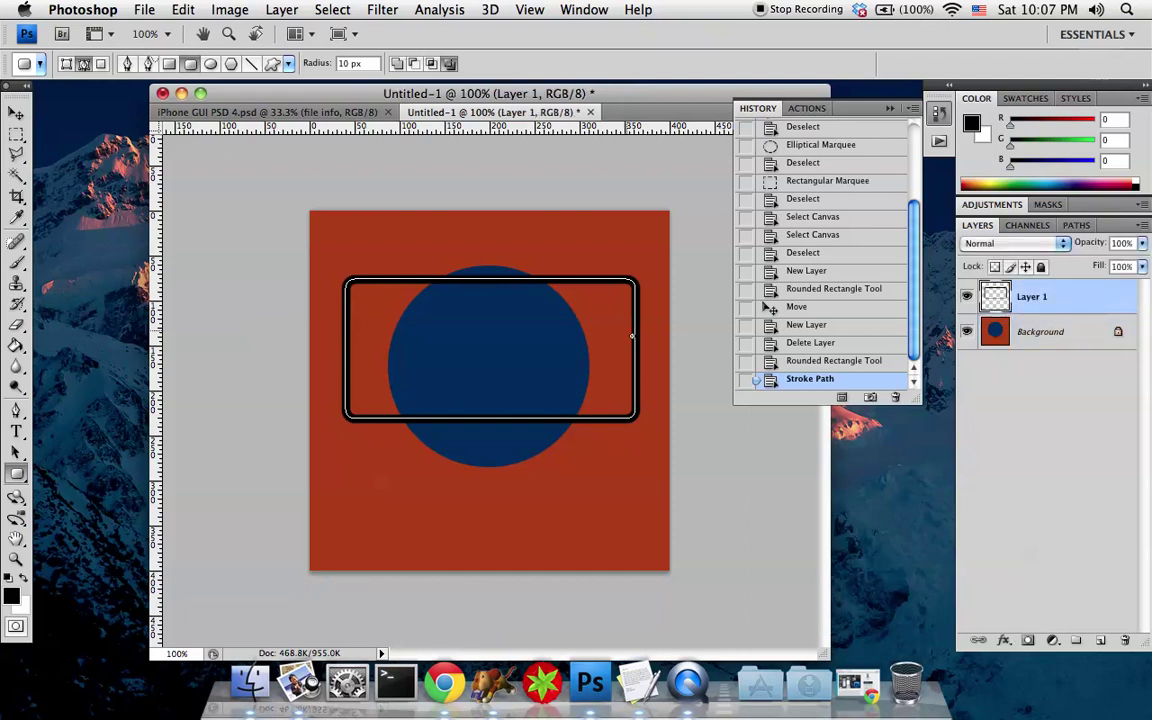
left_click(20, 115)
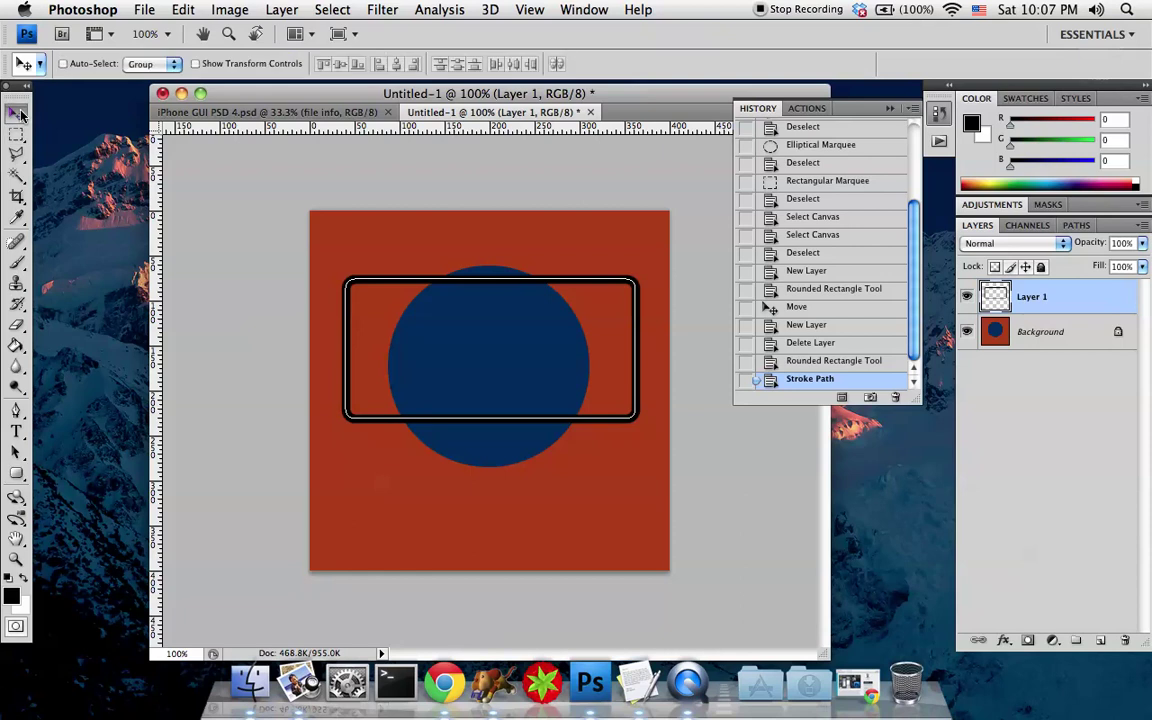
left_click(16, 133)
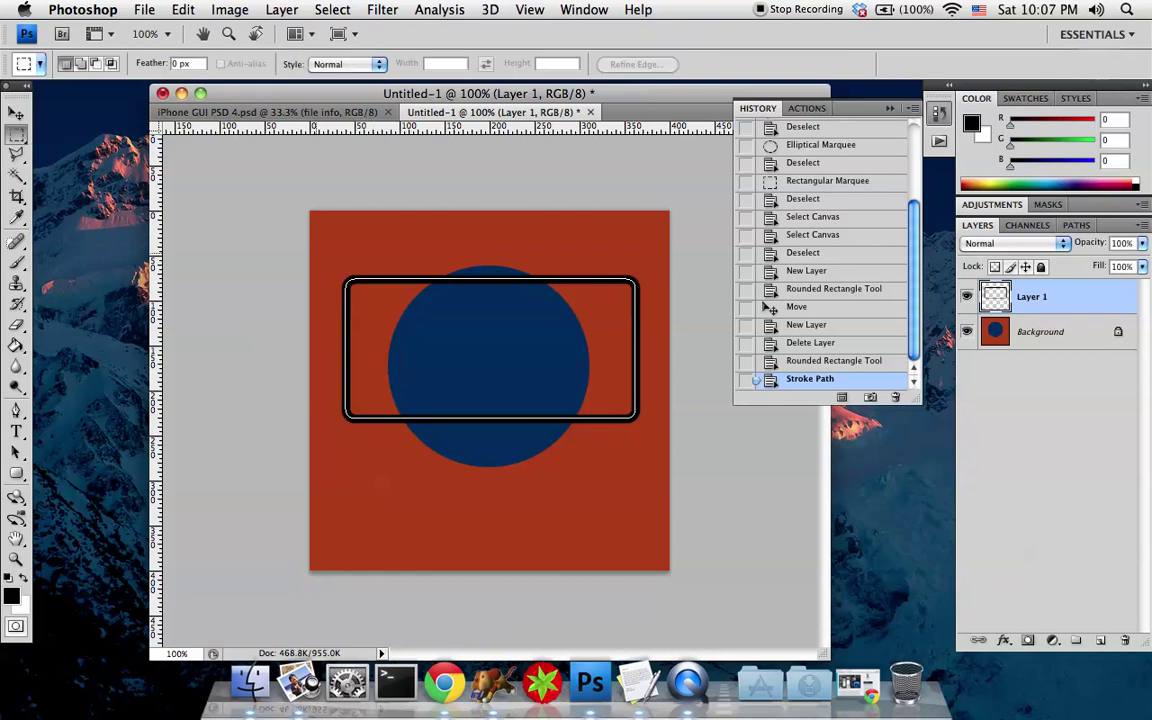
left_click_drag(316, 253, 553, 472)
left_click(557, 478)
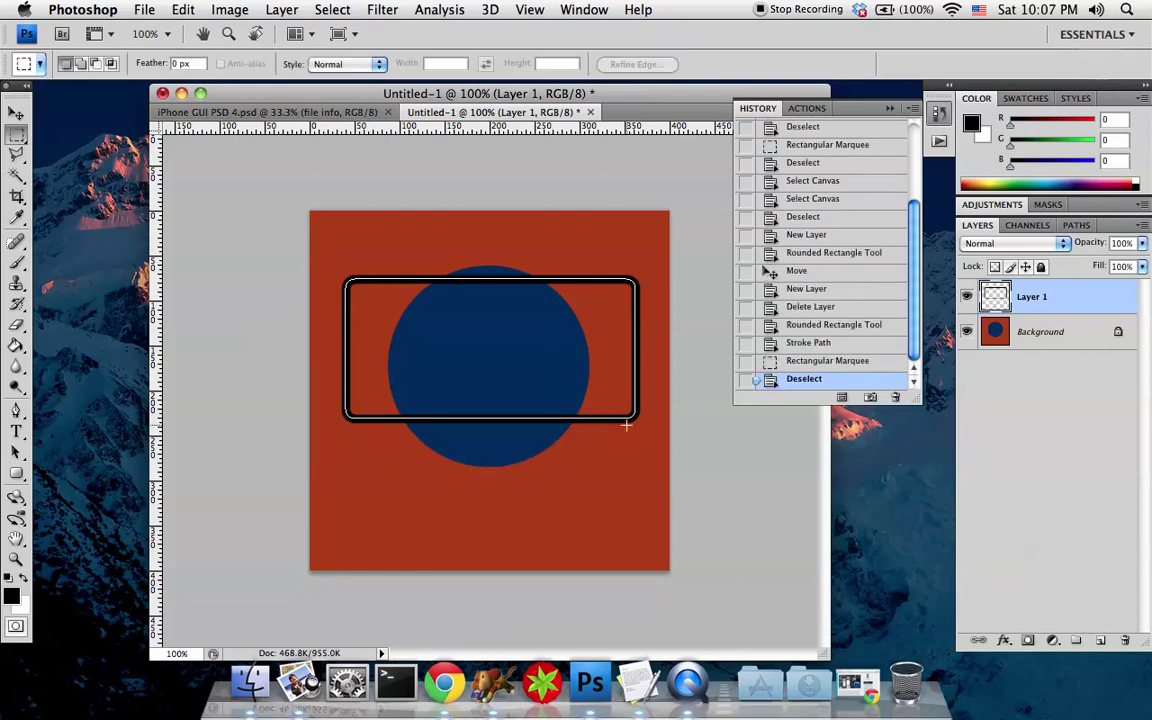
- Return to the Rounded Rectangle tool and revert the document in History to the state just before the path was stroked
left_click(16, 452)
left_click(16, 474)
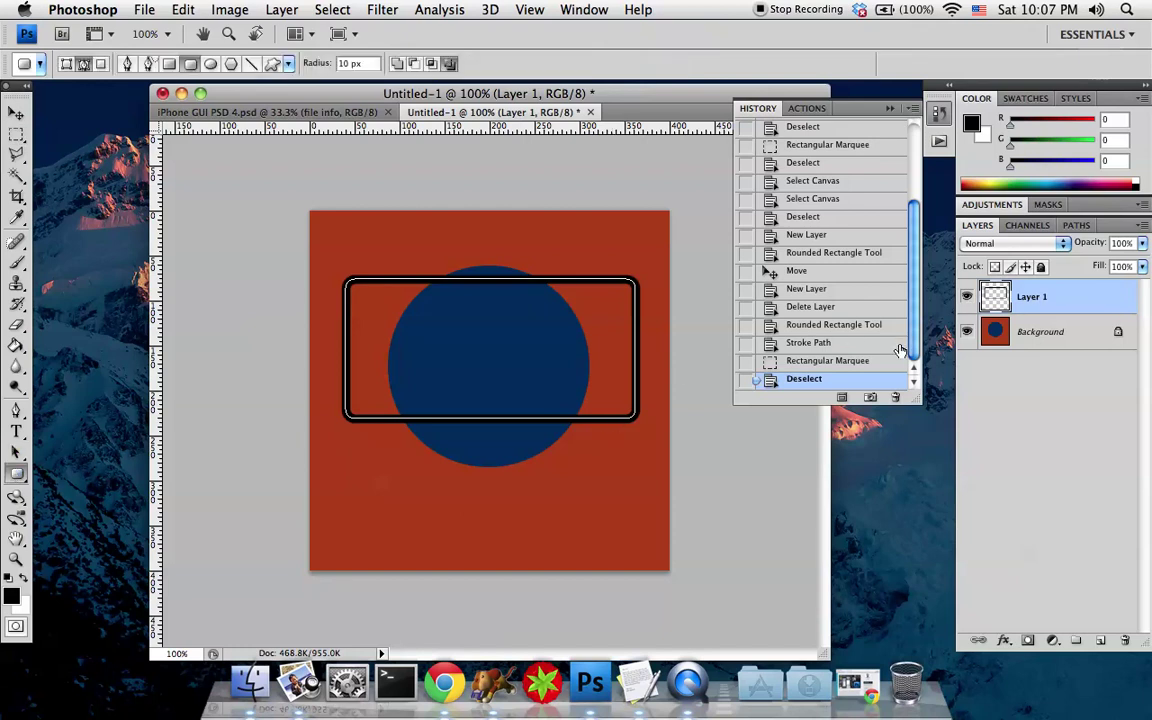
left_click(826, 344)
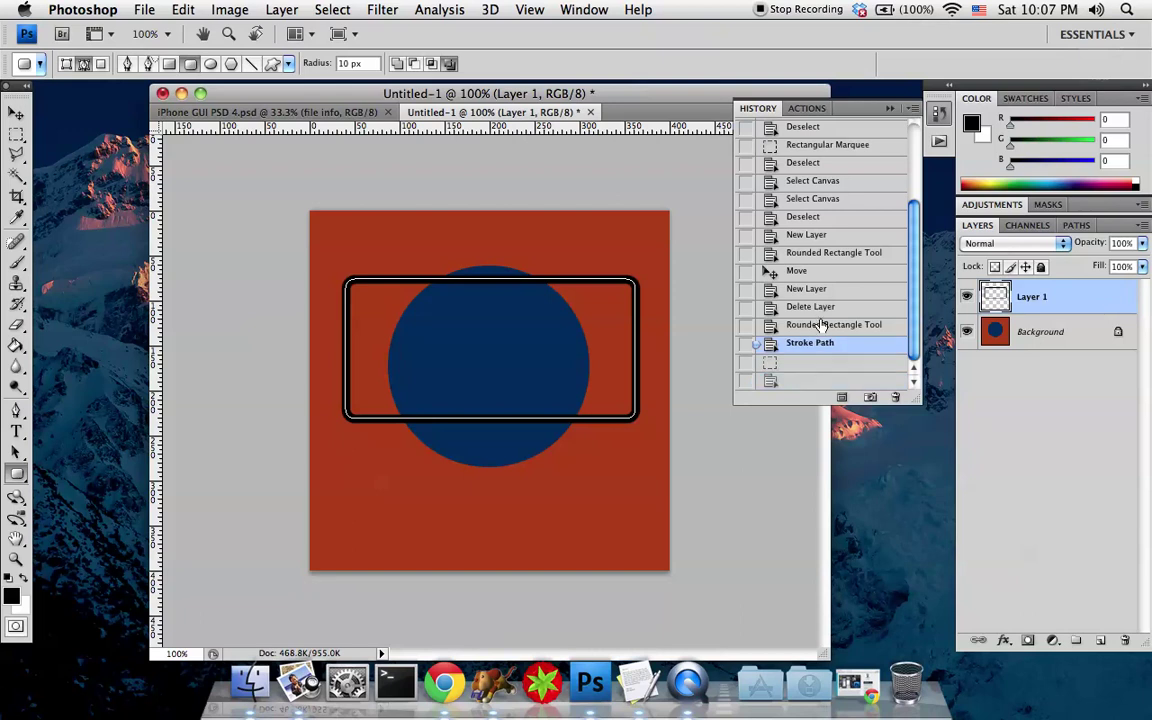
left_click(820, 325)
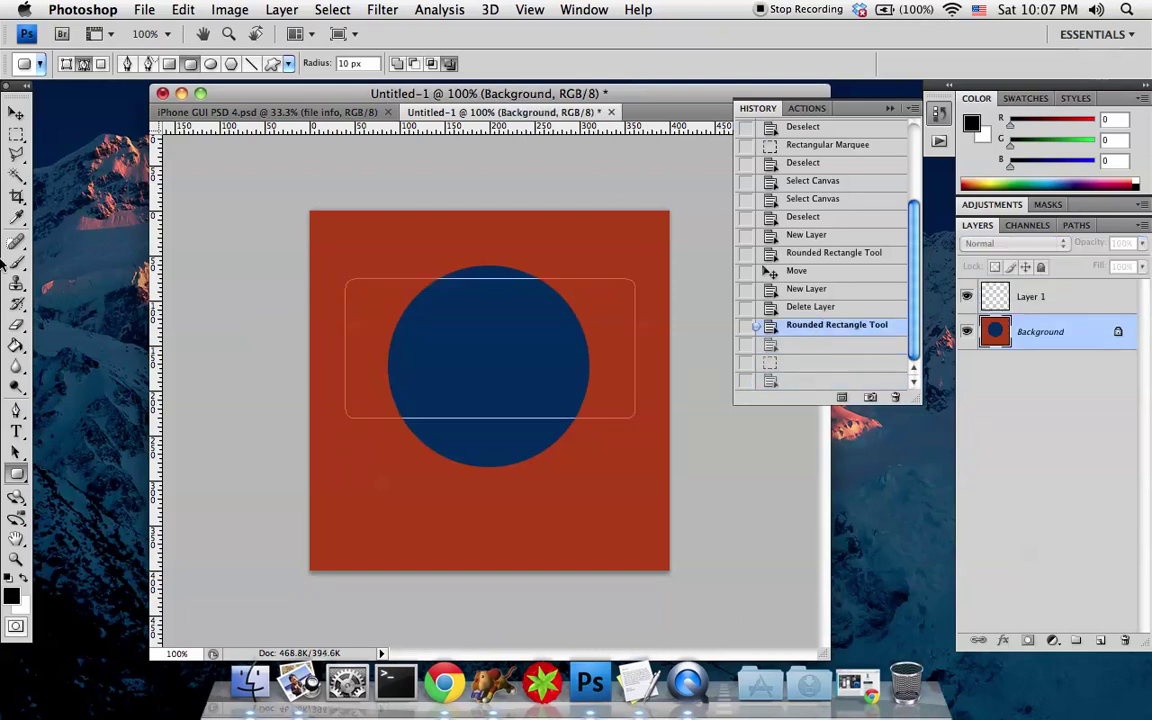
- Make a new anti-aliased selection from the rounded rectangle path with a feather radius of 0 pixels
left_click(18, 136)
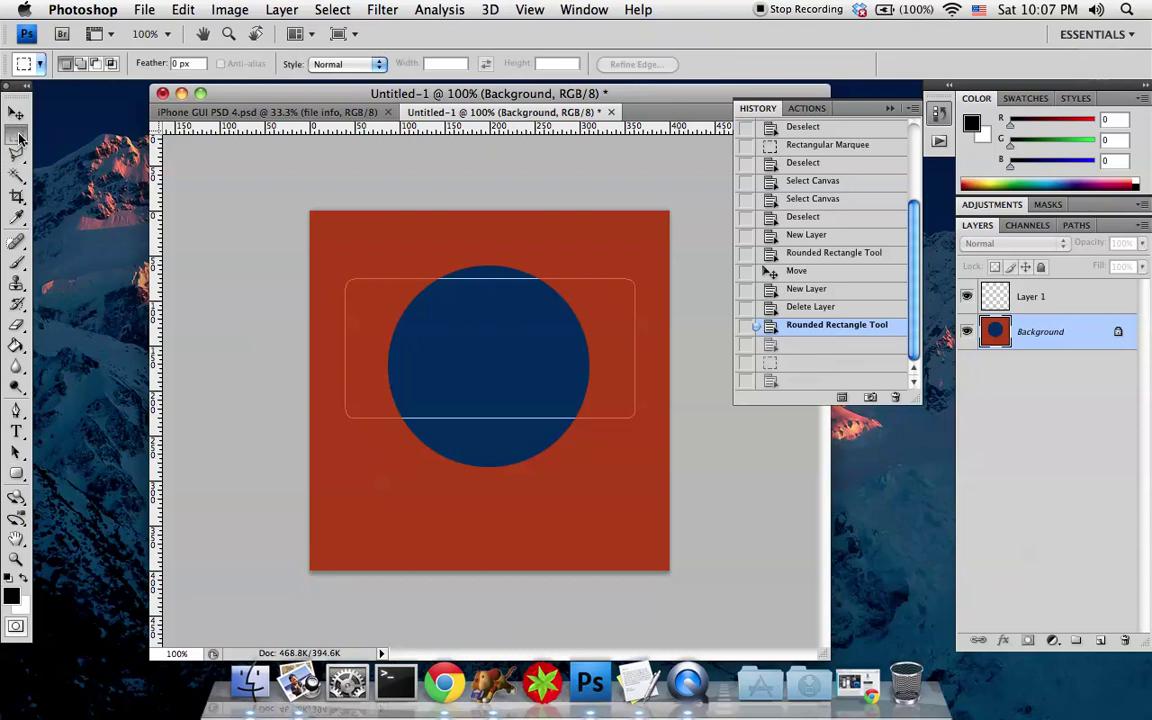
left_click(17, 475)
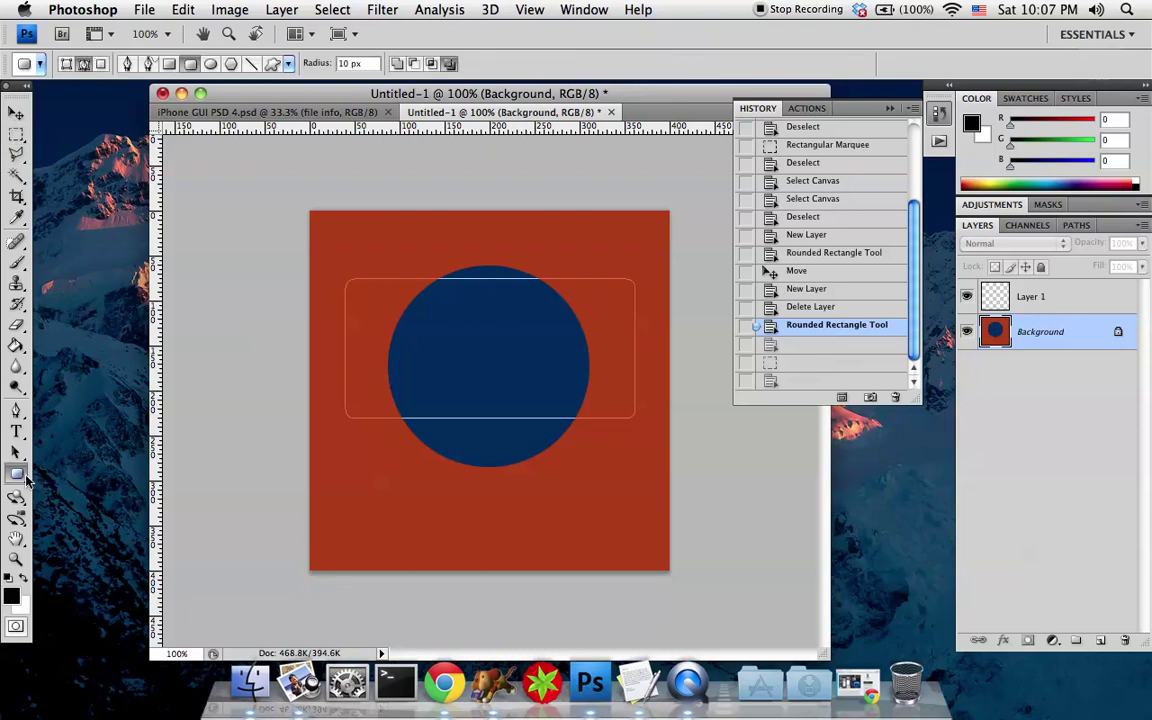
right_click(460, 344)
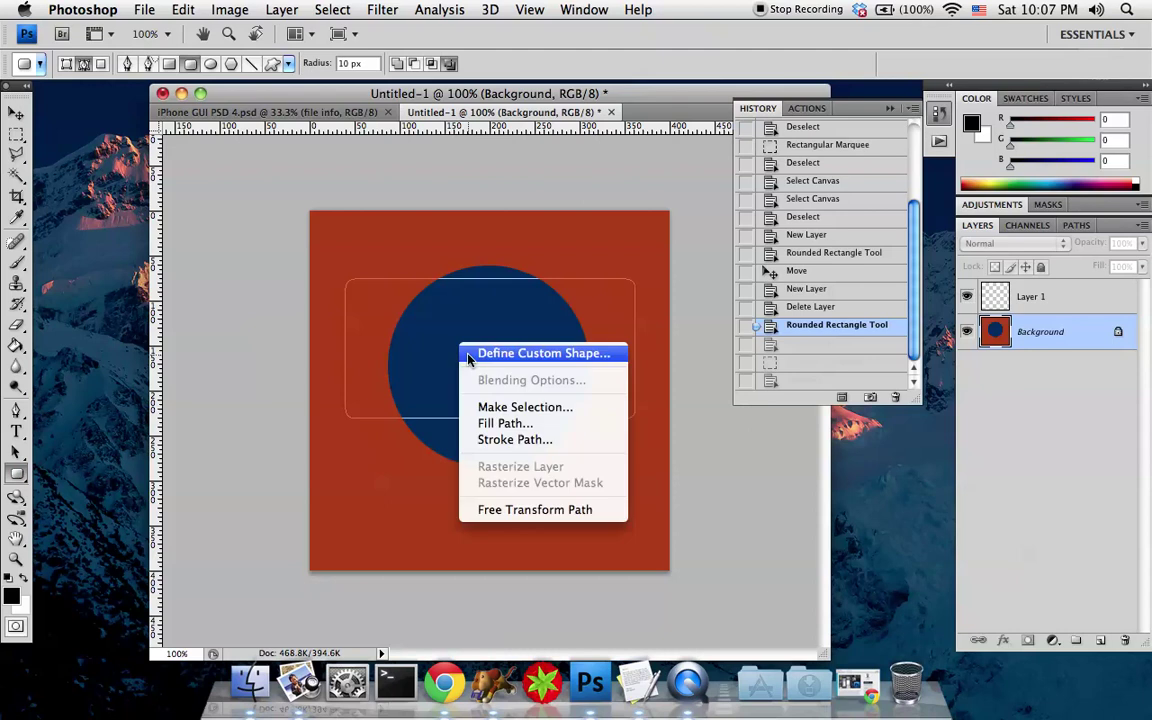
left_click(495, 410)
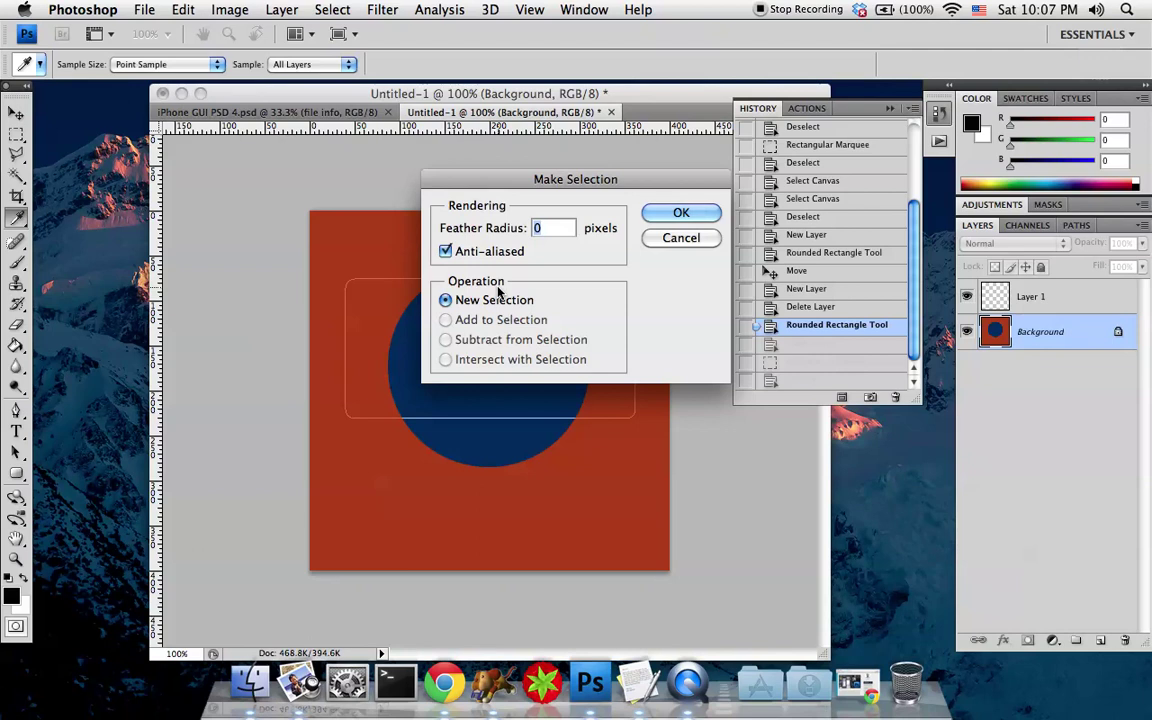
key("Return")
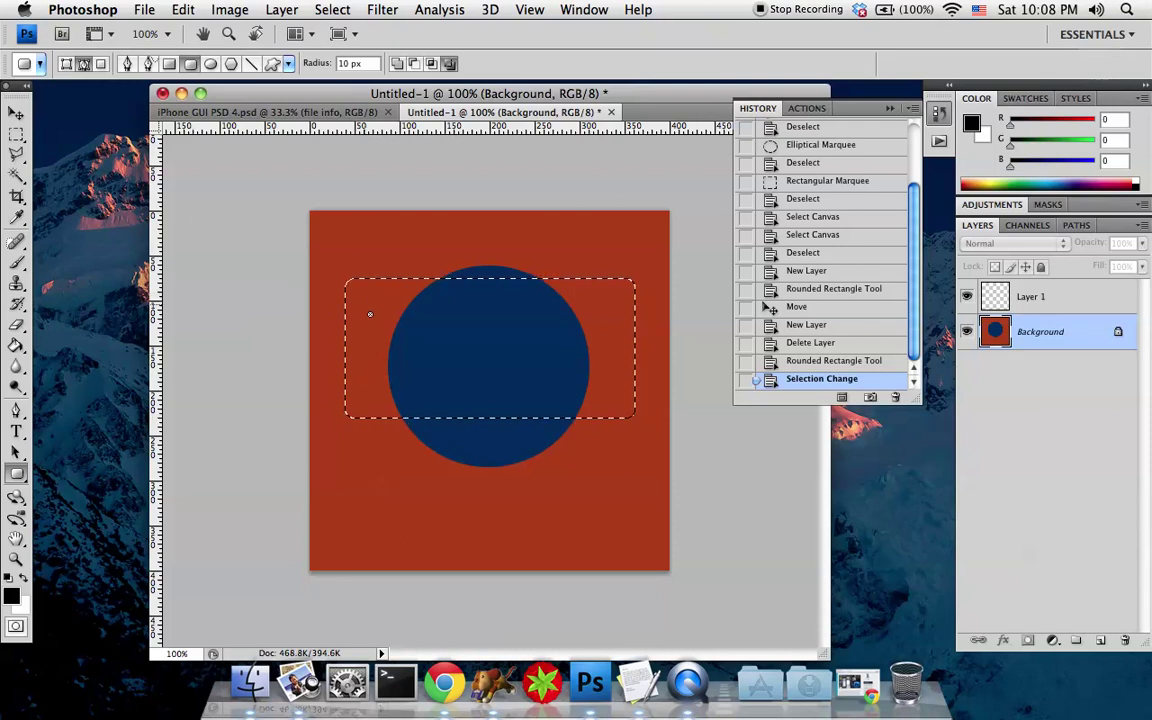
- Move the selected part of the Background layer slightly downward and undo the move
left_click(16, 112)
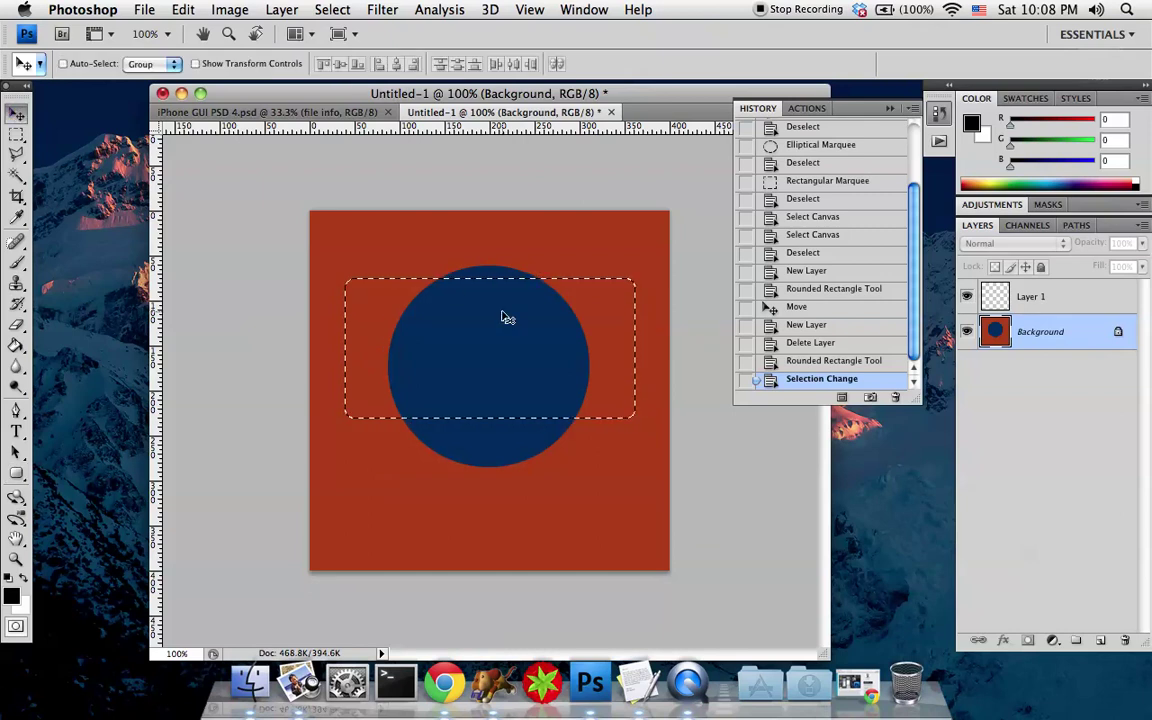
left_click_drag(505, 317, 507, 351)
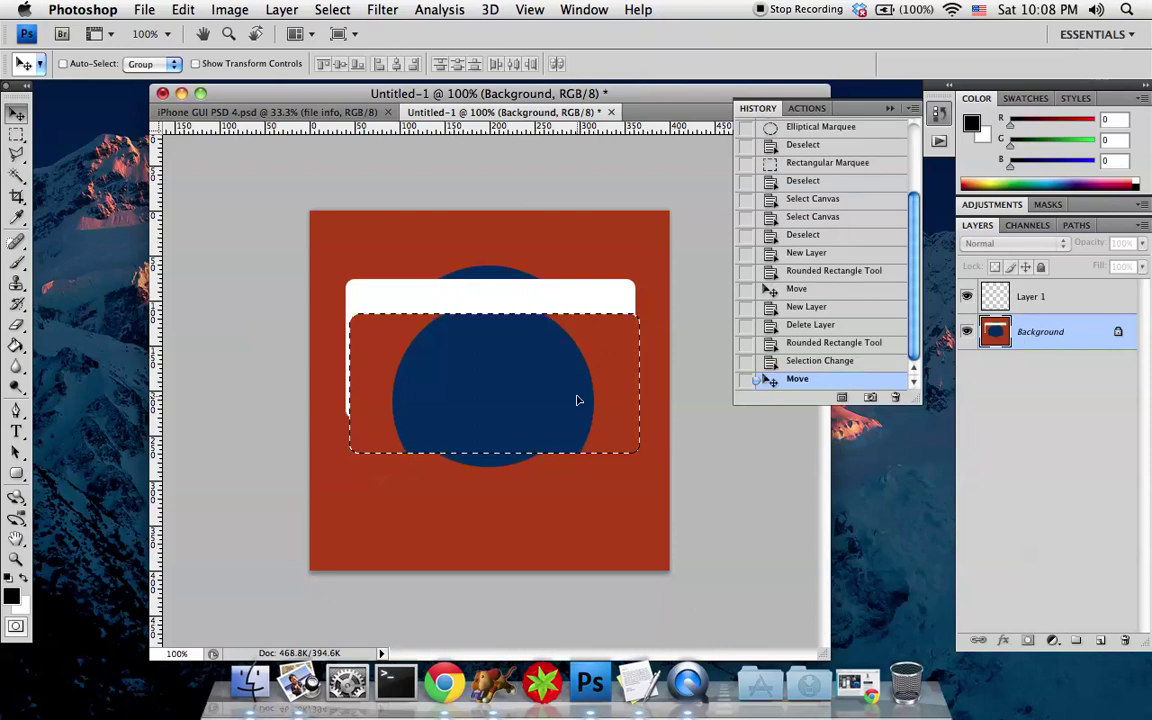
key("super+z")
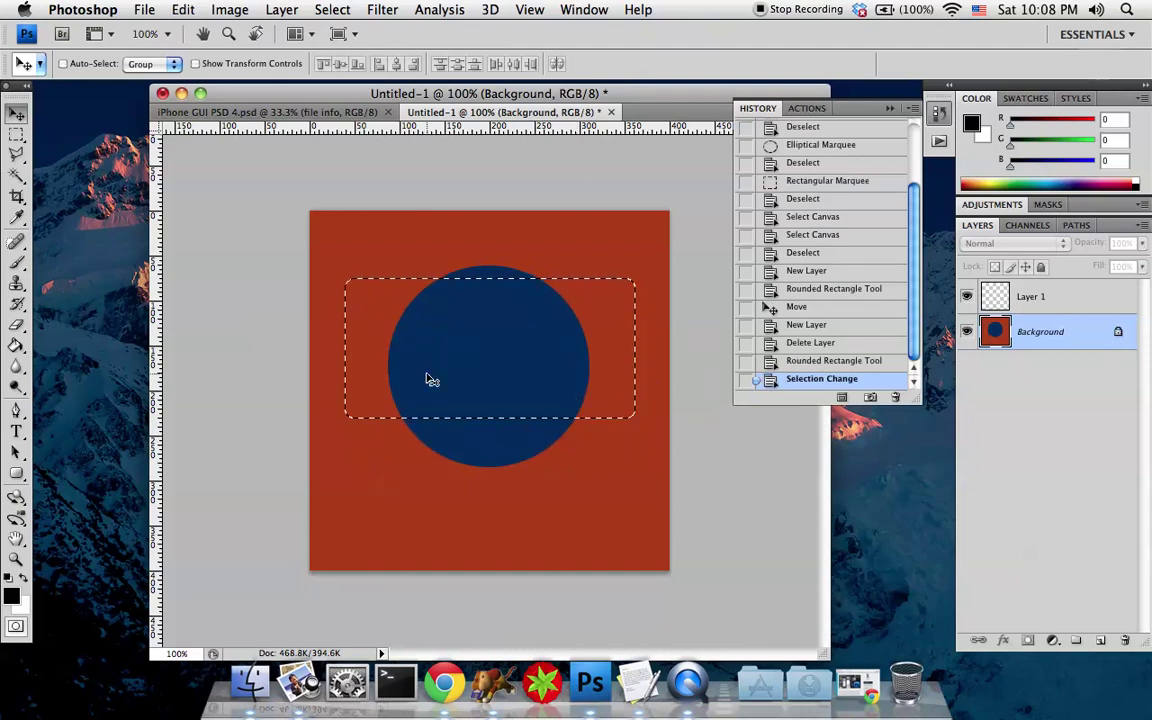
- Fill the rounded rectangle selection on Layer 1 with the black foreground color using the Paint Bucket
left_click(1059, 300)
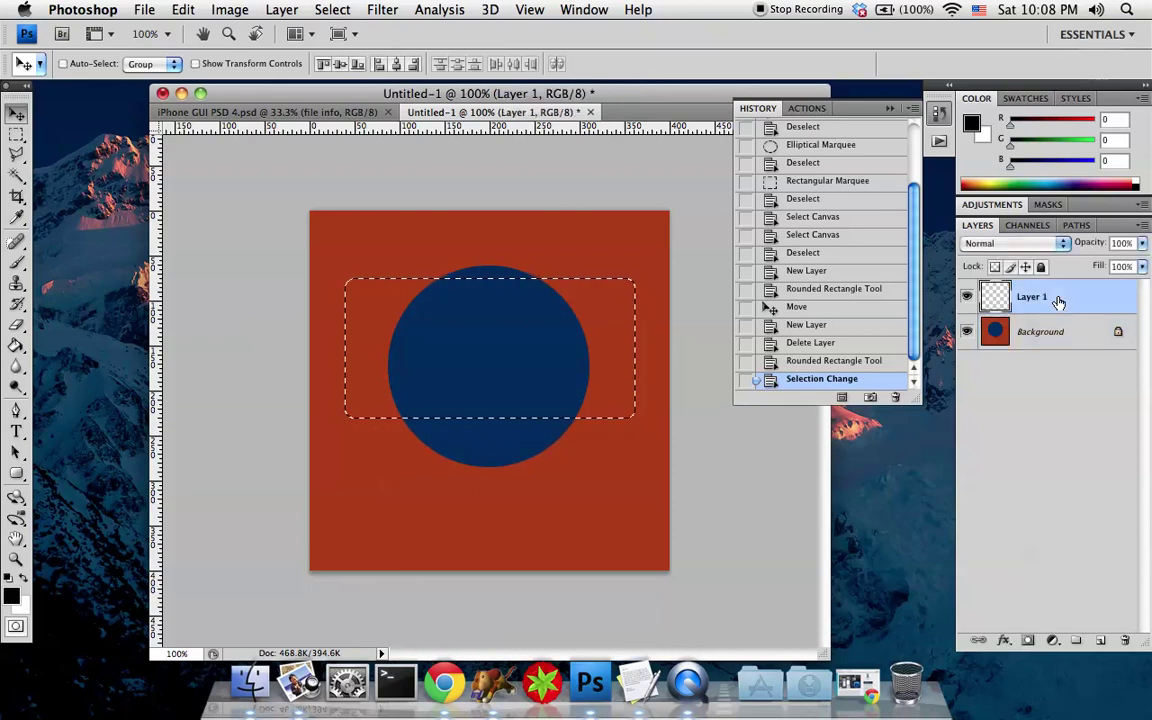
left_click(229, 9)
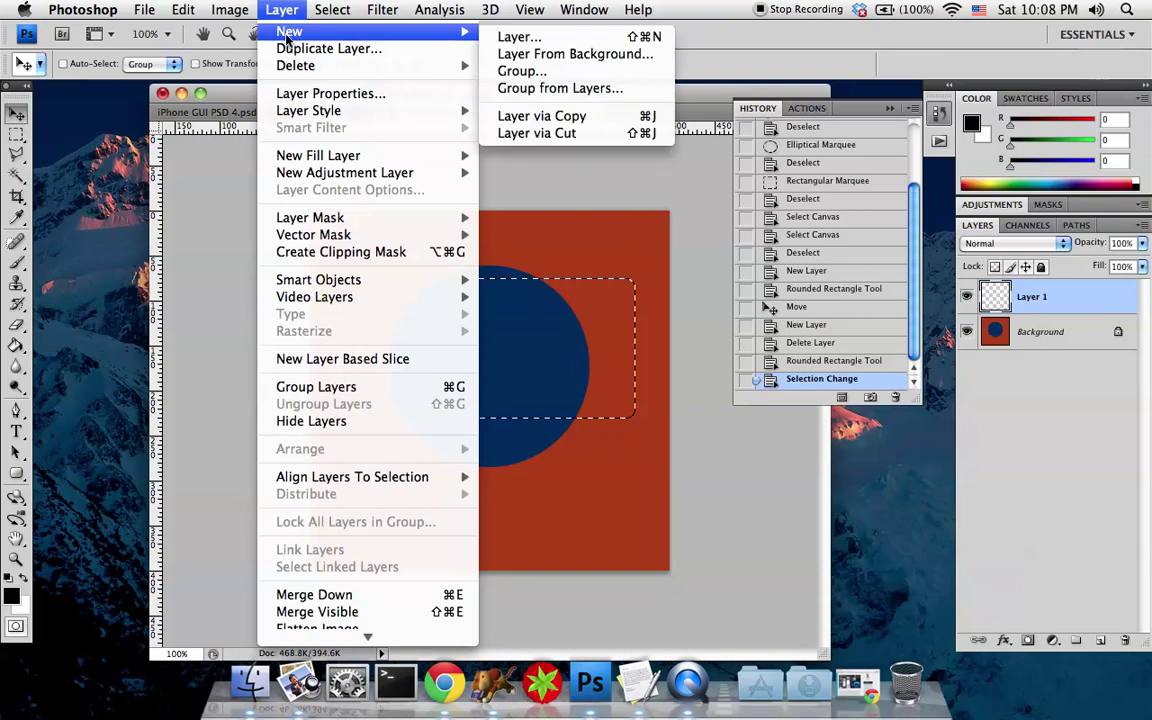
left_click(275, 8)
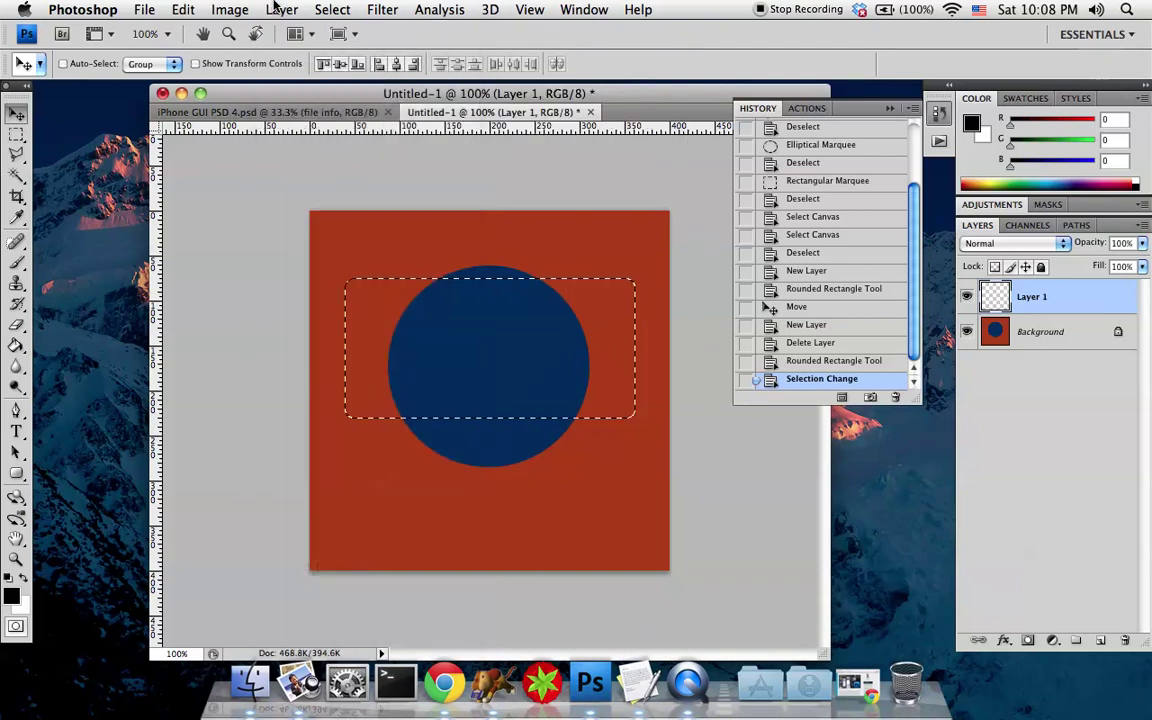
left_click(17, 345)
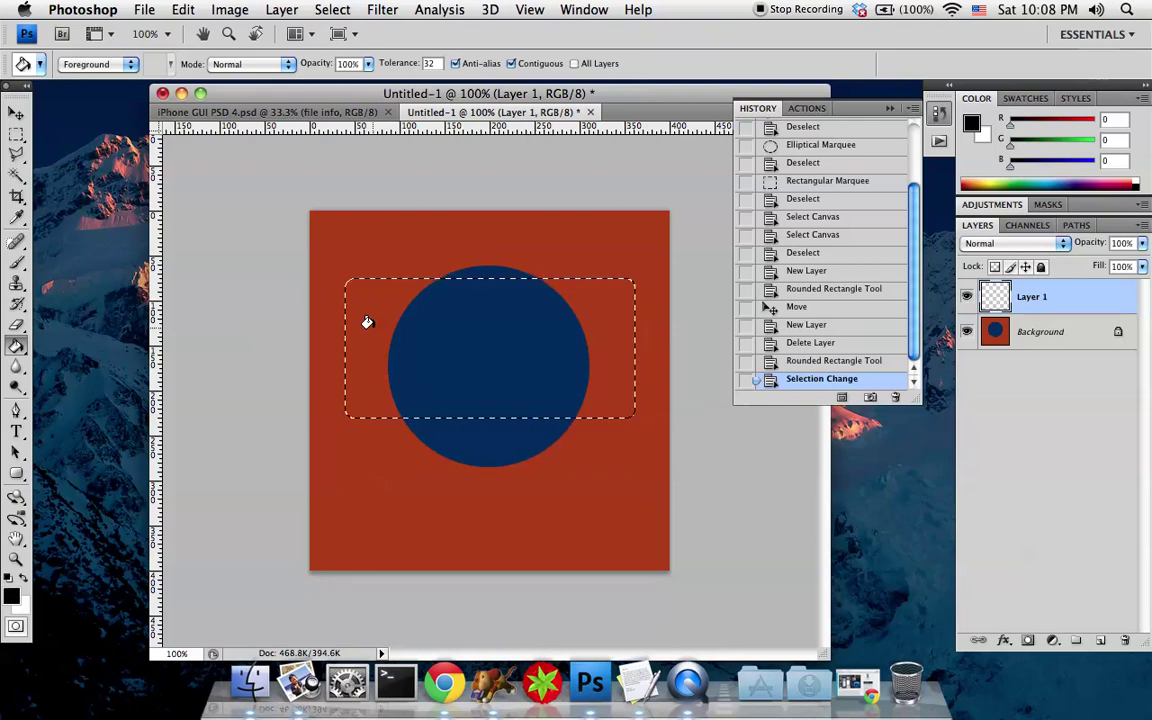
left_click(367, 322)
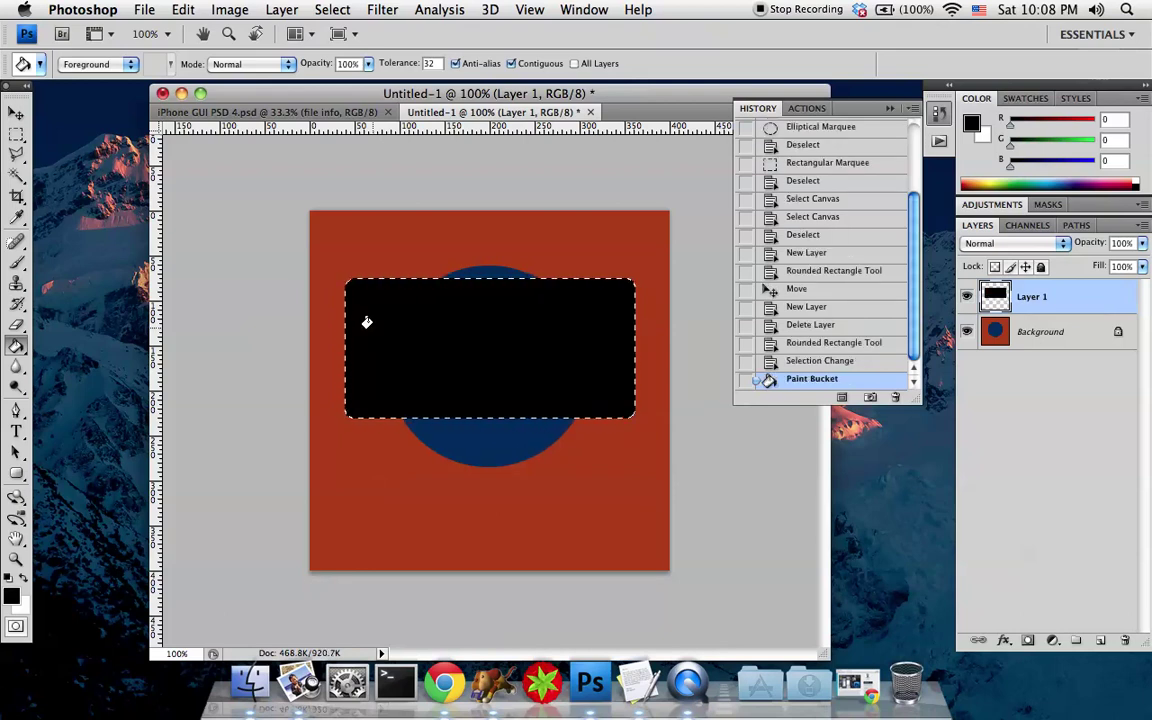
- Refill the rounded rectangle selection with dark red #893119 as the foreground color and hide the Background layer
left_click(12, 595)
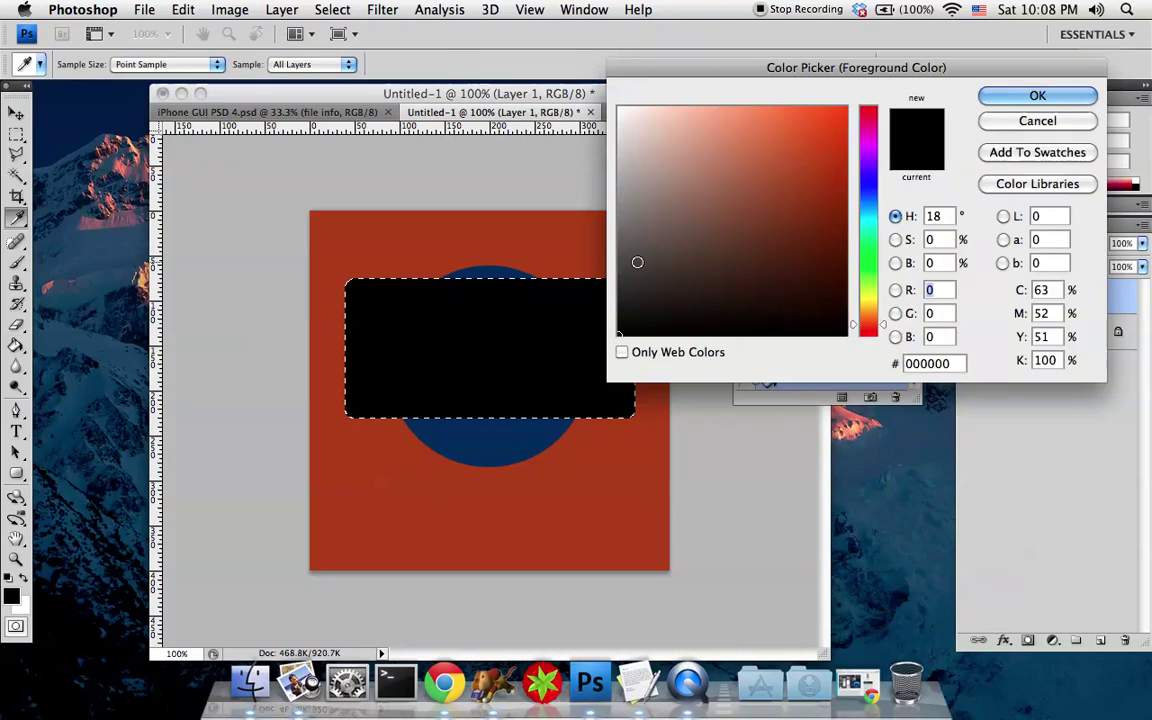
left_click(804, 212)
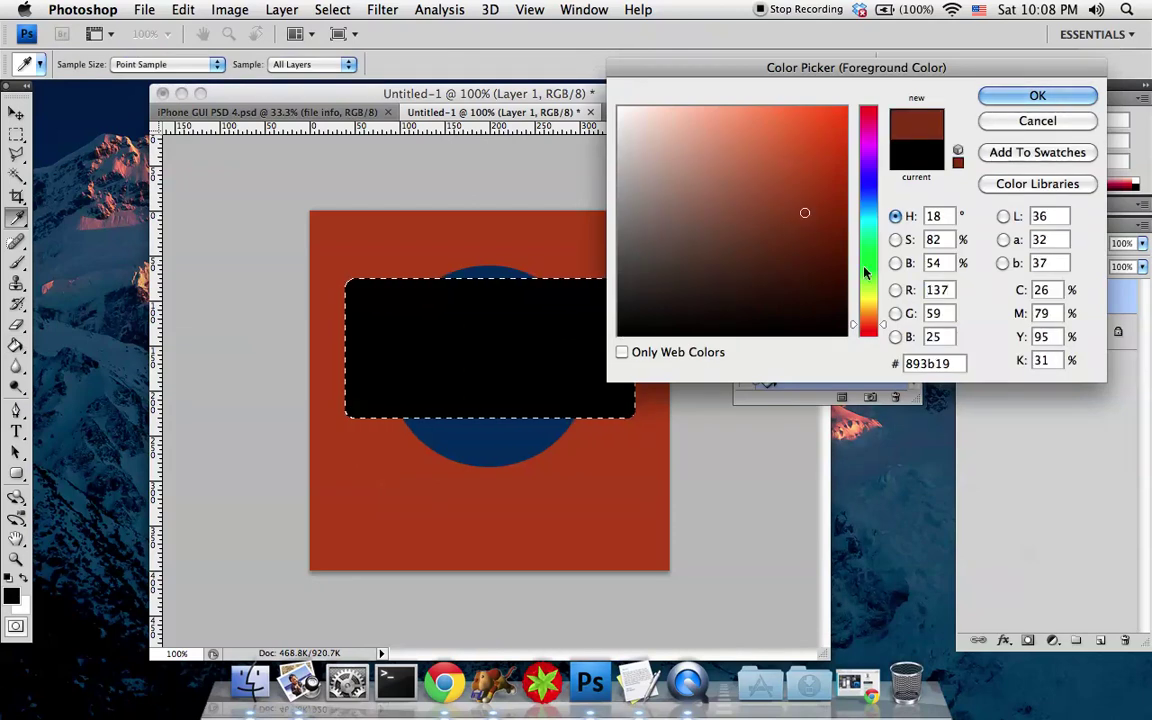
type("13")
key("Return")
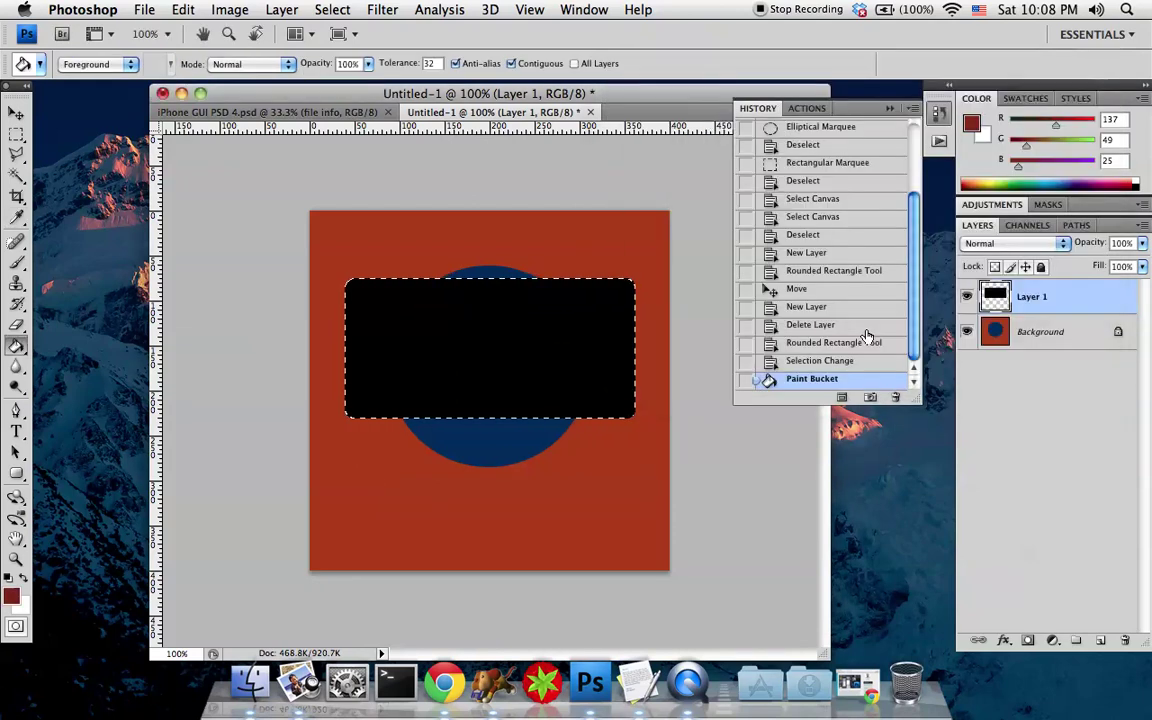
left_click(383, 313)
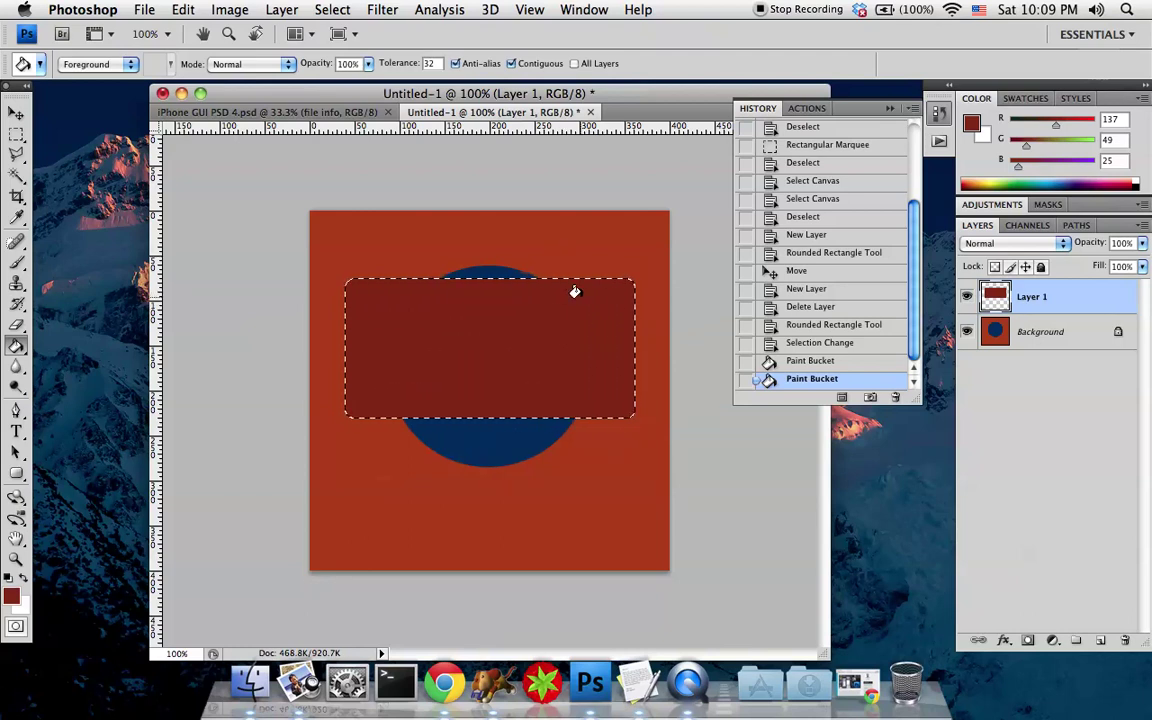
left_click(967, 333)
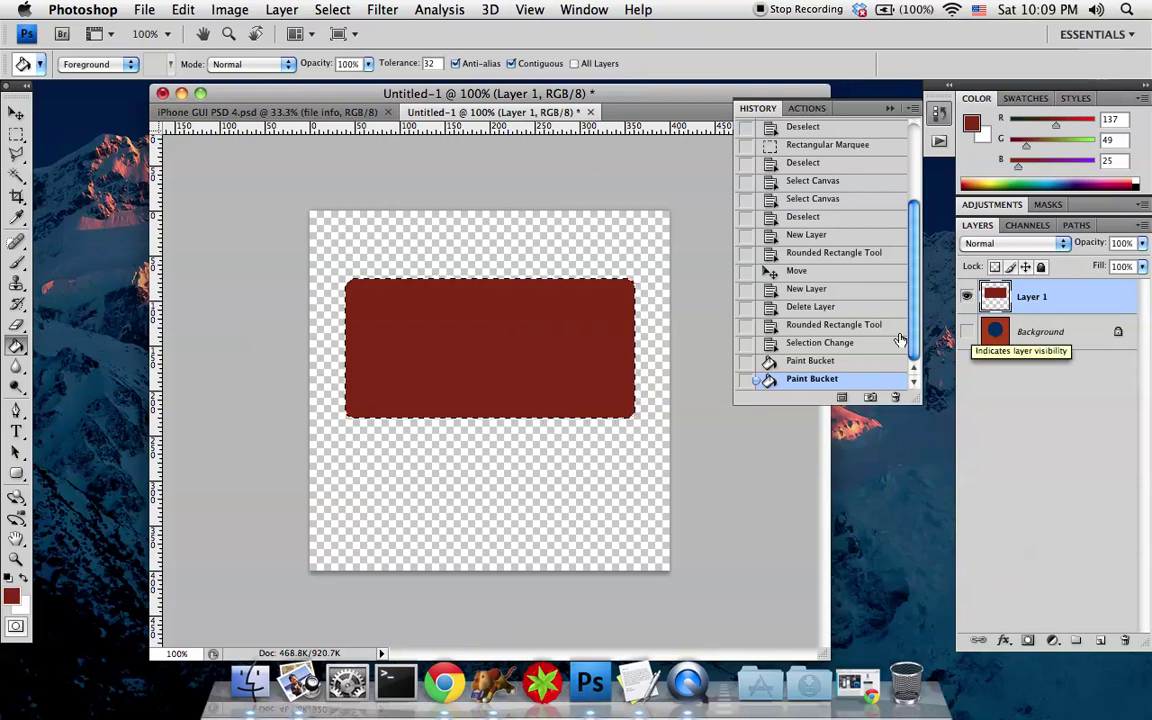
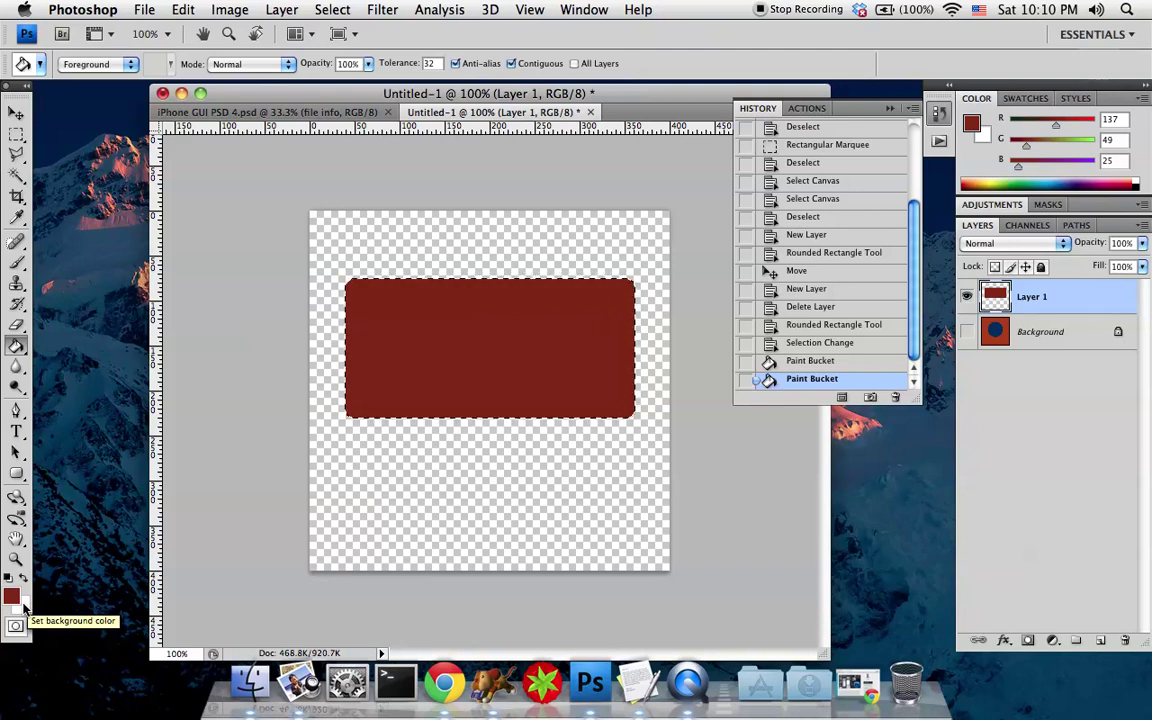
- Set the background color to the red #b52d08, starting from the rectangle's sampled color
left_click(22, 604)
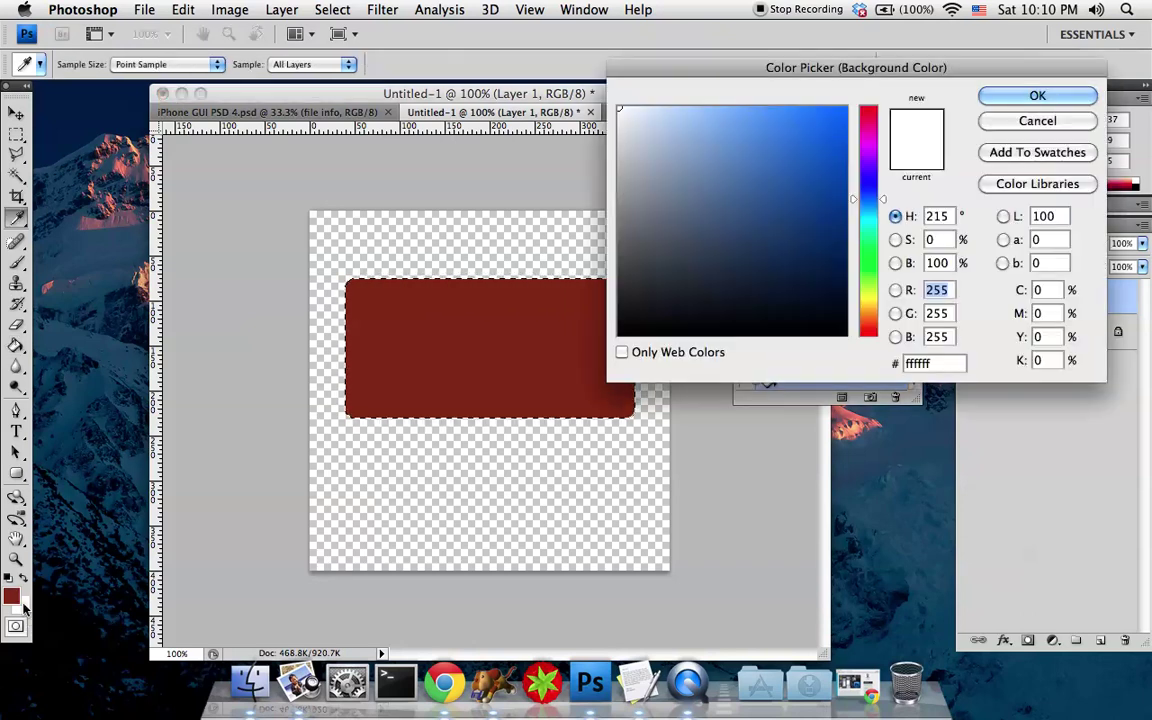
left_click(416, 376)
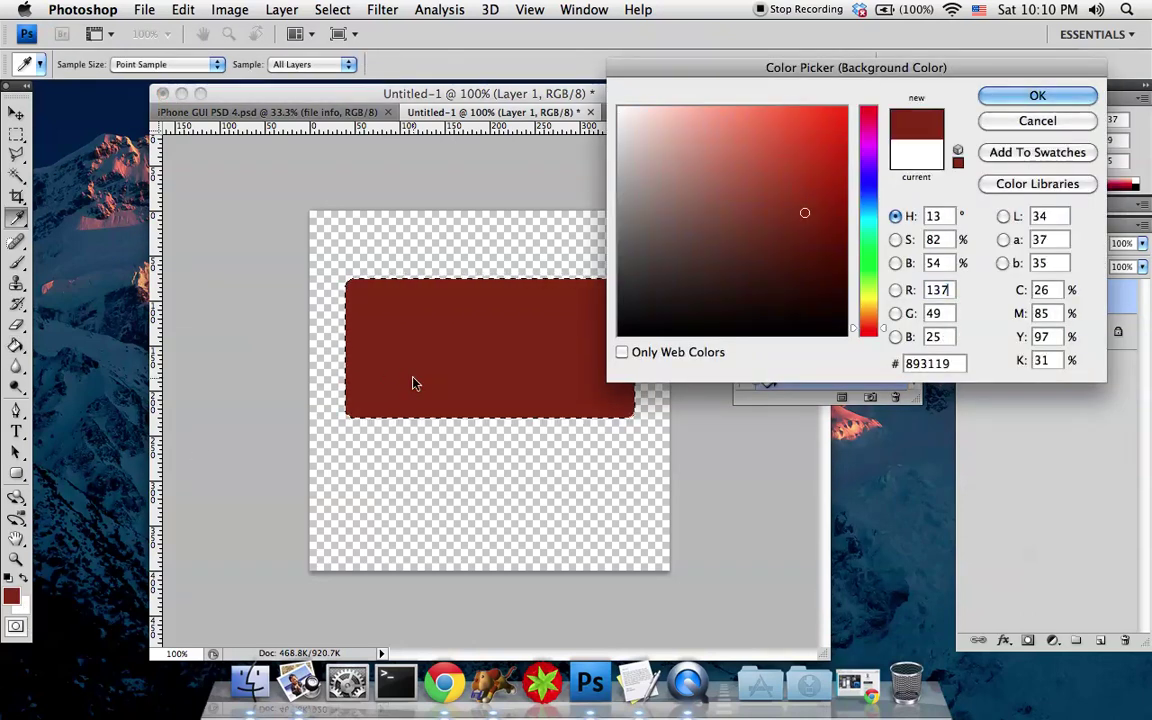
left_click(837, 173)
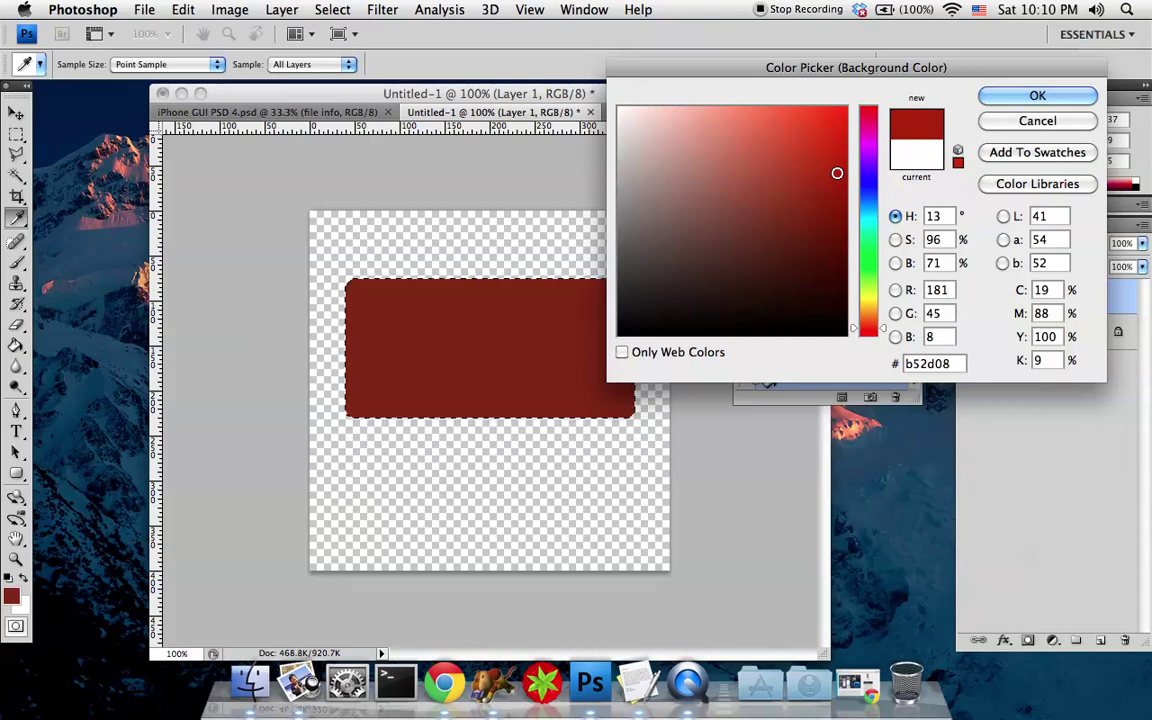
key("Return")
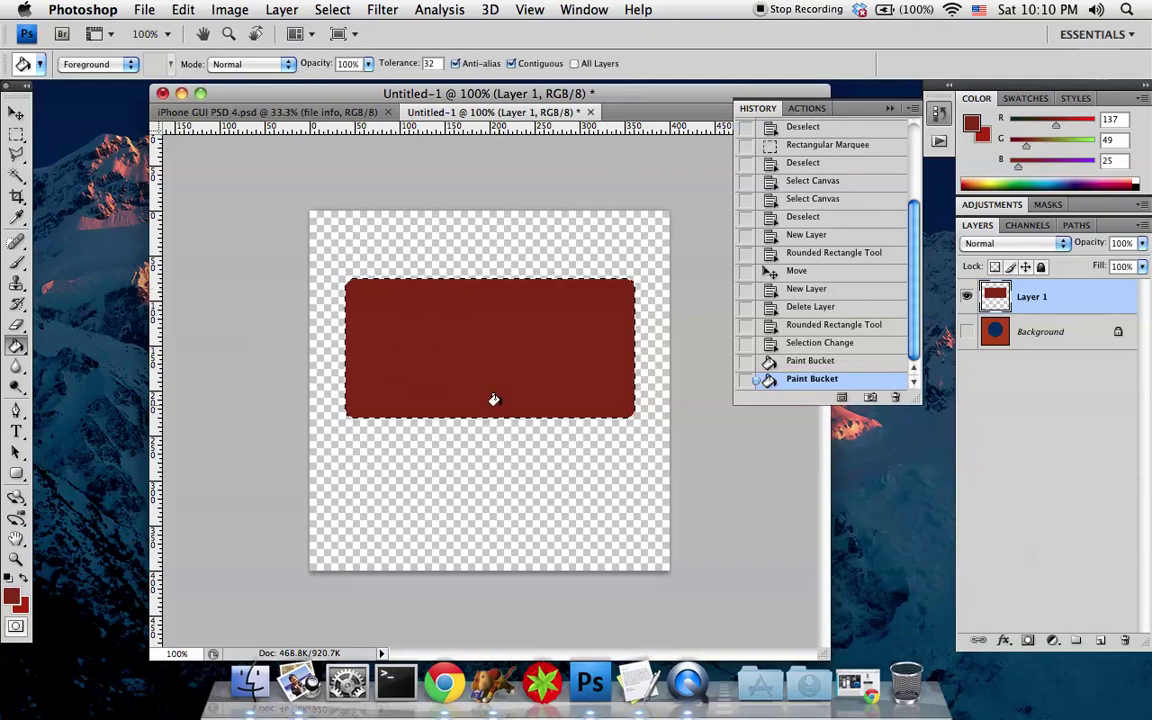
- Switch to the Gradient tool and set the background color to a bright golden yellow
left_click(23, 349)
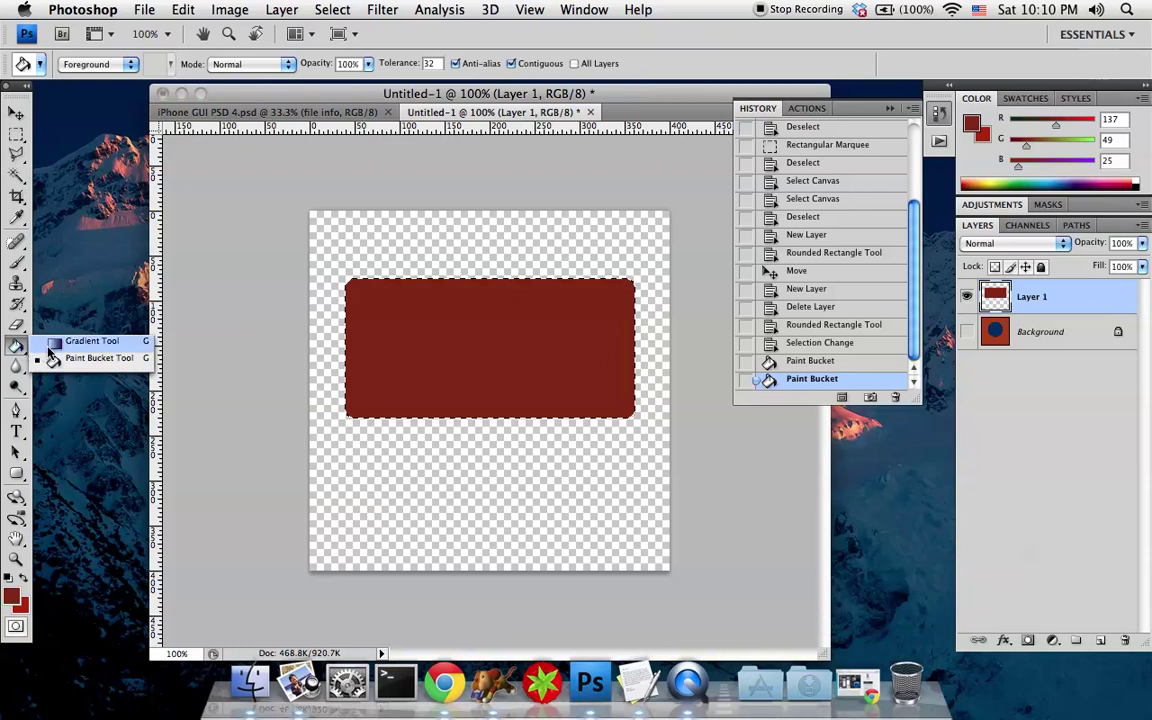
left_click(90, 341)
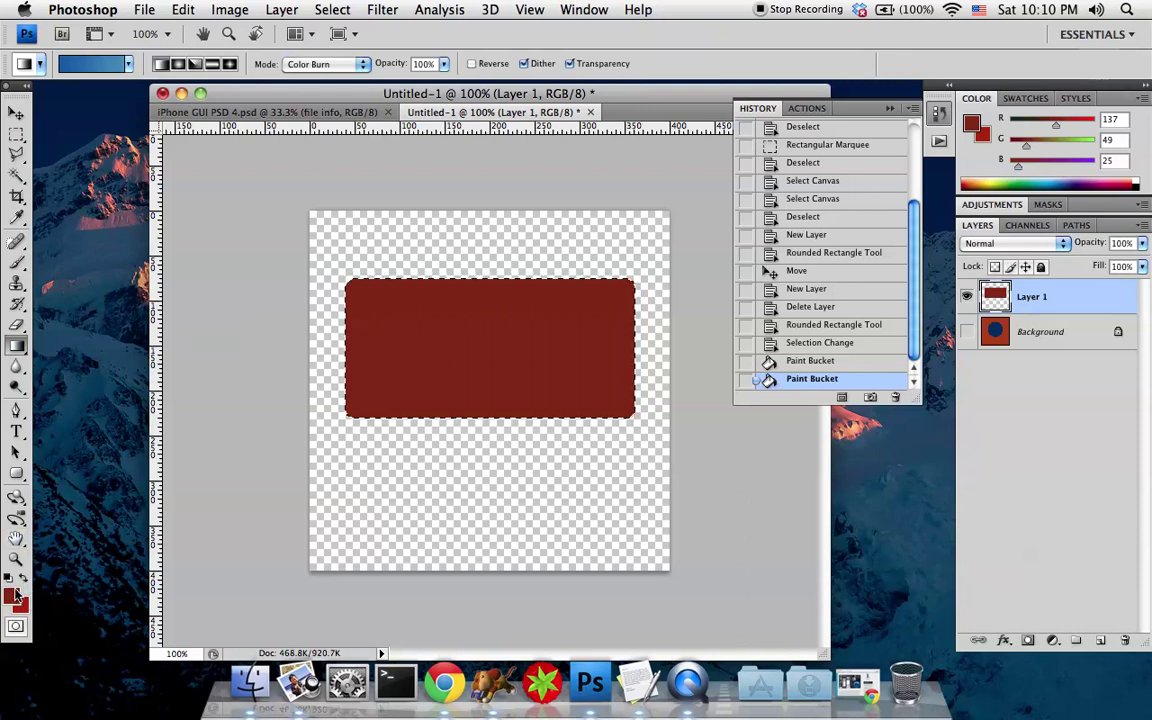
left_click(100, 66)
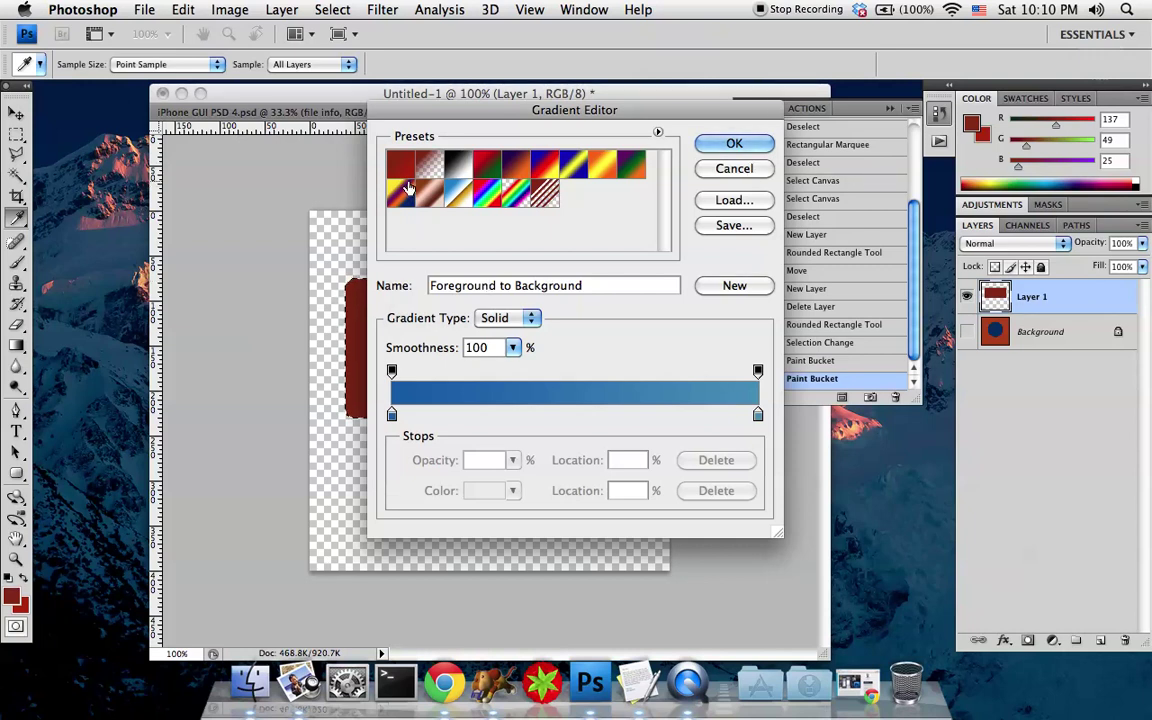
left_click(705, 170)
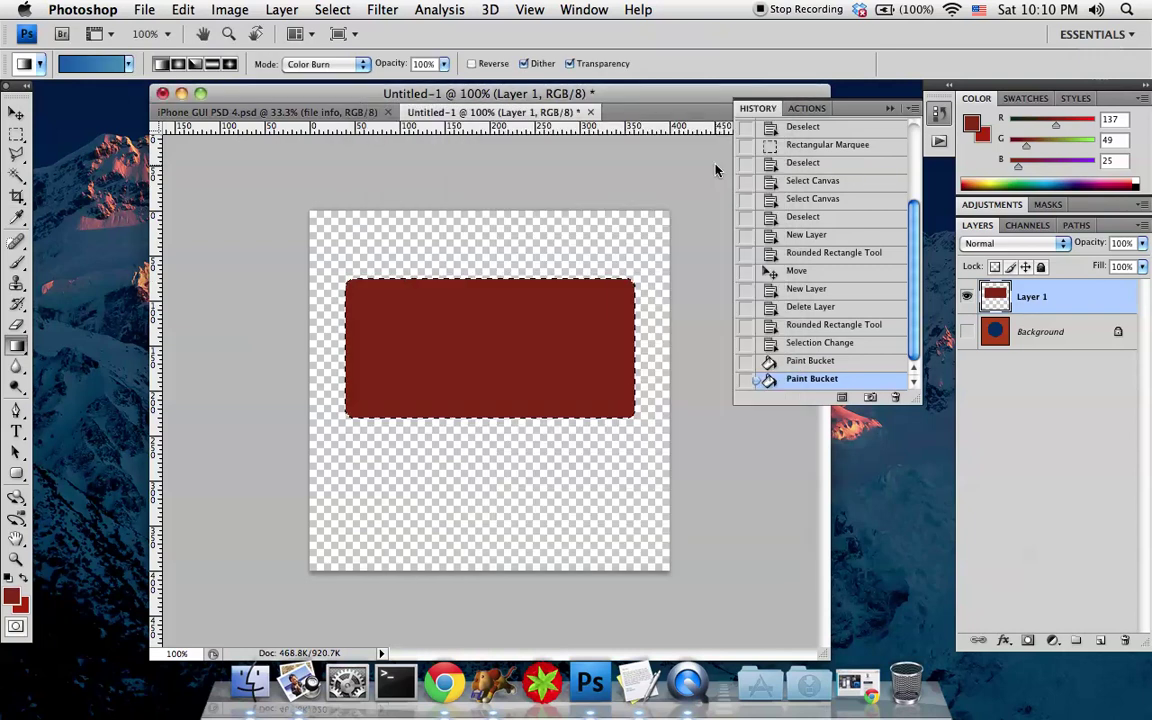
left_click(20, 604)
left_click_drag(870, 312, 870, 307)
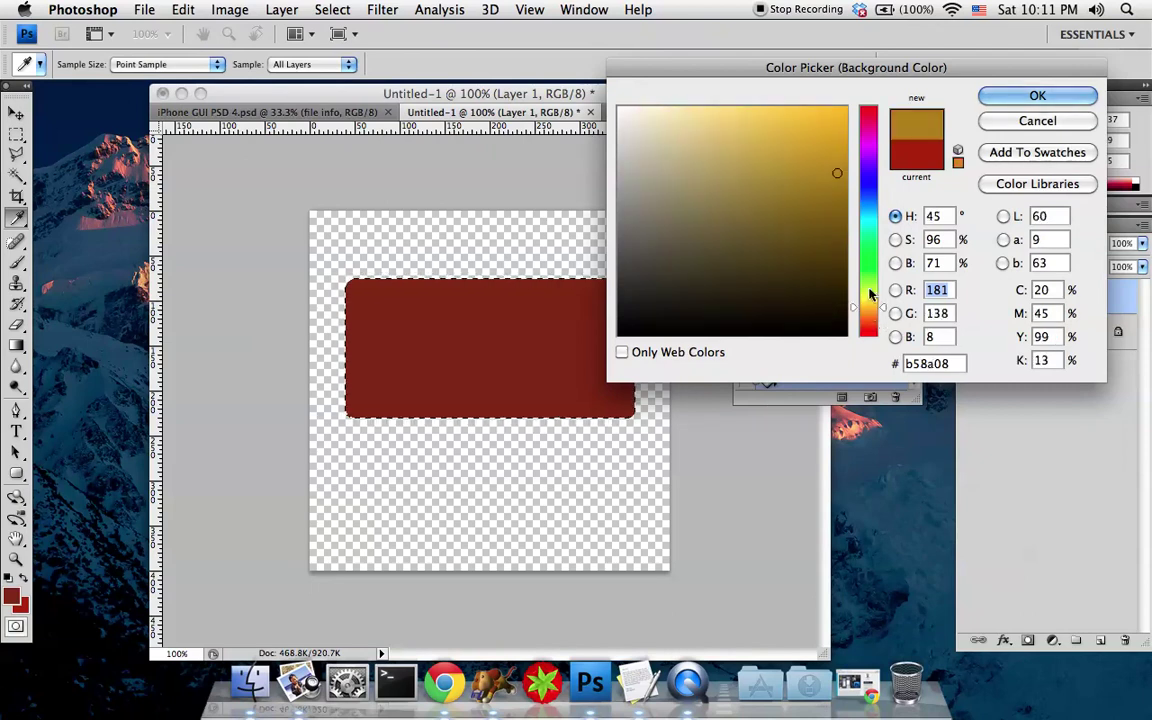
left_click_drag(836, 116, 873, 107)
key("Return")
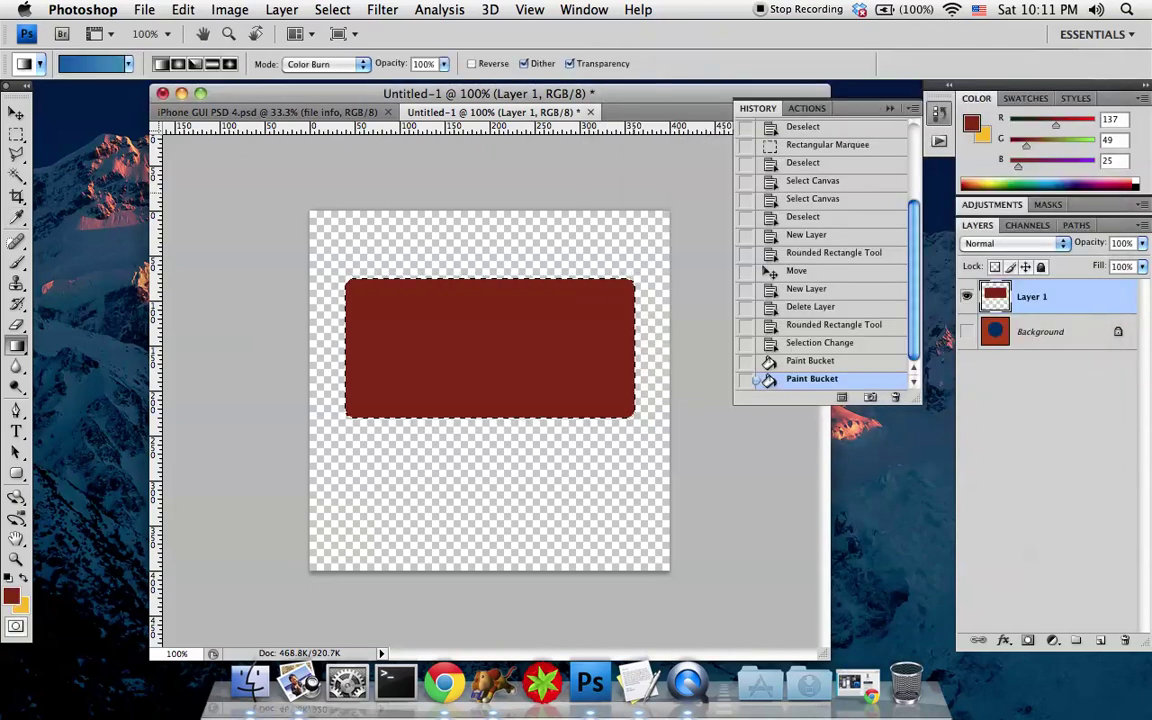
- Apply the Foreground to Background preset in the Gradient Editor for a dark red to golden yellow gradient
left_click(86, 68)
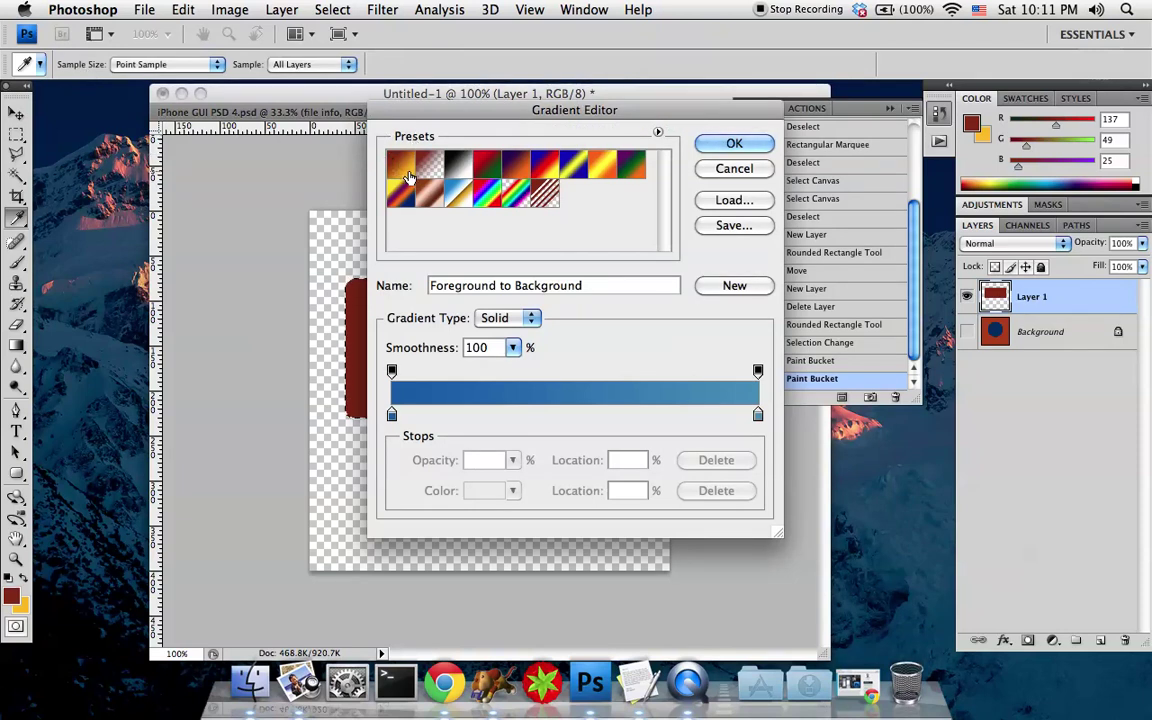
left_click(408, 176)
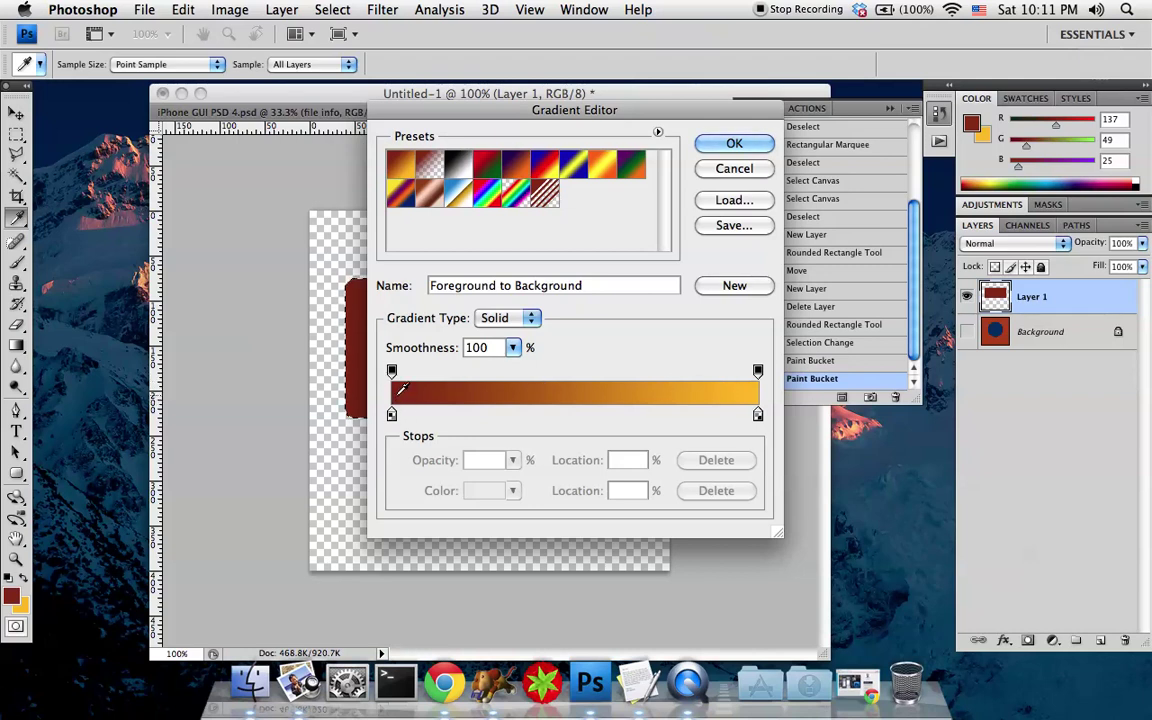
left_click(730, 145)
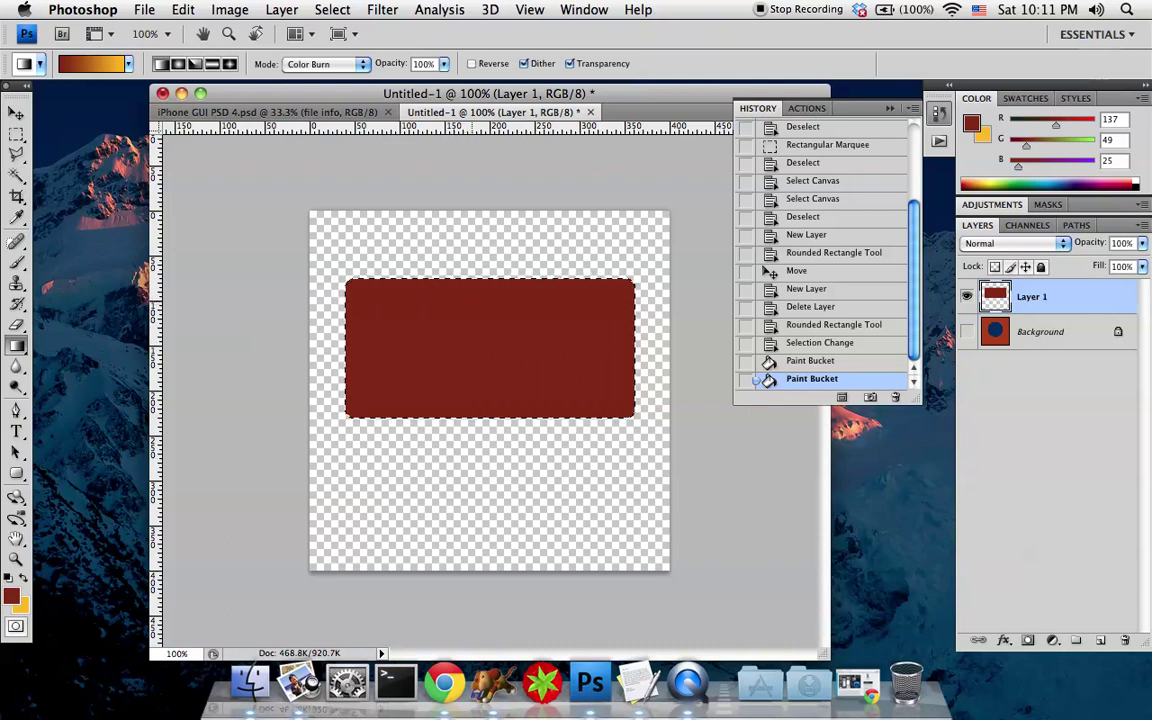
- Try several gradients in Color Burn mode across the selected rounded rectangle on Layer 1
left_click_drag(472, 345, 476, 347)
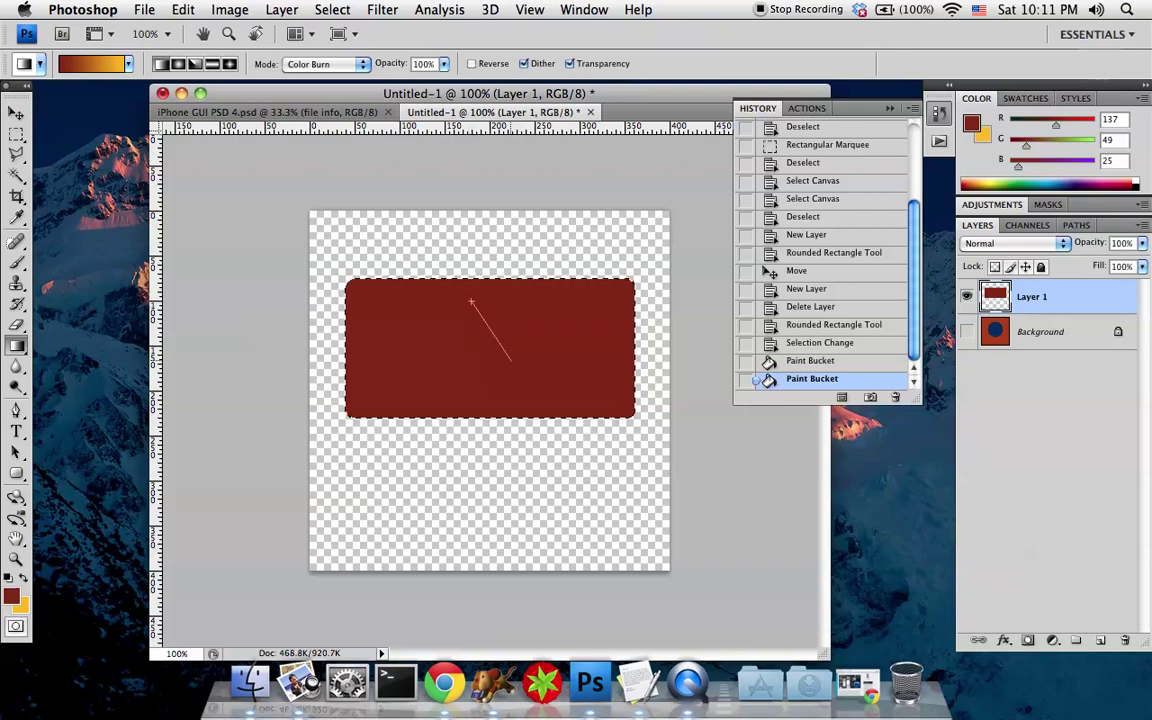
left_click_drag(530, 378, 440, 367)
left_click_drag(537, 380, 564, 387)
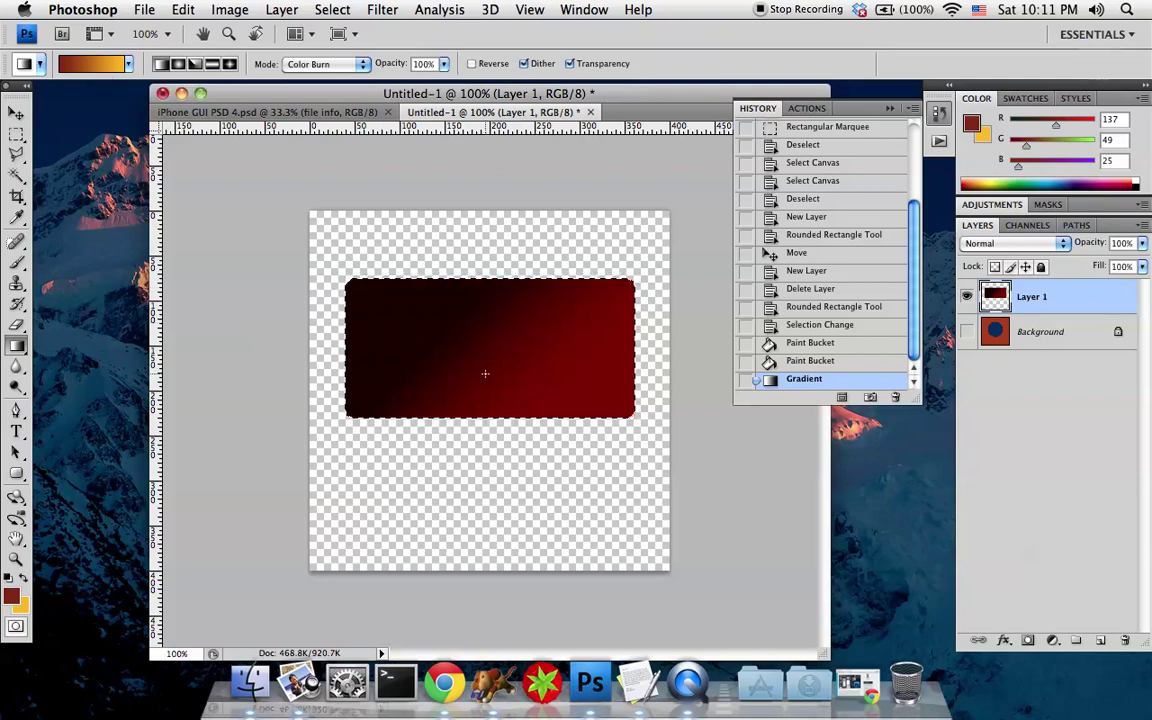
left_click_drag(491, 367, 491, 400)
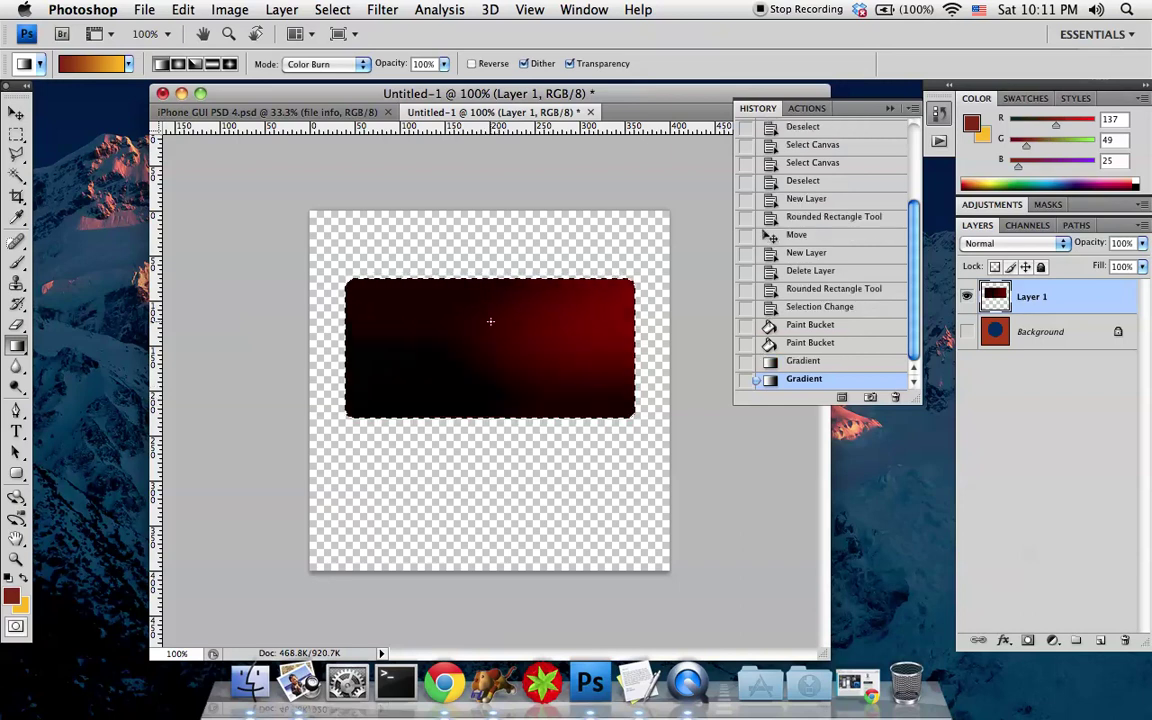
left_click(129, 64)
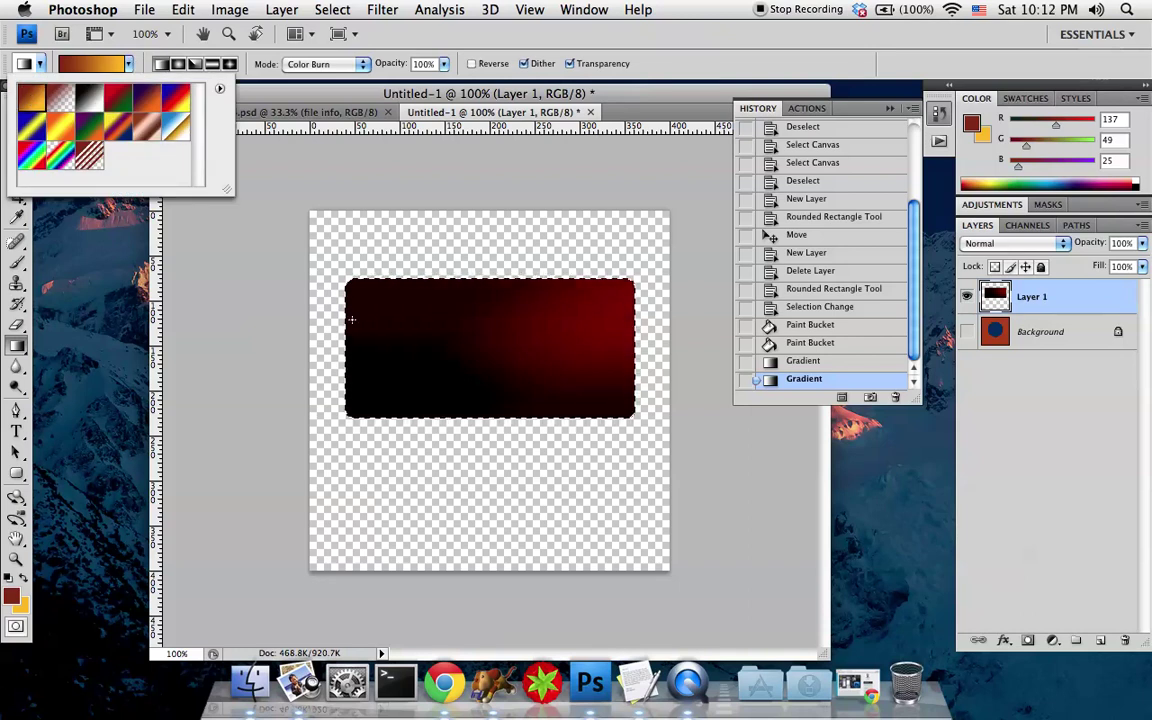
left_click_drag(469, 382, 467, 300)
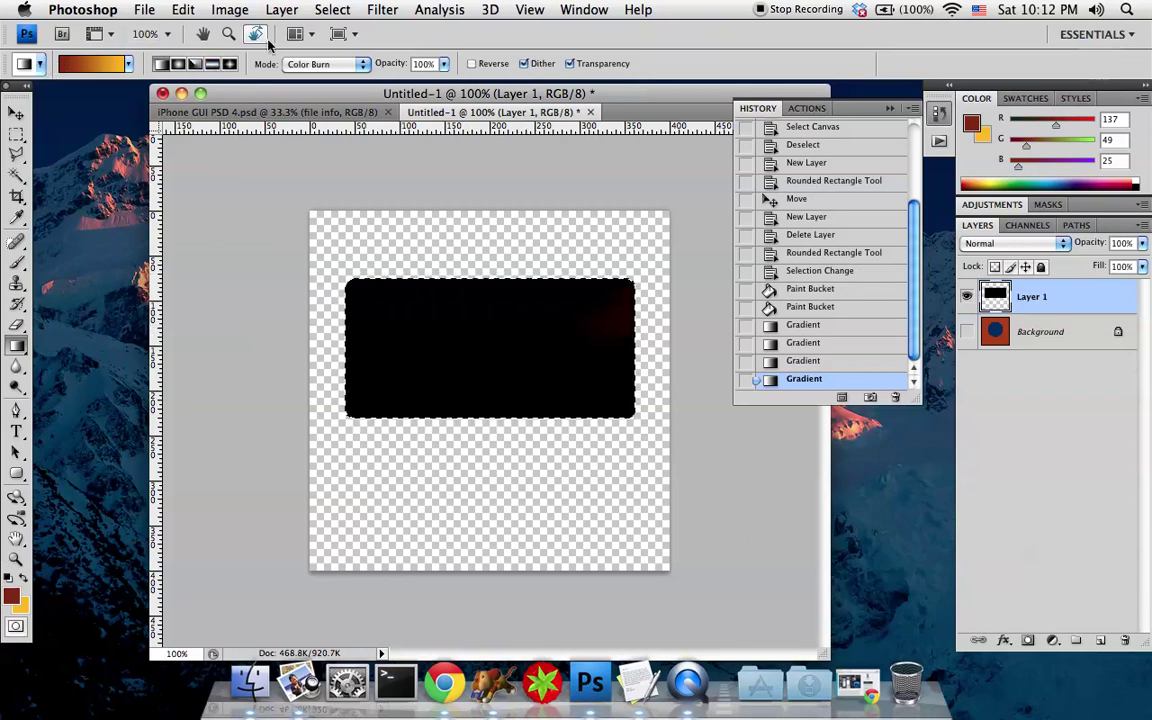
- Set the gradient's blending mode to Normal and draw vertical gradients across the rounded rectangle in both directions
left_click(300, 64)
mouse_move(324, 12)
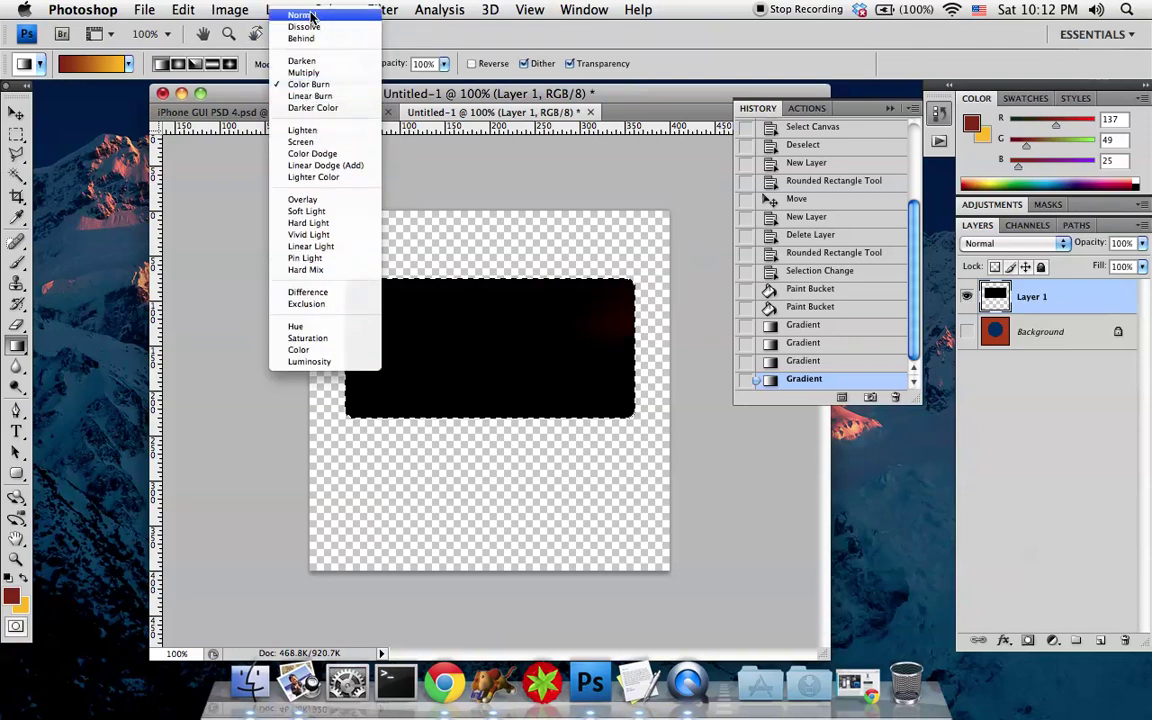
left_click(303, 16)
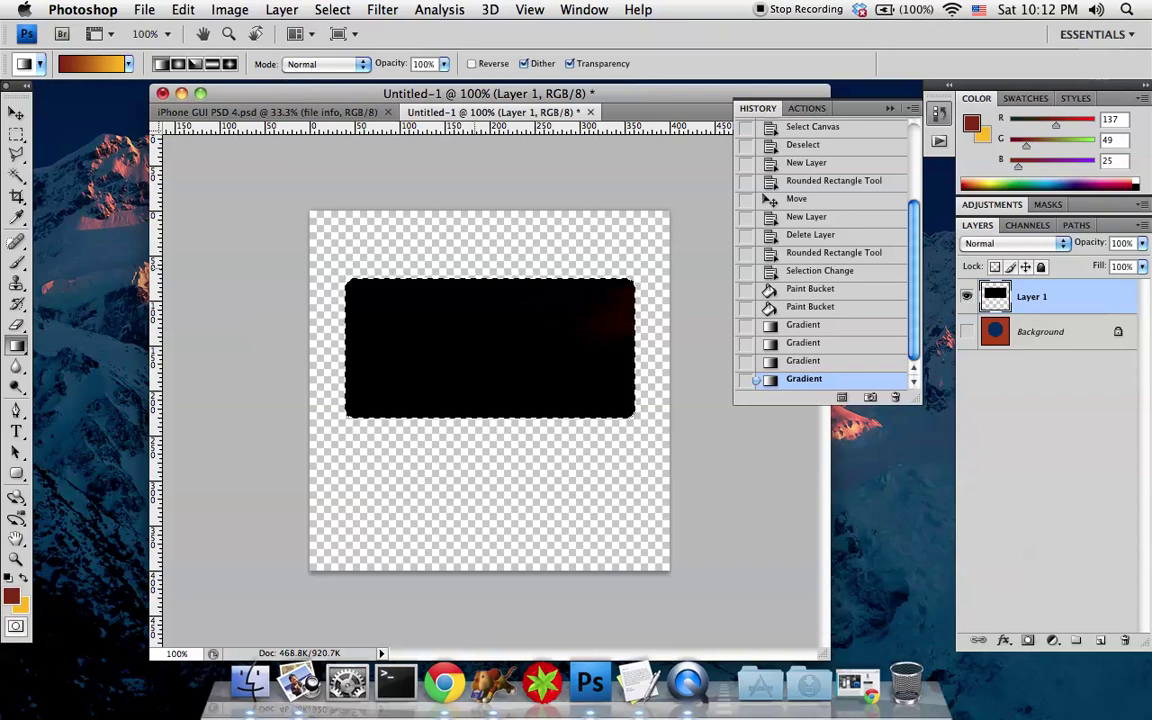
mouse_move(474, 310)
left_mouse_down()
mouse_move(474, 376)
mouse_move(476, 291)
left_mouse_up()
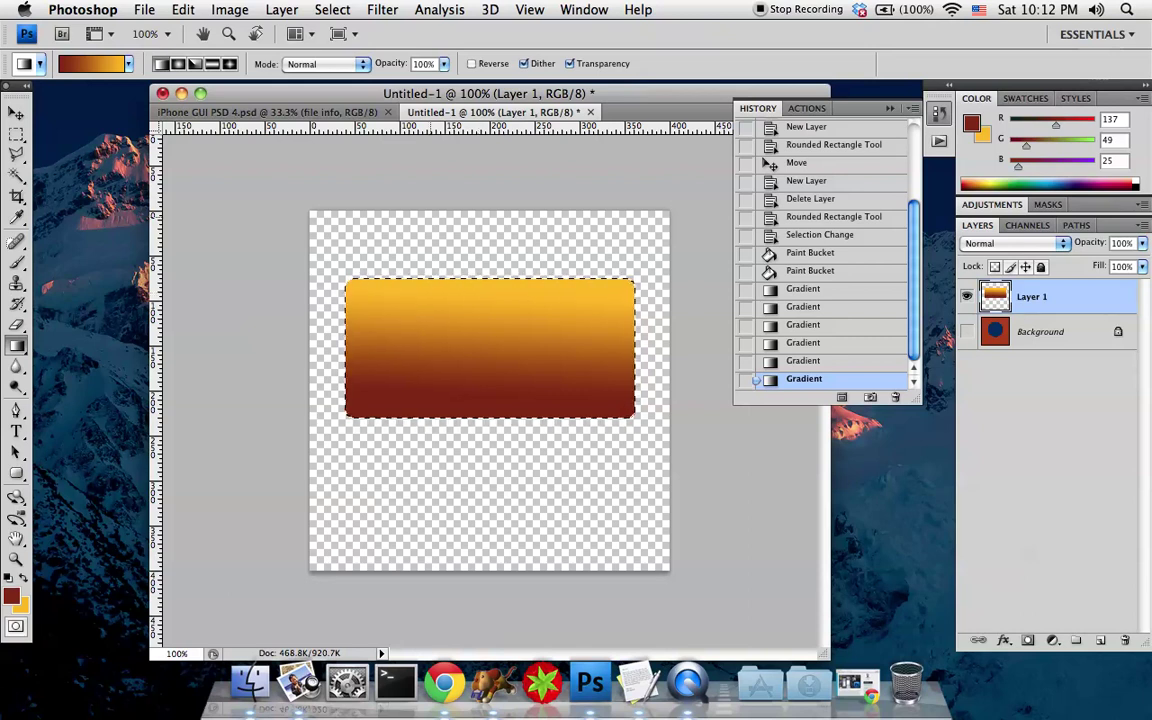
left_click_drag(481, 297, 482, 392)
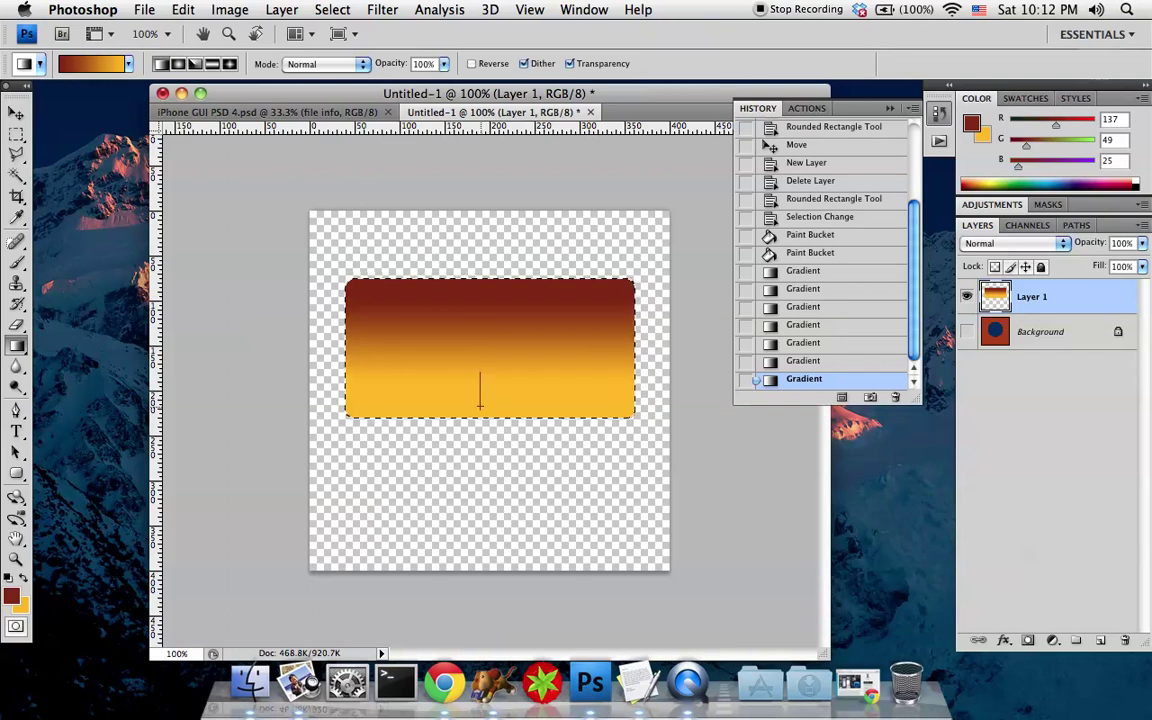
- Redraw the rectangle's gradient at various angles and lengths, including diagonal and vertical blends, to compare the transitions
left_click_drag(481, 405, 559, 392)
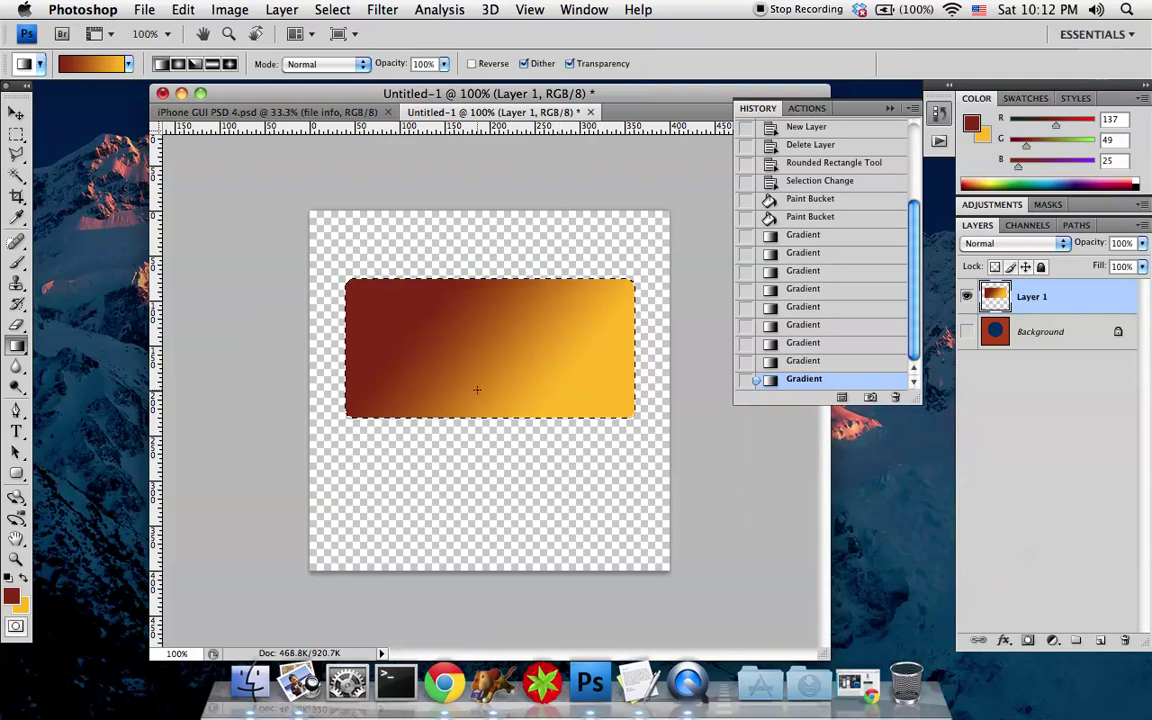
left_click_drag(430, 300, 560, 395)
left_click_drag(429, 303, 575, 390)
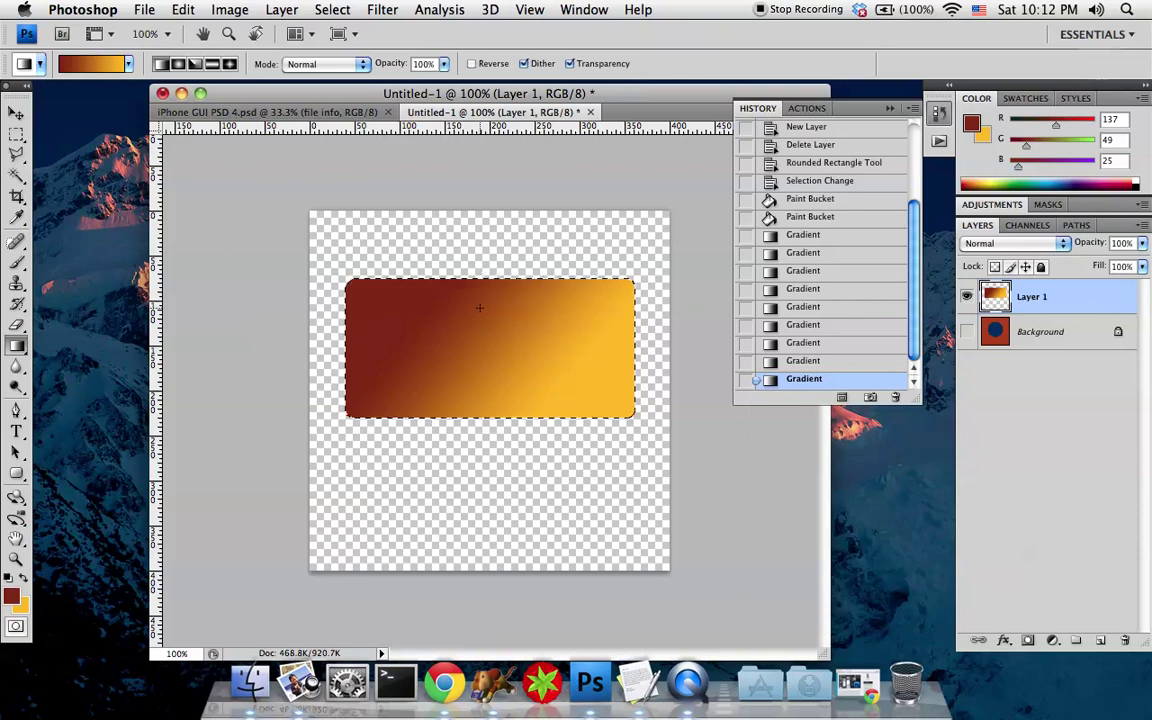
left_click_drag(479, 309, 479, 385)
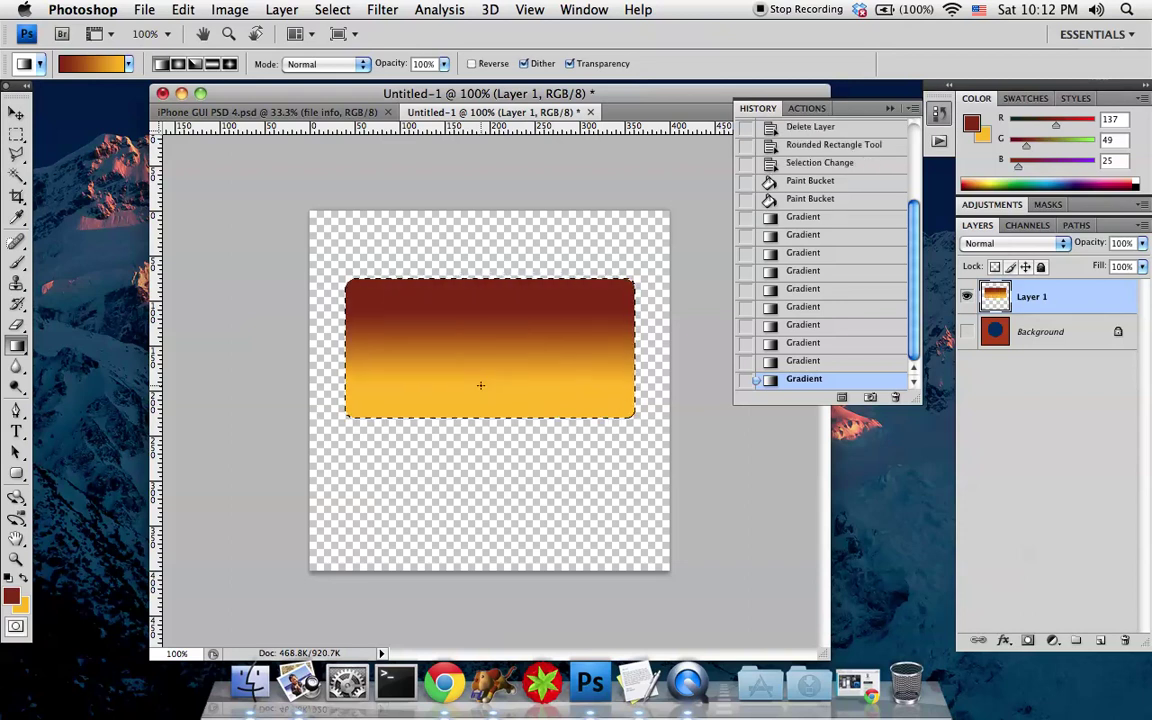
left_click_drag(546, 351, 504, 351)
left_click_drag(417, 334, 463, 392)
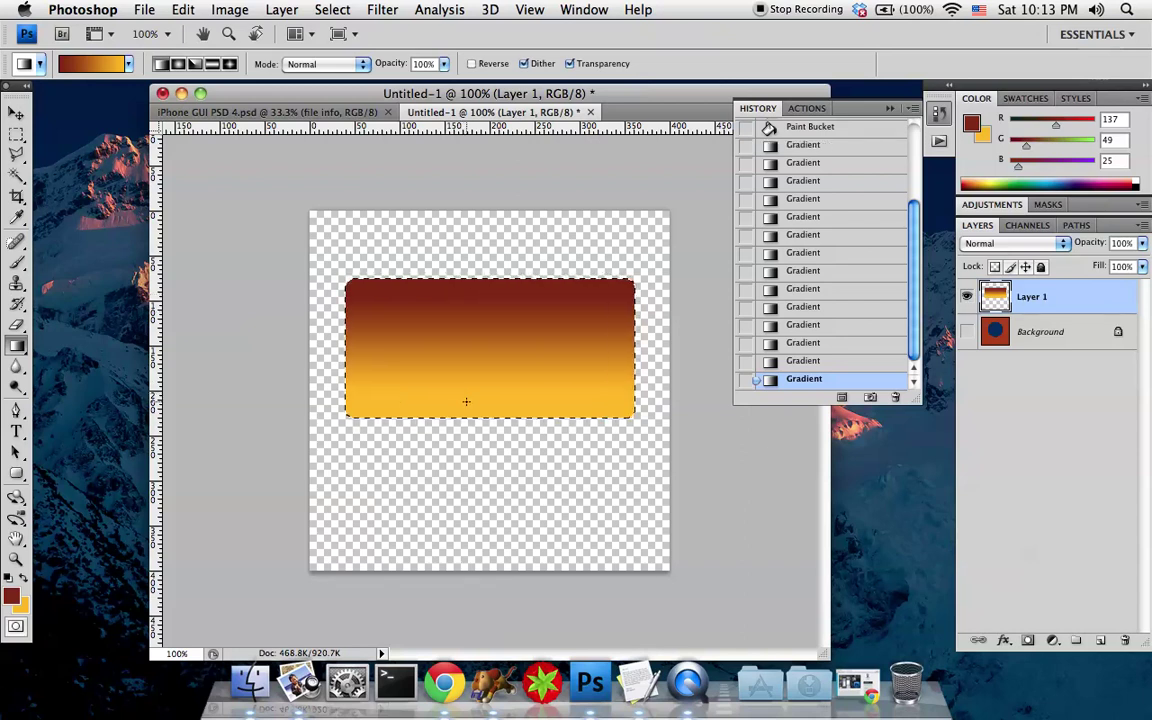
- Fill the rectangle with a long vertical gradient from orange at the top to dark red at the bottom, and deselect it
left_click_drag(463, 276, 478, 400)
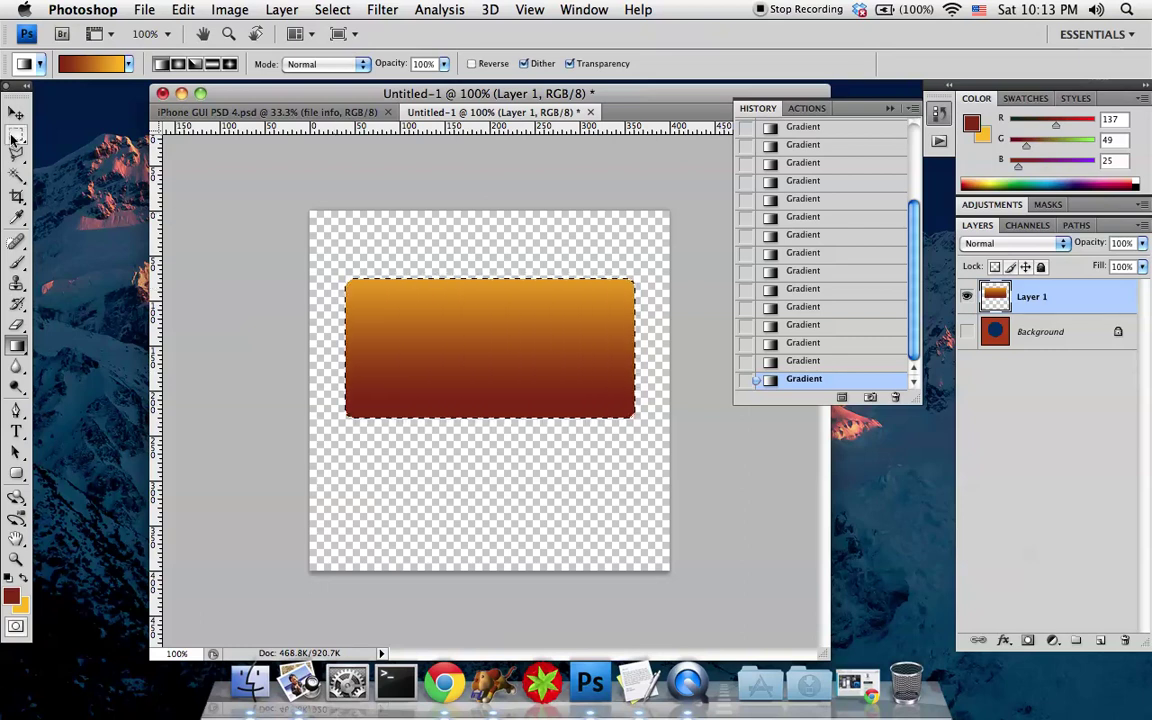
left_click(14, 136)
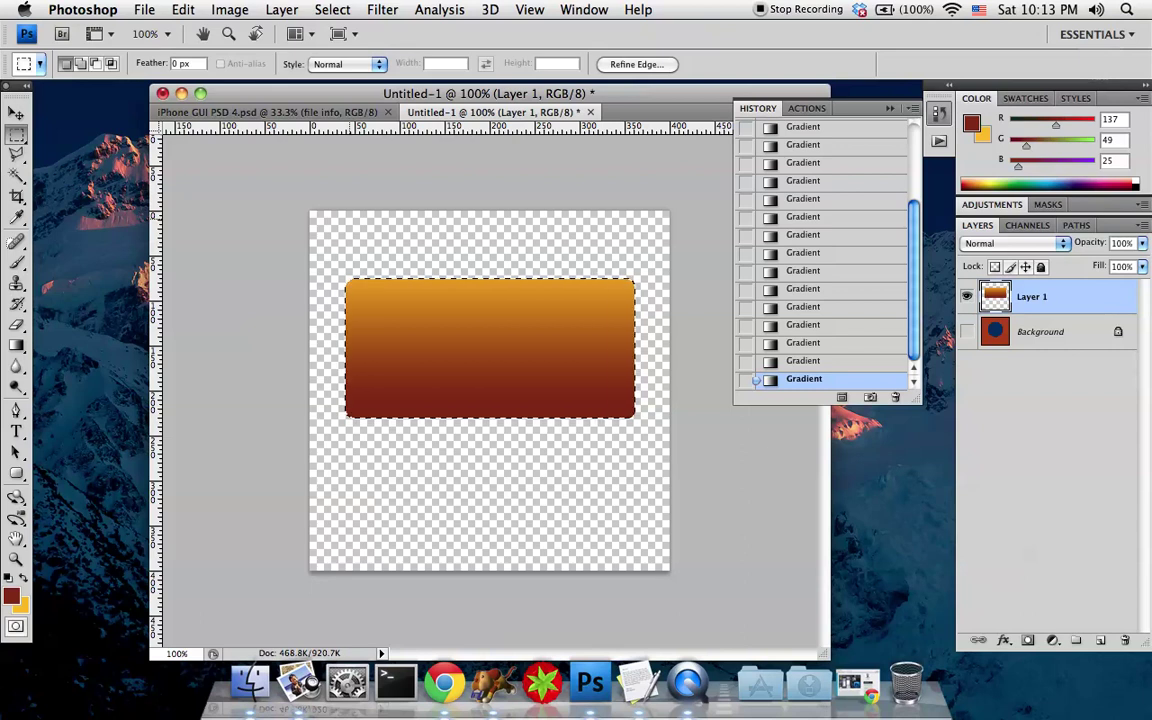
key("super+d")
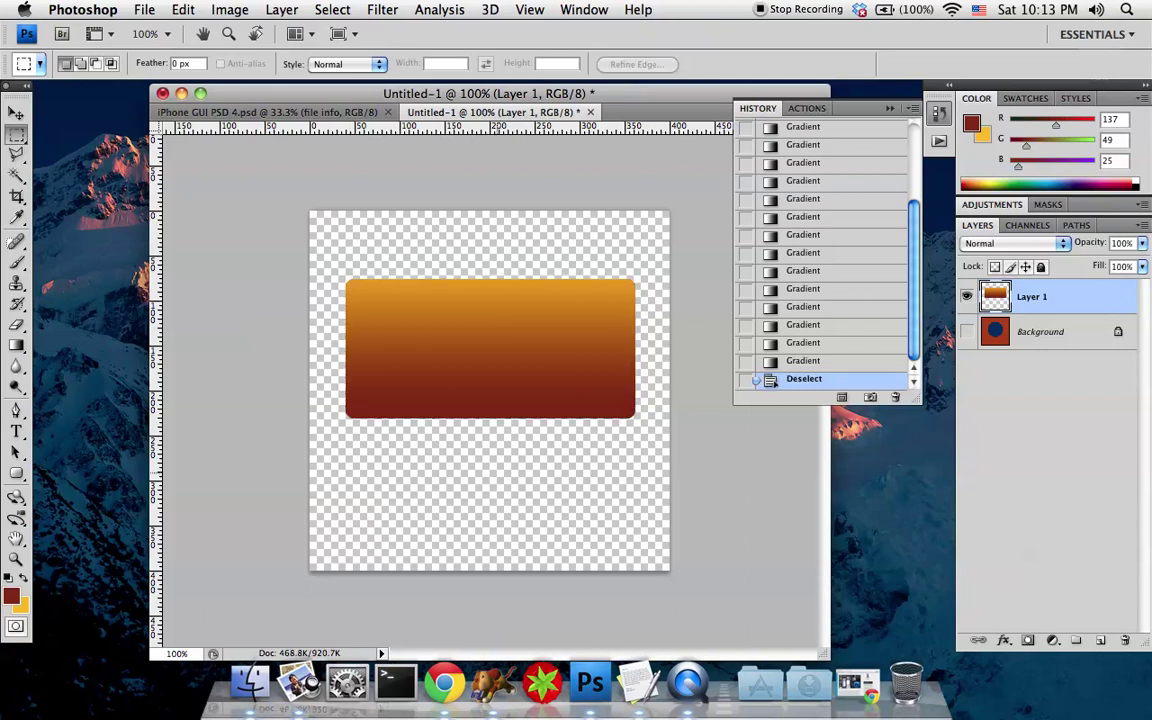
- Select the transparent area around the gradient rectangle with the Magic Wand at tolerance 10, and invert the selection
left_click(18, 178)
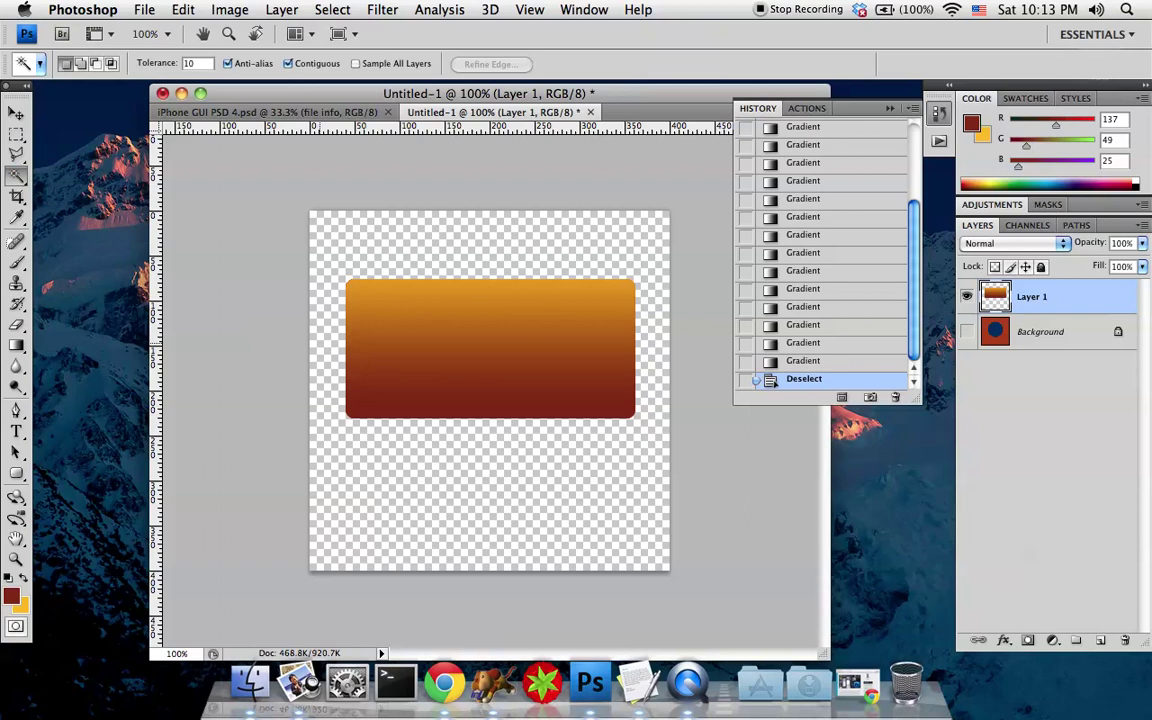
left_click(459, 330)
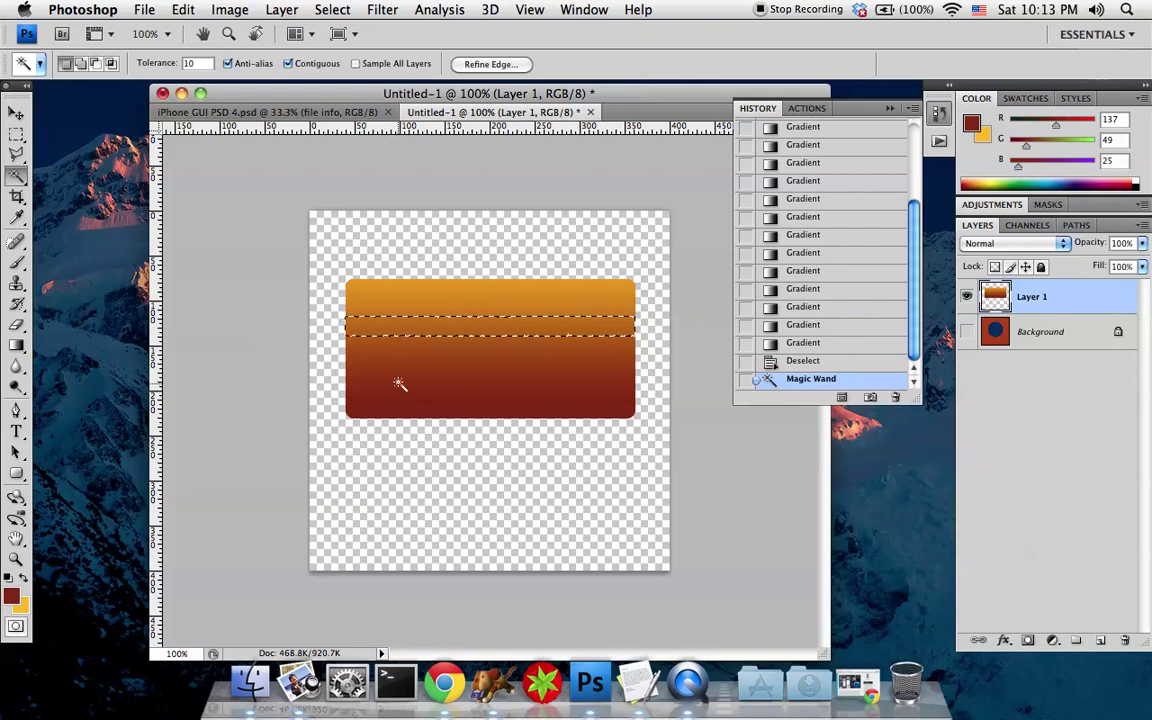
left_click(438, 250)
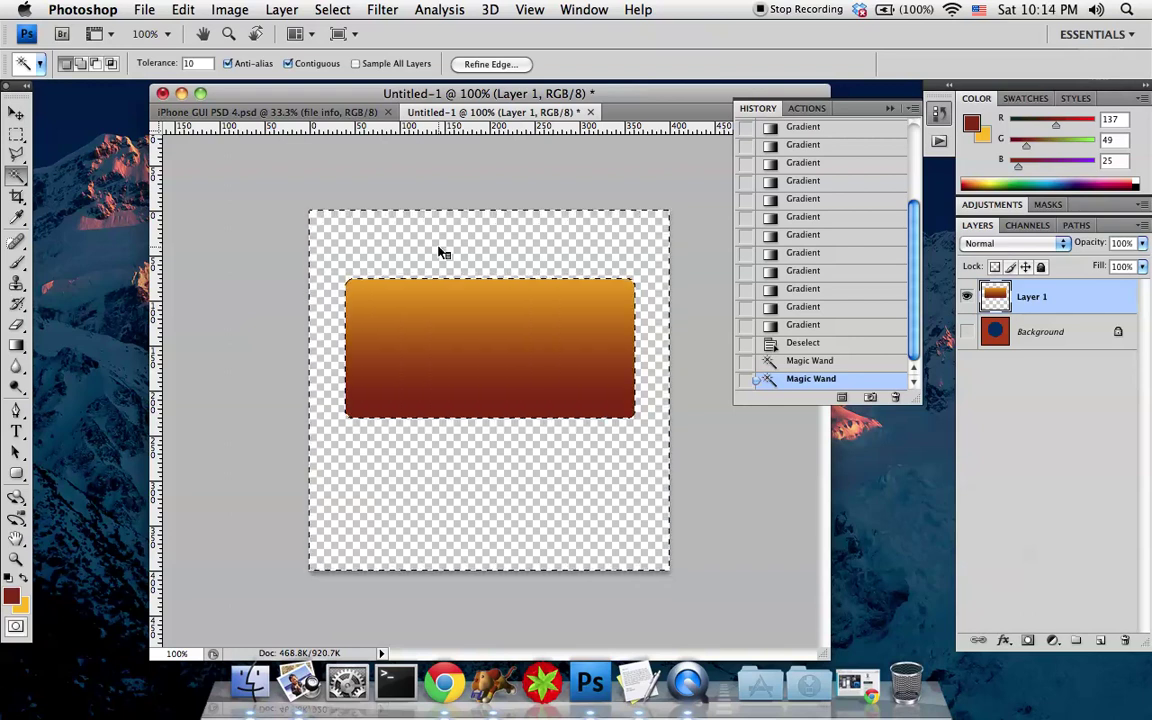
right_click(440, 251)
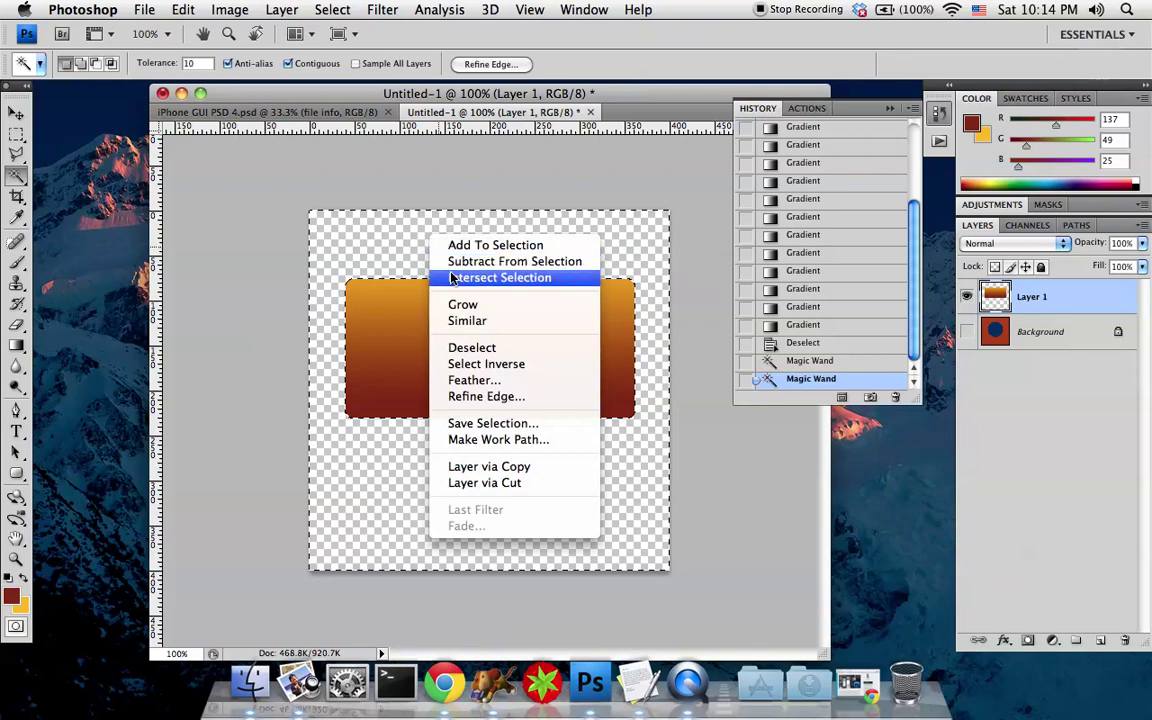
left_click(455, 364)
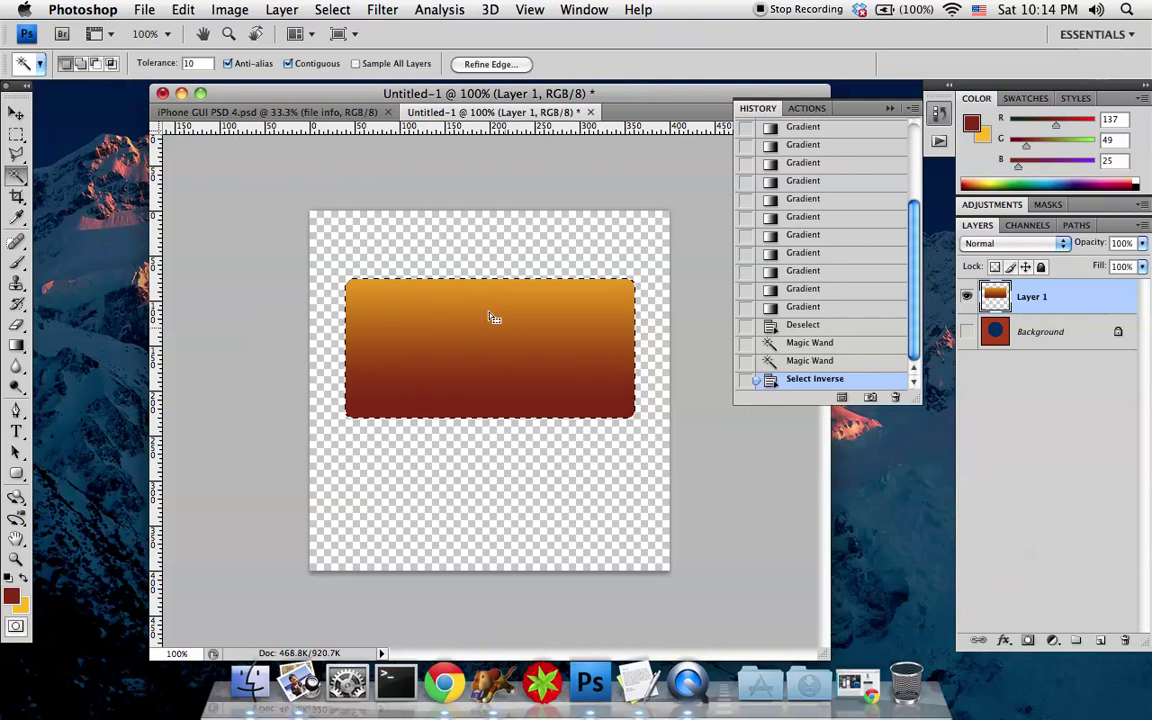
- Move the selected rectangle about 12 px right and 16 px down with the Move tool, and deselect it
left_click_drag(447, 380, 441, 414)
key("super+z")
left_click(16, 113)
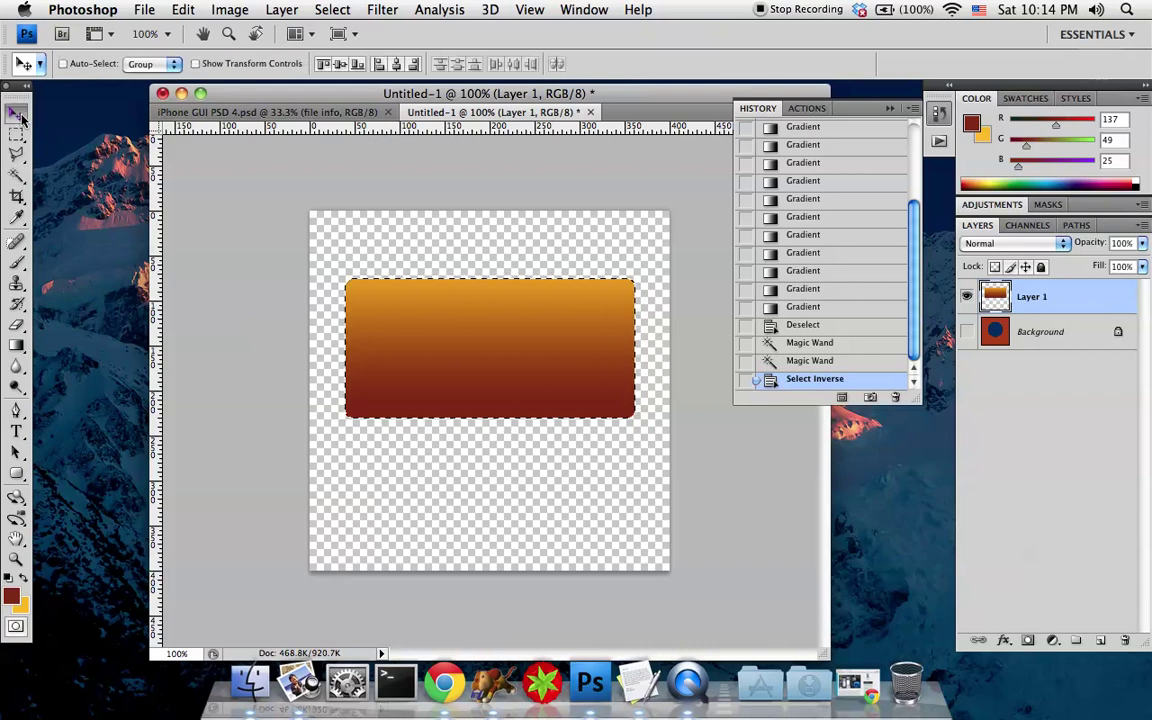
left_click_drag(458, 300, 472, 321)
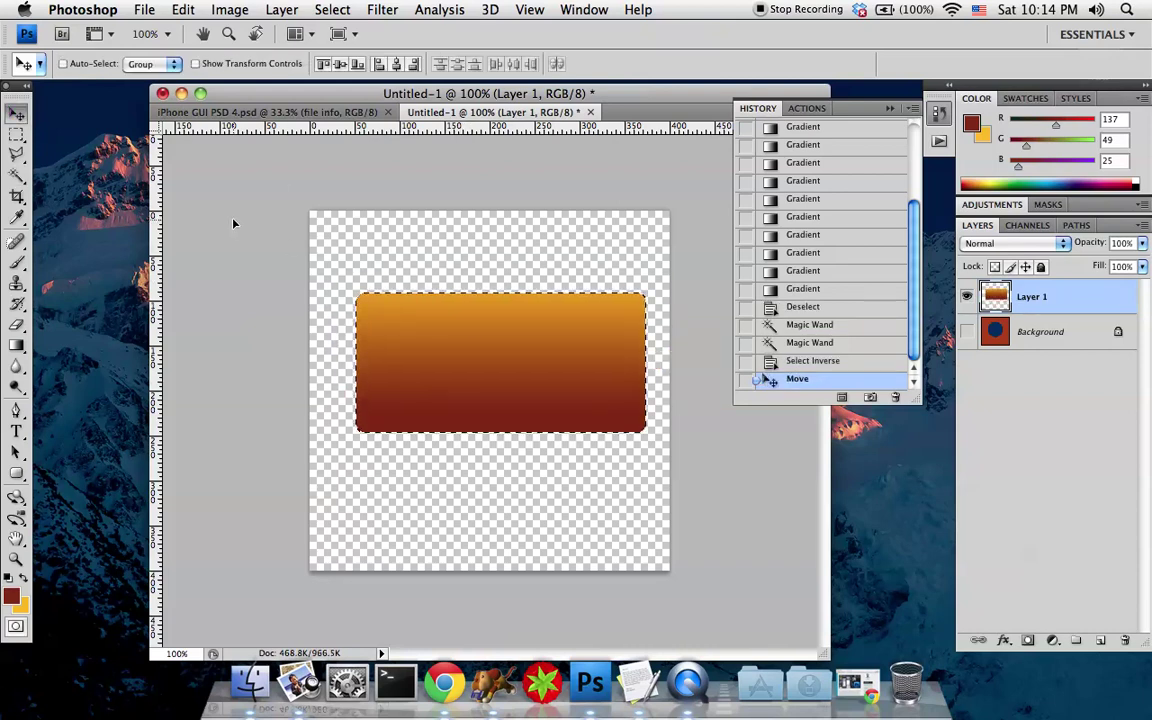
left_click(16, 133)
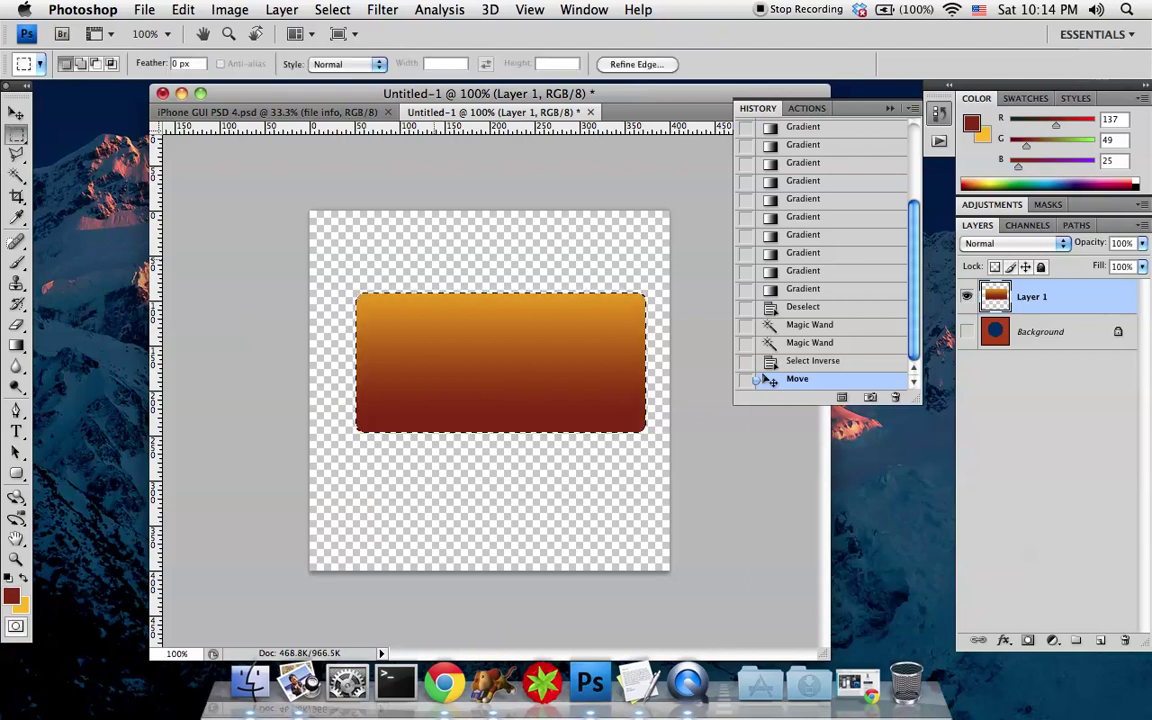
key("super+d")
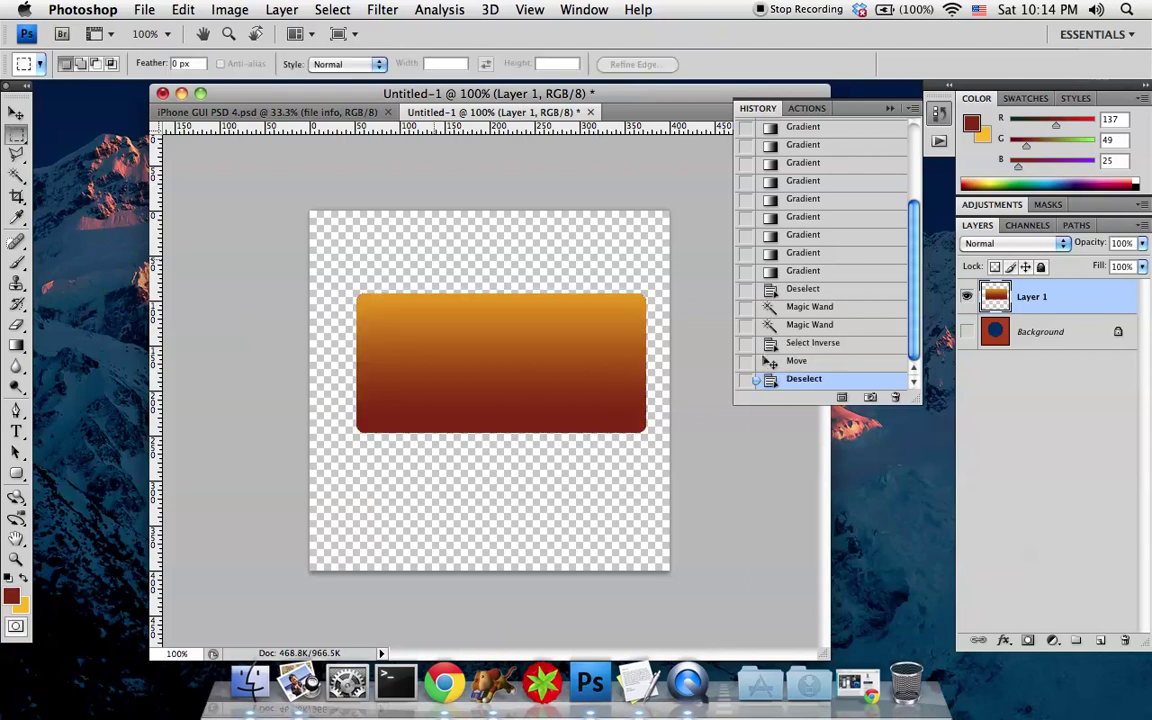
- Free-transform the rectangle on Layer 1, scaling it proportionally to about 87.5% and setting its width to 50%
left_click(206, 8)
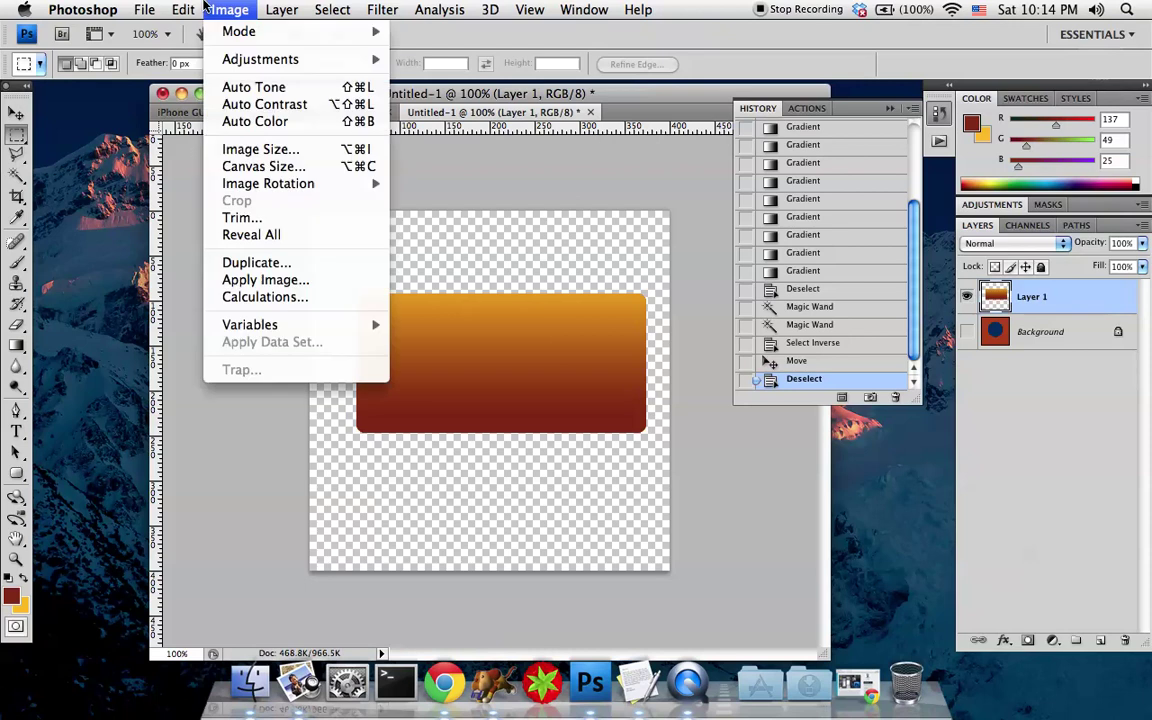
mouse_move(199, 7)
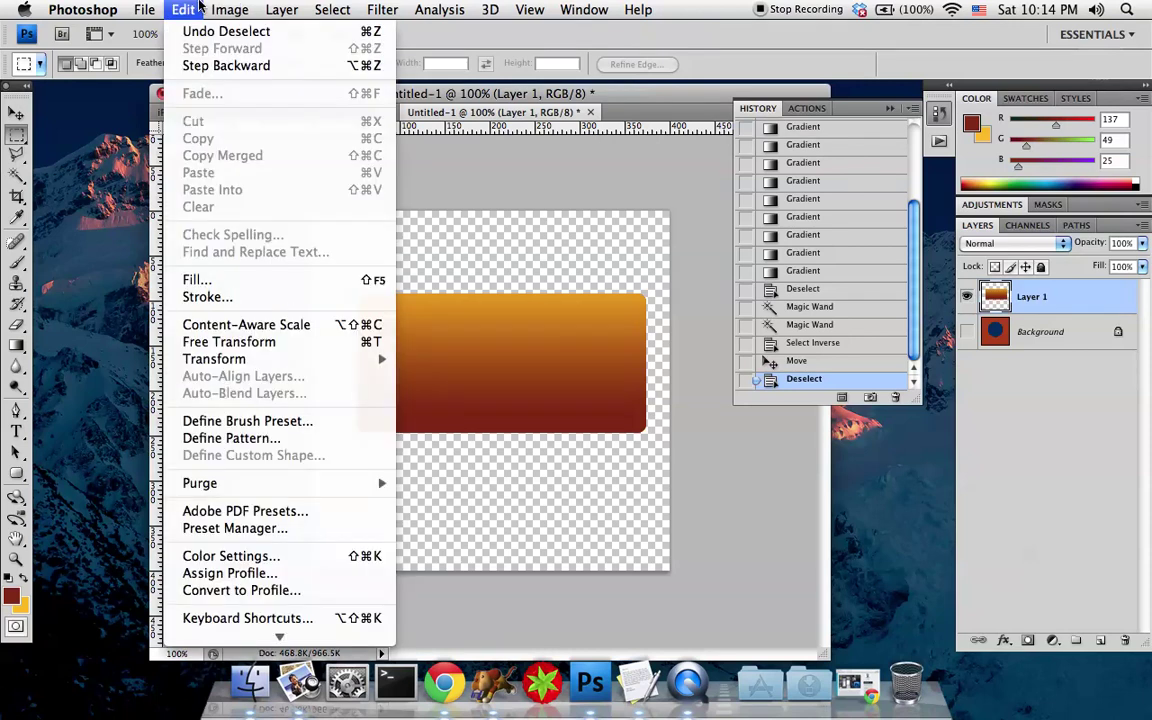
left_click(257, 343)
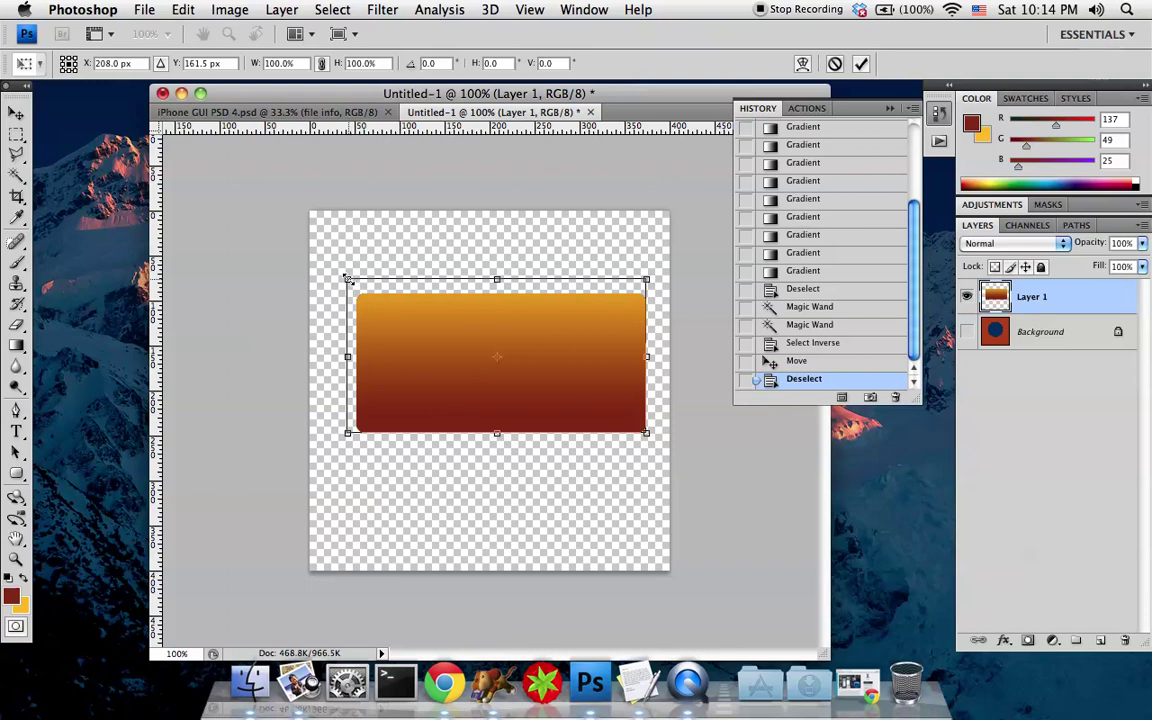
left_click_drag(347, 279, 398, 281)
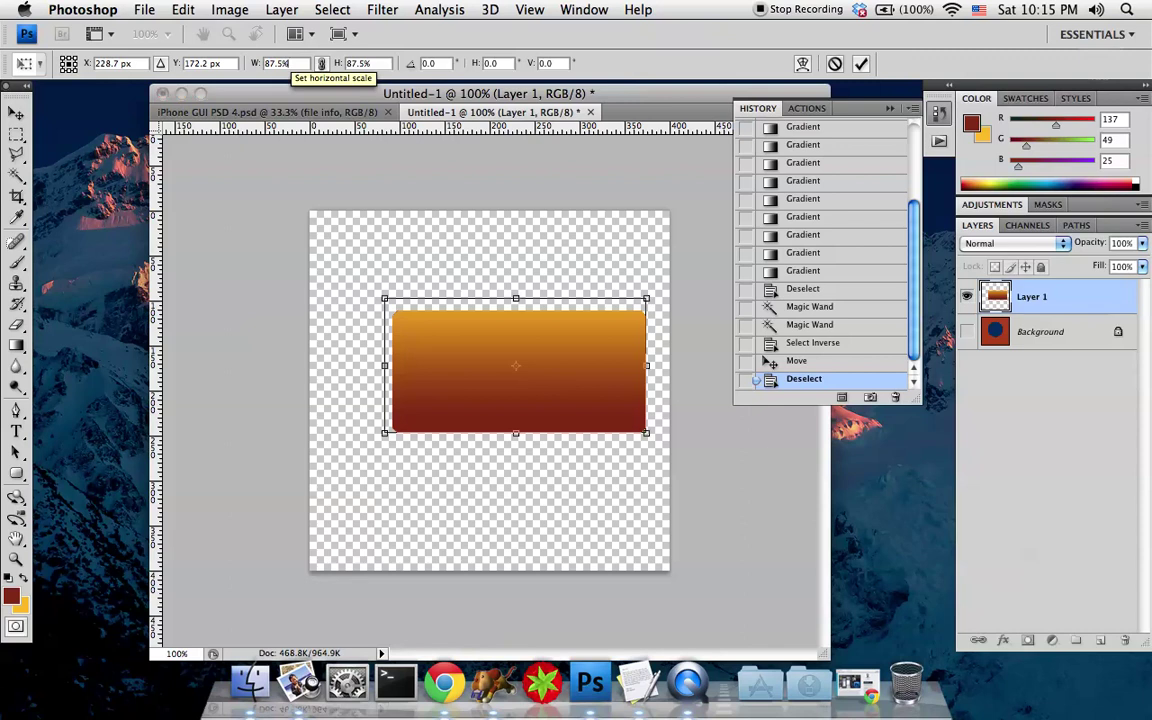
left_click(252, 64)
type("50")
key("Tab")
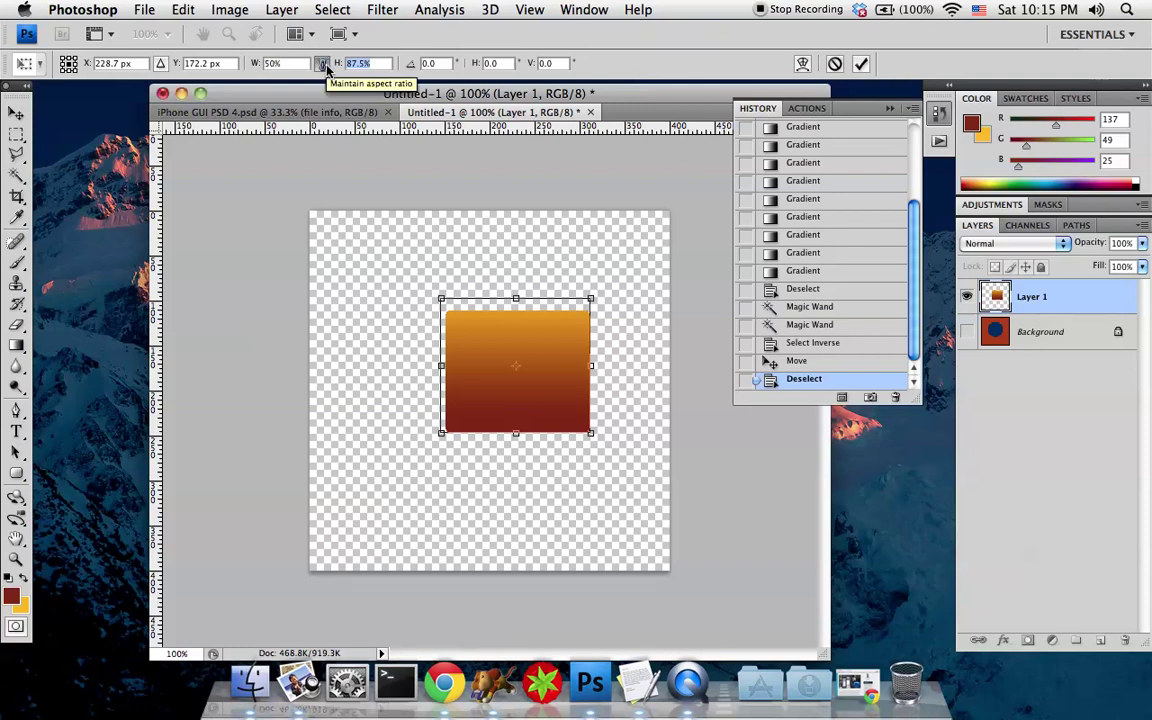
- Maintain the aspect ratio, scale the rectangle to 50% and rotate it by 45 degrees
left_click(324, 65)
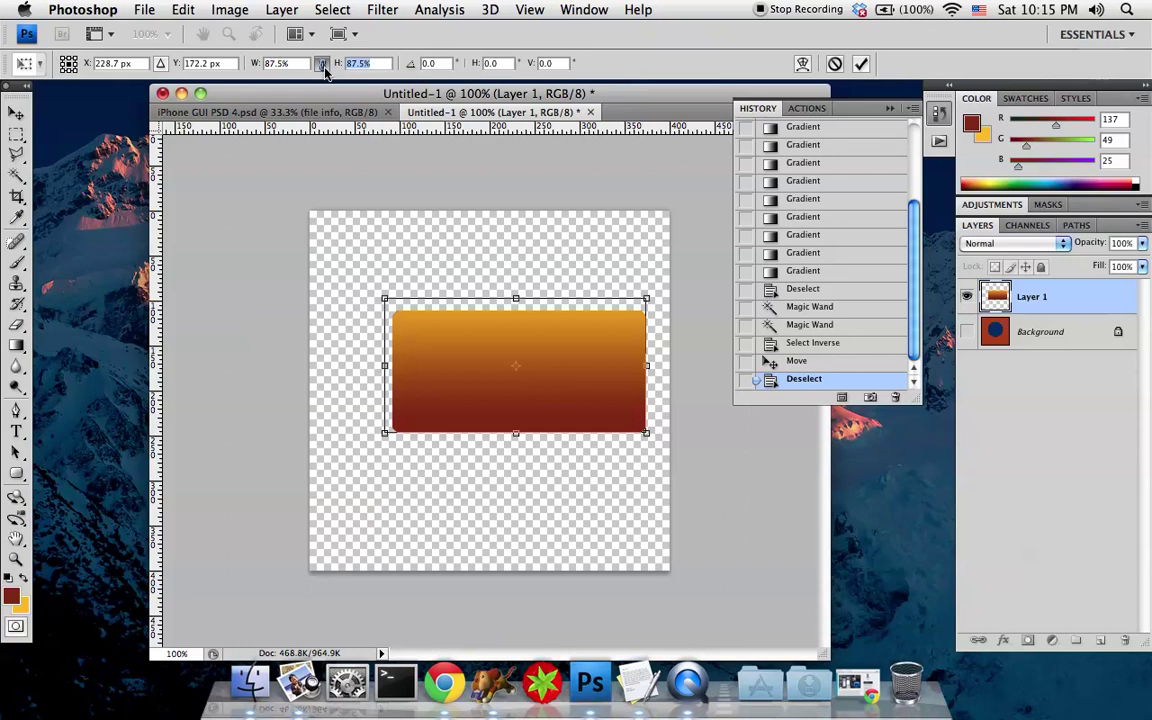
key("shift+Tab")
type("50")
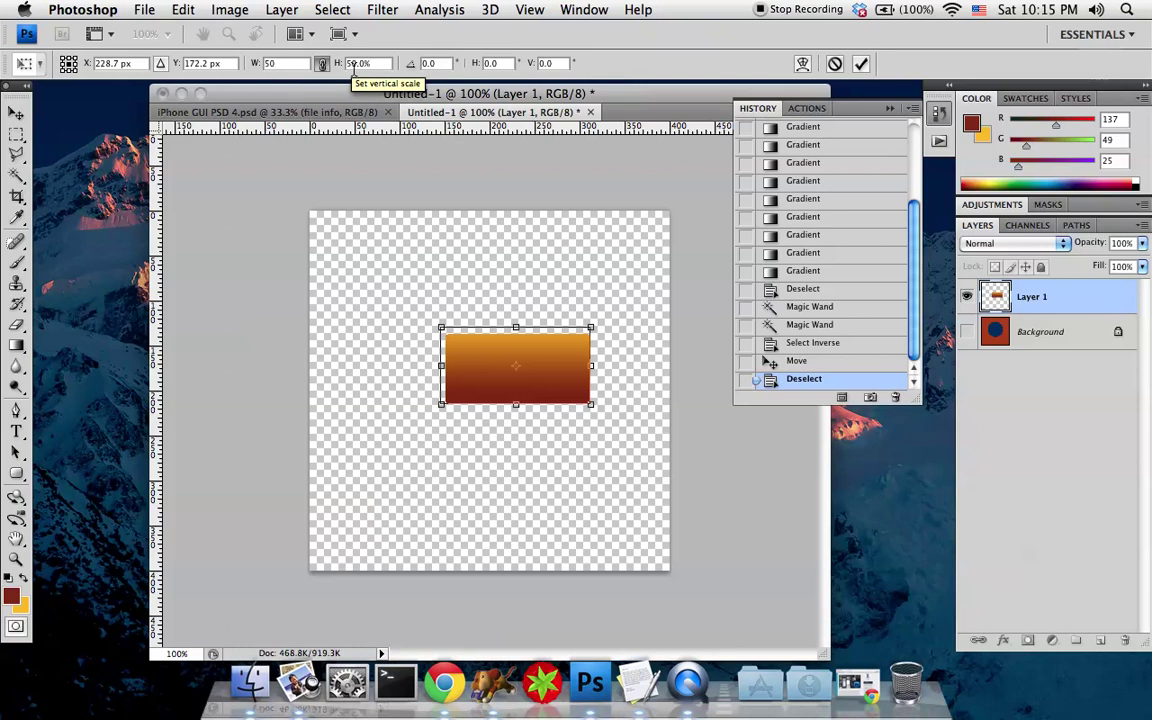
left_click(424, 64)
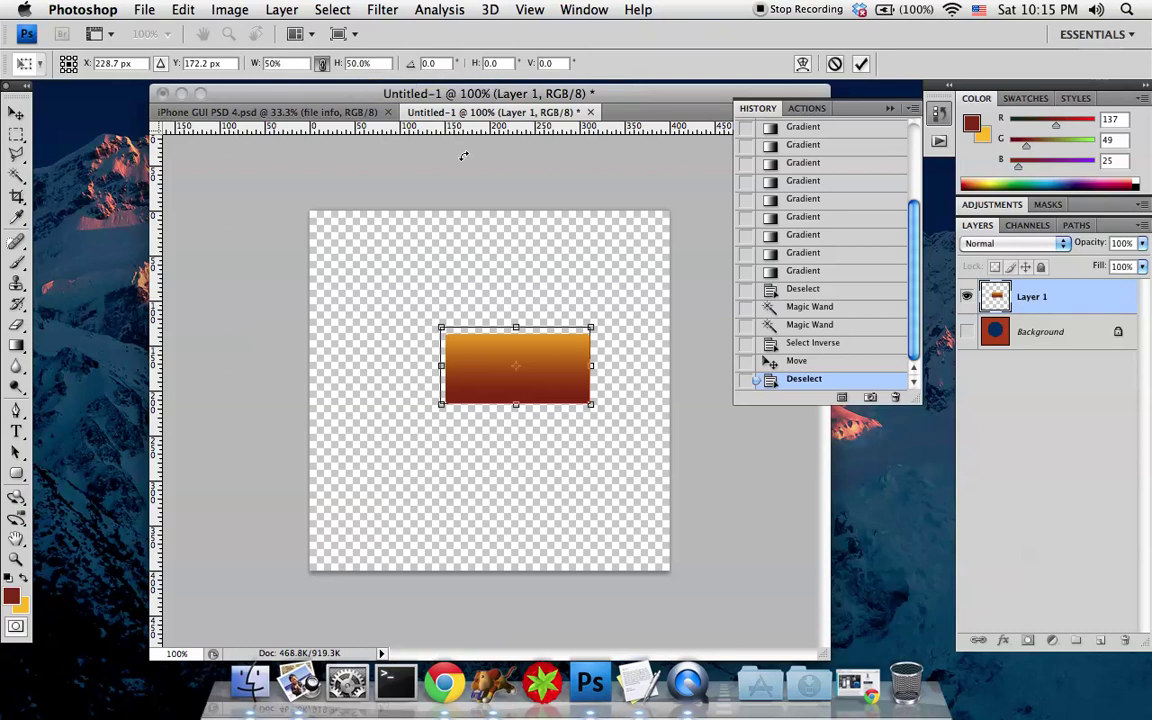
type("45")
key("Return")
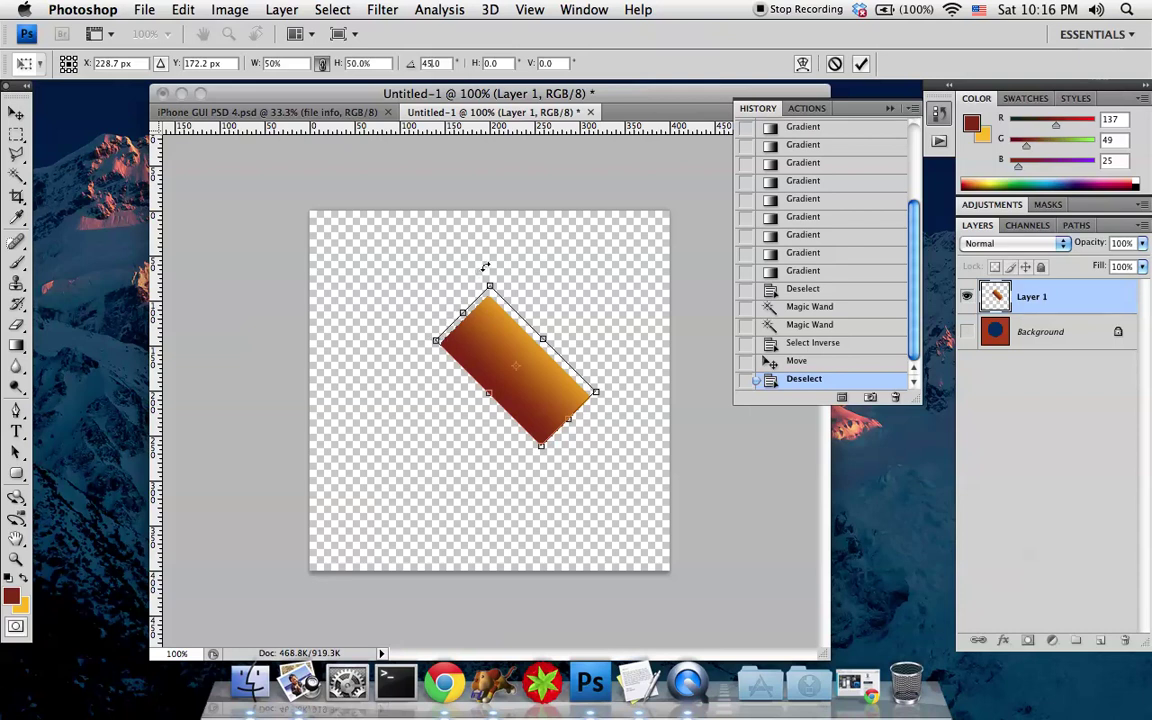
- Rotate the rectangle freehand to about -173 degrees, stretch it to about 78% width and 86.5% height, and cancel the transformation
left_click_drag(485, 266, 414, 350)
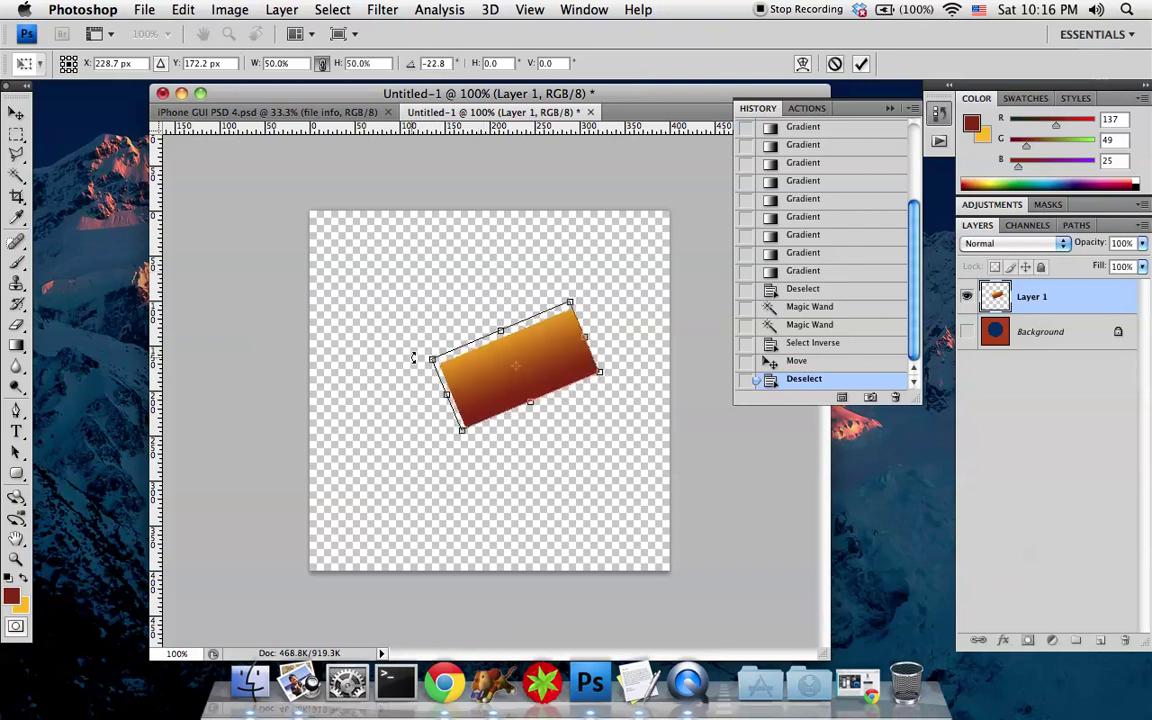
left_click_drag(413, 357, 594, 418)
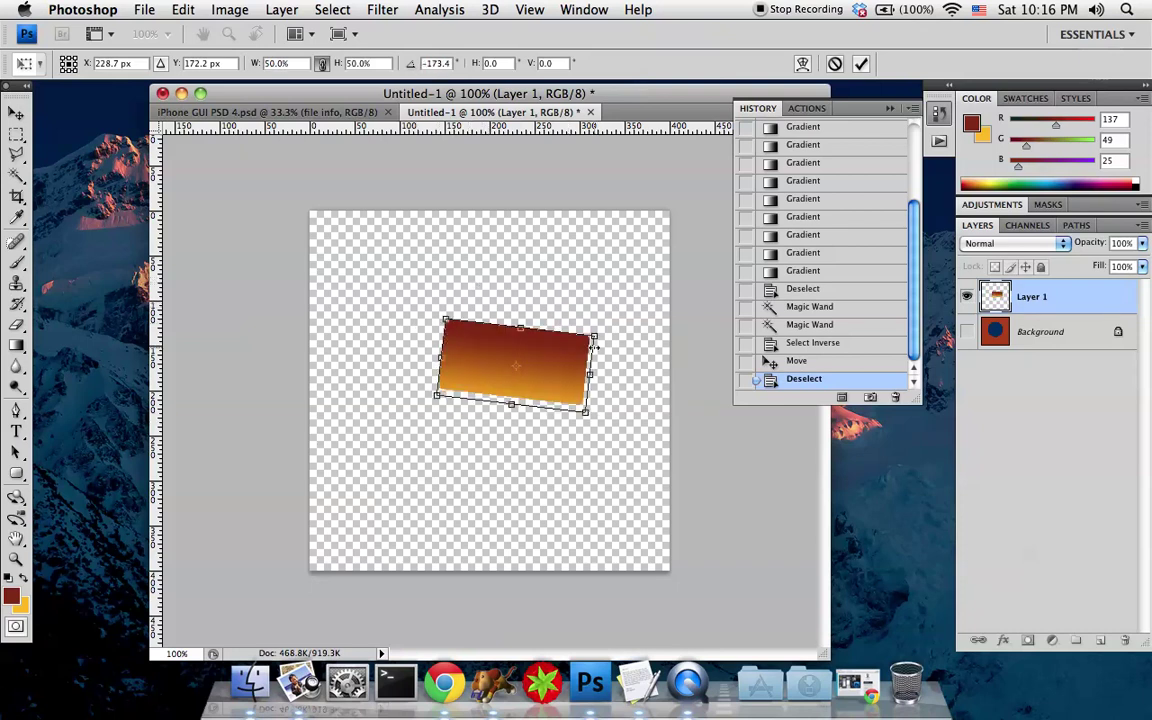
left_click_drag(594, 336, 611, 313)
left_click_drag(535, 320, 537, 272)
left_click_drag(443, 326, 378, 324)
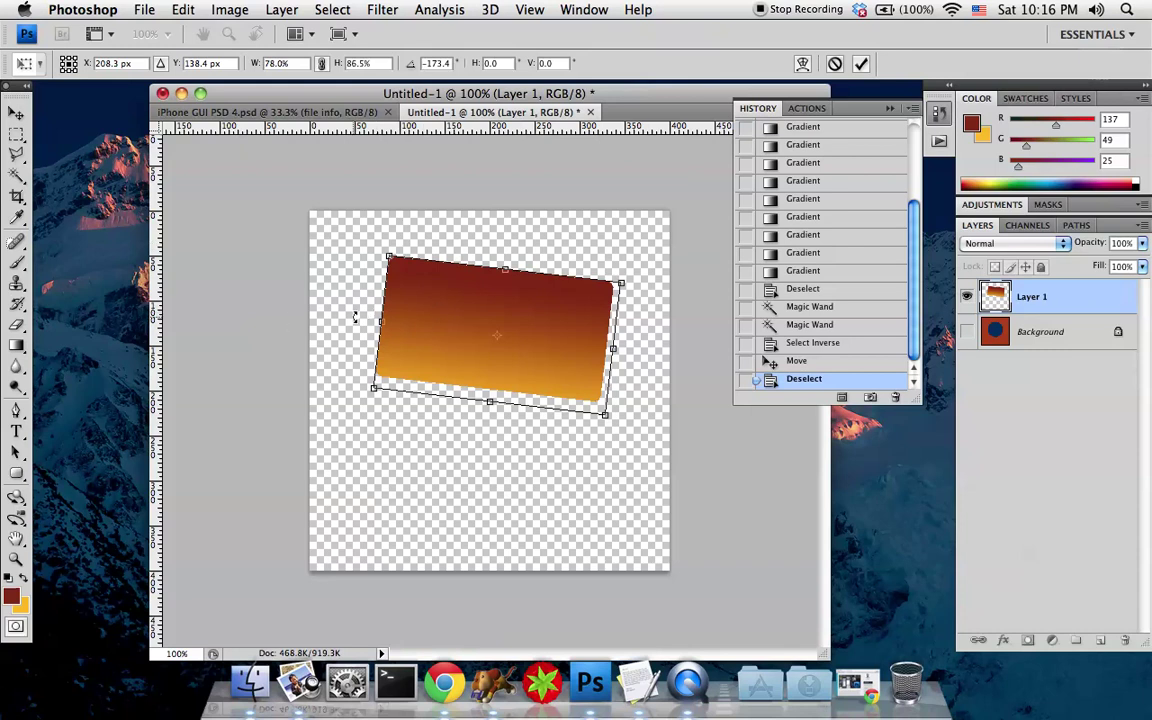
key("Escape")
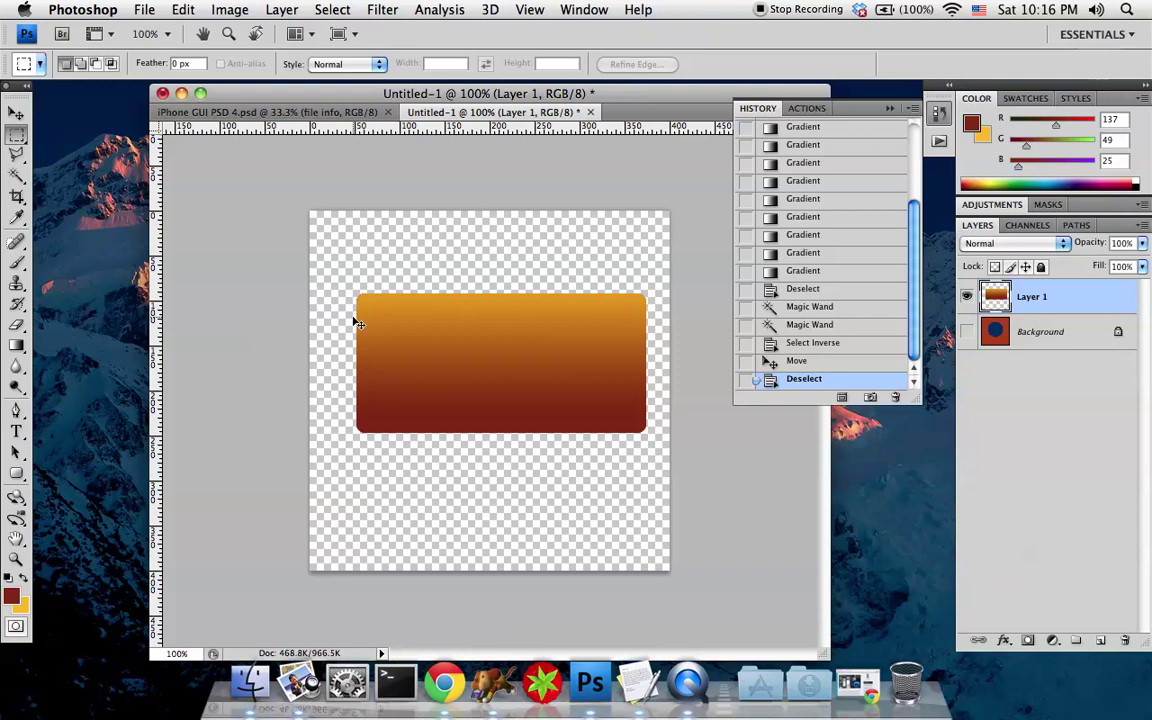
- Free-transform the rectangle to about 51% width and 33% height, and apply the transformation
key("ctrl+t")
left_click_drag(349, 281, 495, 355)
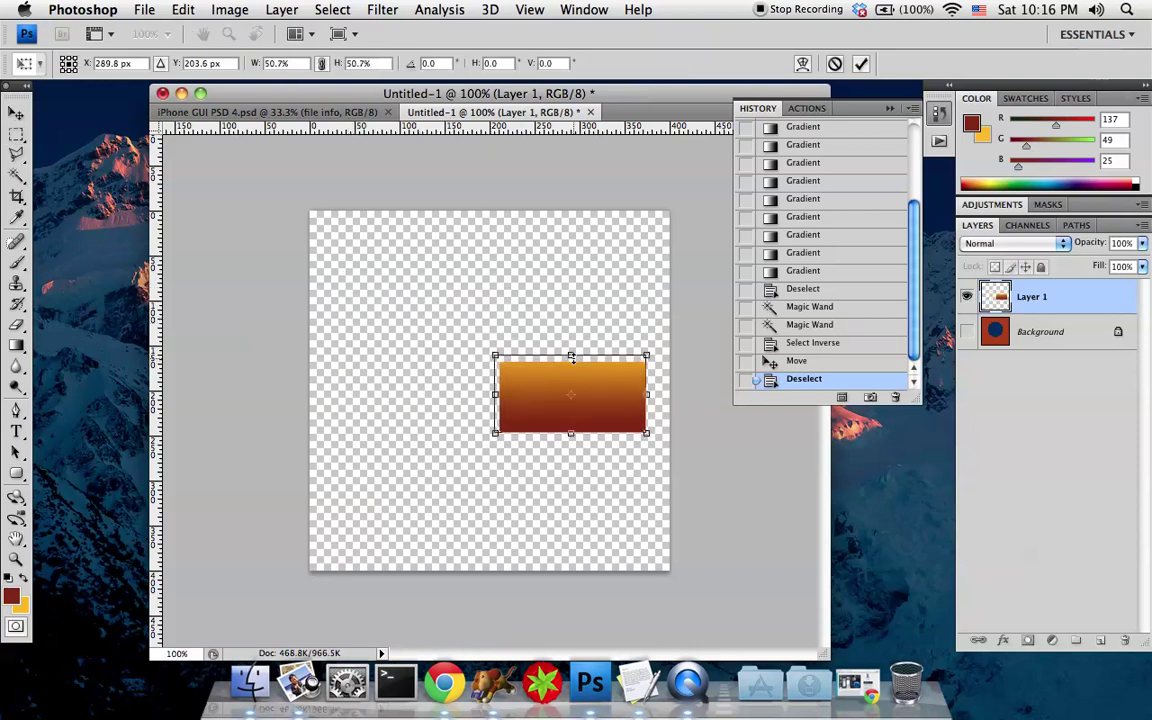
left_click_drag(571, 354, 571, 381)
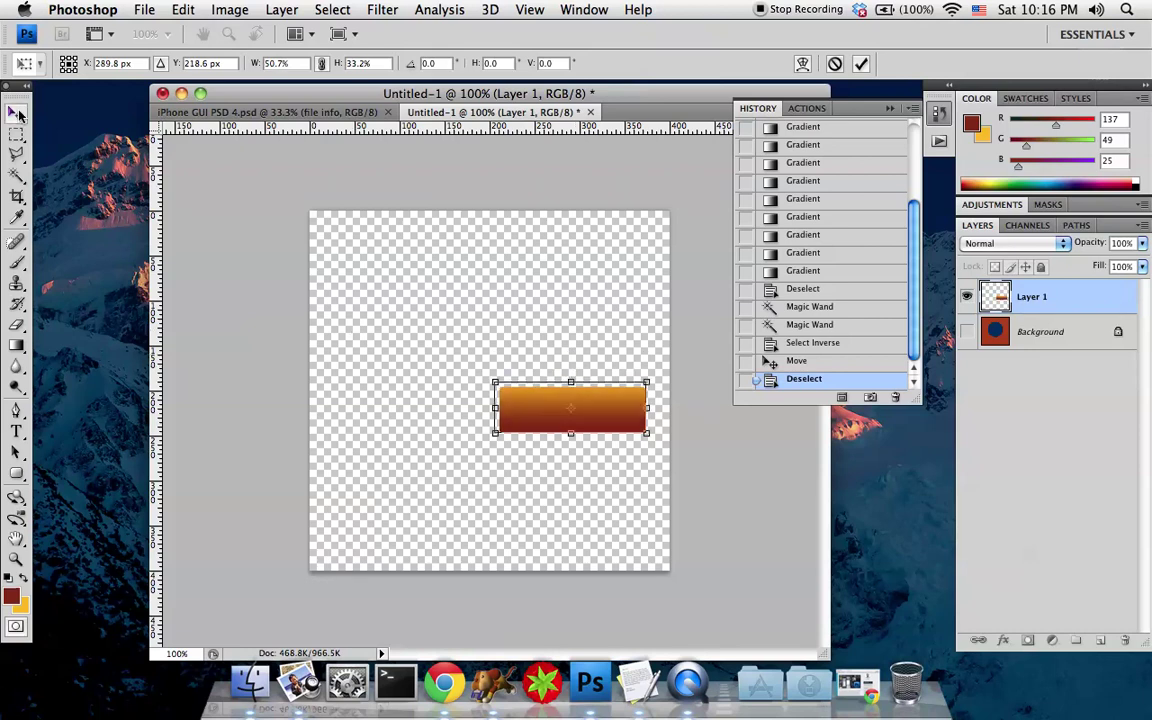
left_click(18, 115)
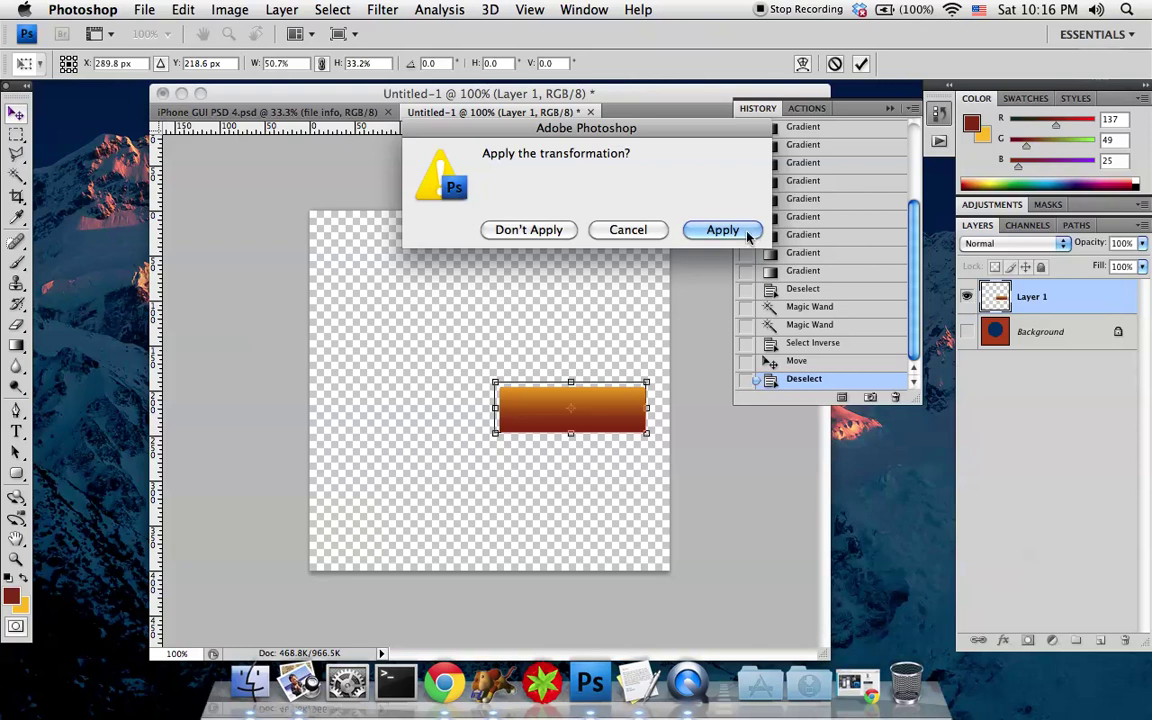
left_click(718, 229)
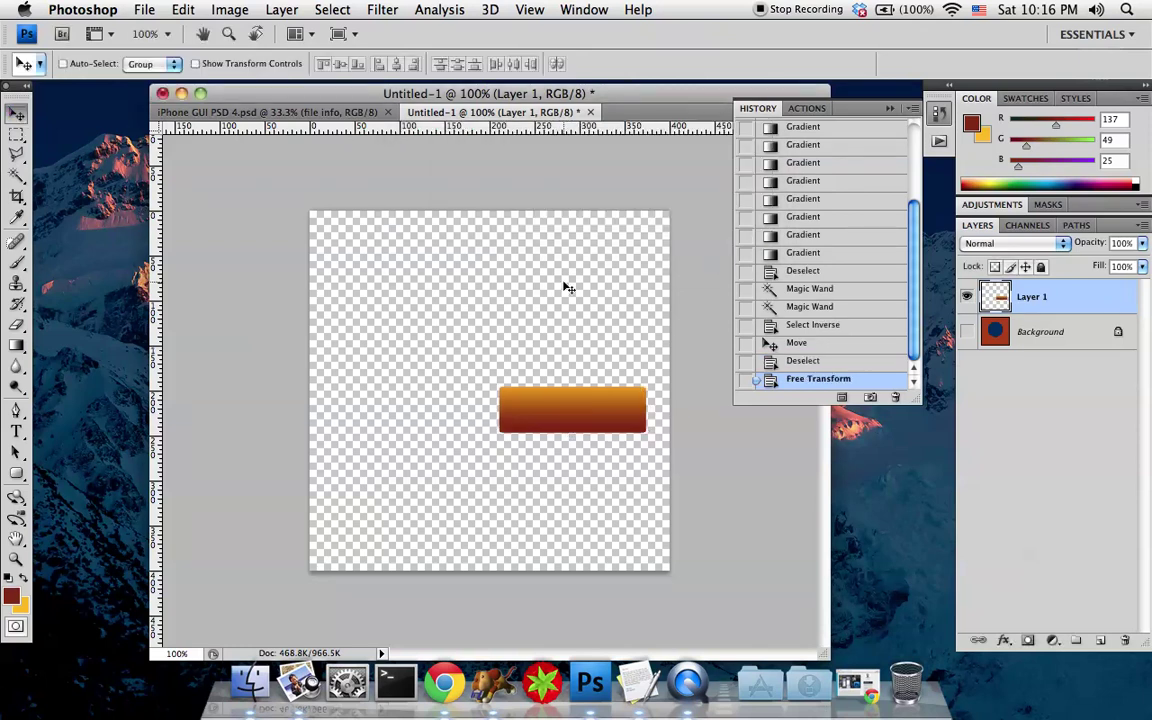
- Move the shrunken rectangle up and left toward the canvas center, and revert History to the Deselect state before the transformation
left_click_drag(523, 325, 458, 270)
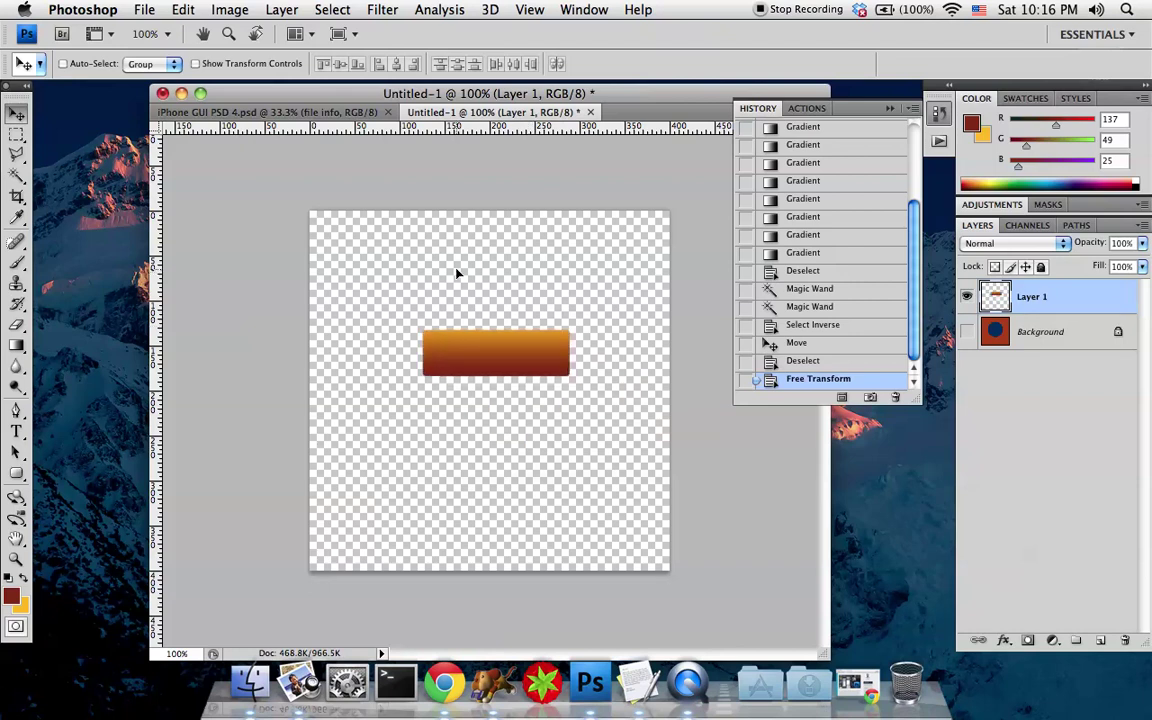
key("super+z")
key("super+z")
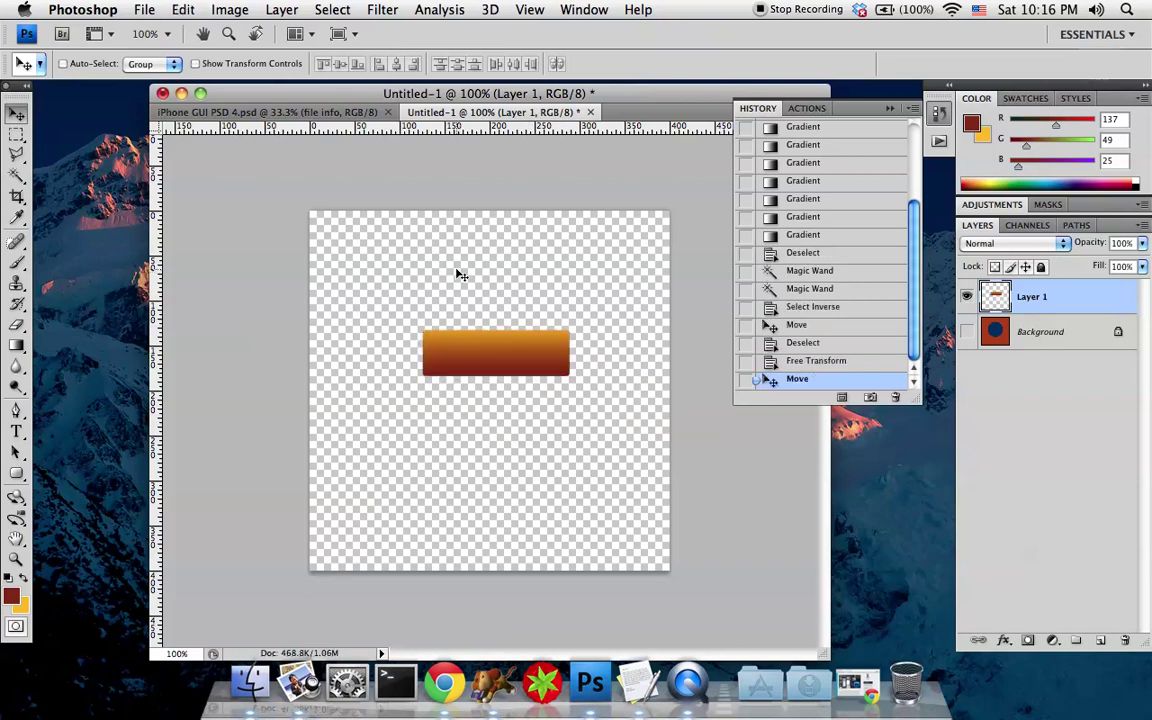
left_click(820, 362)
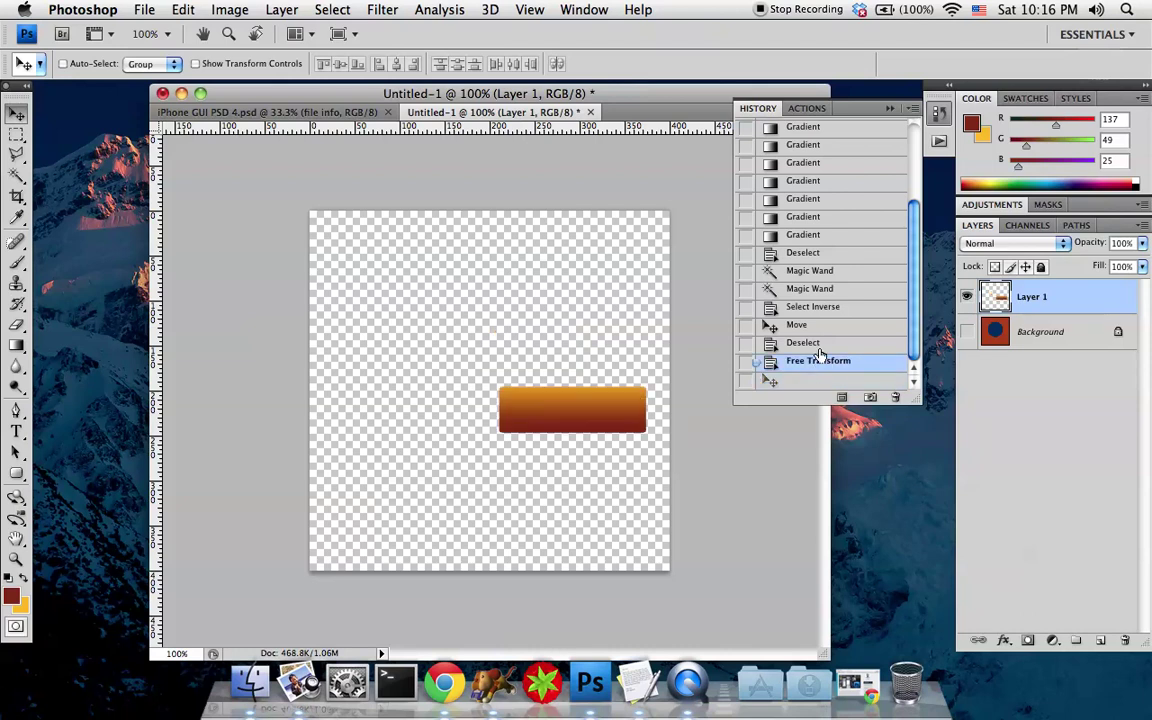
left_click(819, 348)
- Free-transform the rectangle to about 54.5% width and 37.6% height, apply it, and move the result up and left toward the canvas center
key("super+t")
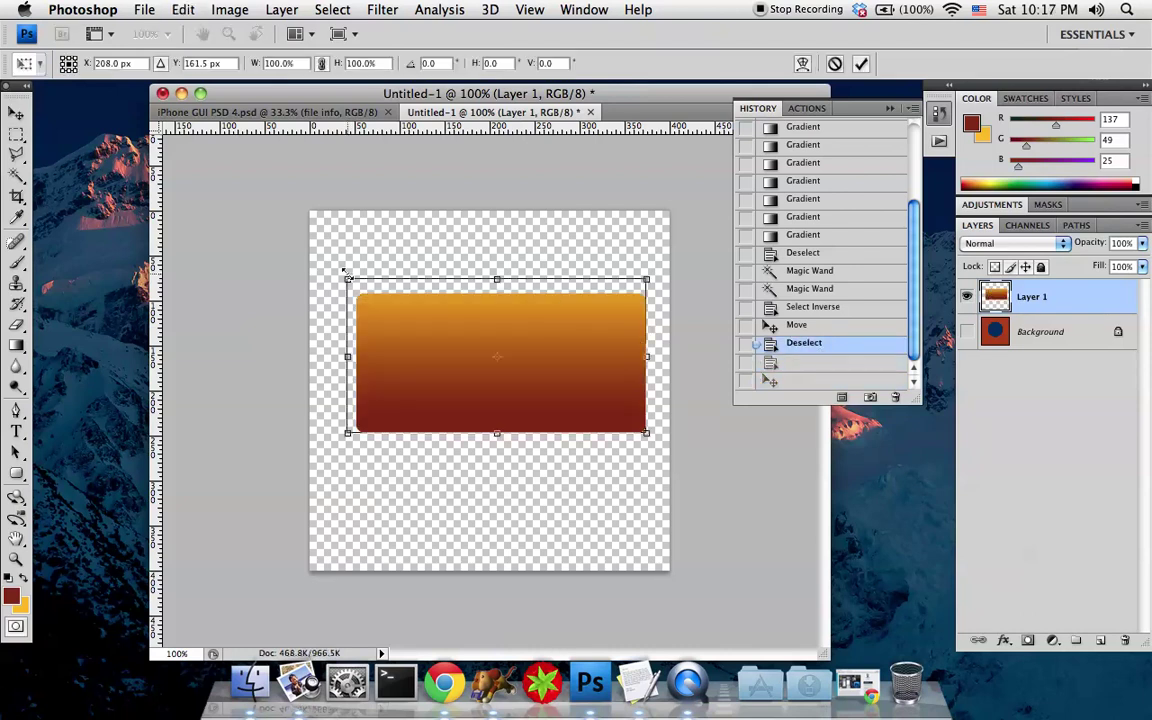
left_click_drag(340, 273, 484, 350)
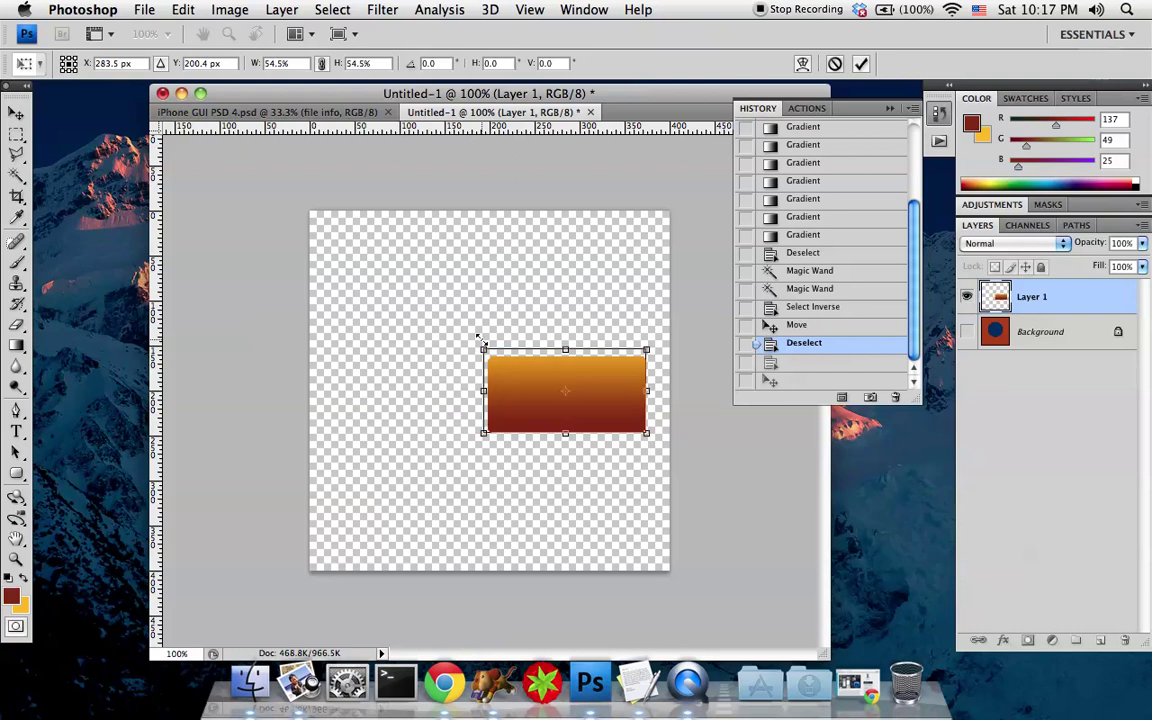
left_click_drag(563, 350, 563, 376)
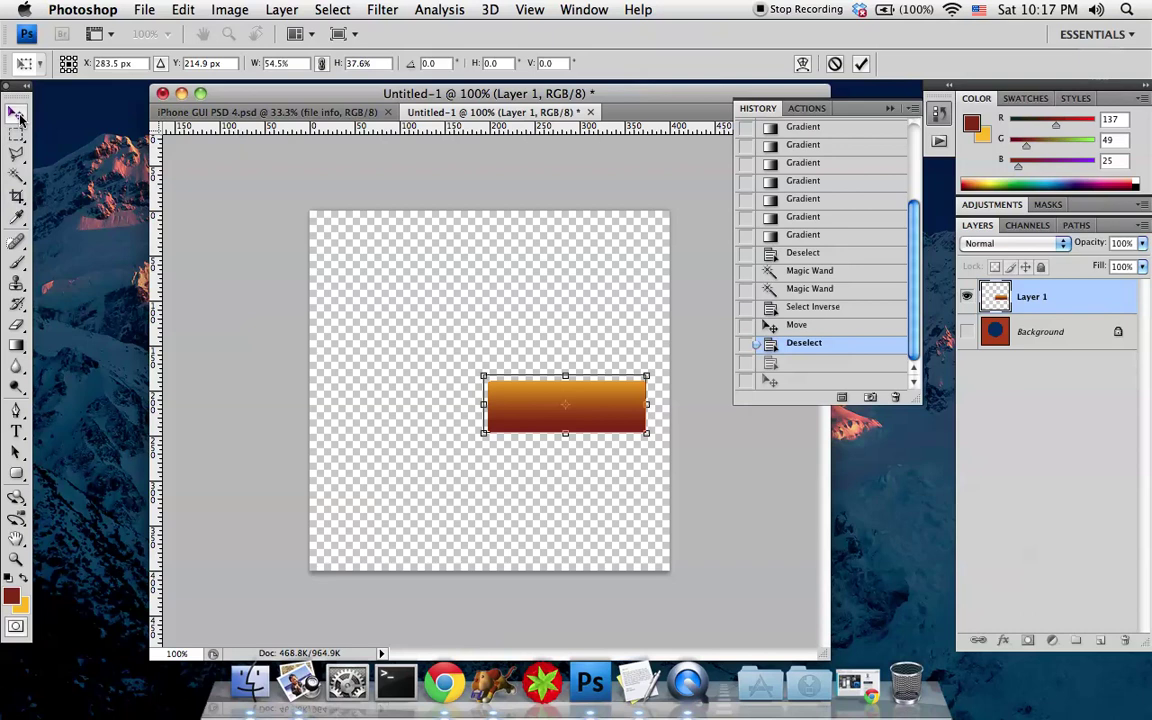
left_click(17, 116)
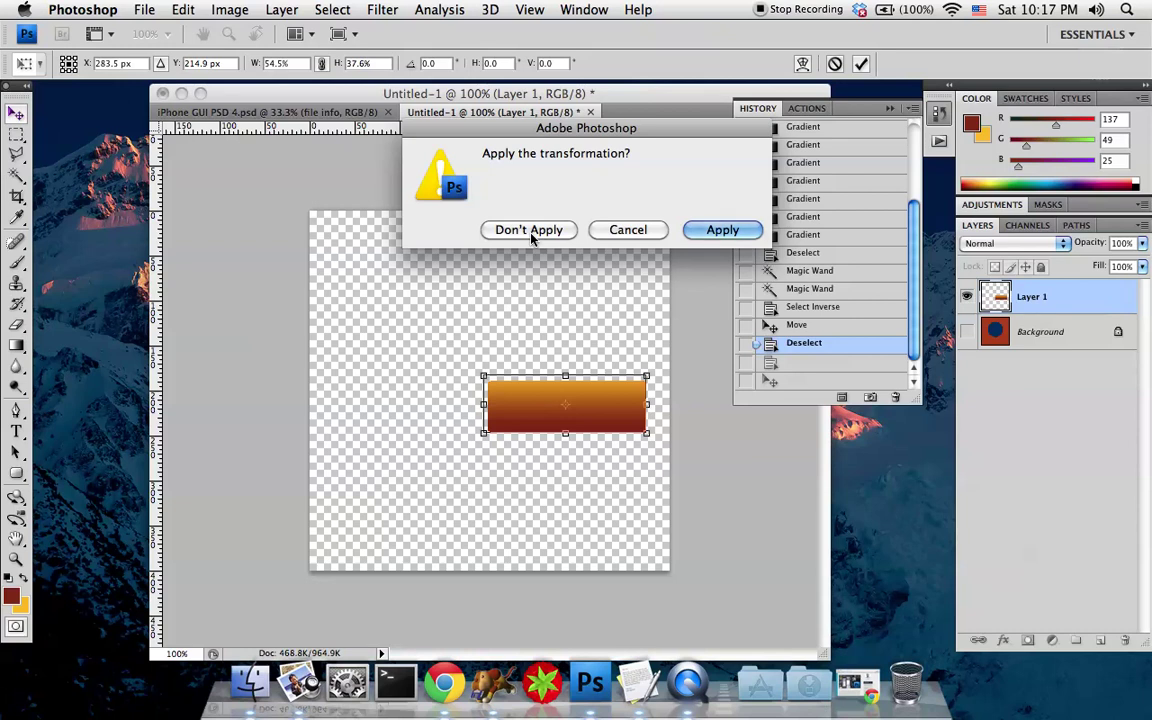
left_click(726, 230)
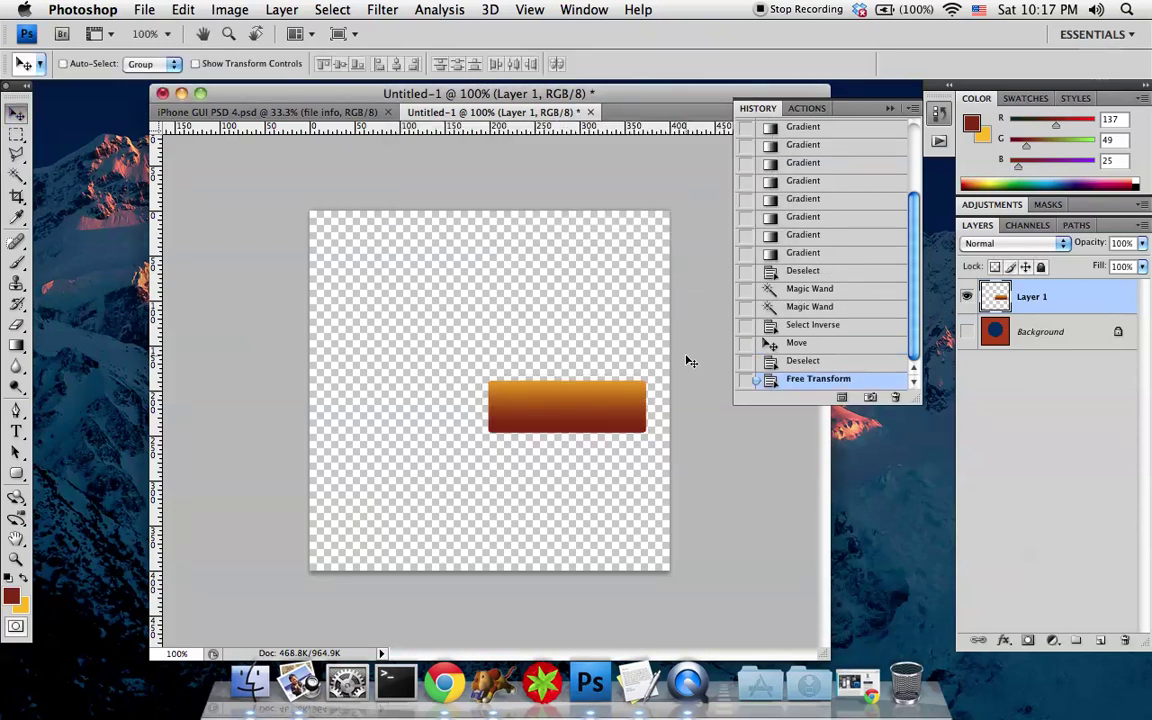
left_click_drag(593, 414, 508, 368)
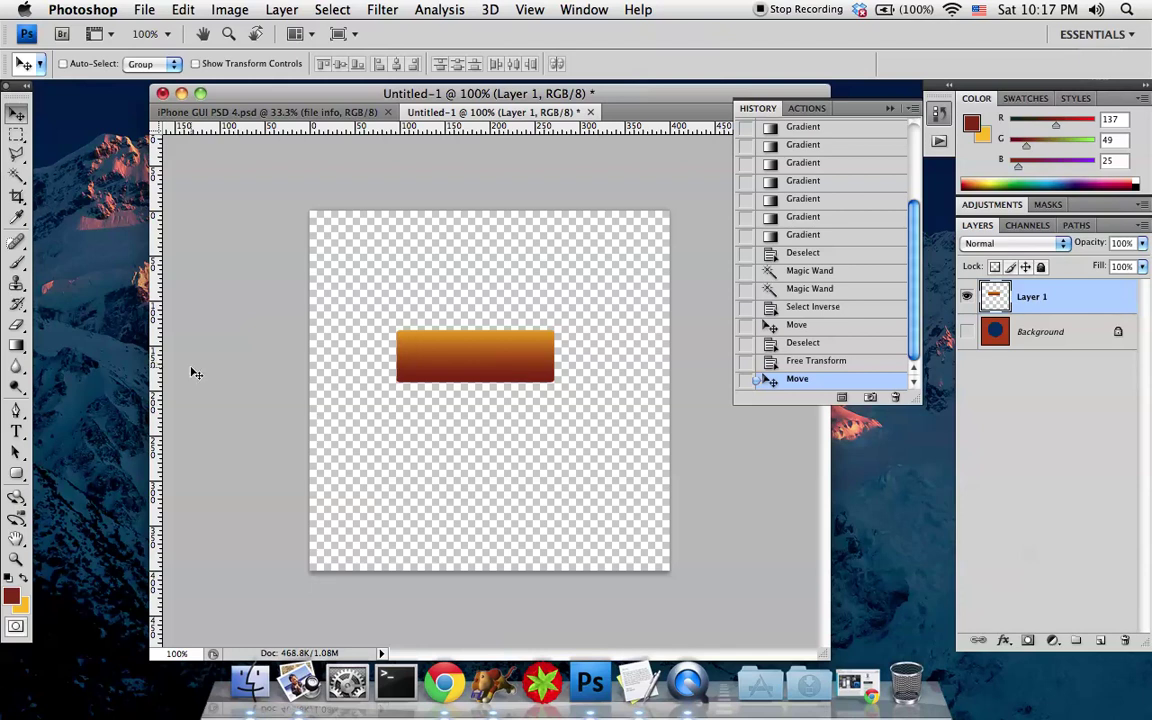
- Activate the Horizontal Type tool and set its font to Lobster 1.4
left_click(16, 431)
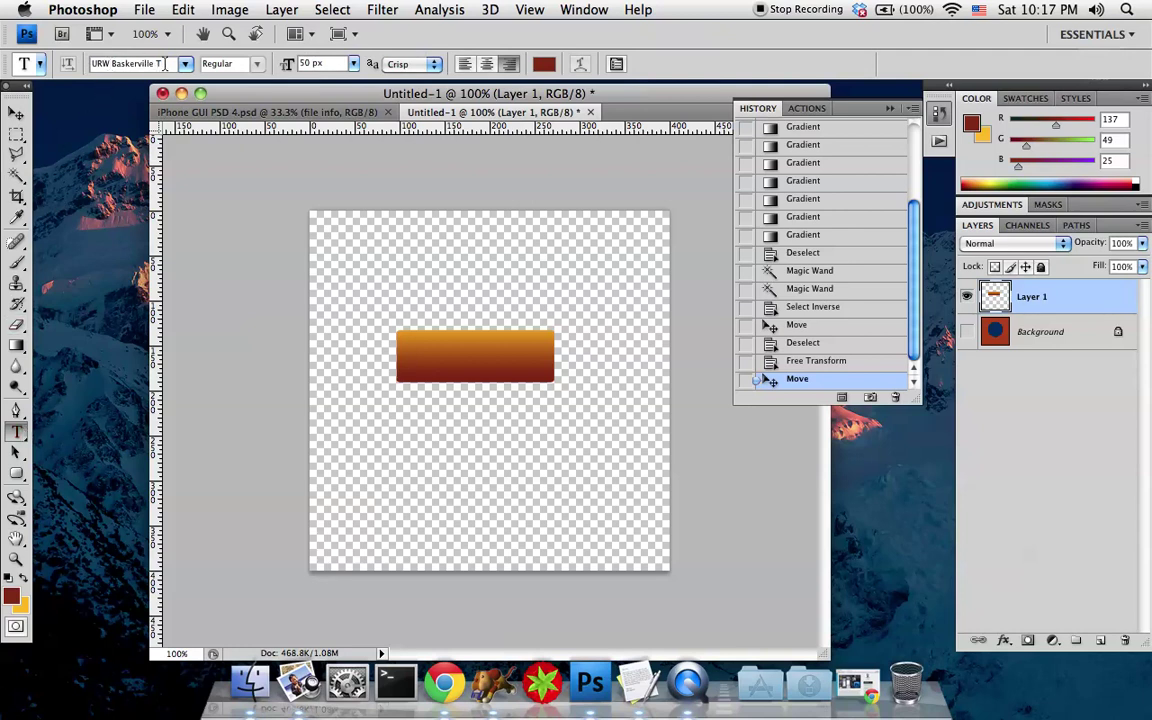
left_click(186, 64)
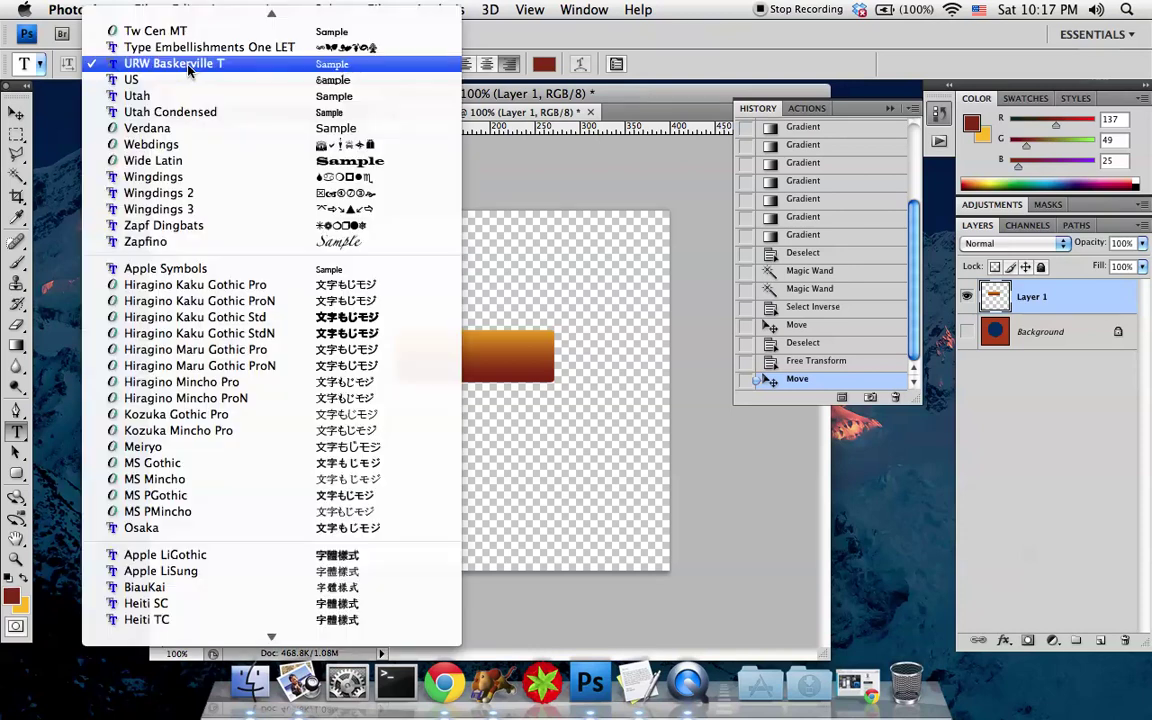
scroll(242, 250, "up", 5)
scroll(242, 253, "up", 15)
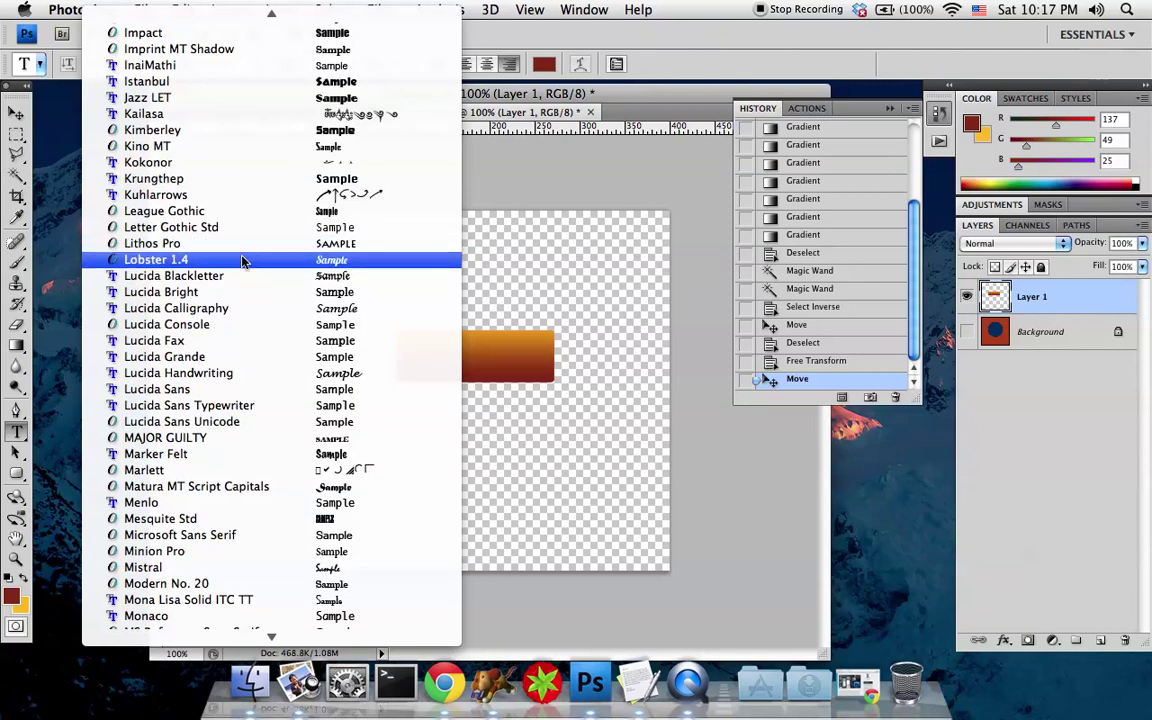
left_click(242, 260)
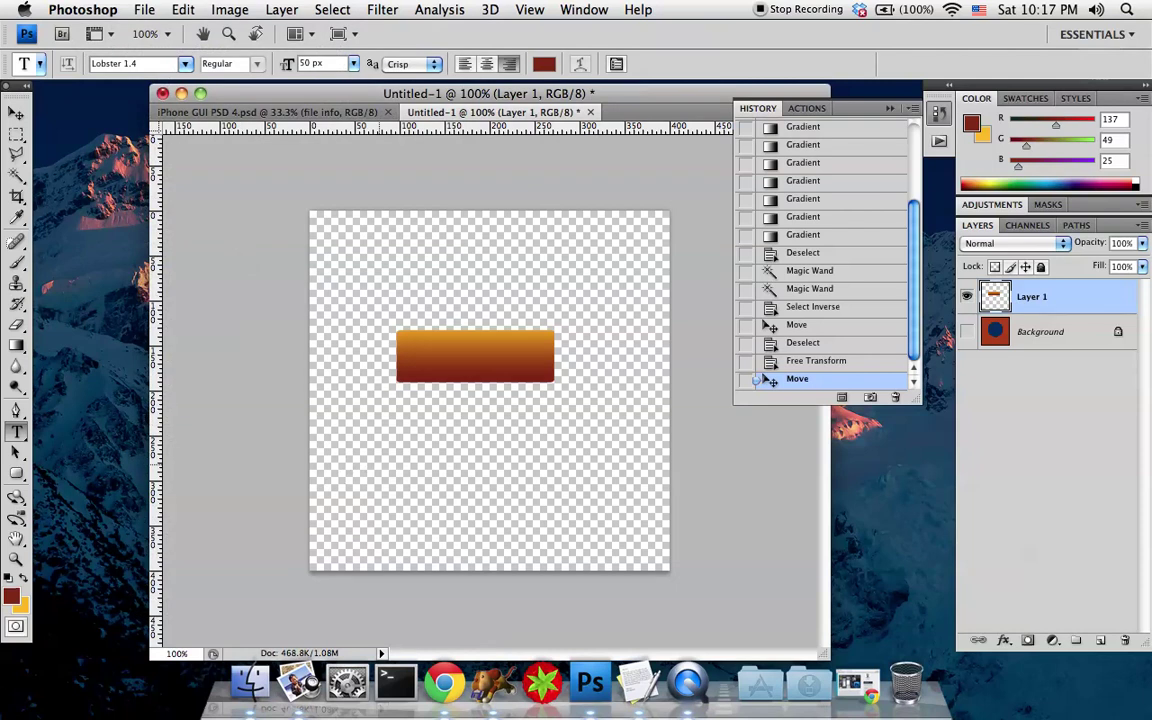
- Switch to Chrome and look through the recently added fonts on the dafont.com page
left_click(445, 684)
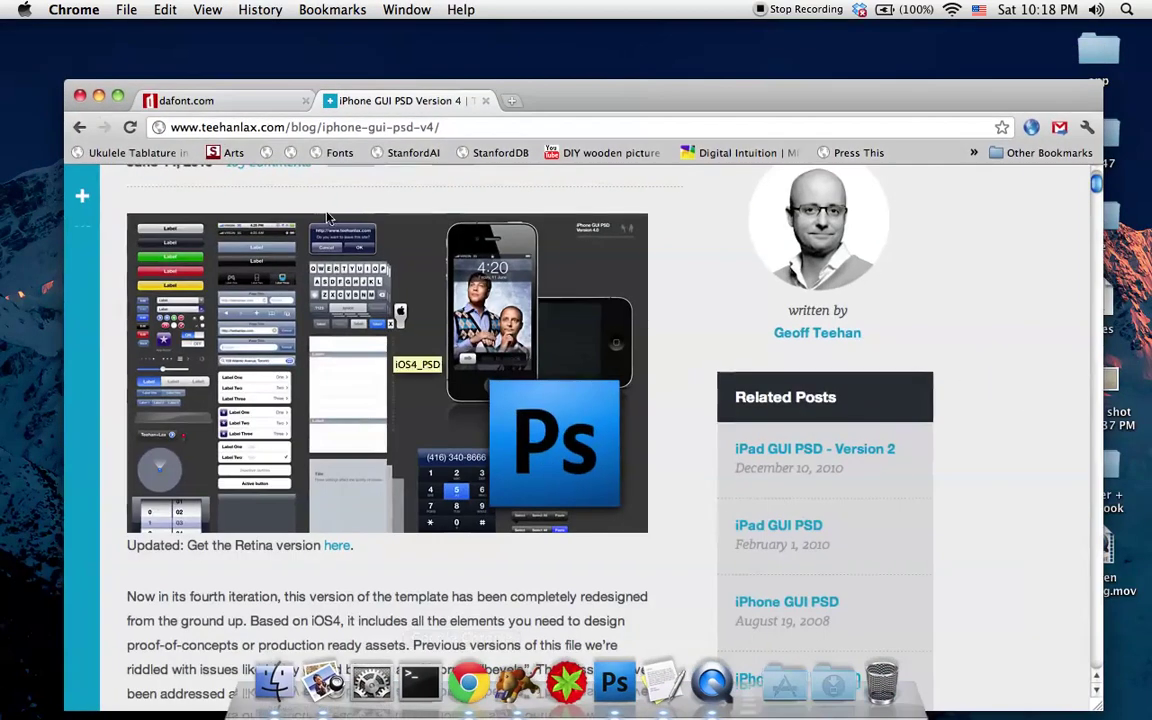
left_click(252, 110)
scroll(365, 357, "down", 3)
scroll(365, 357, "down", 6)
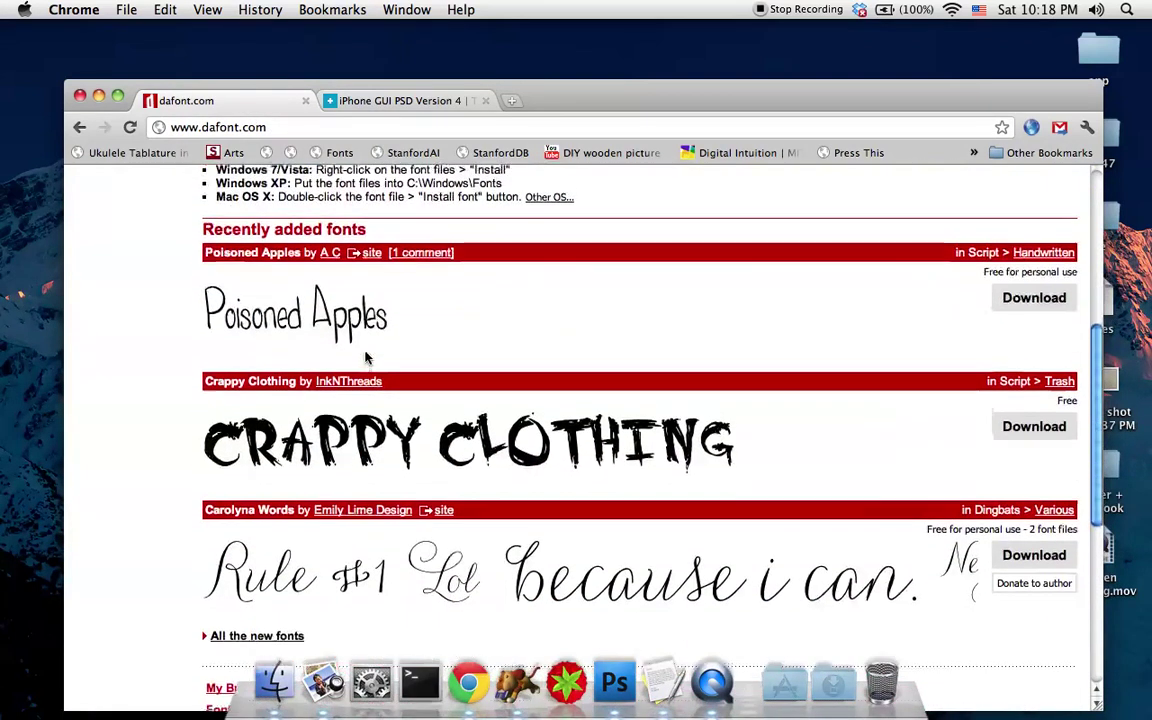
scroll(365, 357, "down", 1)
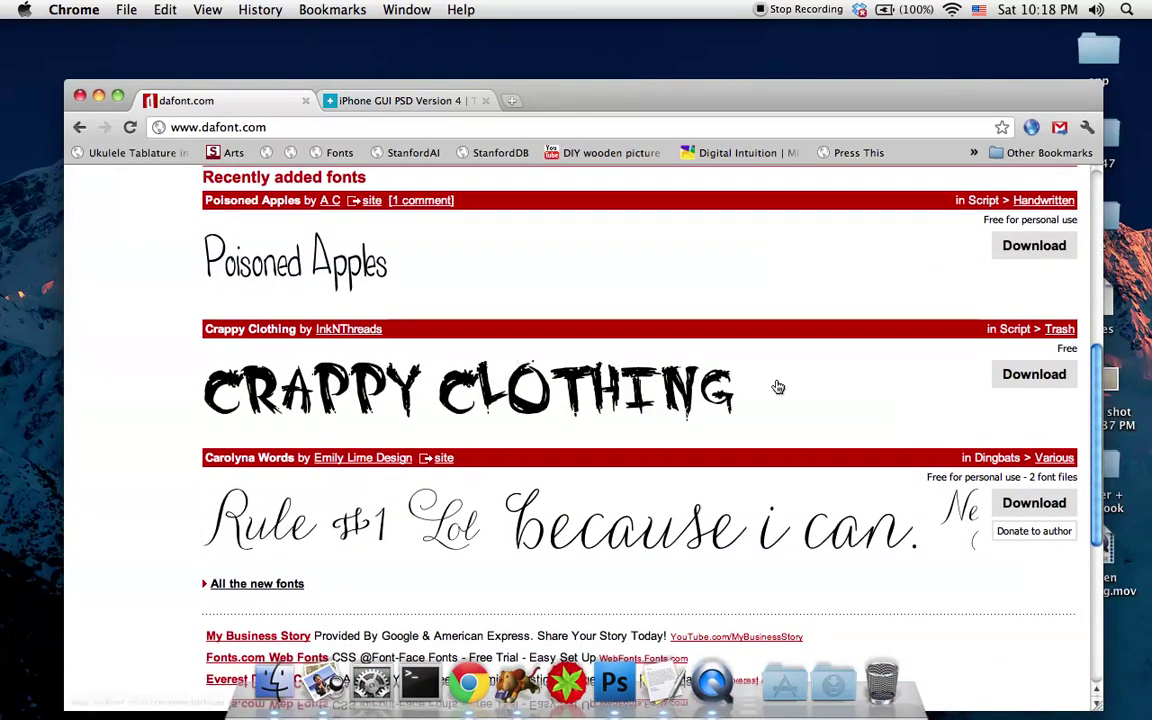
scroll(694, 388, "up", 5)
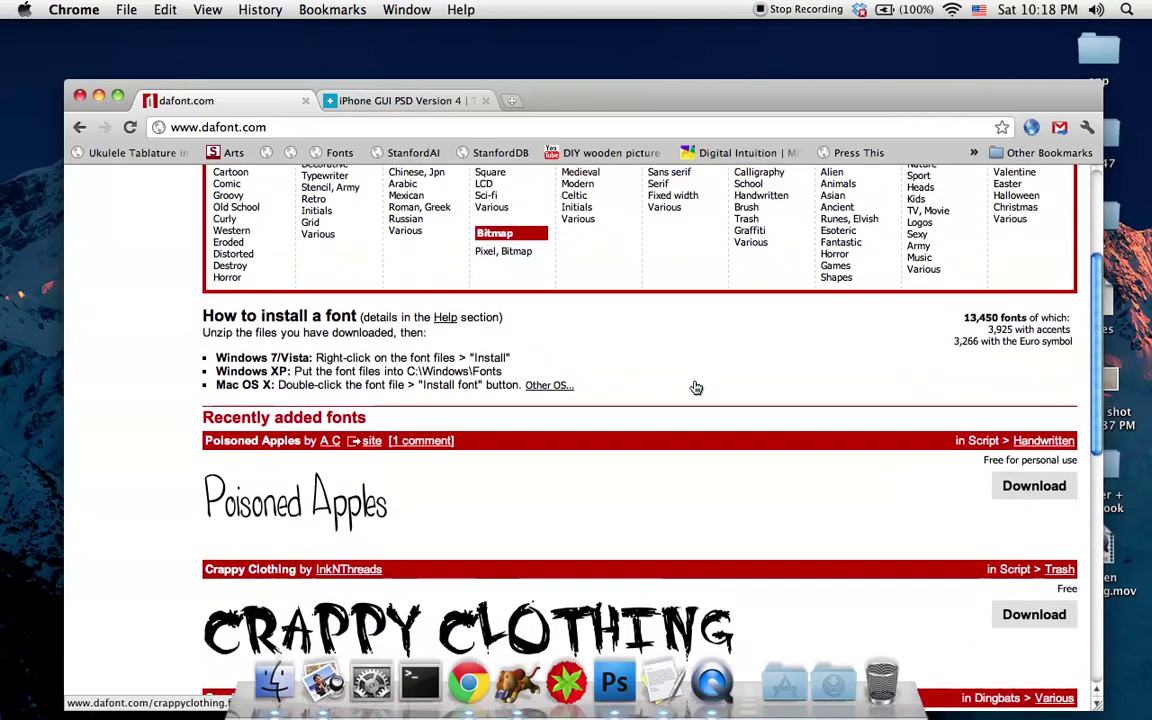
- Open the Mexican category under Foreign look and look through its font previews
left_click(404, 205)
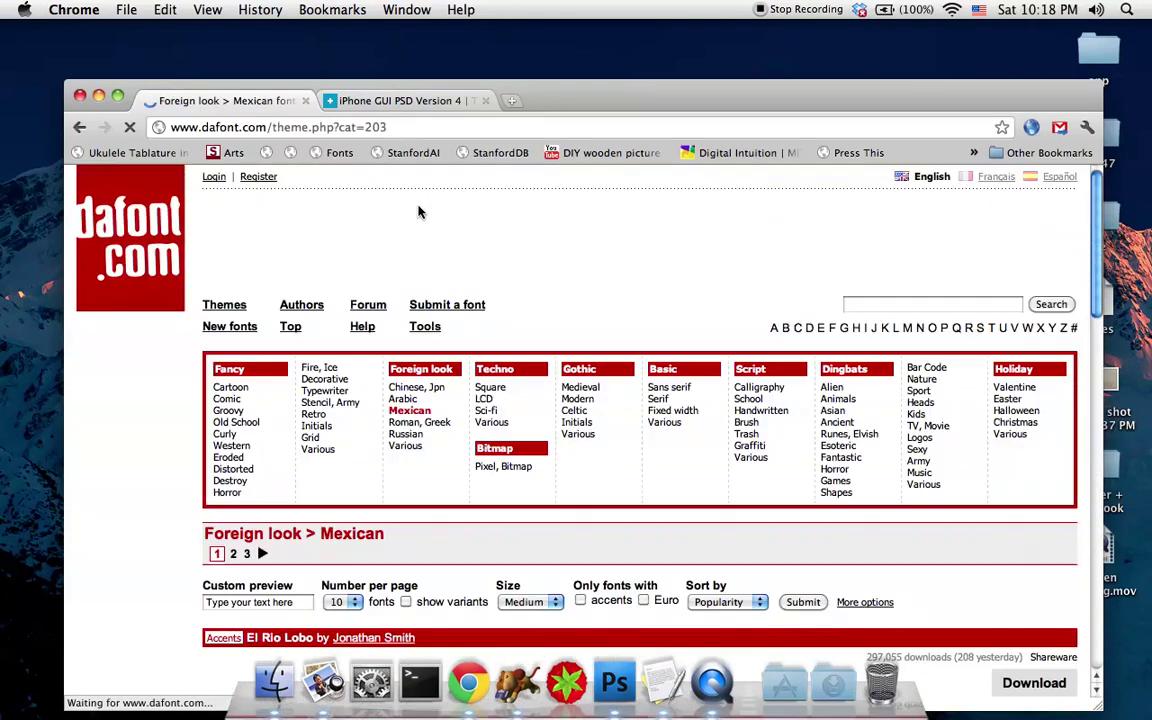
scroll(458, 415, "down", 6)
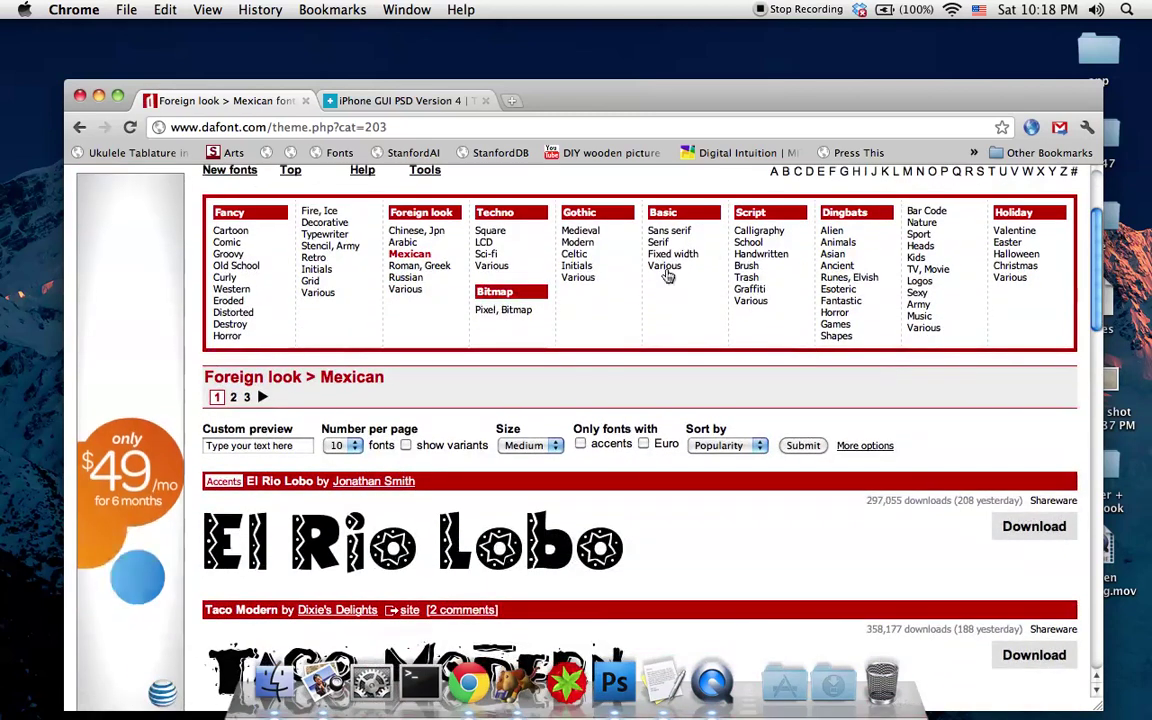
left_click_drag(603, 100, 585, 50)
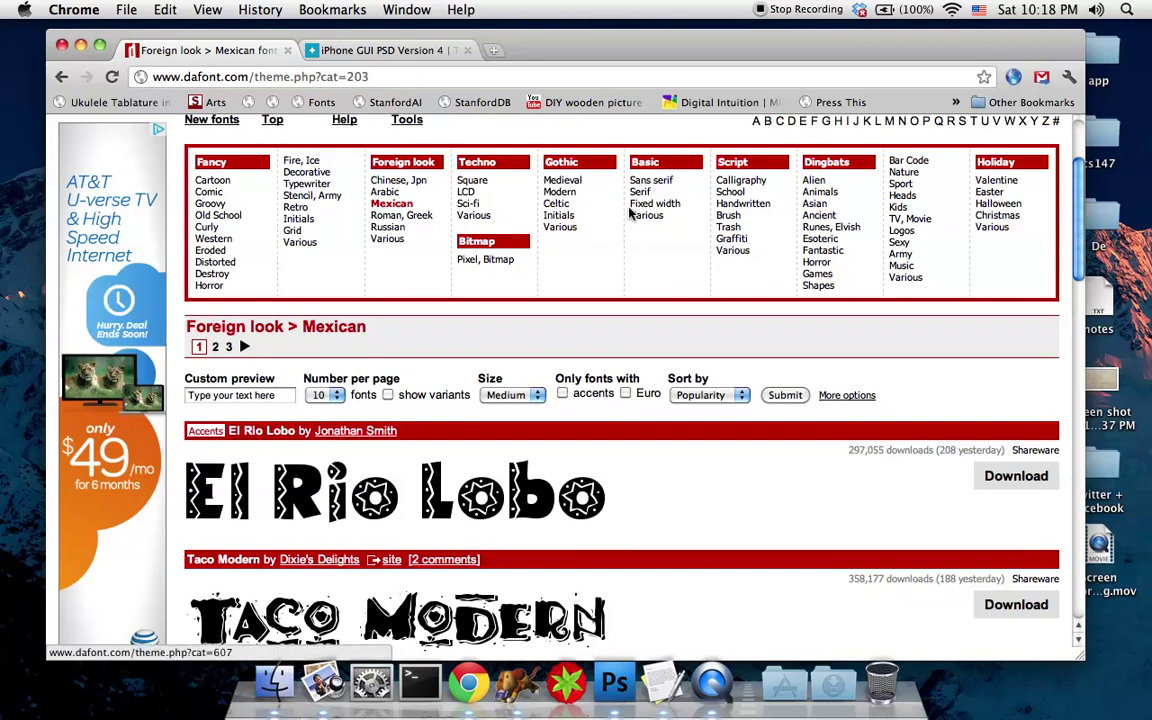
scroll(660, 350, "down", 5)
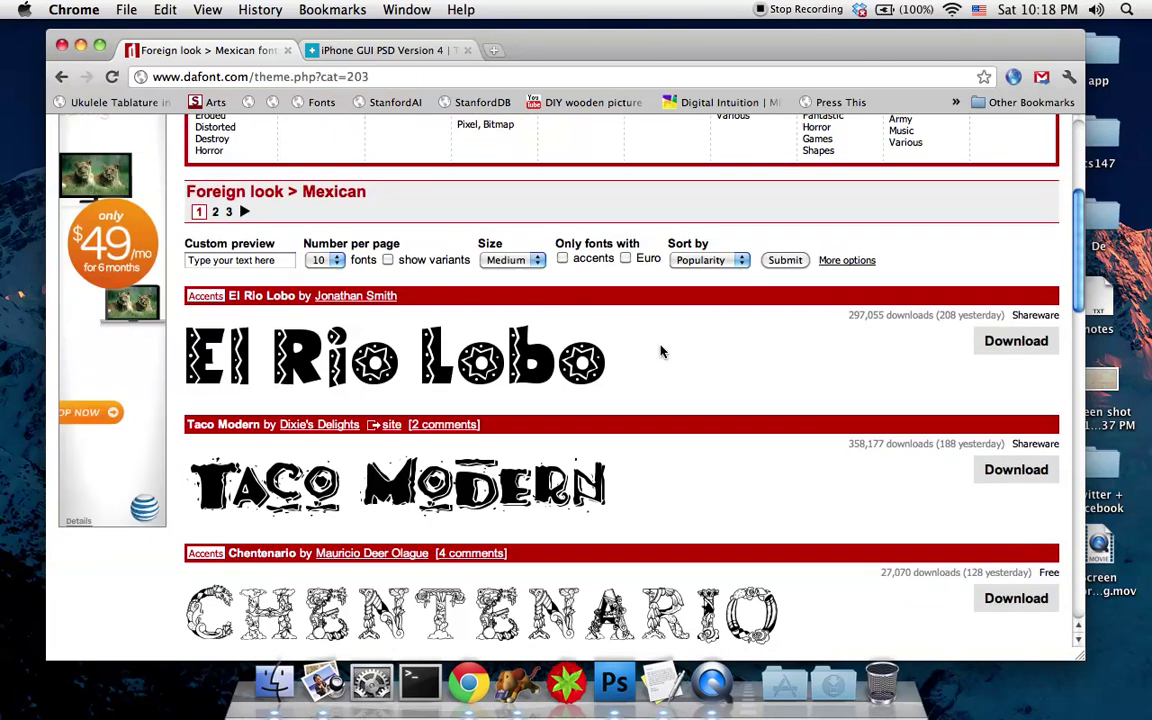
- Open the El Rio Lobo font page, examine its letters and digits, and return to the Mexican font list
left_click(550, 372)
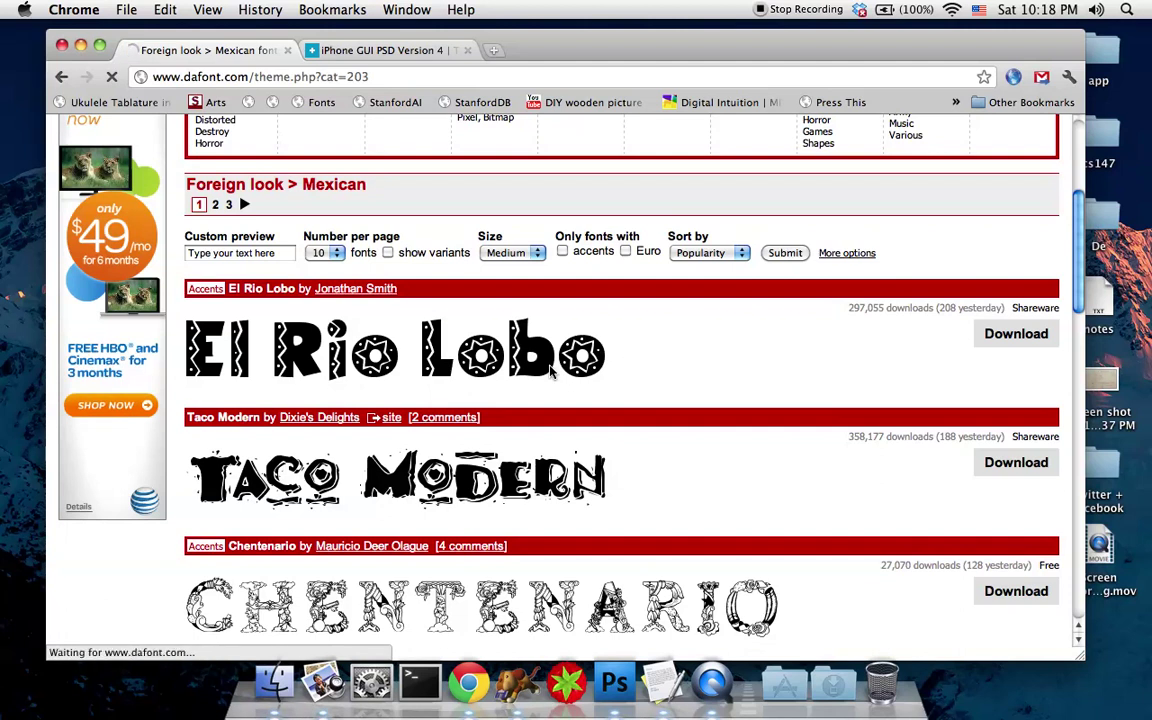
scroll(852, 413, "down", 3)
scroll(852, 413, "down", 5)
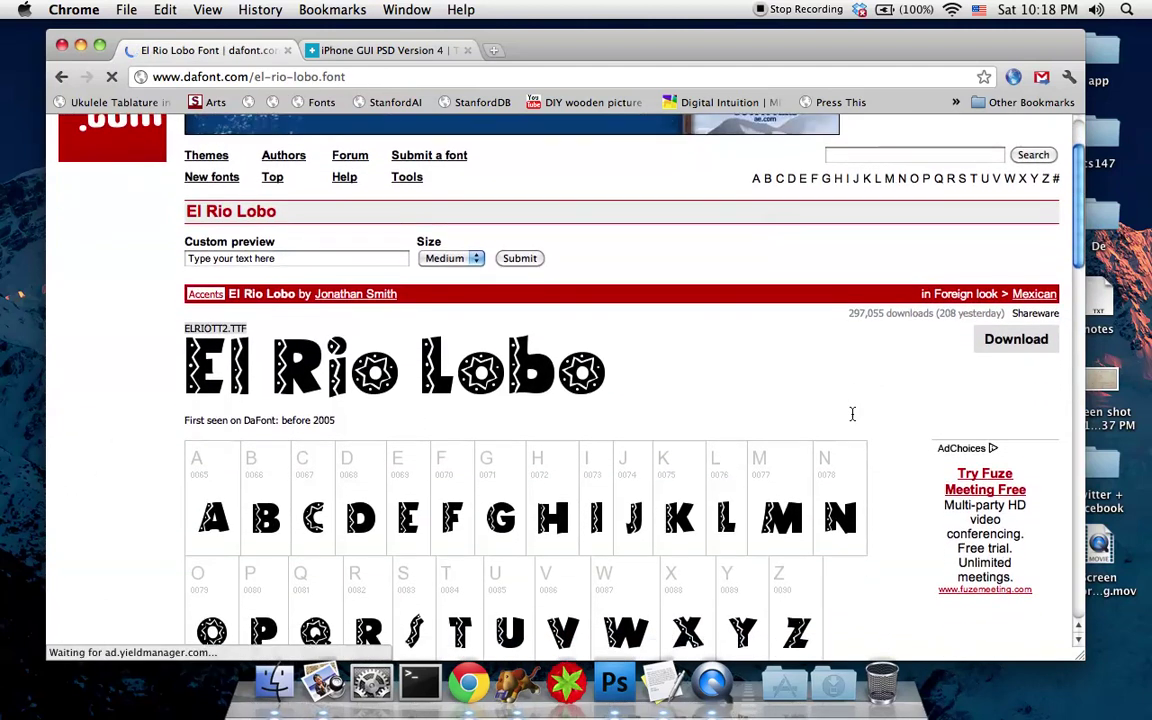
scroll(855, 425, "down", 1)
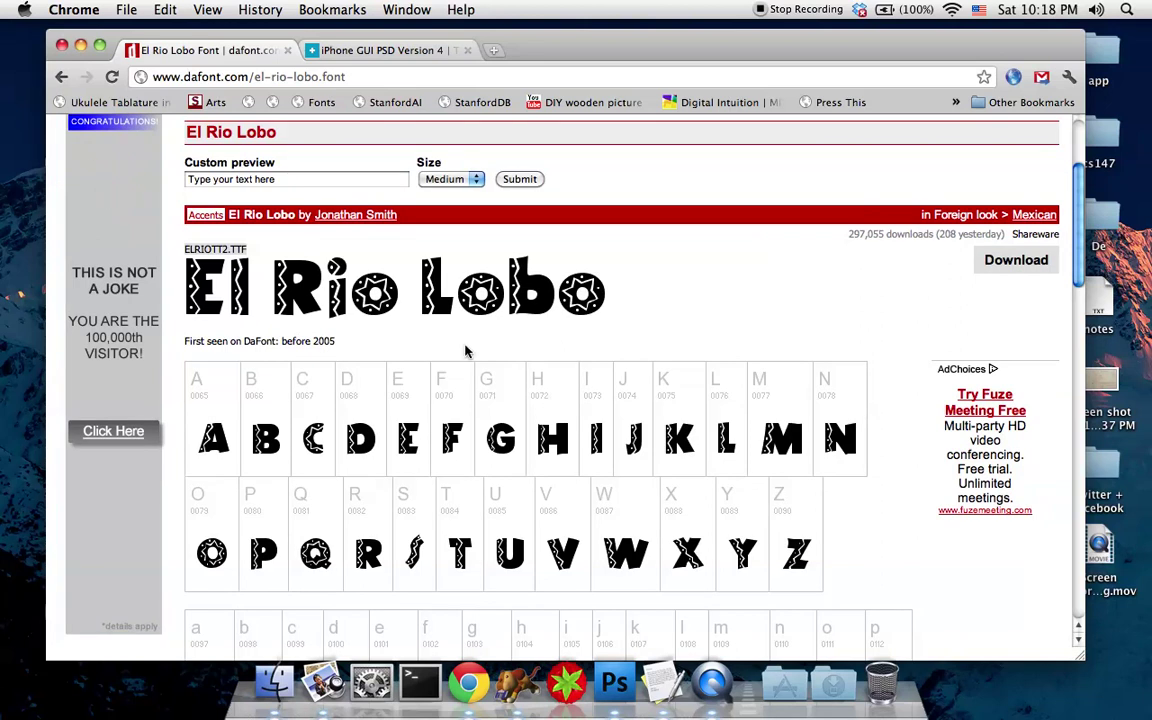
scroll(414, 336, "up", 1)
scroll(255, 402, "down", 10)
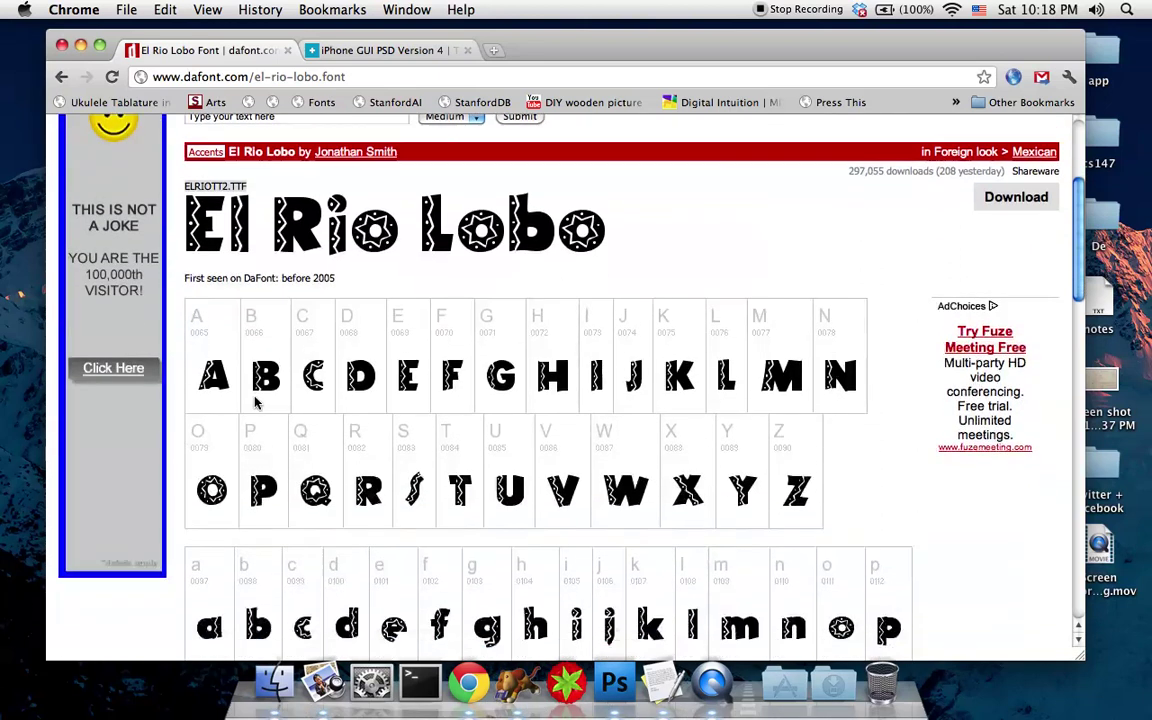
scroll(255, 402, "down", 3)
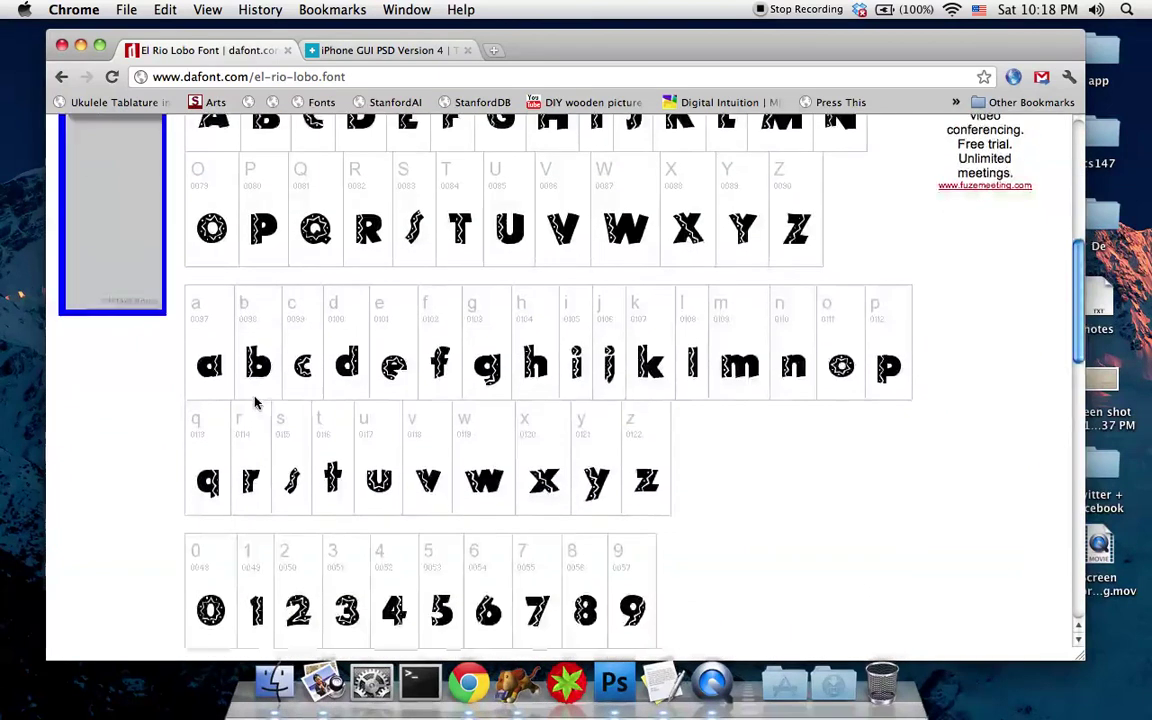
scroll(255, 402, "up", 2)
scroll(255, 402, "up", 15)
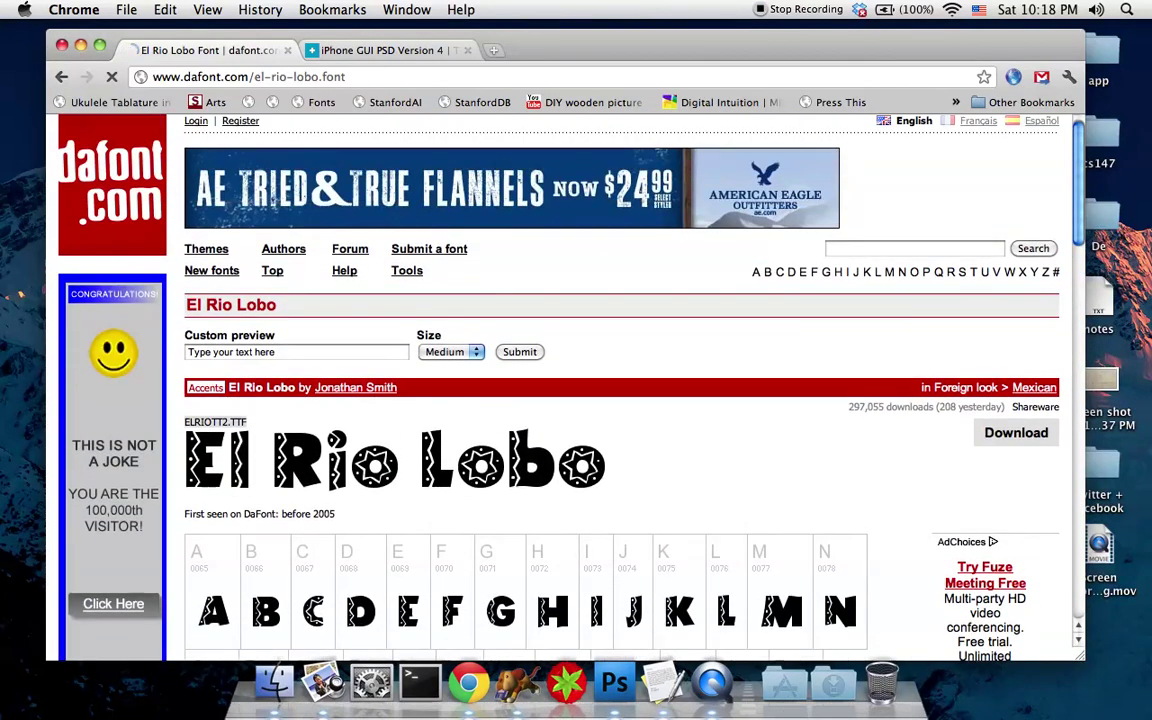
key("super+bracketleft")
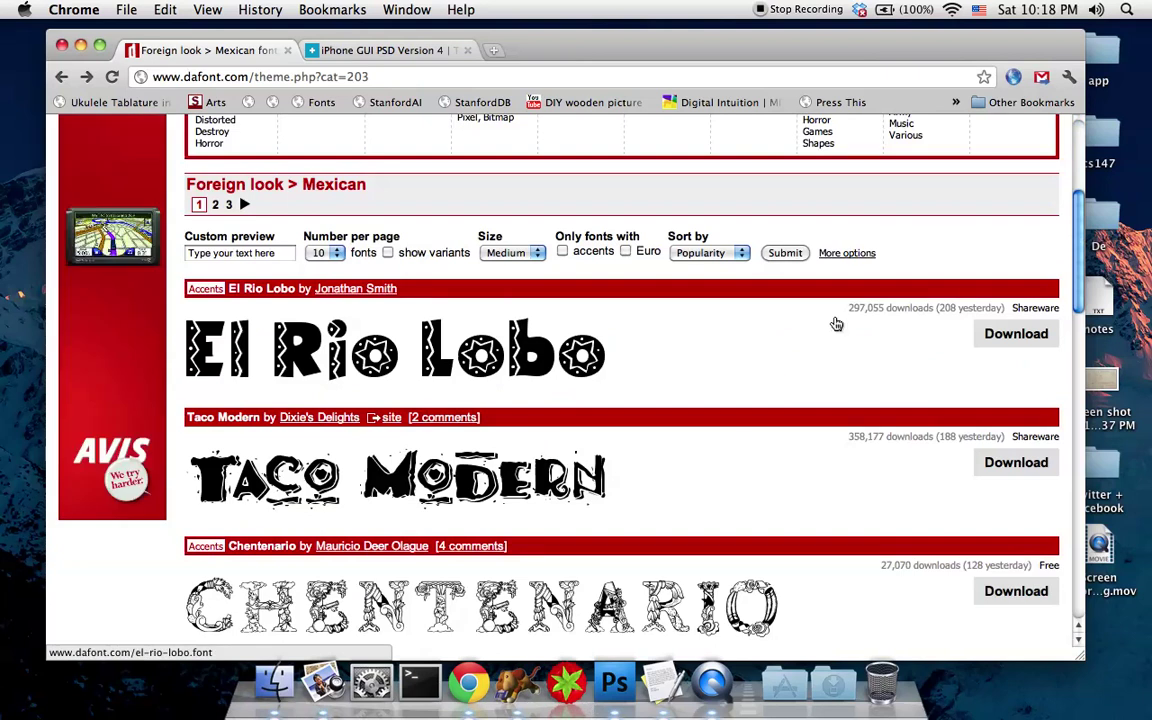
- Visit the Bar Code and Fantastic categories under Dingbats, and examine the symbol fonts in the Fantastic list
scroll(836, 324, "up", 3)
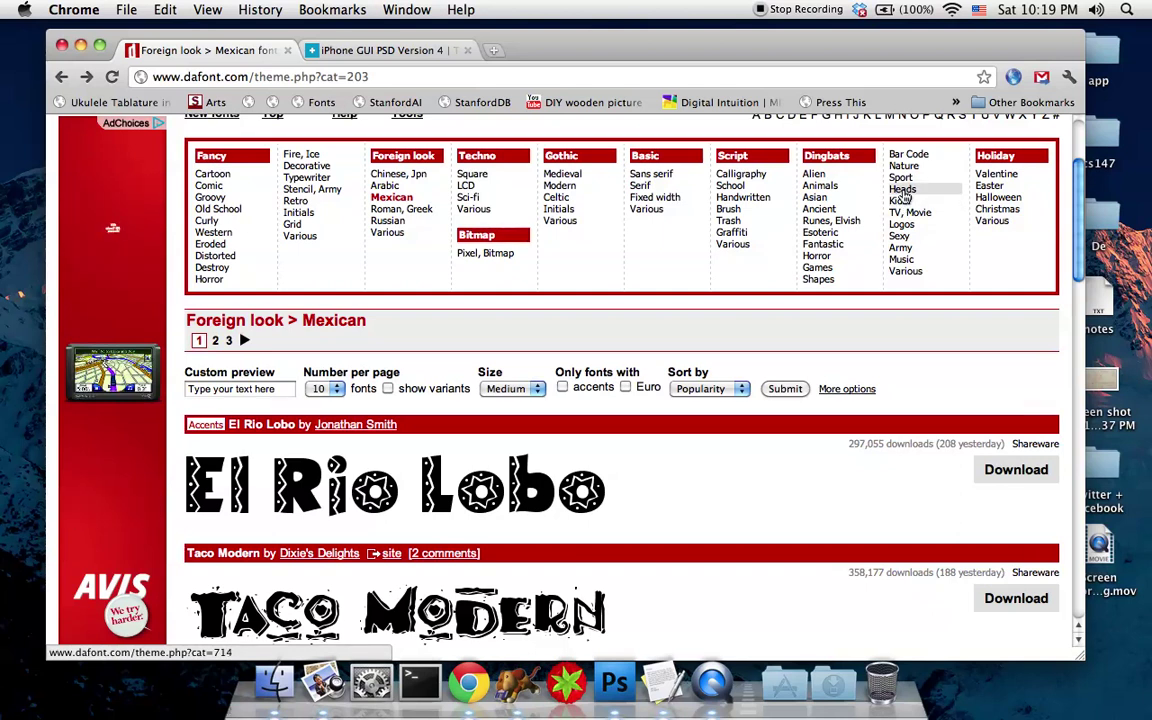
left_click(902, 158)
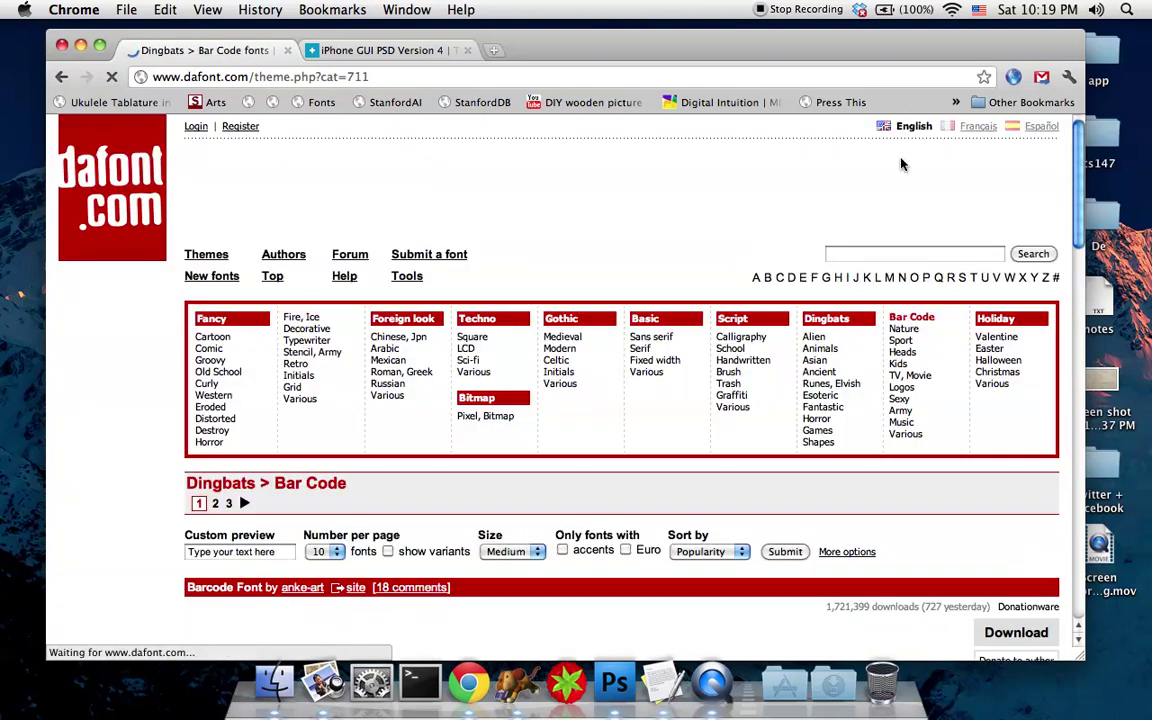
left_click(845, 410)
scroll(843, 413, "down", 2)
scroll(843, 413, "down", 3)
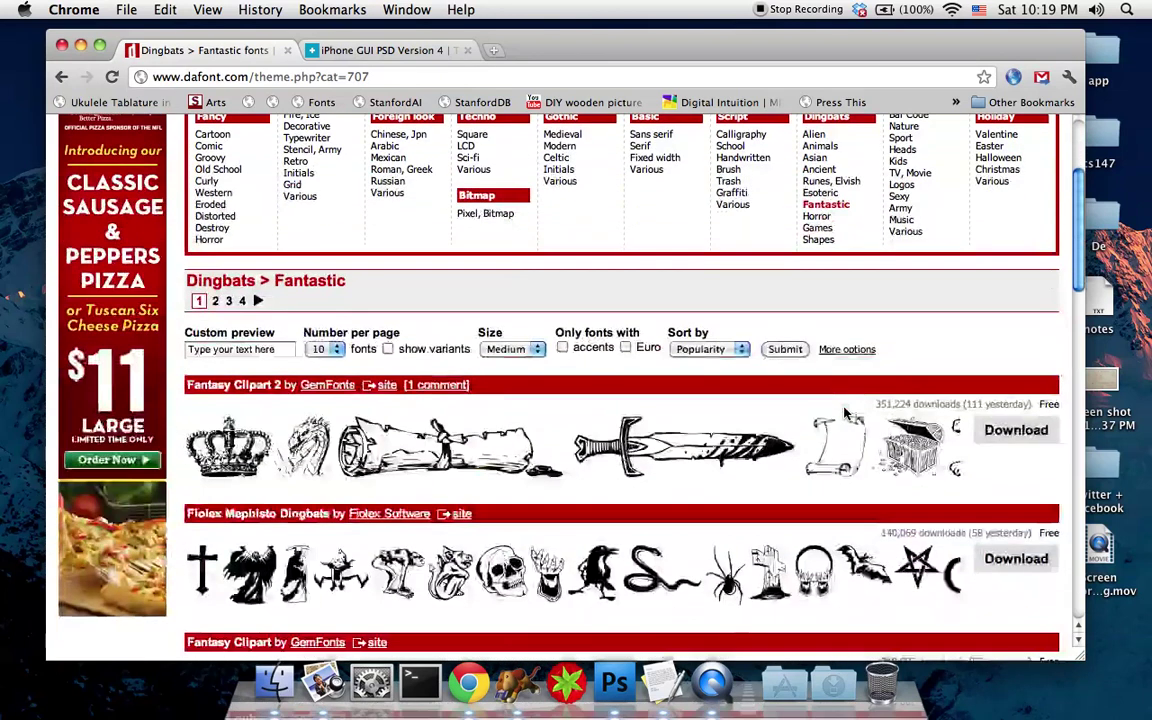
scroll(656, 415, "down", 2)
scroll(656, 415, "down", 1)
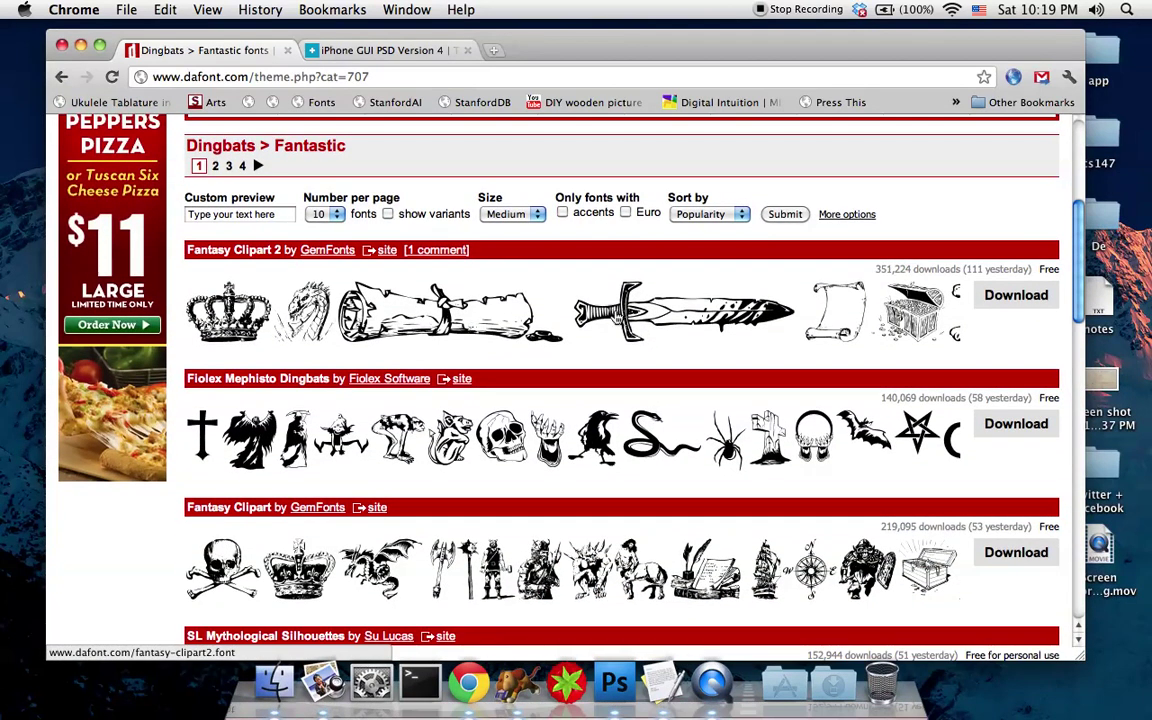
scroll(617, 313, "down", 3)
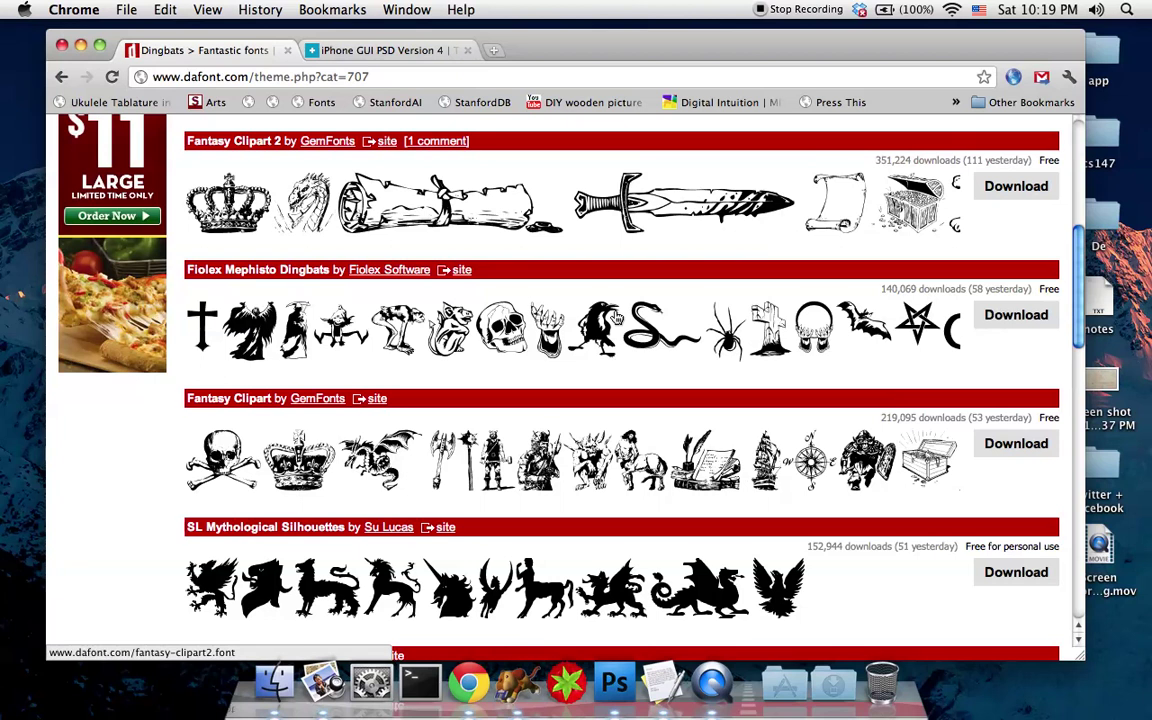
scroll(617, 318, "down", 5)
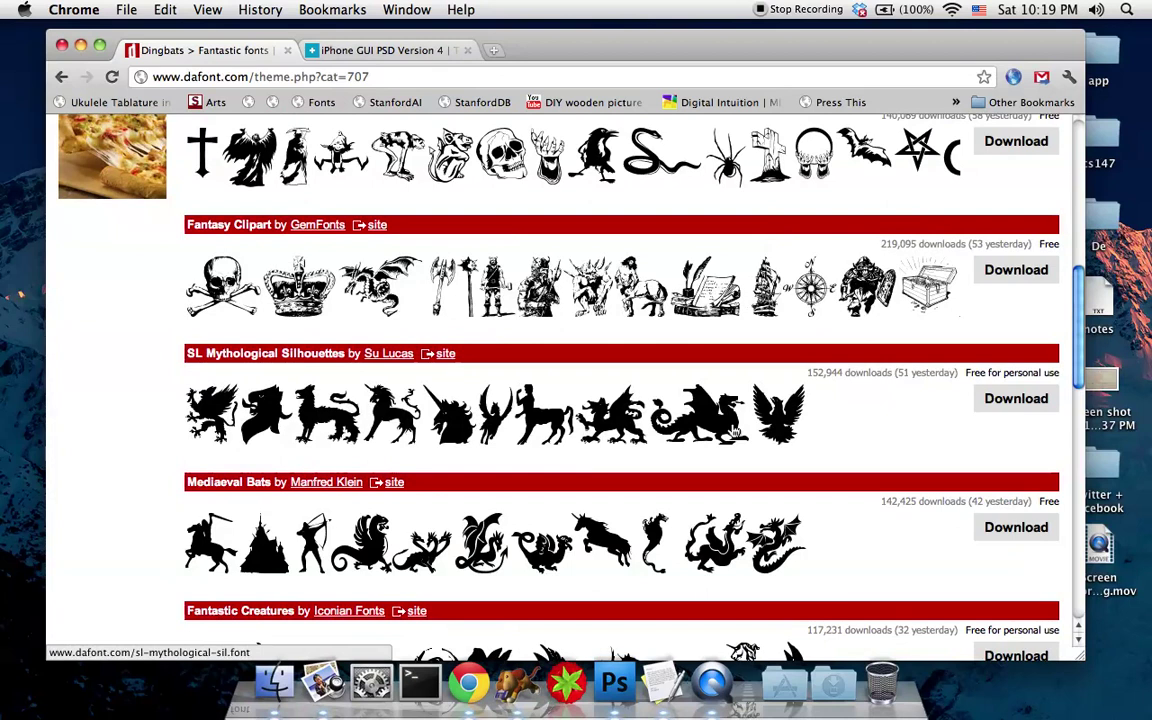
scroll(735, 430, "down", 2)
scroll(735, 430, "down", 1)
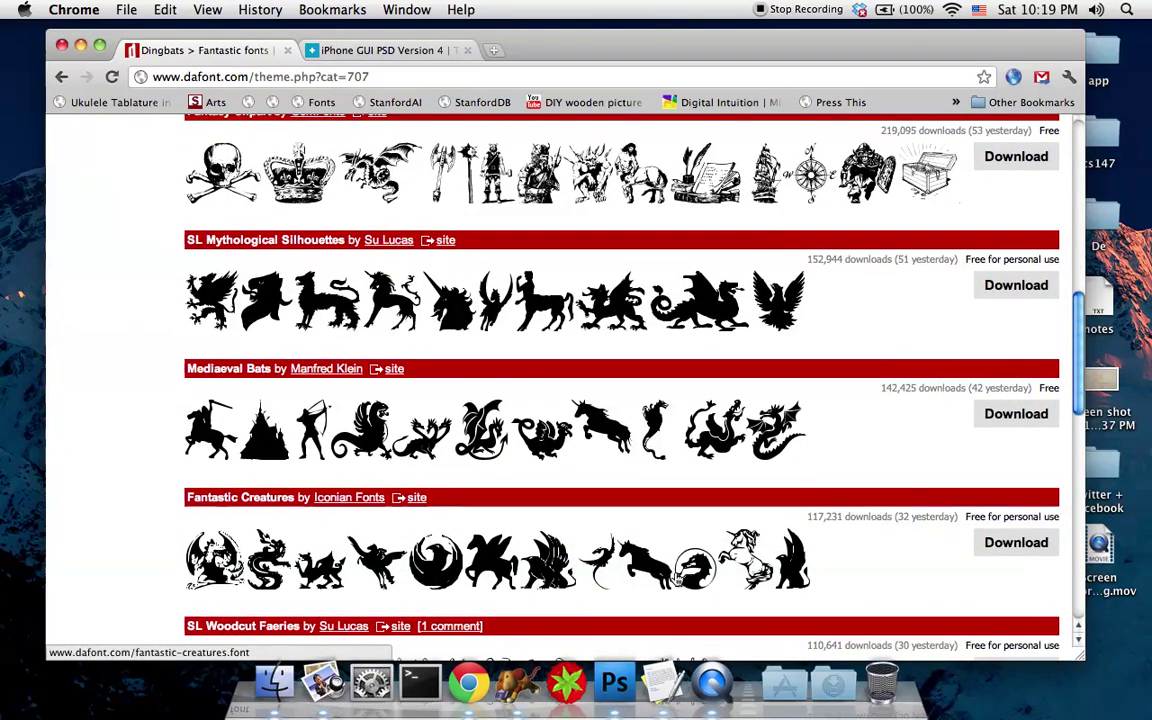
- Download the Fantastic Creatures font, install its fantastic.ttf file with Font Book, and quit Font Book
left_click(1000, 550)
left_click(188, 630)
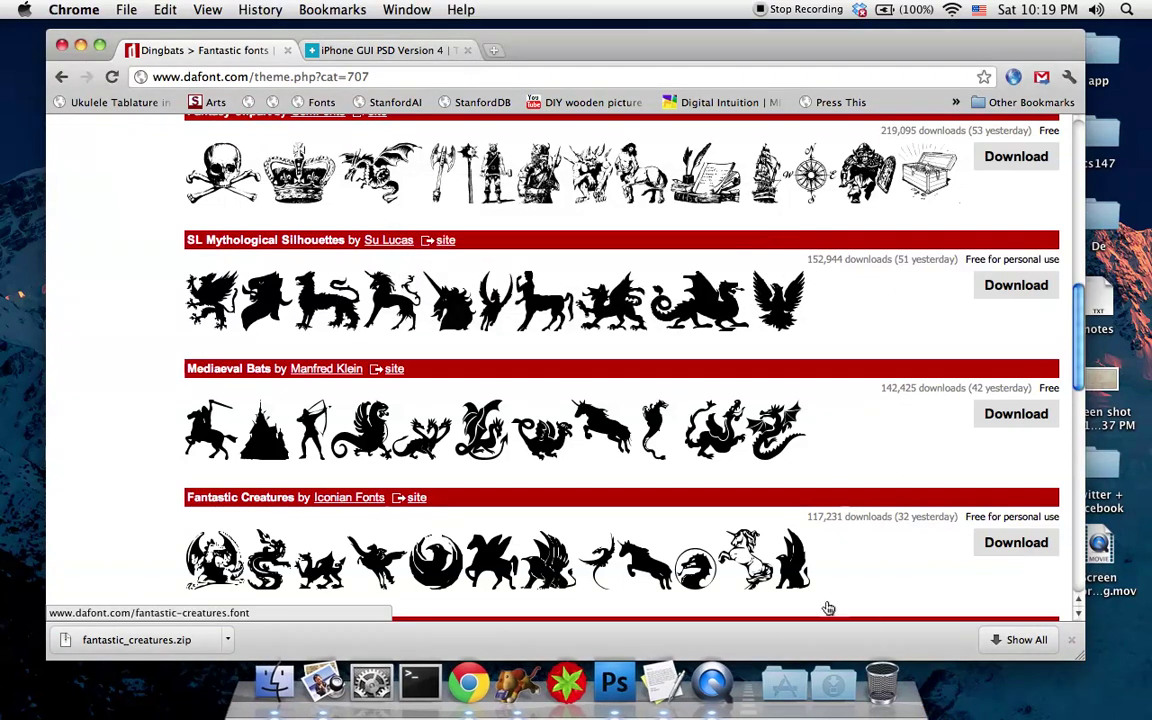
left_click(833, 684)
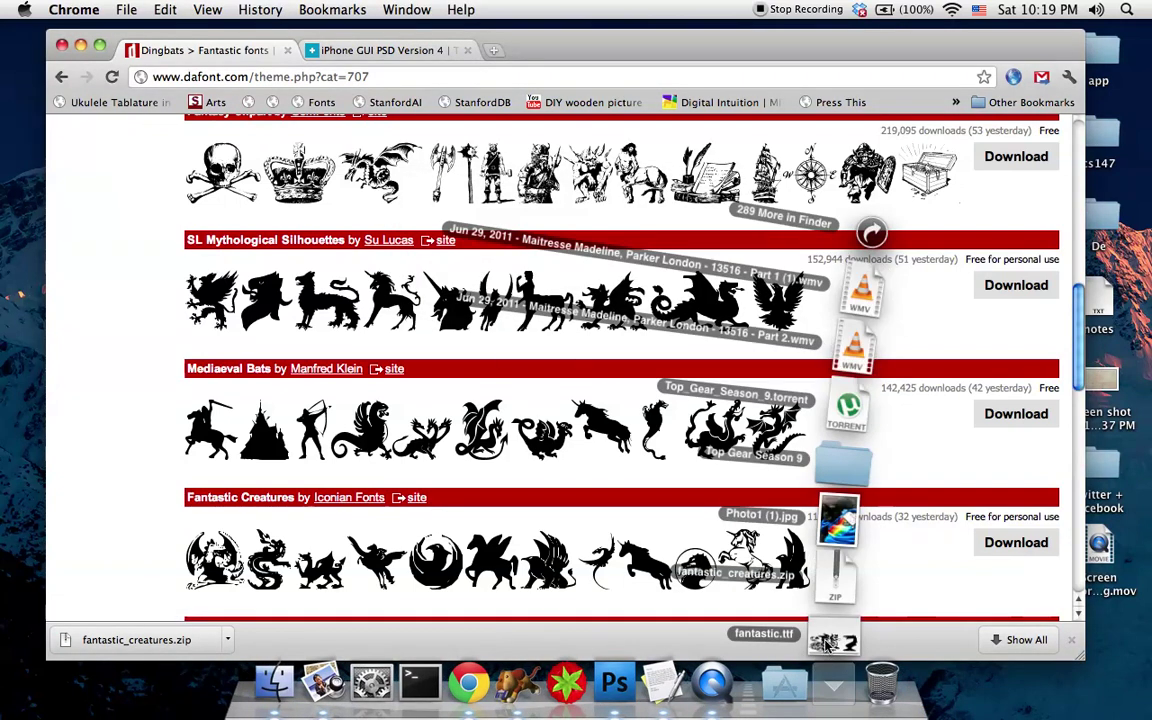
left_click(828, 642)
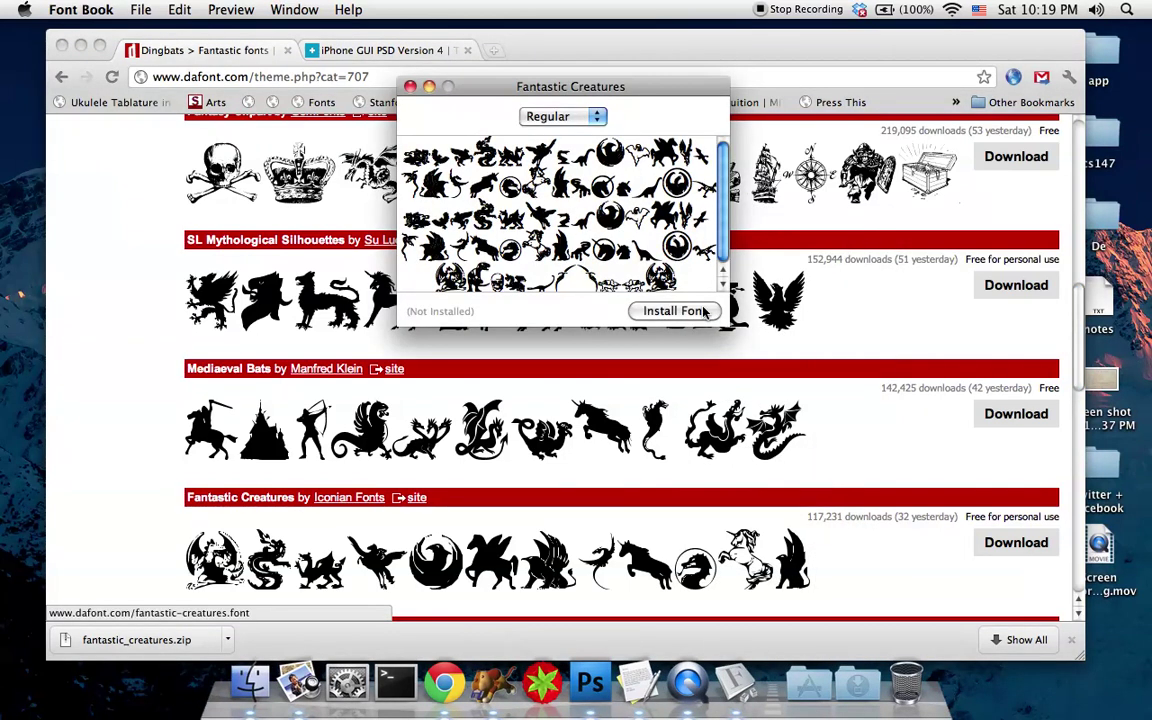
left_click(675, 311)
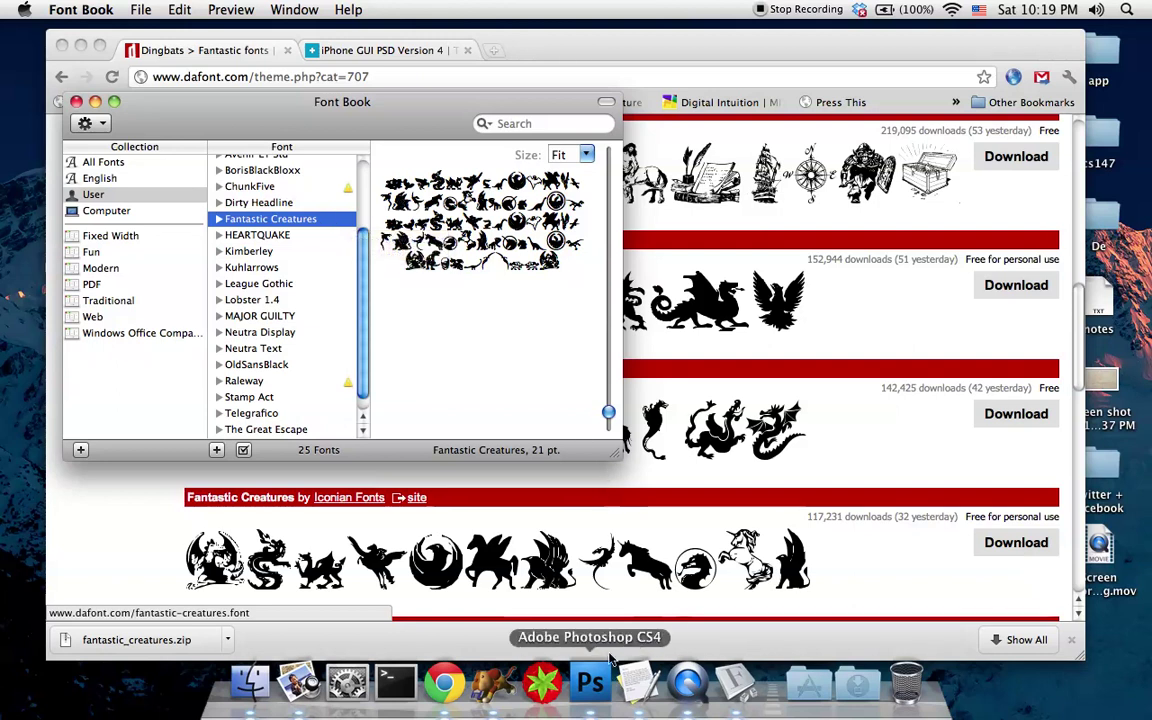
key("super+q")
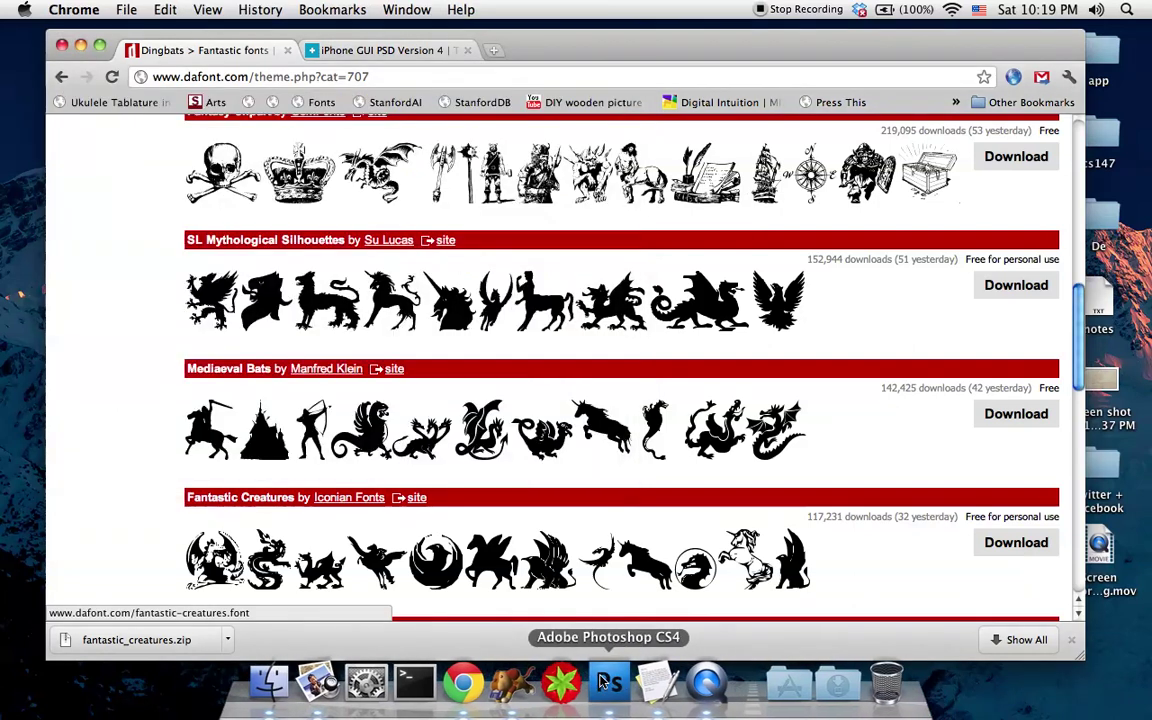
- Switch to Photoshop, look up the Fantastic Creatures font for the Type tool, and keep Lobster 1.4 as the font
left_click(621, 685)
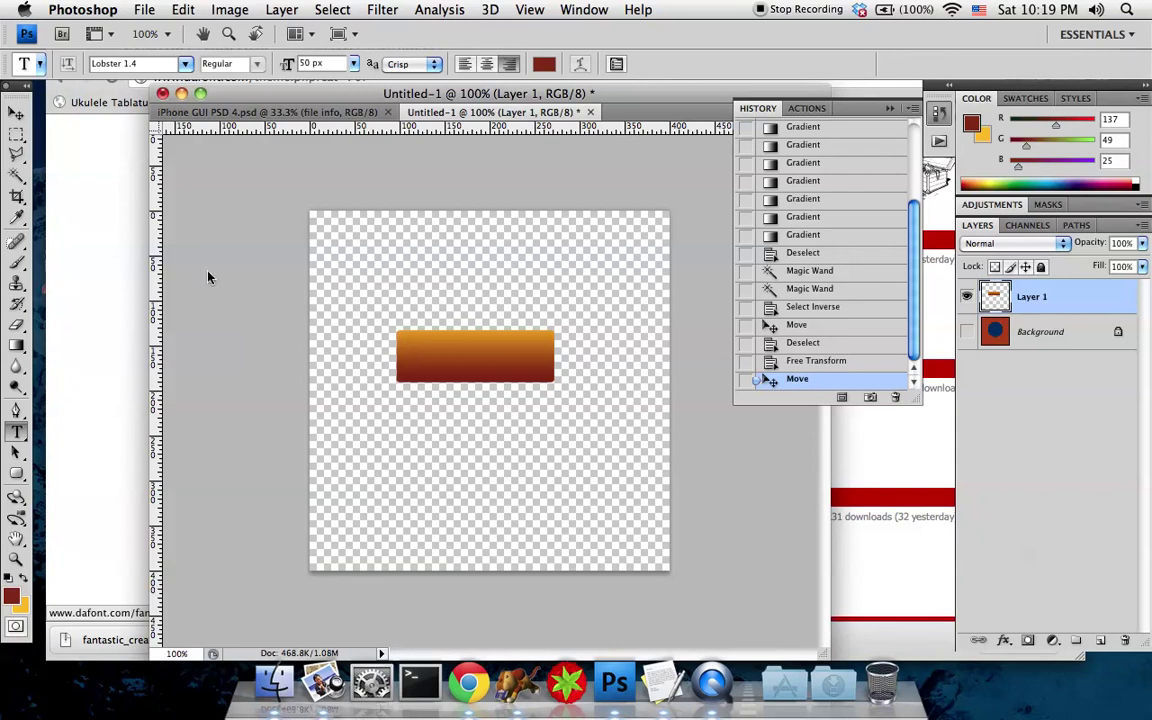
left_click(186, 64)
left_click(186, 64)
type("Fantastic Creatures")
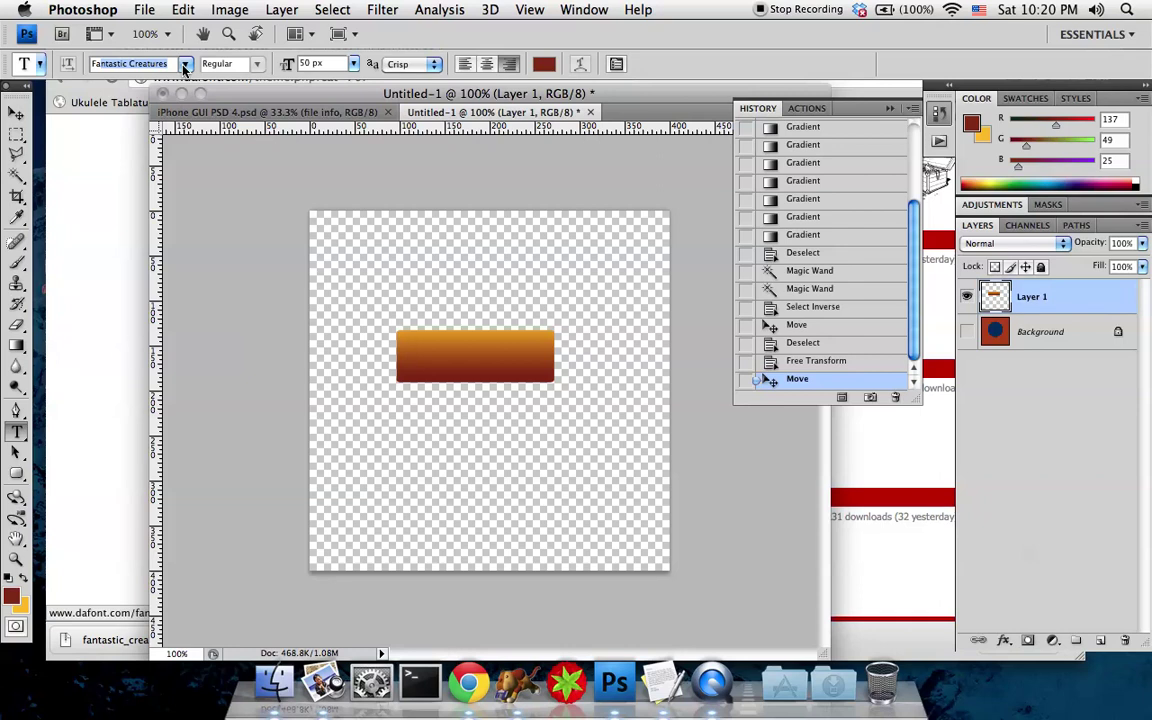
key("super+a")
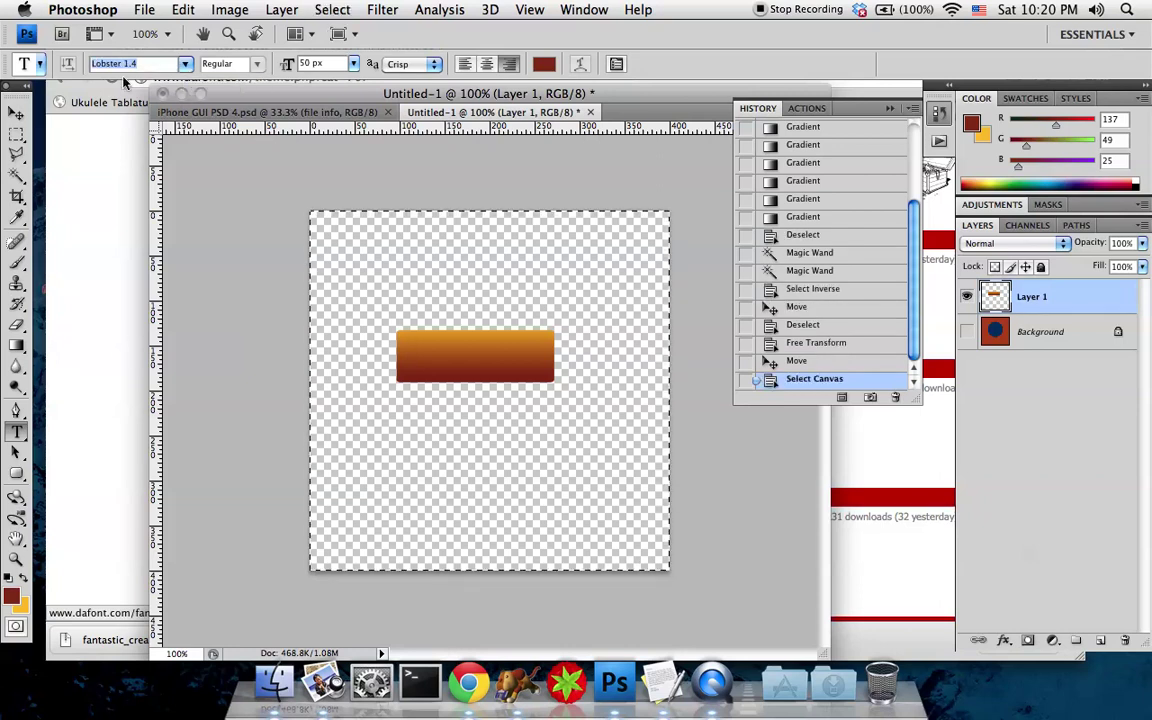
left_click(185, 64)
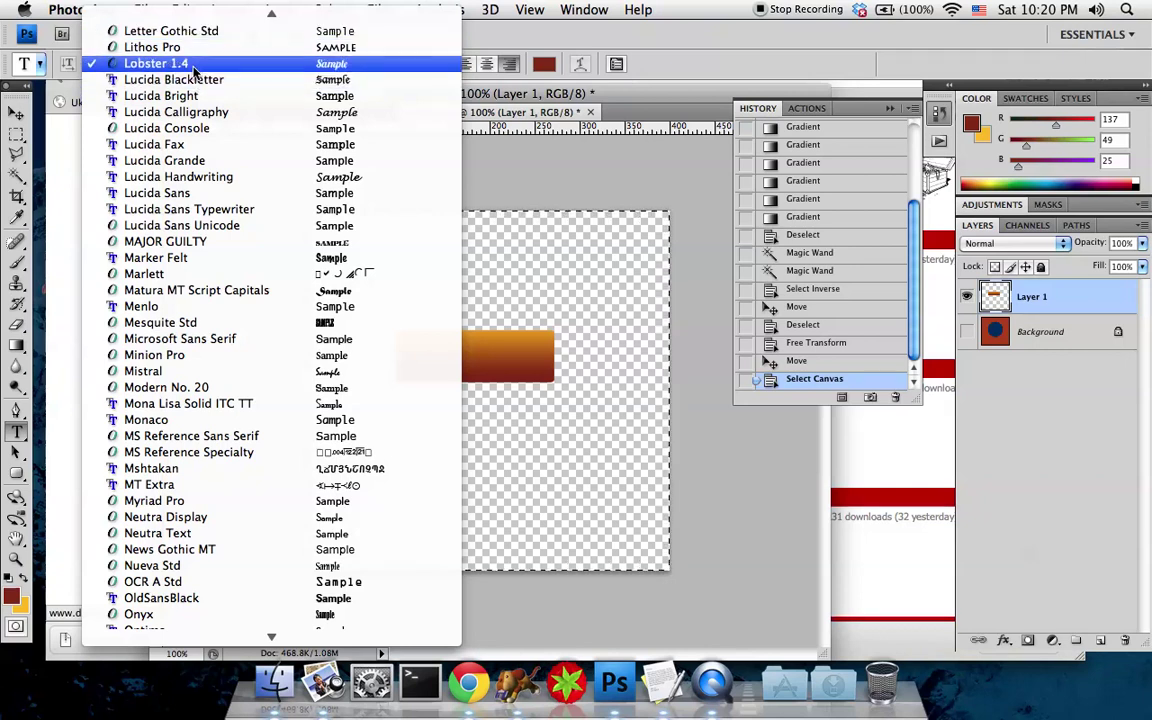
left_click(190, 64)
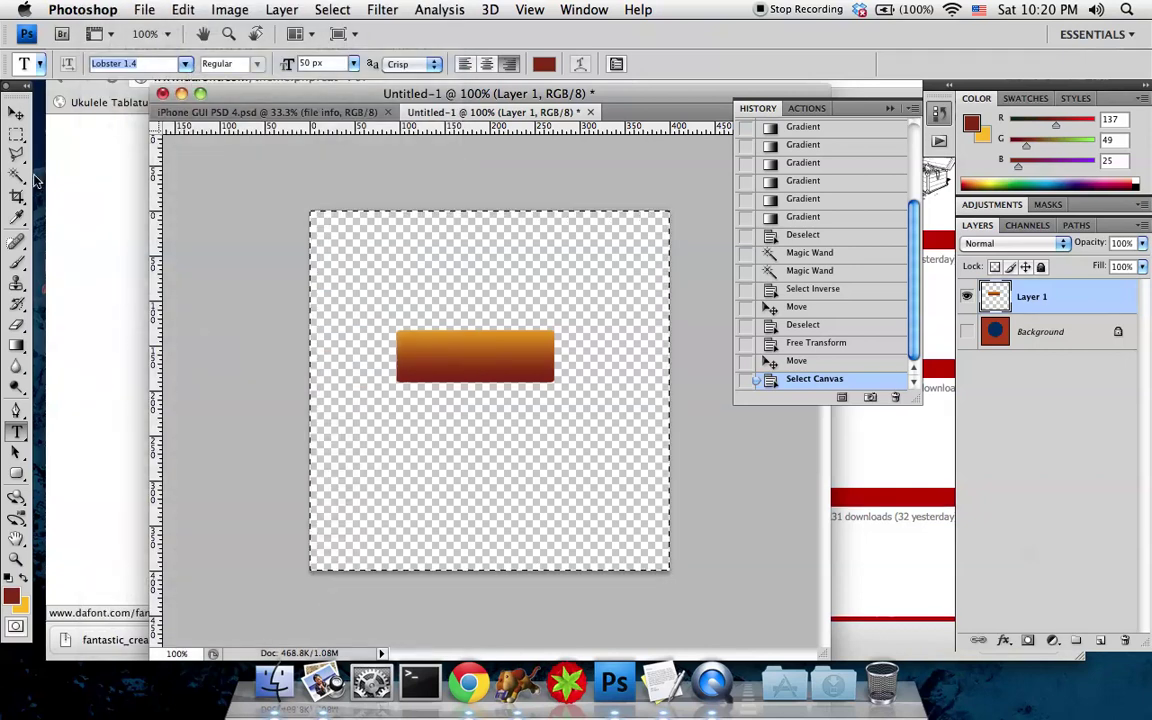
- Clear the canvas selection with the Rectangular Marquee tool and return to the Horizontal Type tool
left_click(17, 114)
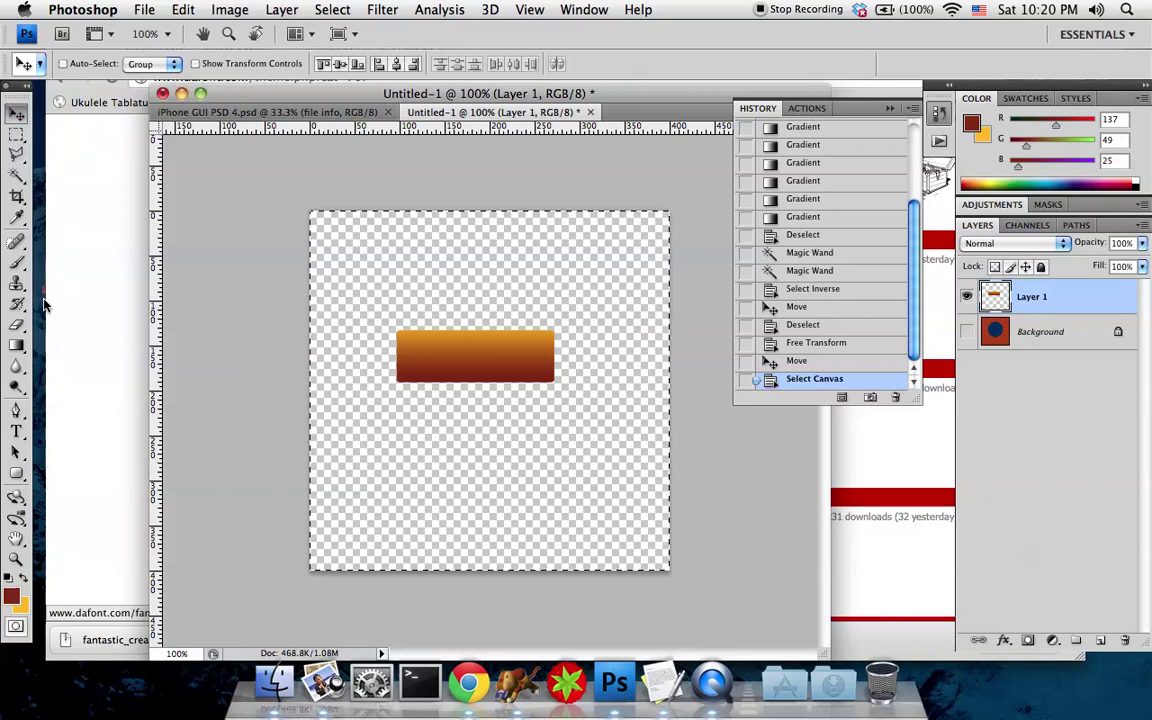
left_click(18, 432)
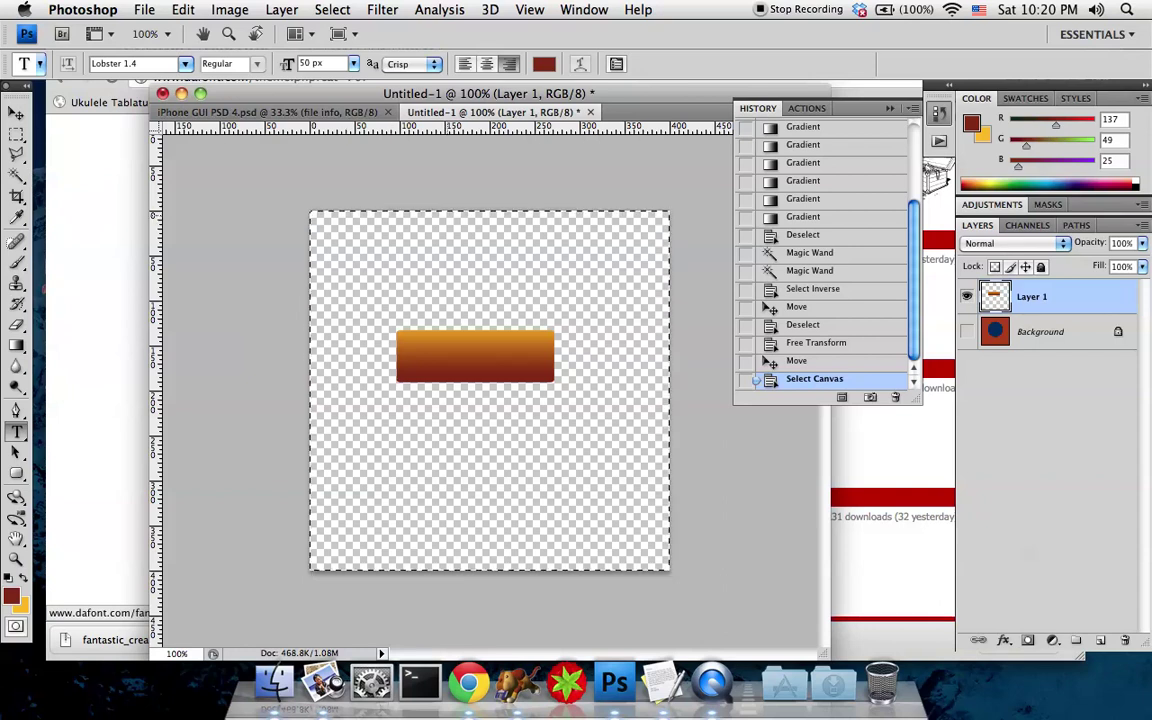
left_click(17, 135)
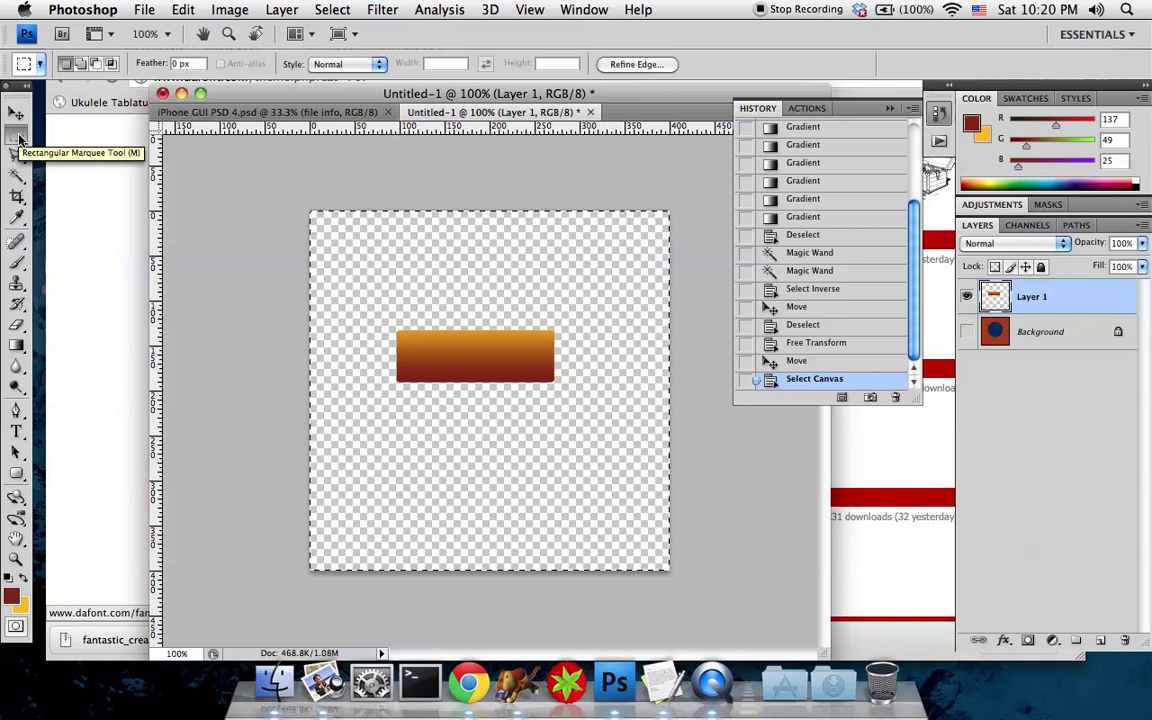
left_click(436, 278)
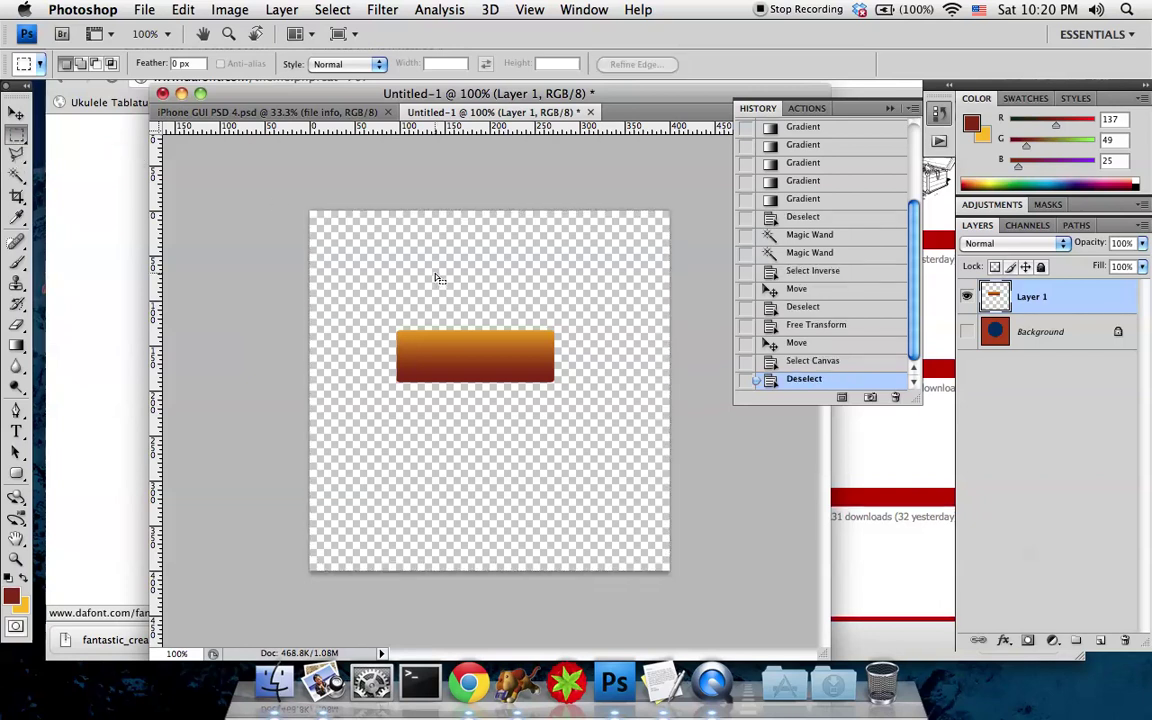
left_click(18, 434)
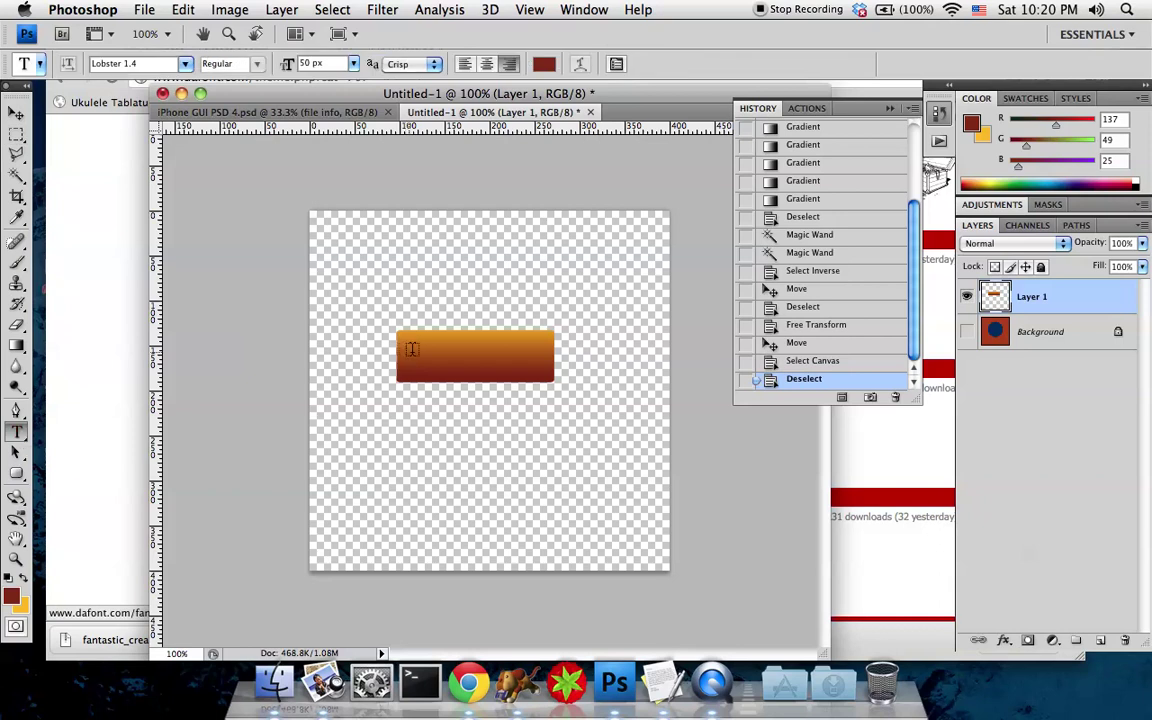
left_click(424, 355)
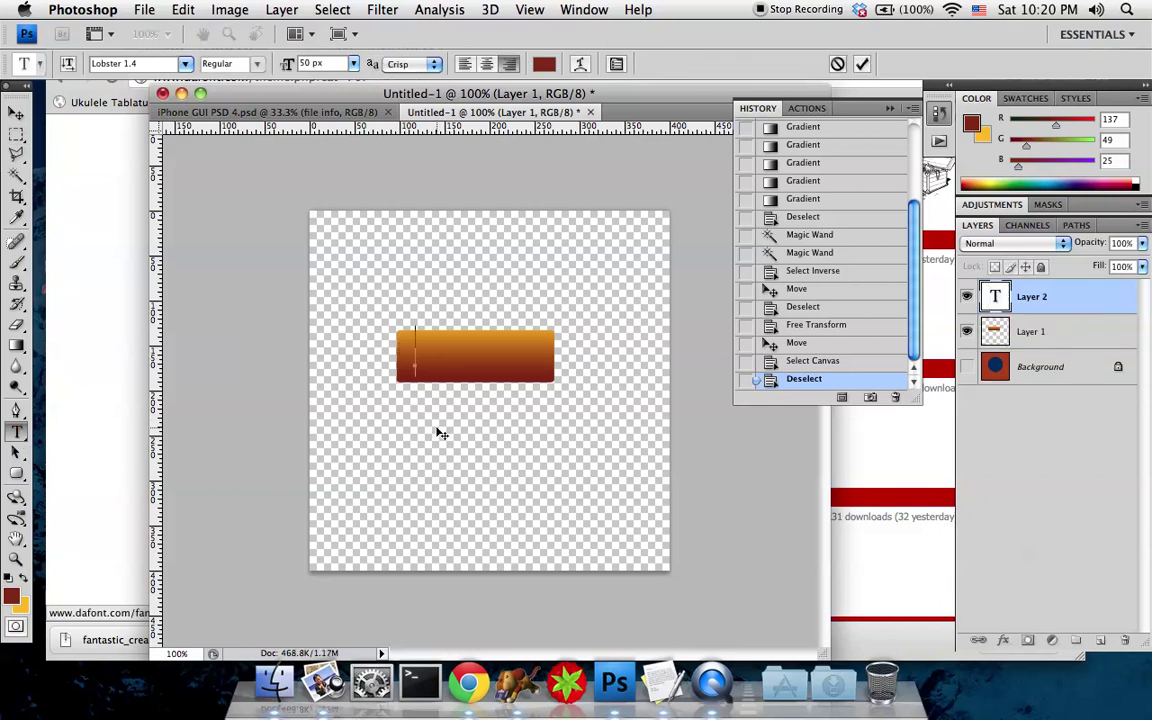
key("Escape")
left_click_drag(351, 295, 627, 448)
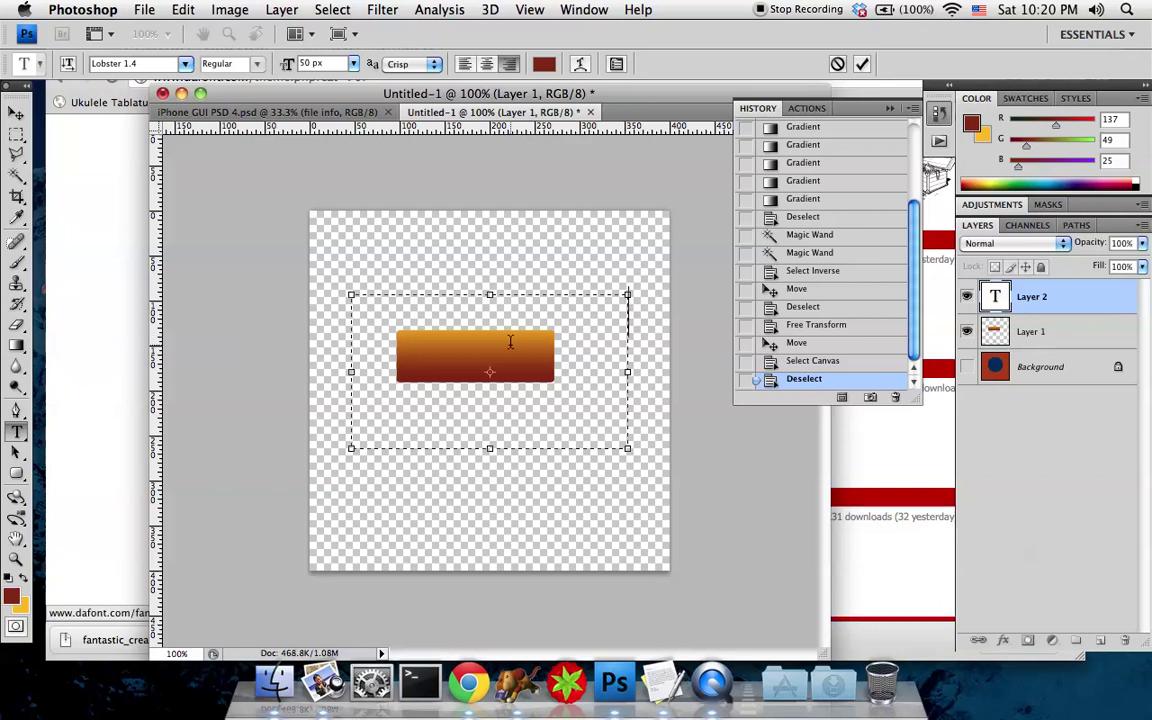
key("Escape")
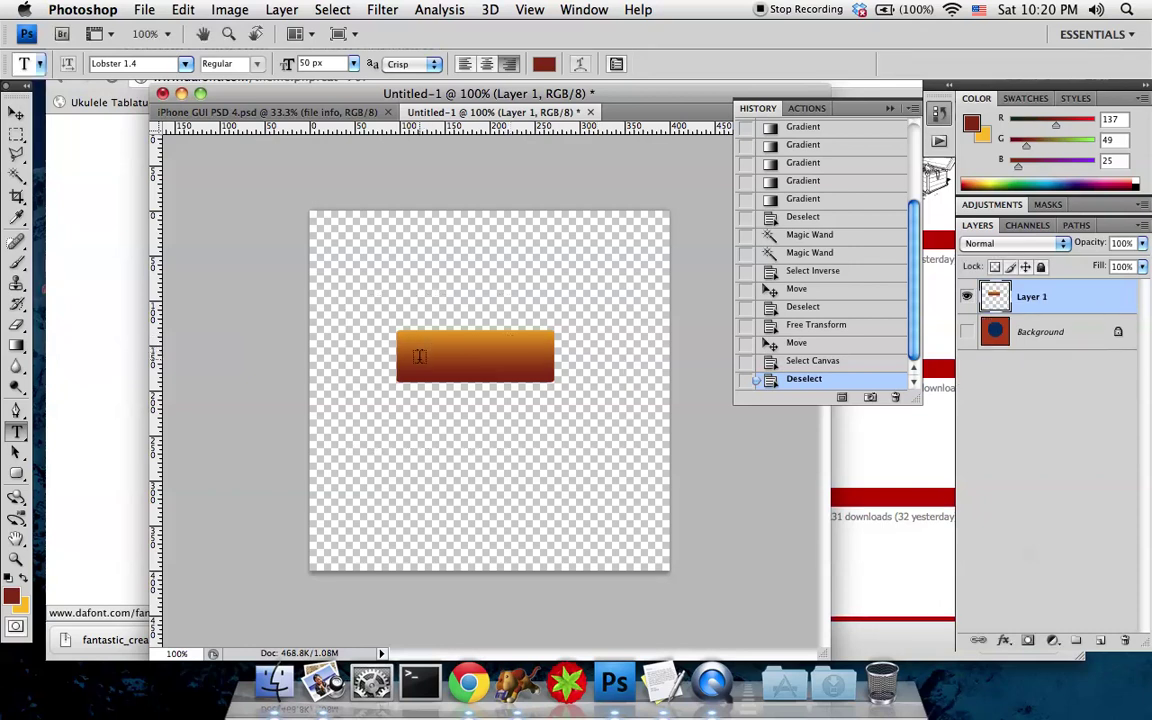
- Add the text "press" on the gradient button in Lobster 1.4 at 50 px, left-aligned
left_click(419, 355)
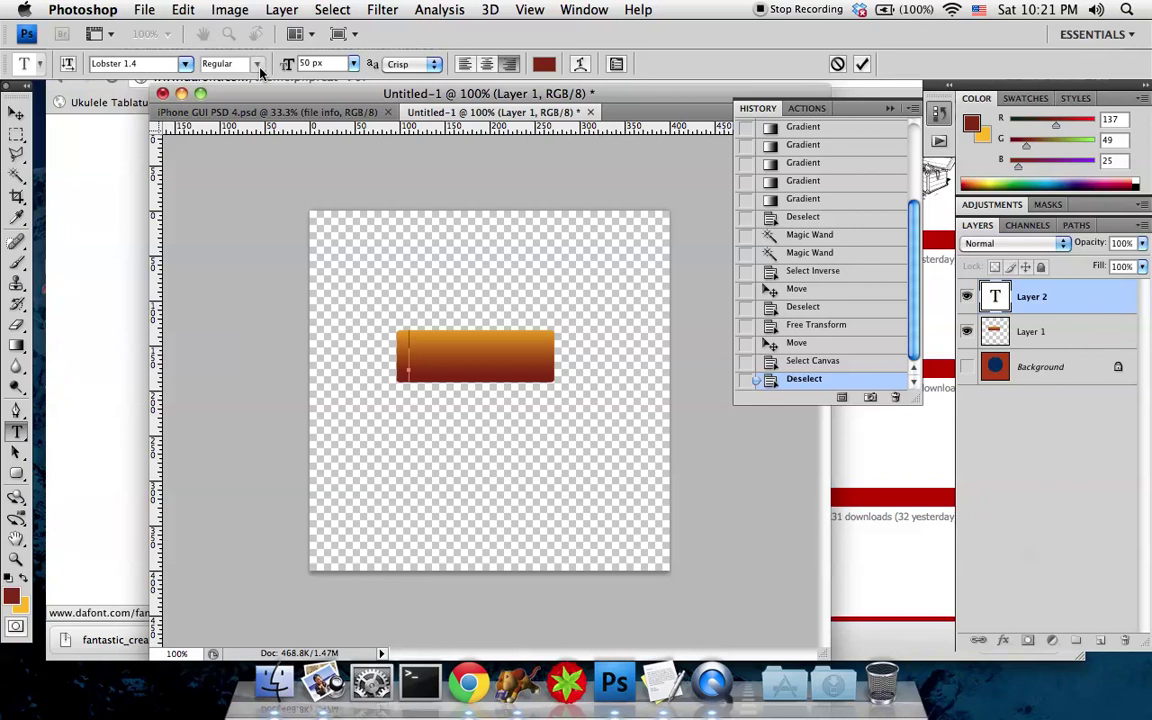
left_click(353, 66)
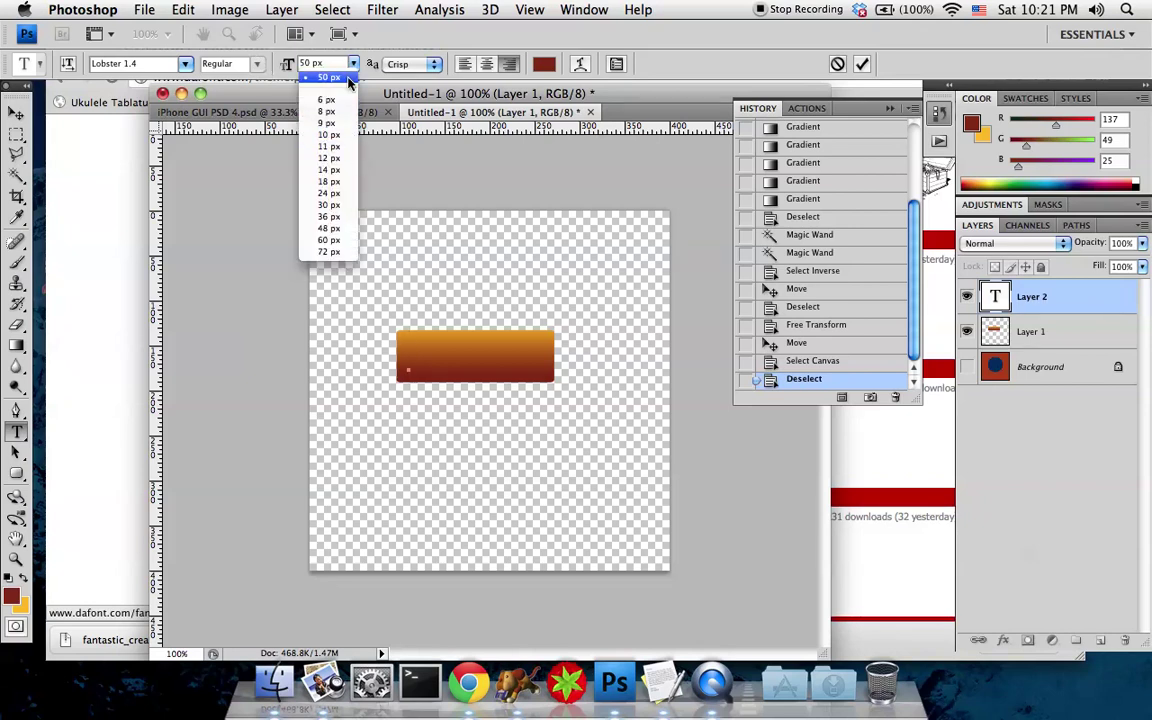
left_click(351, 68)
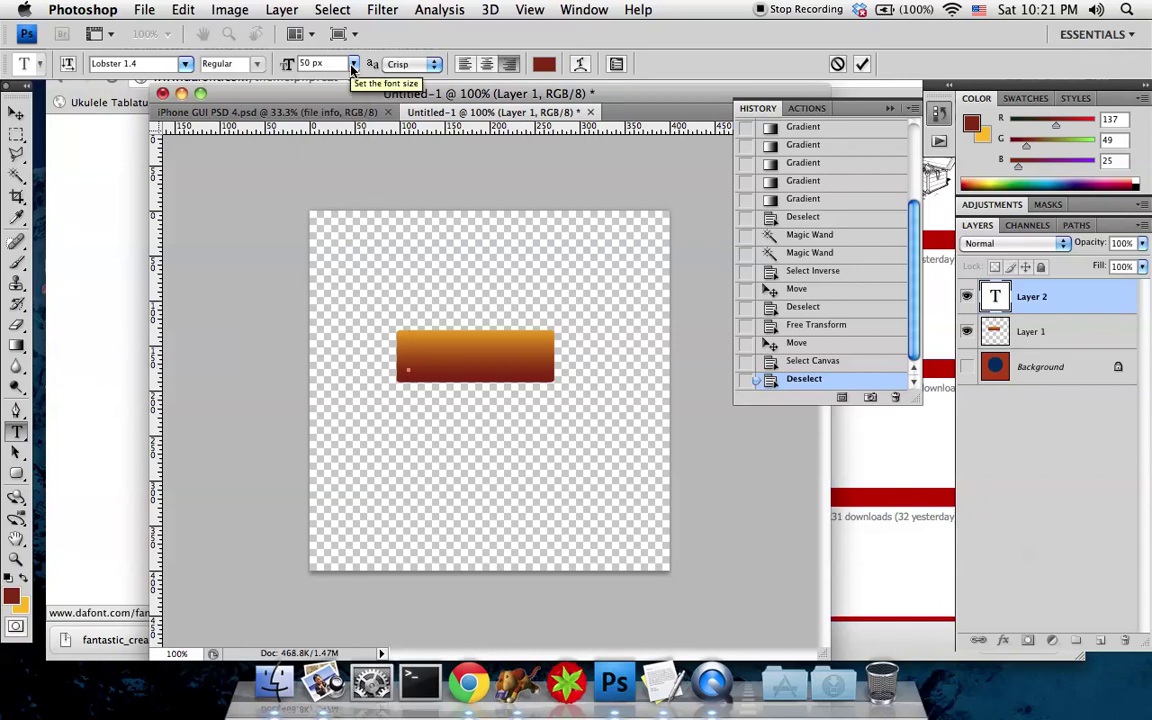
type("A")
type("ress")
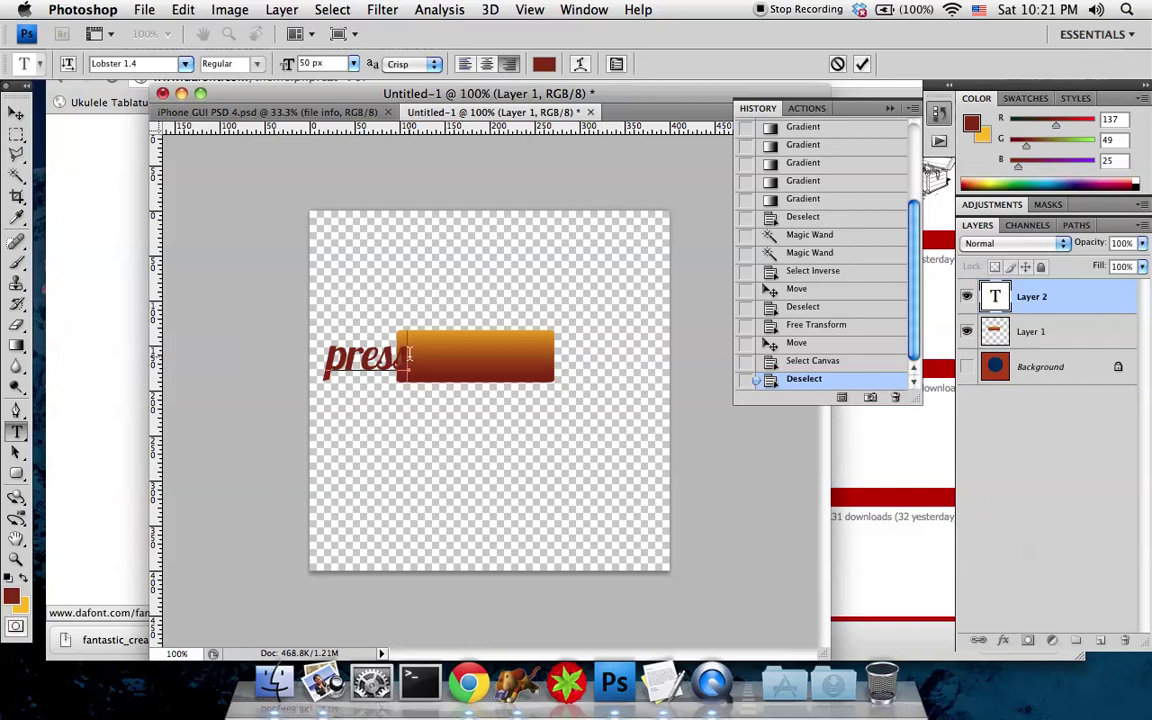
left_click(472, 67)
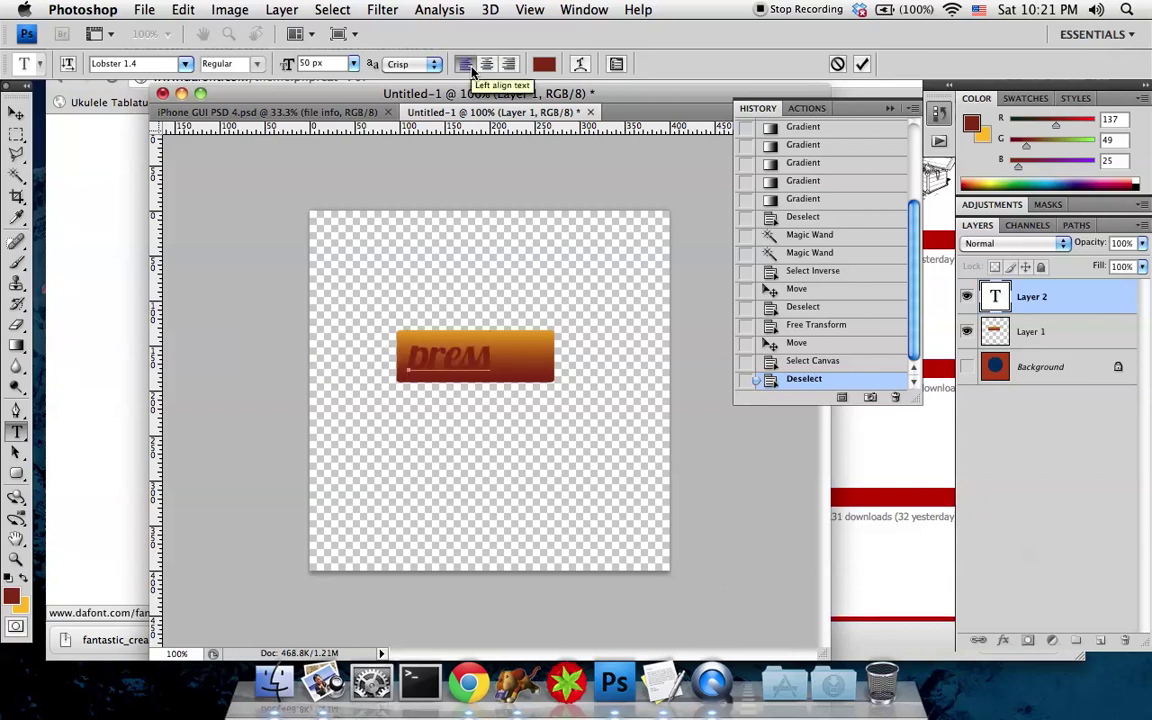
- Select the whole word "press" and set its text color to near-white fefefe
double_click(450, 355)
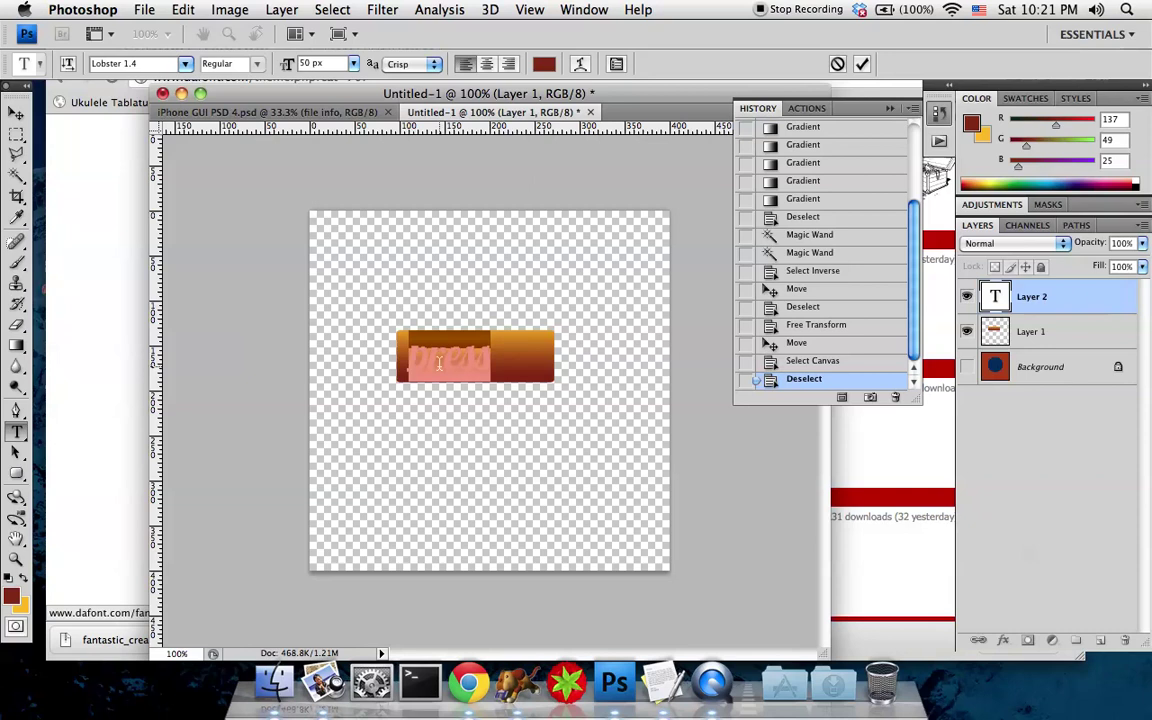
key("super+h")
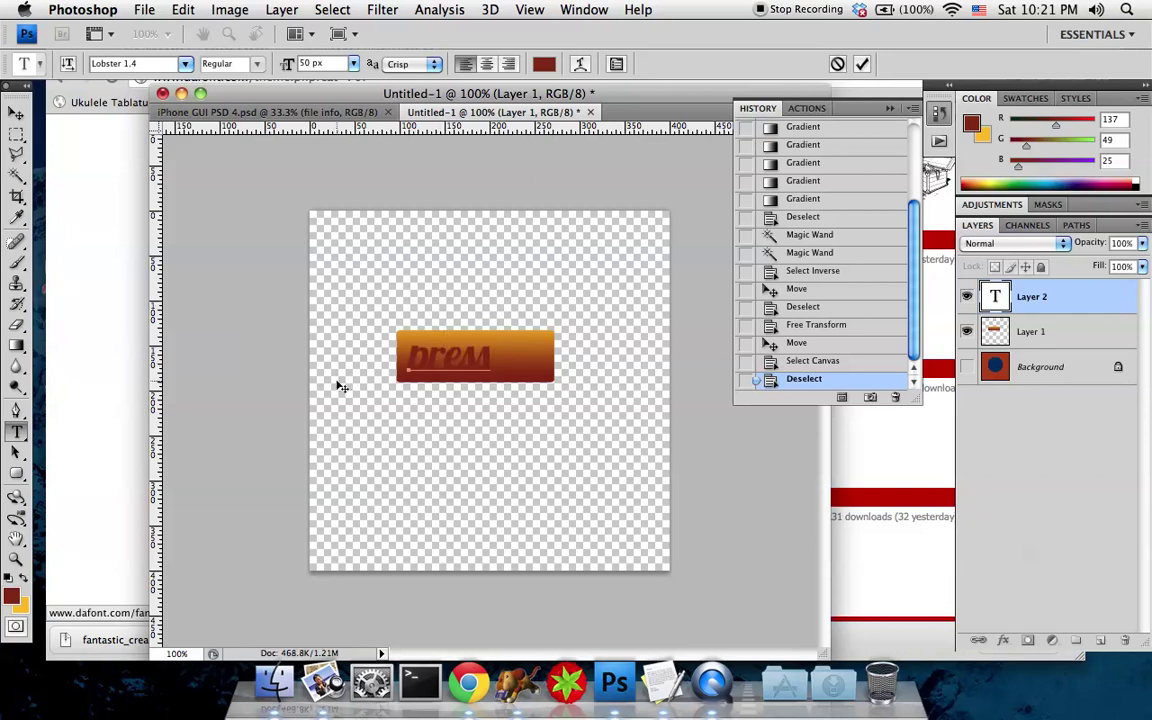
left_click(543, 63)
left_click_drag(662, 118, 575, 104)
key("Return")
key("super+a")
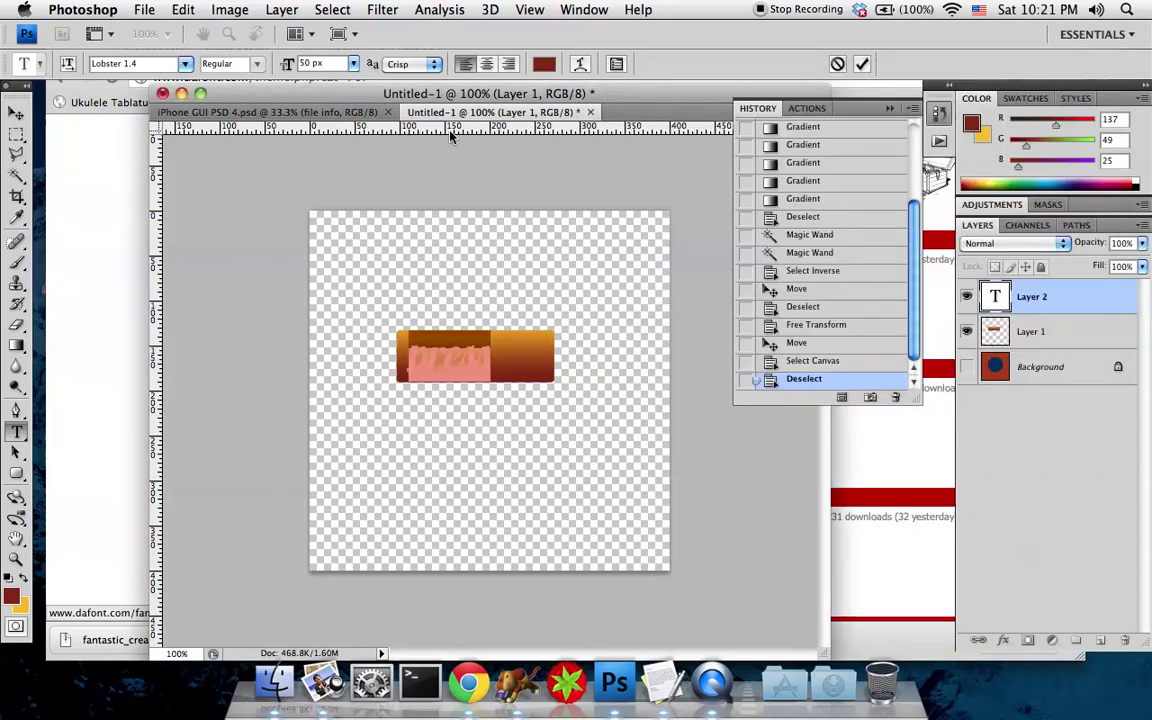
left_click(545, 66)
left_click_drag(668, 141, 619, 108)
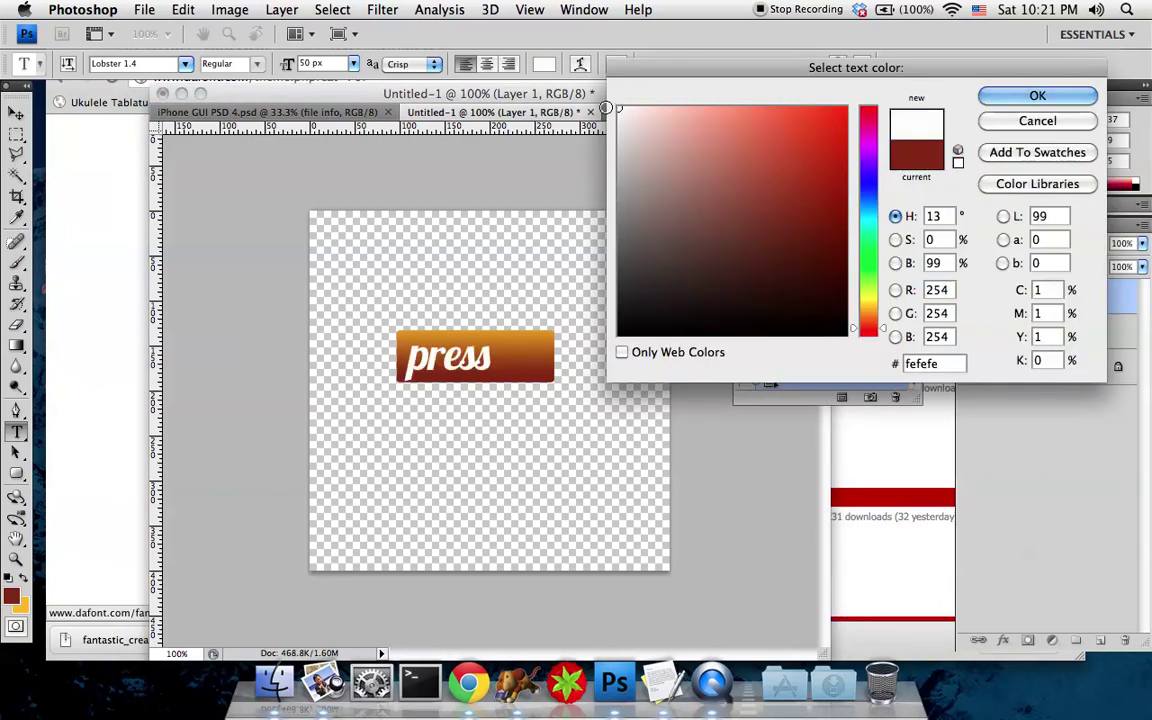
key("Return")
- Add the word "this" directly after "press" in a dark red text color
key("Left")
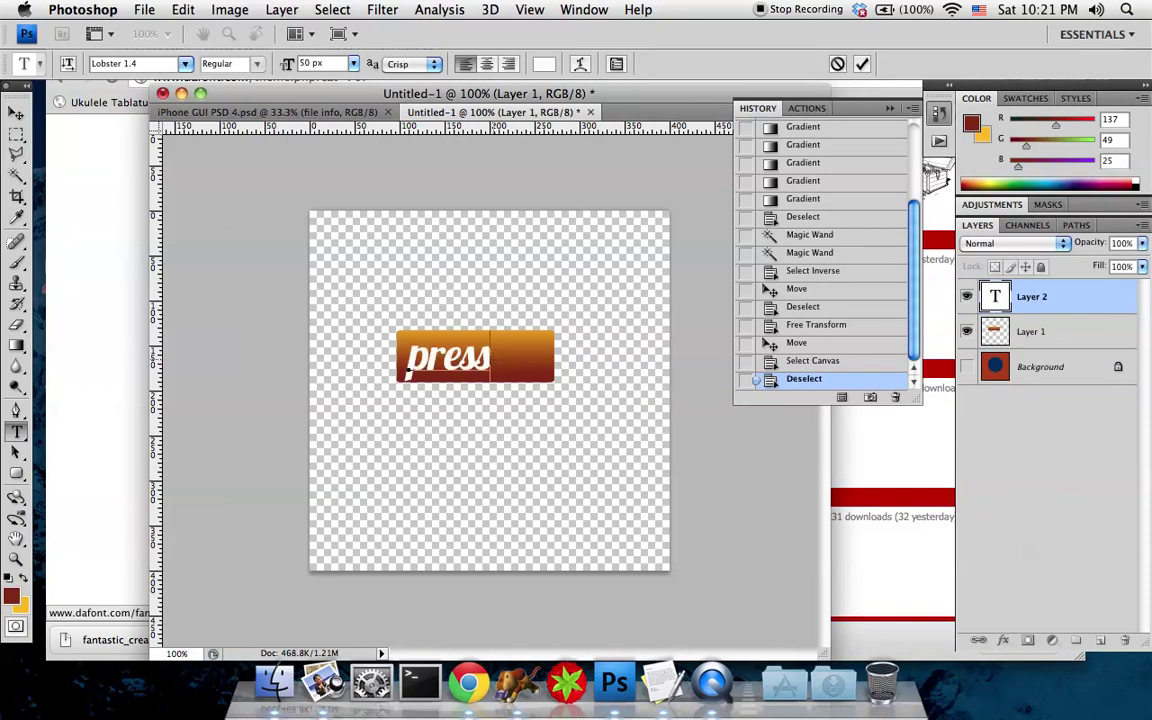
left_click(545, 65)
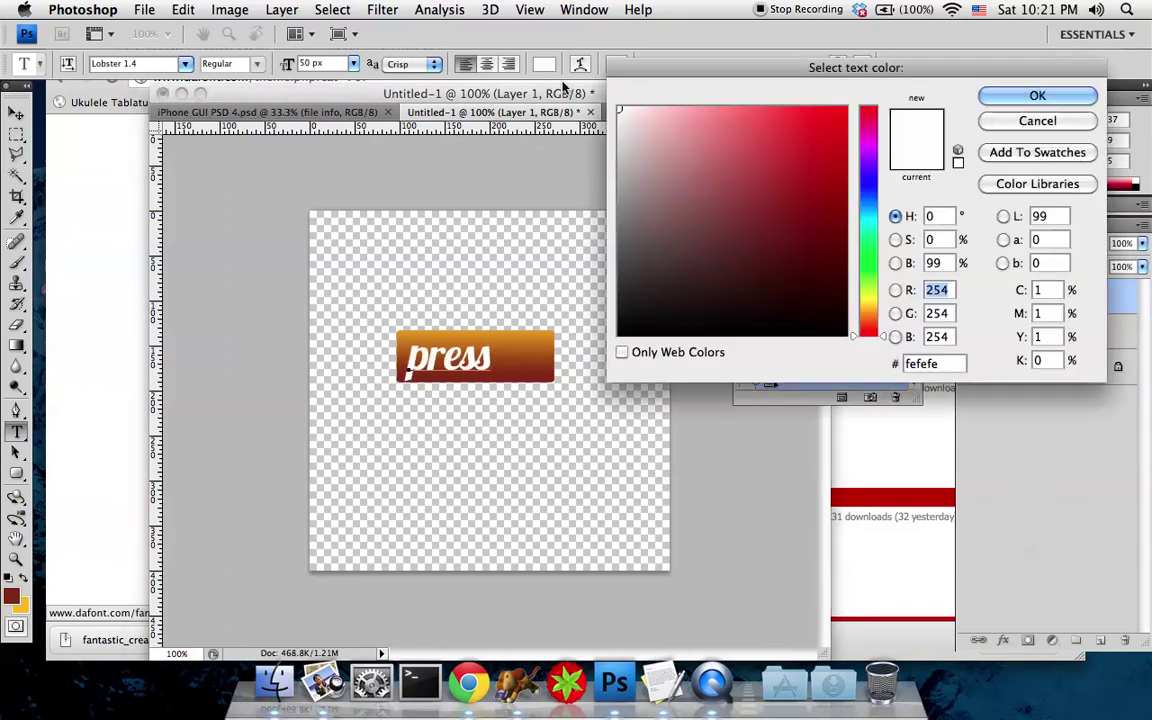
left_click(788, 222)
key("Return")
type("thi")
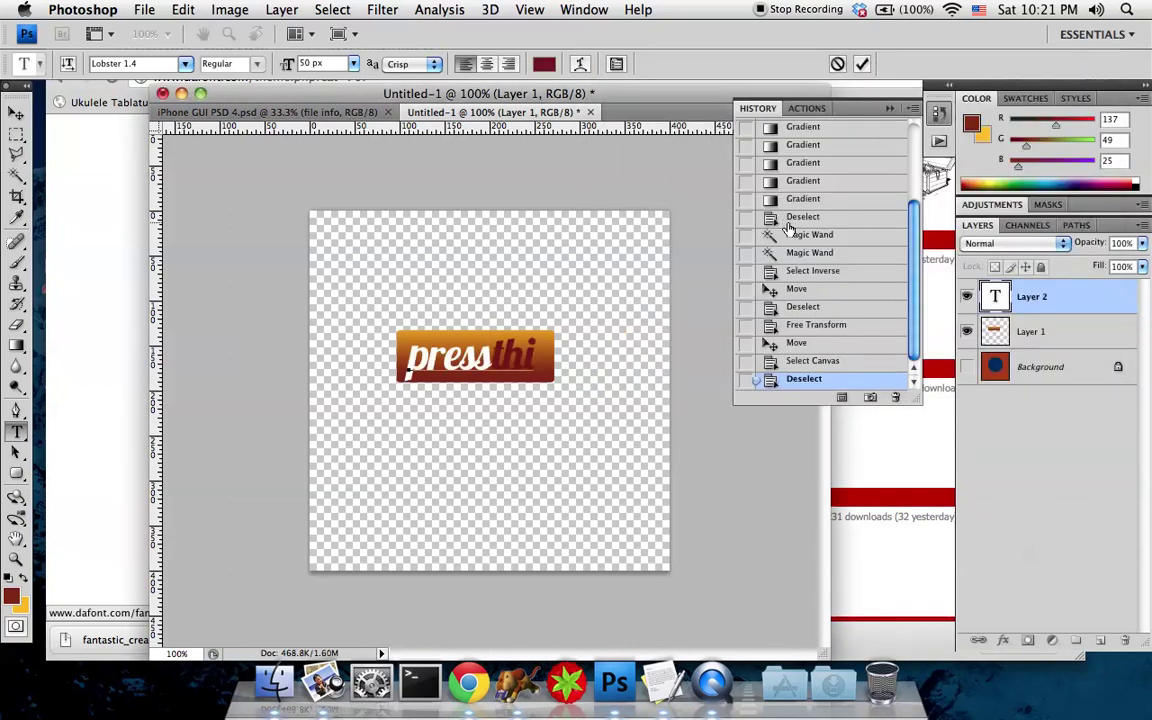
type("s")
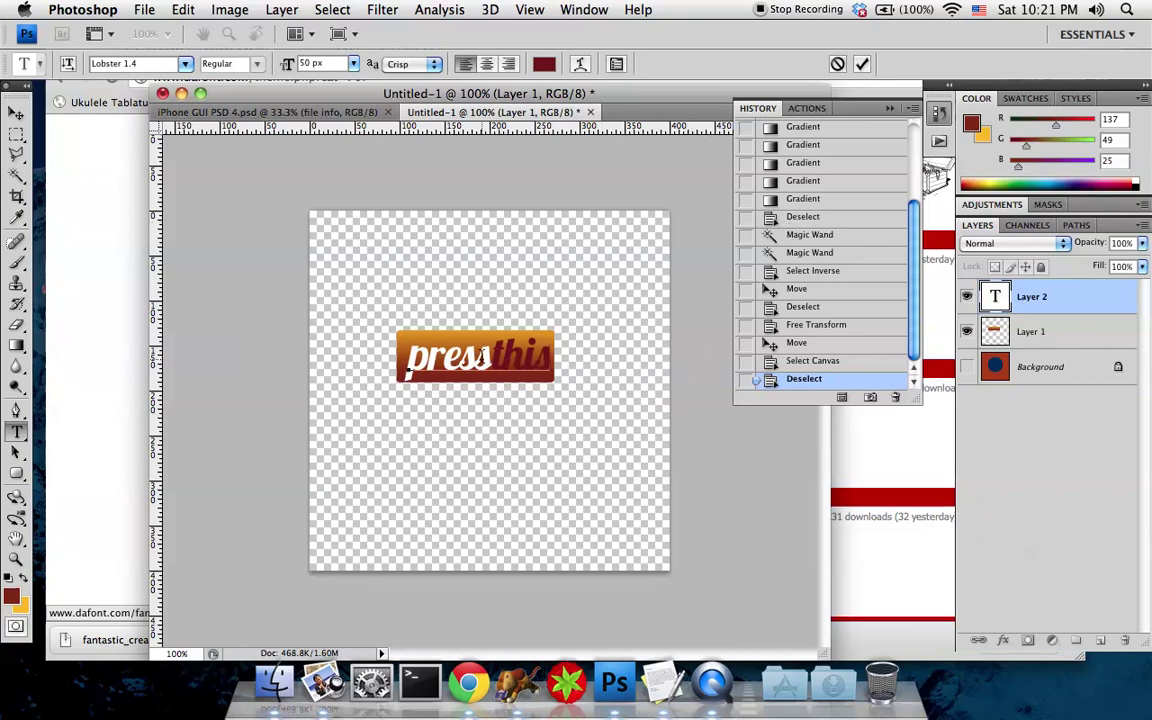
- Recolor only the word "this" to the light orange f0b746, based on a color sampled from the button
left_click_drag(491, 356, 552, 358)
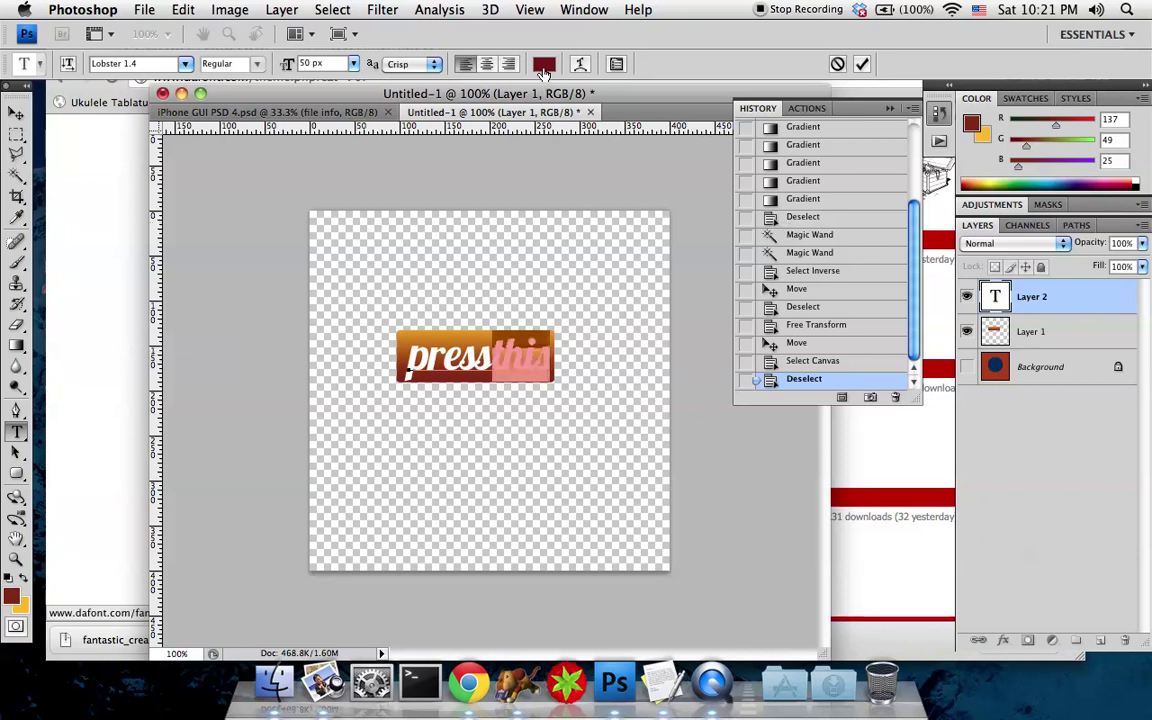
left_click(543, 66)
left_click(663, 148)
left_click_drag(663, 148, 619, 173)
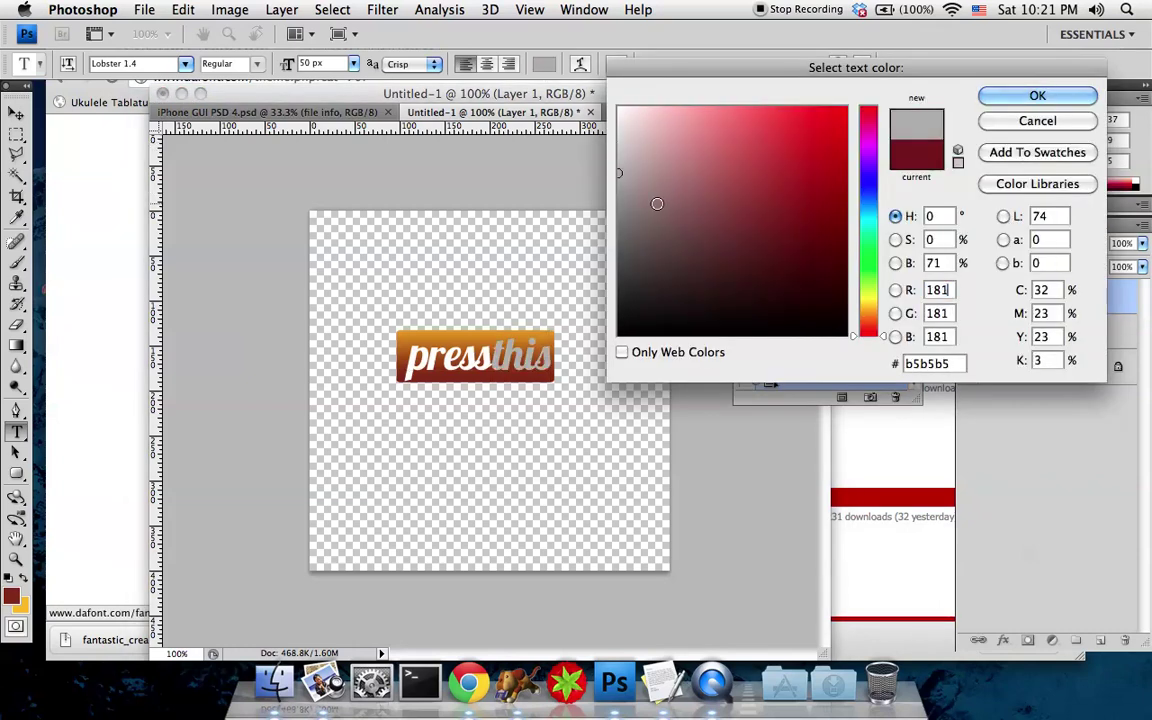
left_click(495, 335)
left_click(805, 116)
left_click_drag(805, 116, 781, 120)
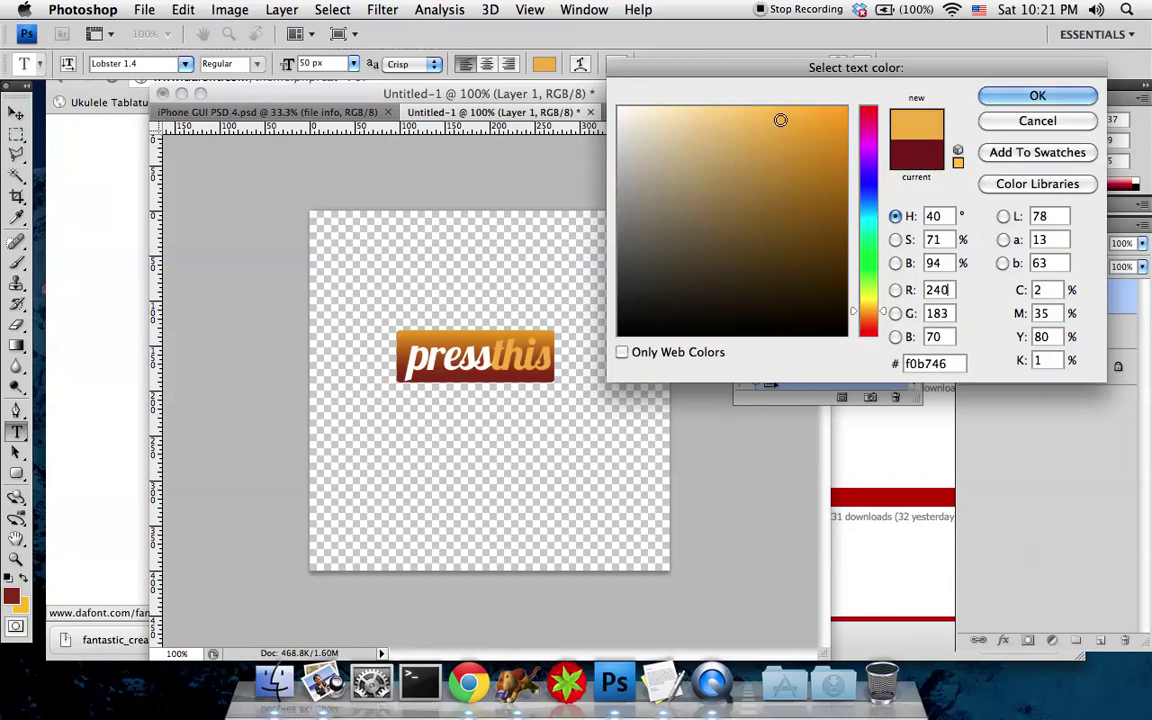
key("Return")
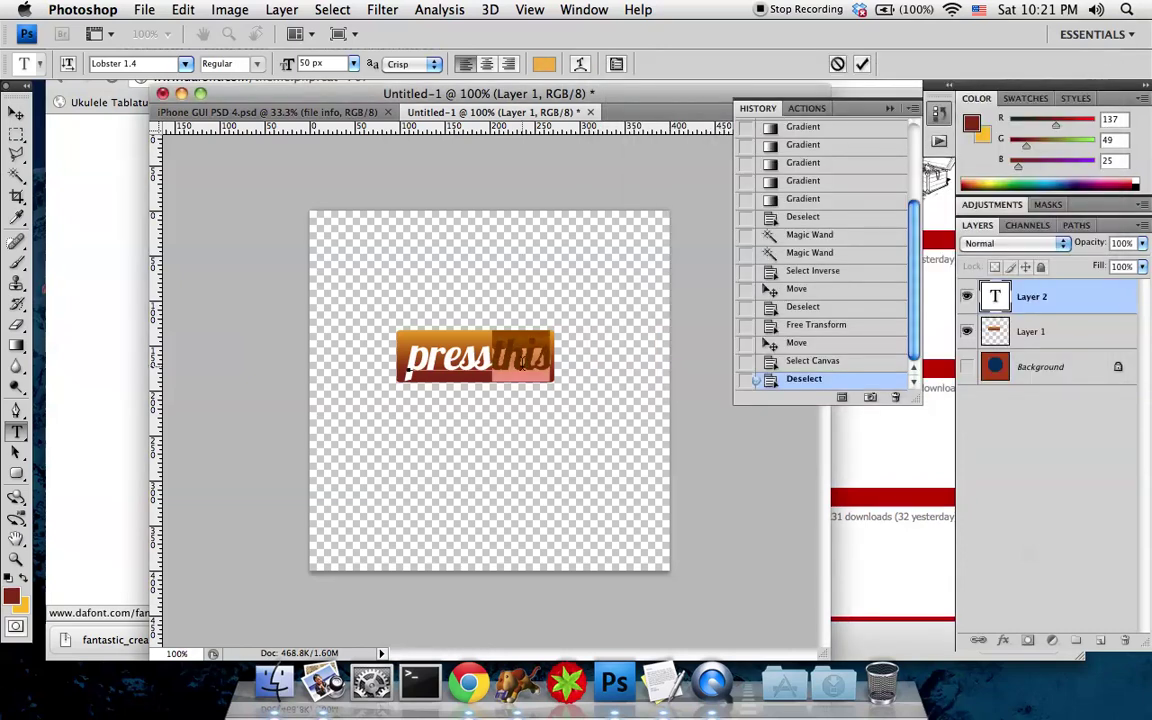
left_click(524, 334)
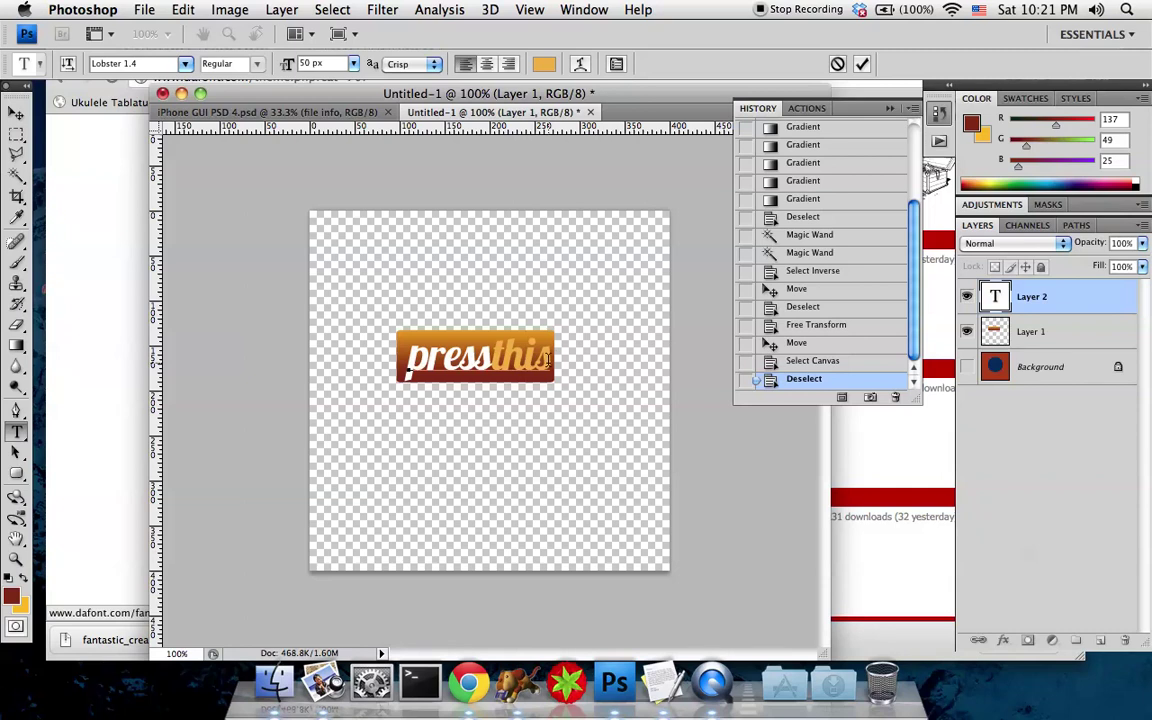
- Set the whole "pressthis" text to 30 px and move it to the middle of the gradient button
key("super+a")
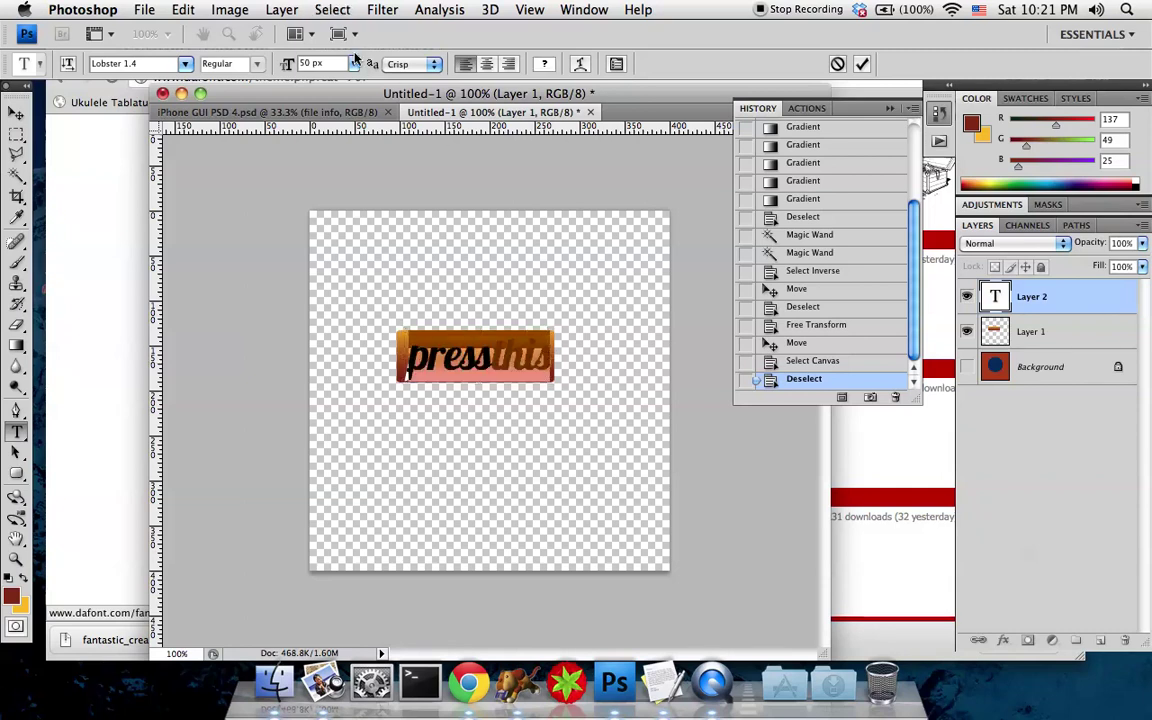
left_click(354, 63)
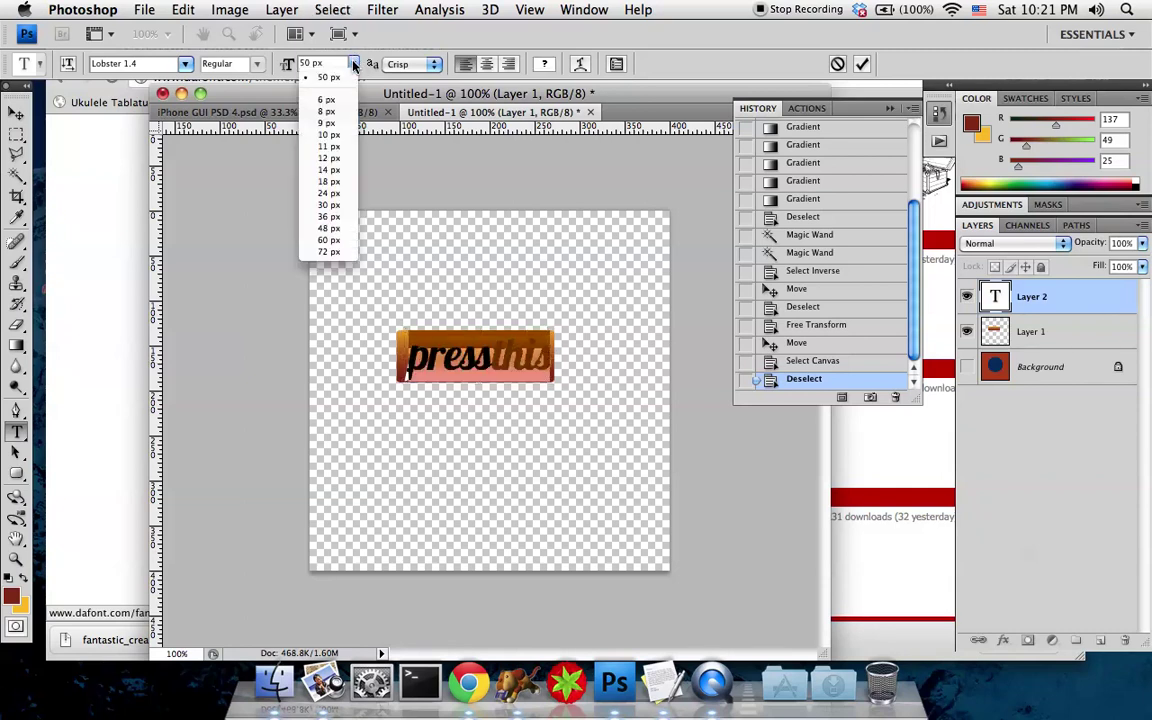
left_click(333, 206)
left_click(494, 362)
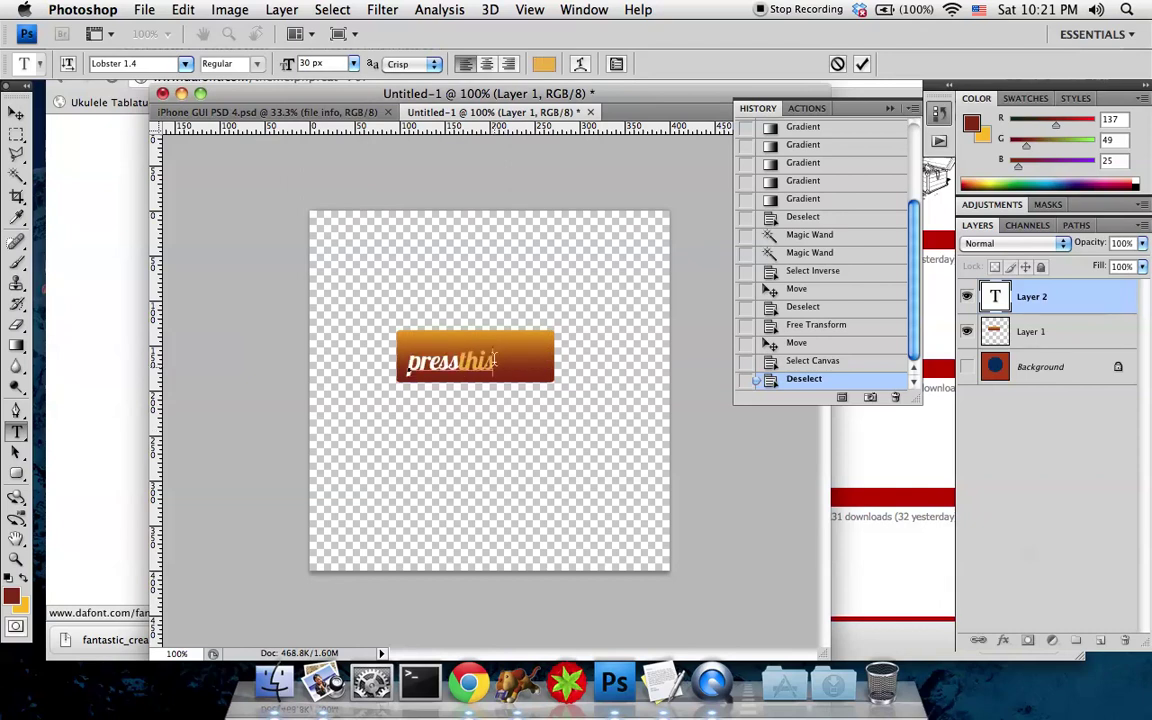
left_click_drag(510, 349, 537, 342)
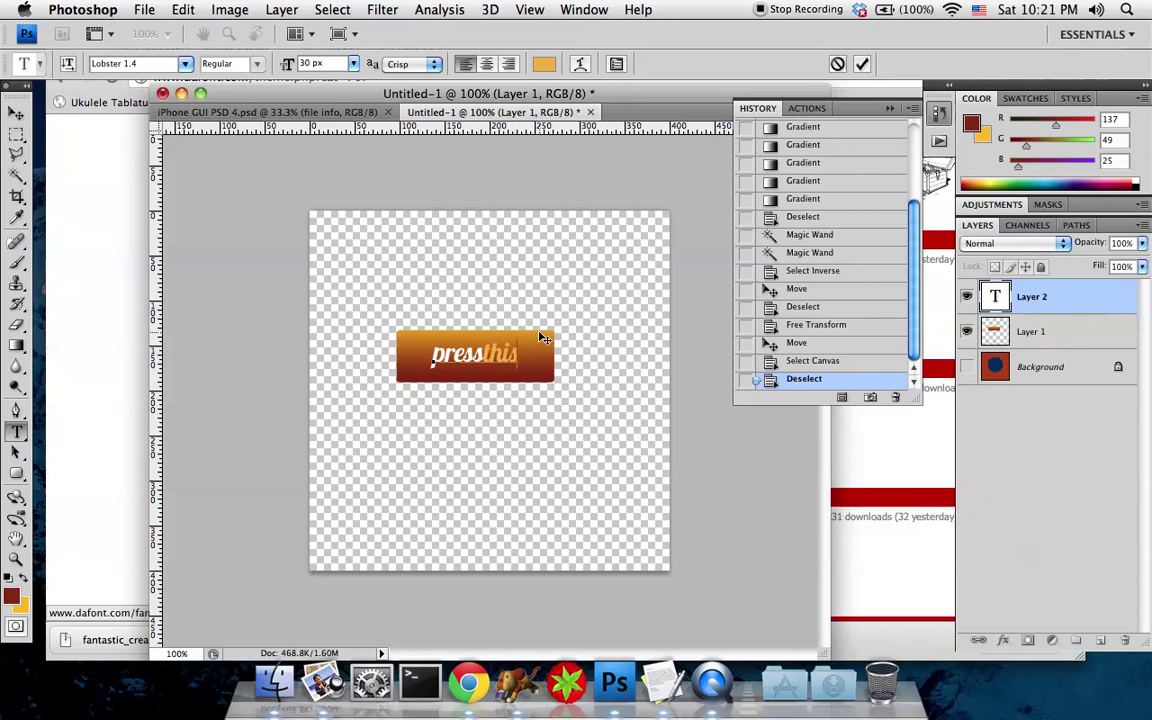
- Shift the "pressthis" text slightly lower on the gradient button, commit it, and toggle the text layer's visibility off and on
left_click_drag(540, 338, 541, 342)
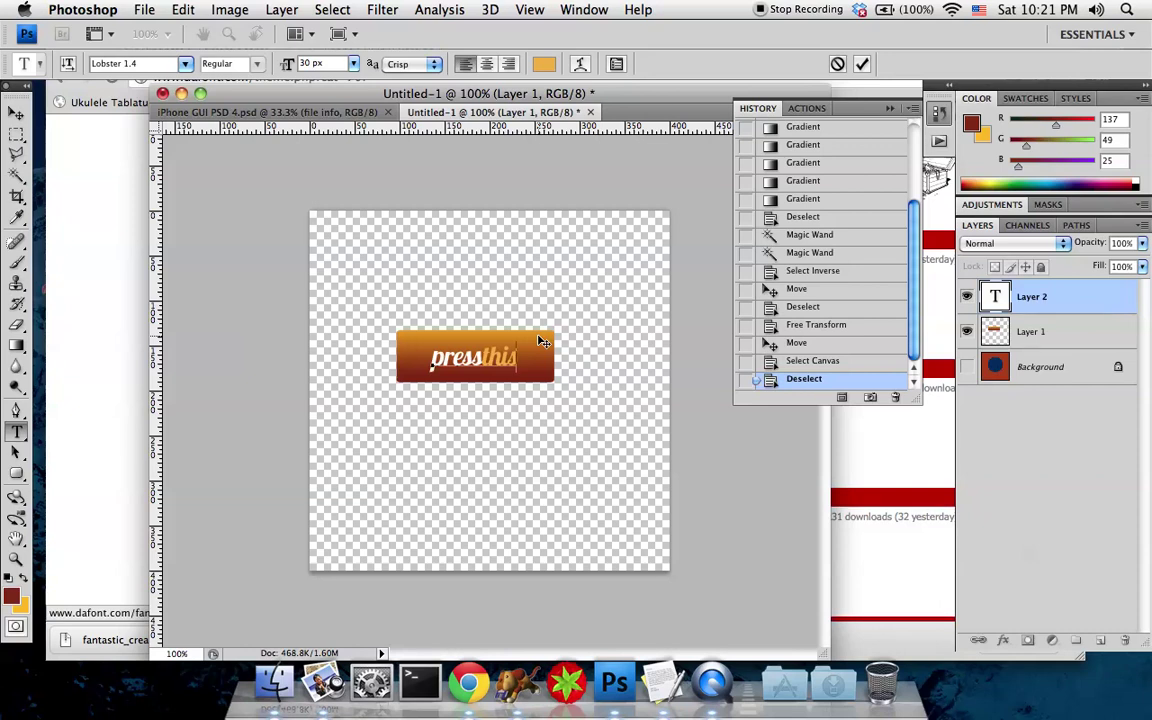
left_click(16, 116)
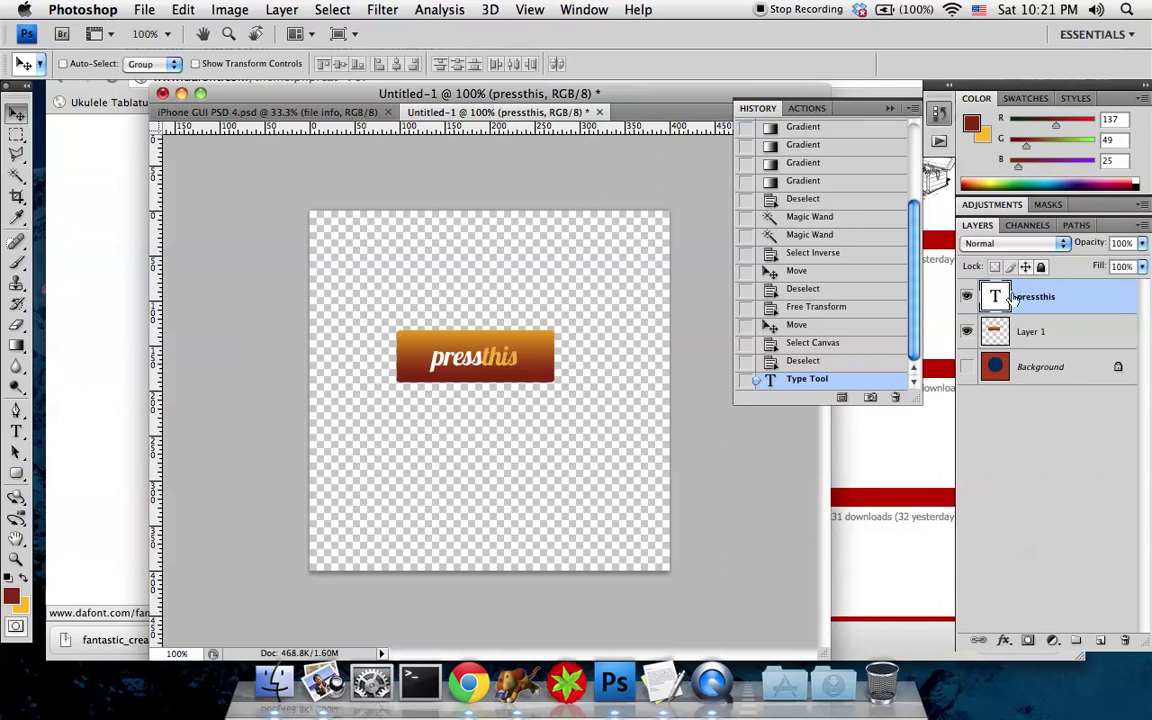
left_click(967, 297)
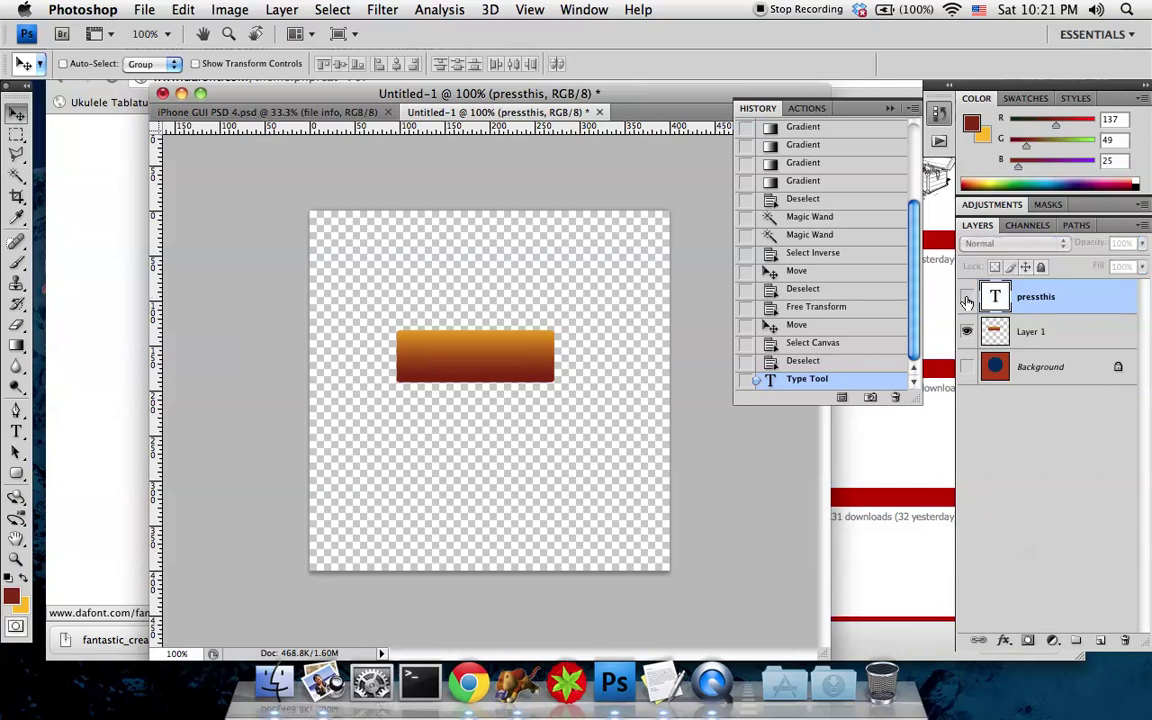
left_click(967, 297)
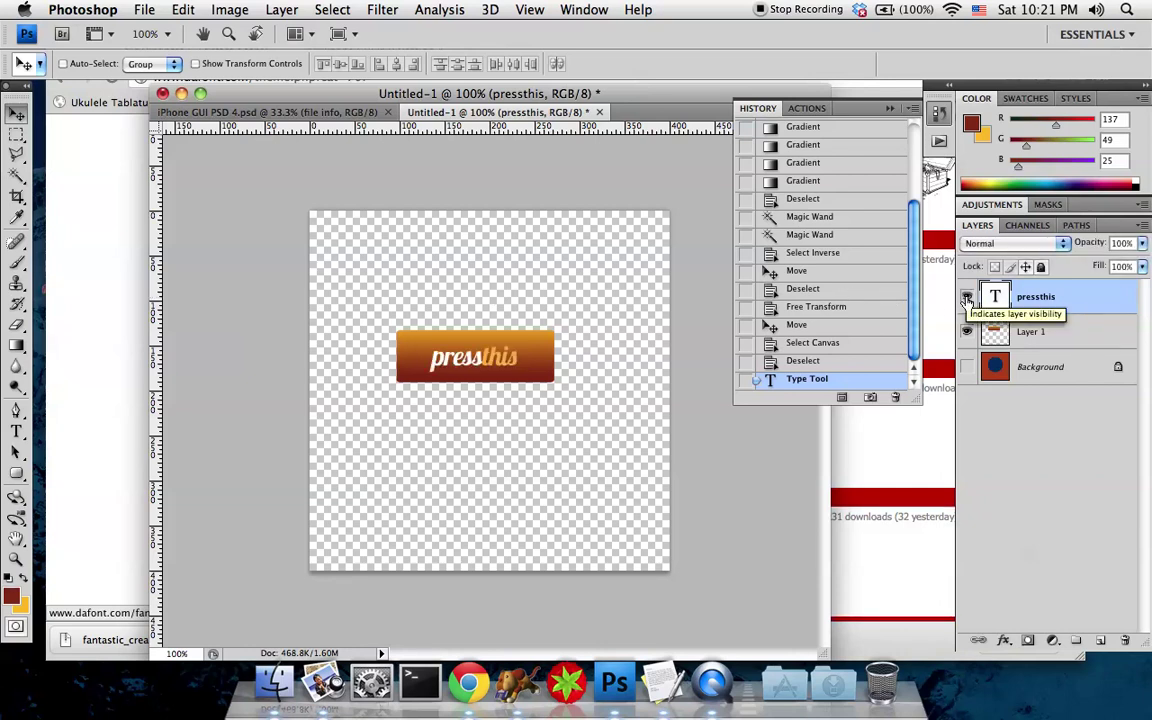
- Capitalize both words of the button text so it reads "PressThis" and commit the edit
left_click(16, 431)
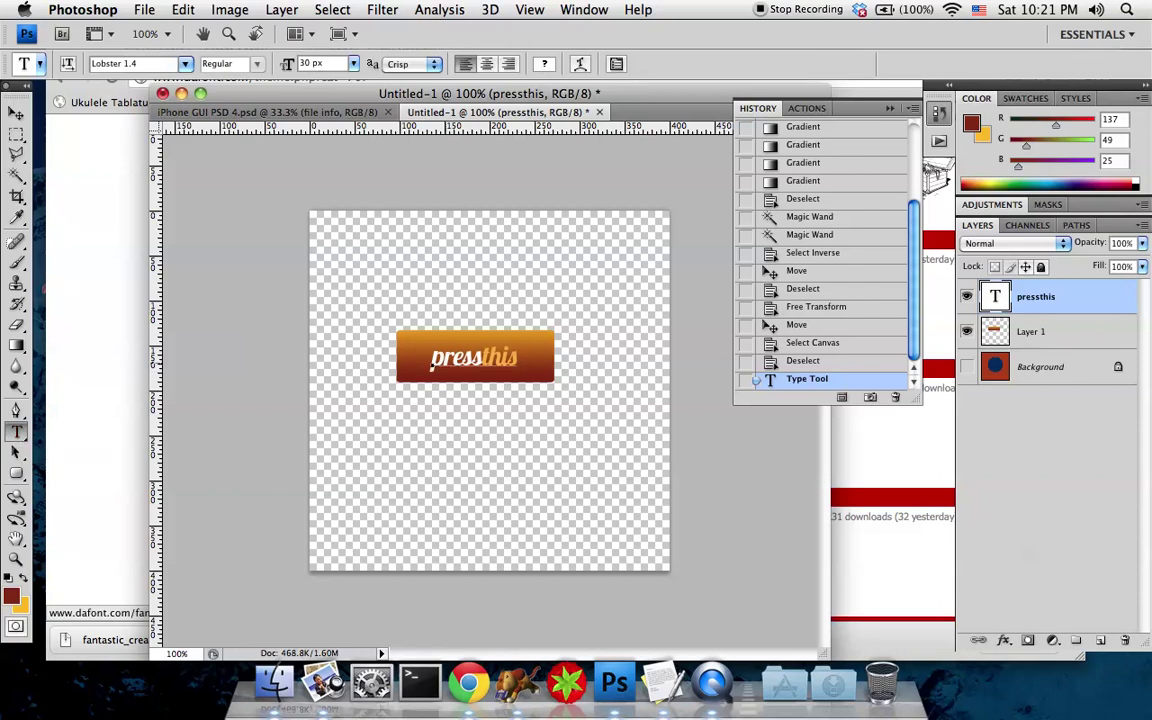
left_click(440, 362)
mouse_move(432, 362)
left_mouse_down()
mouse_move(505, 362)
mouse_move(432, 362)
left_mouse_up()
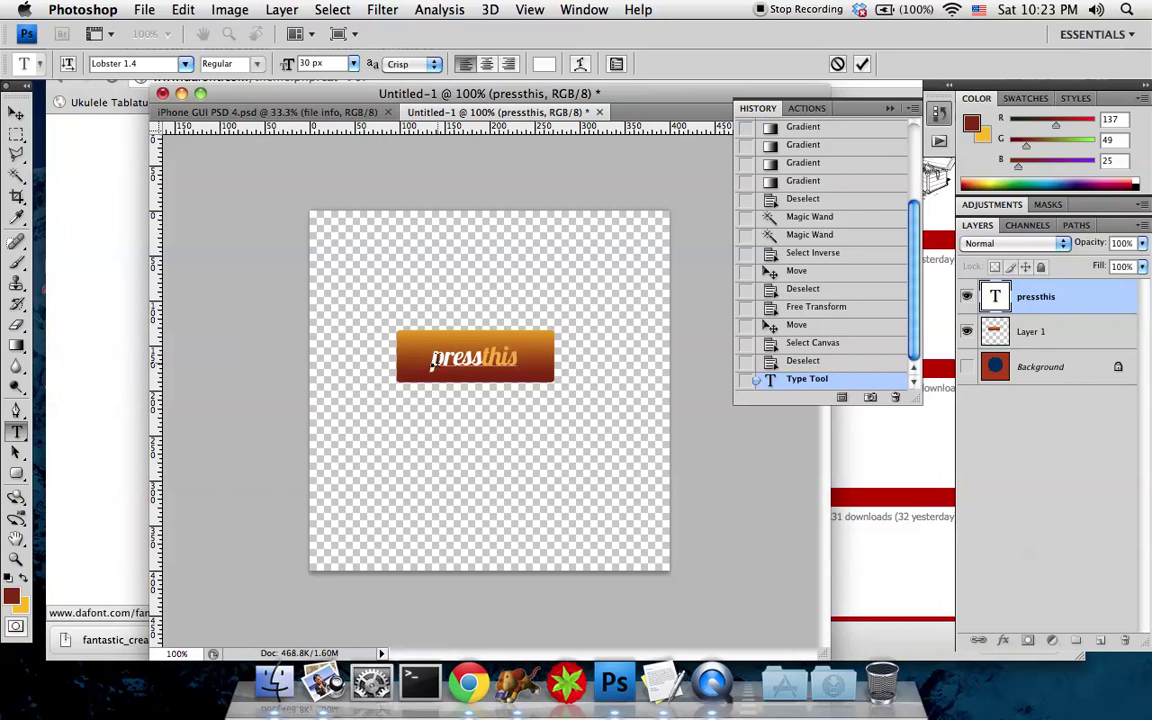
key("Delete")
type("P")
key("Delete")
type("T")
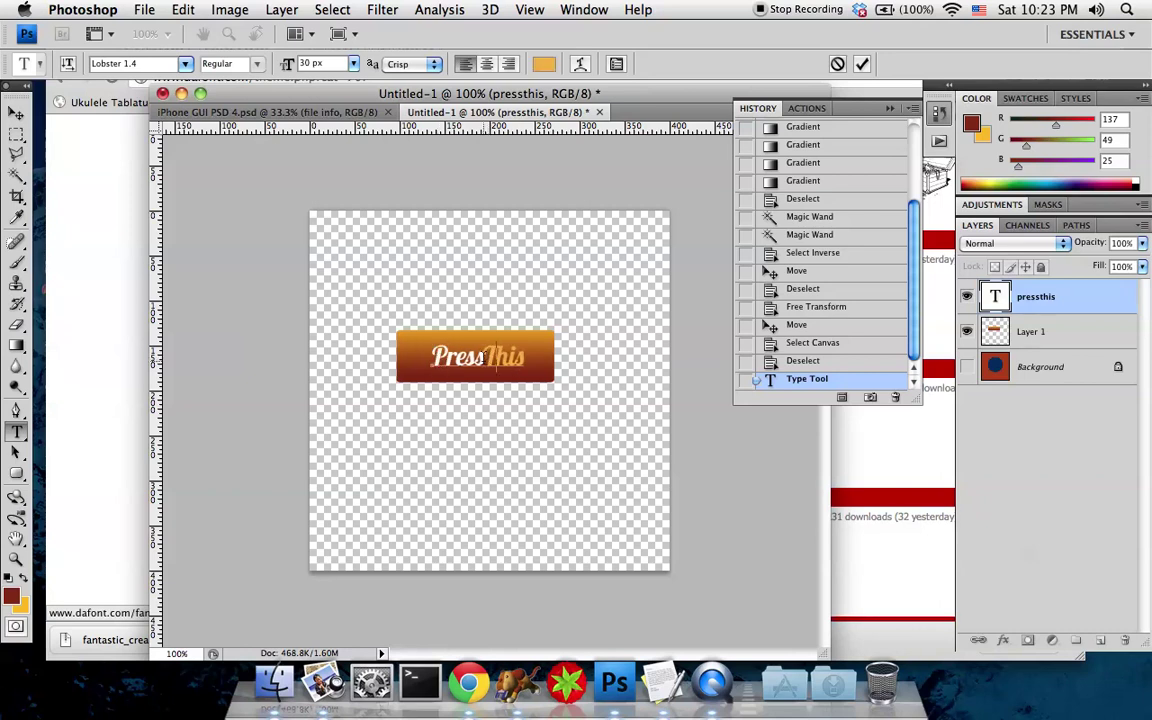
left_click(17, 114)
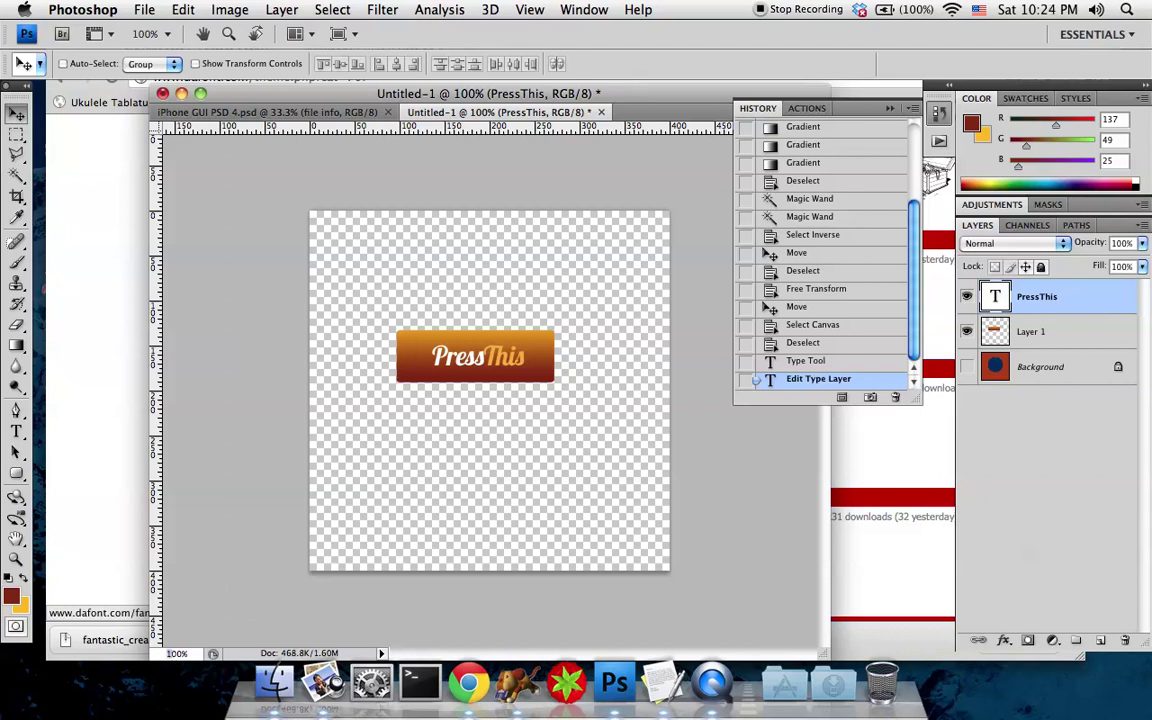
- Draw a crop frame around the gradient button, leaving a small transparent margin on every side
key("super+equal")
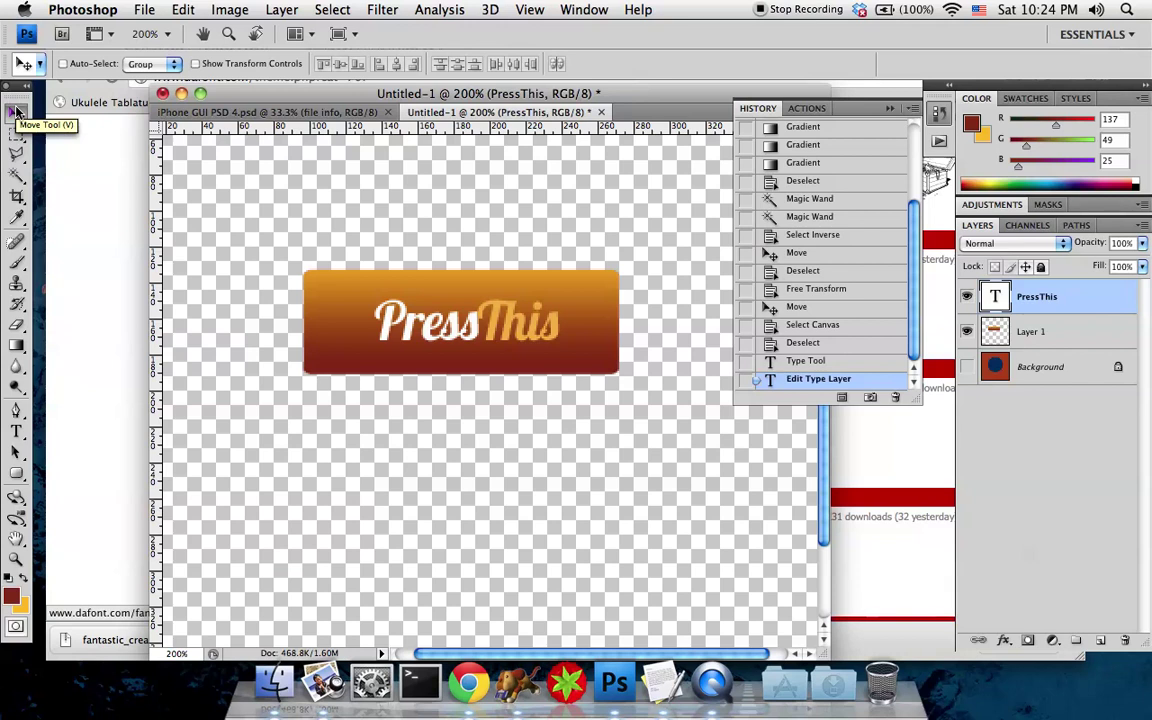
left_click(18, 197)
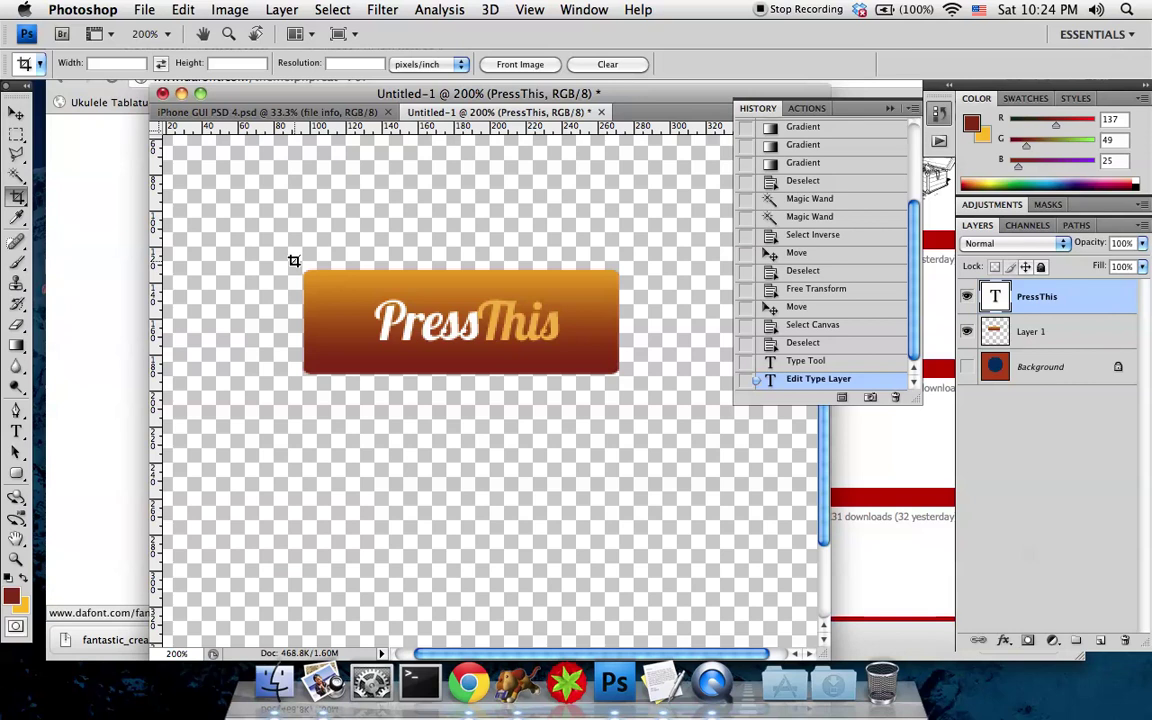
left_click_drag(293, 261, 627, 380)
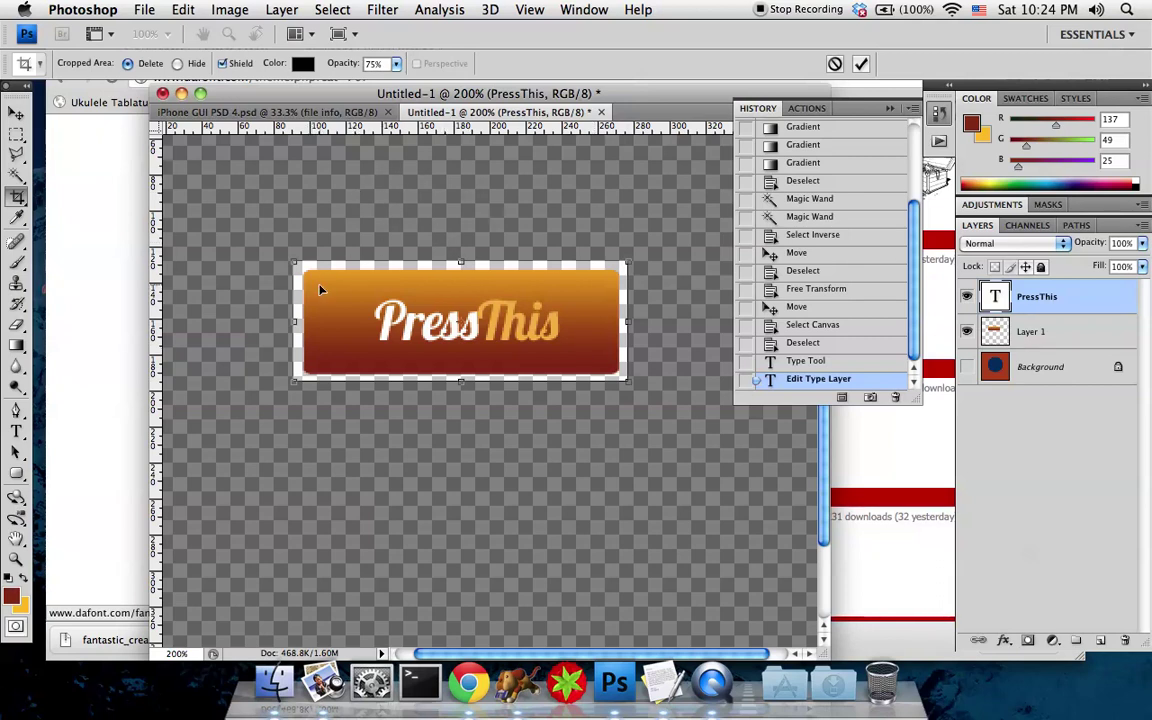
left_click_drag(390, 313, 394, 315)
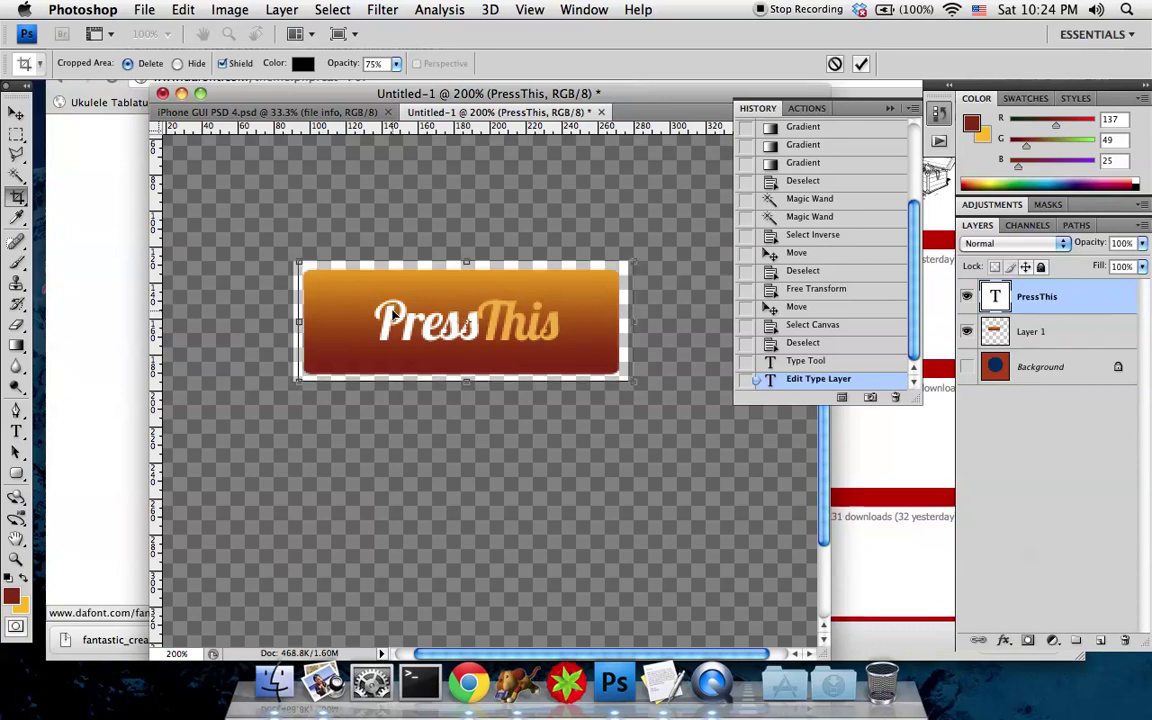
left_click_drag(393, 314, 391, 314)
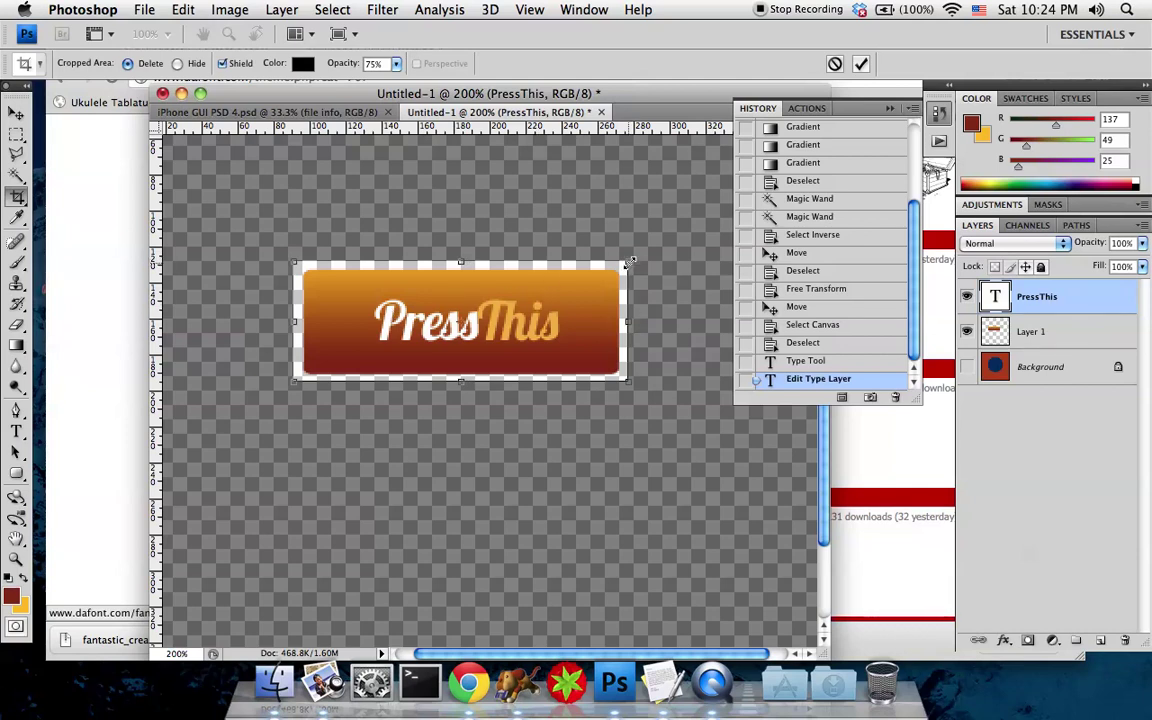
- Tighten and center the crop frame around the button and crop the image to about 181 by 63 px
left_click_drag(628, 262, 628, 261)
left_click_drag(295, 260, 303, 268)
key("Left")
key("Left")
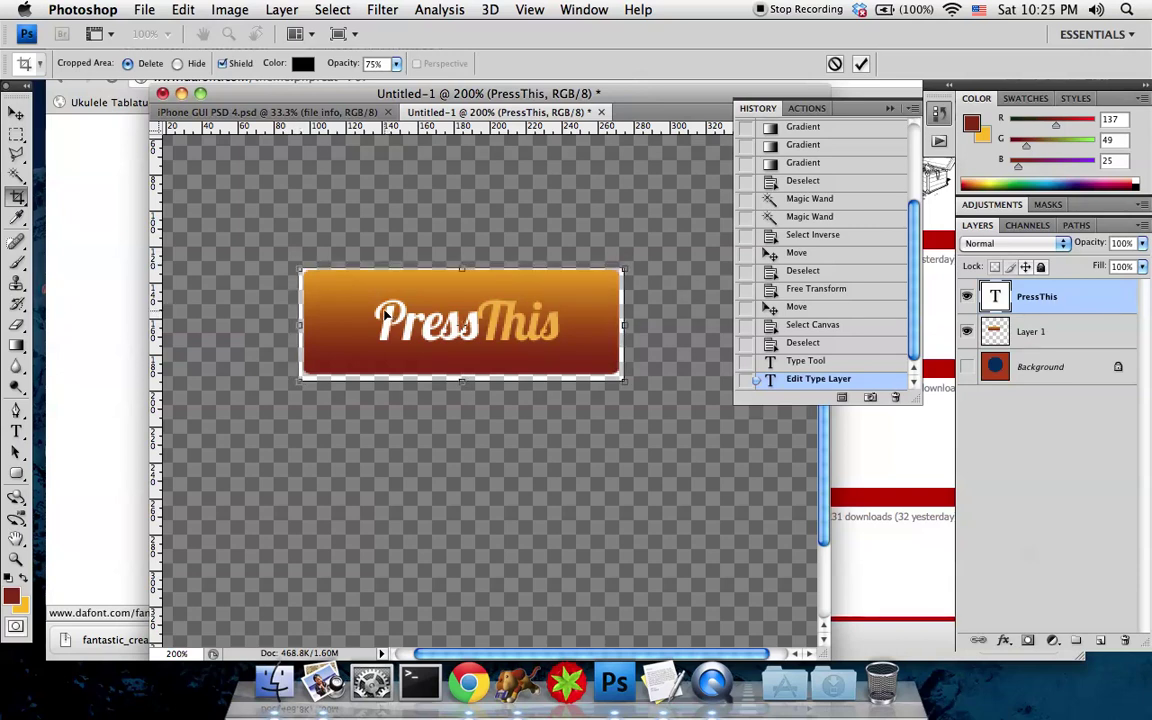
key("Up")
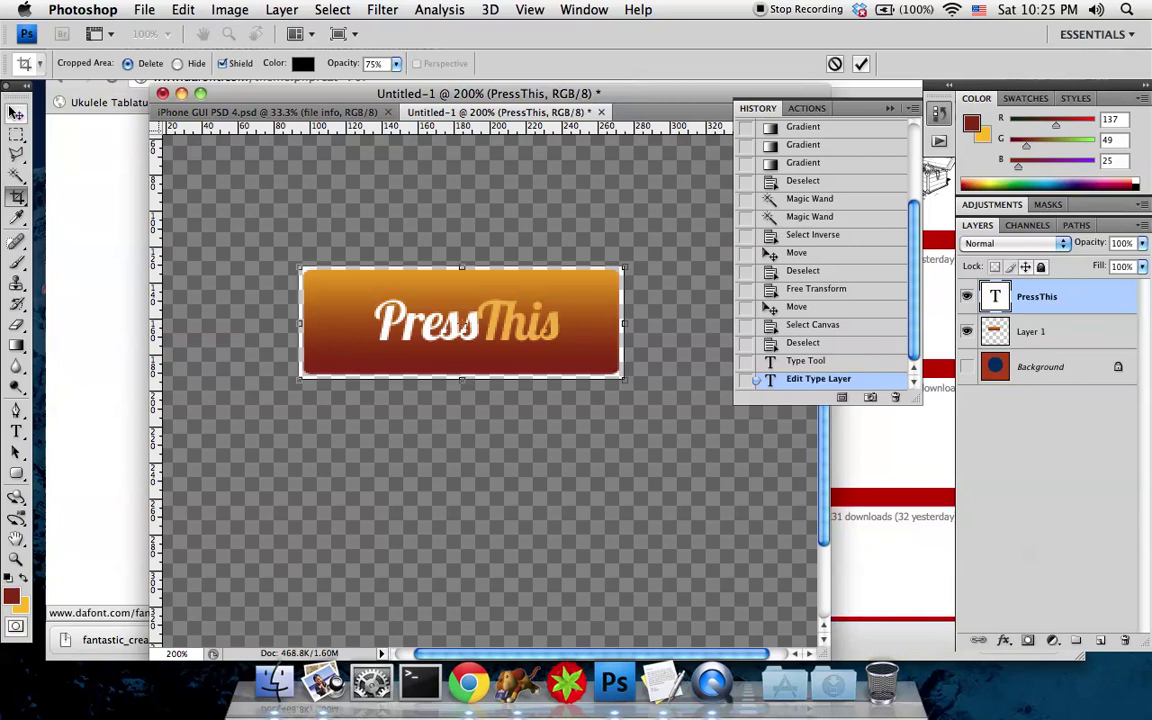
key("Return")
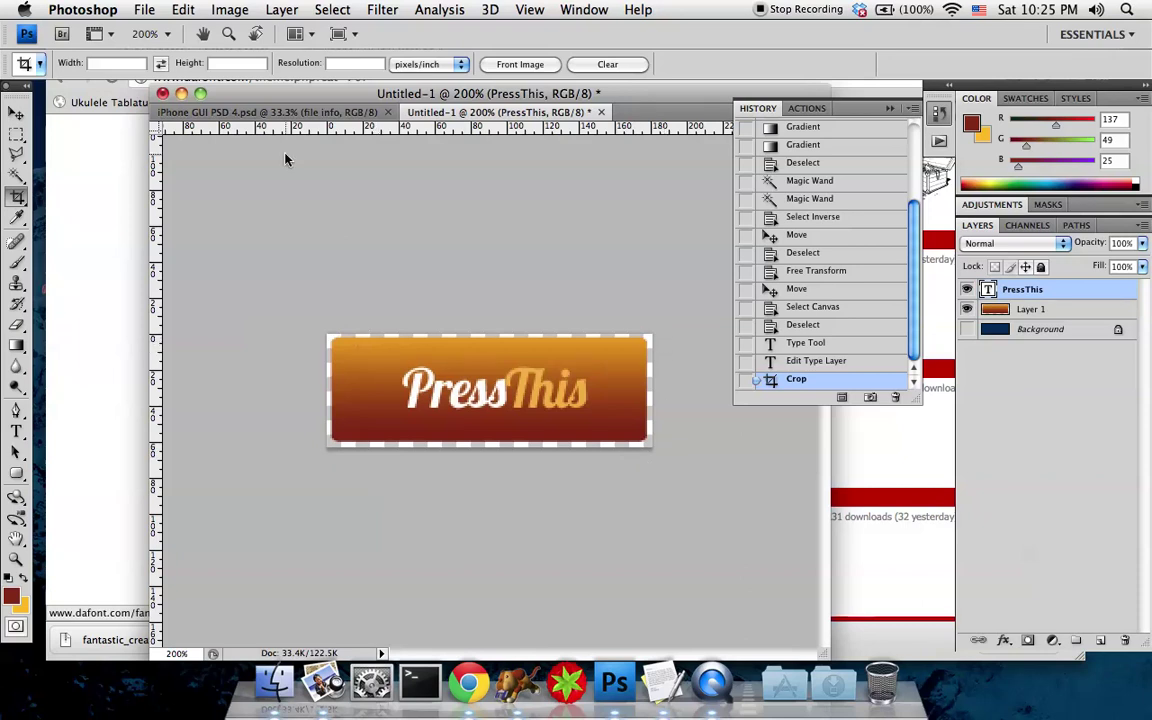
- Check the cropped image's pixel dimensions in Image Size without changing them
left_click(229, 9)
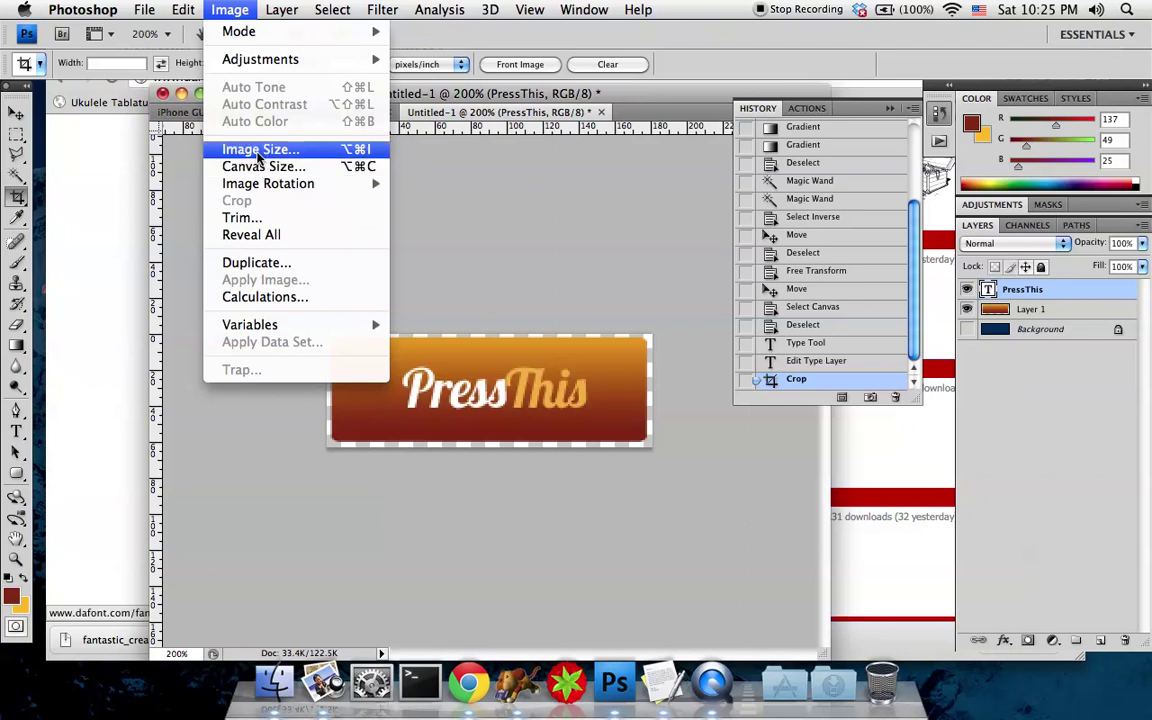
left_click(246, 149)
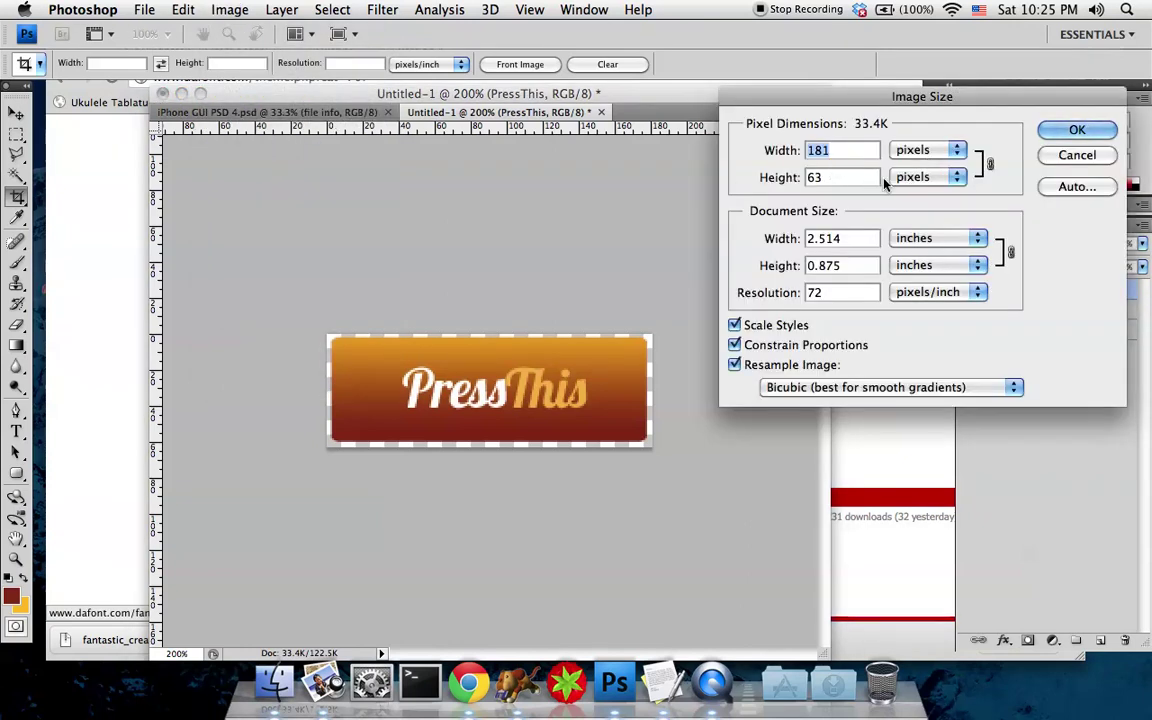
left_click(1075, 158)
- Start a Save for Web & Devices export, compare the original and optimized versions in 2-Up, and return to the Optimized preview
left_click(144, 9)
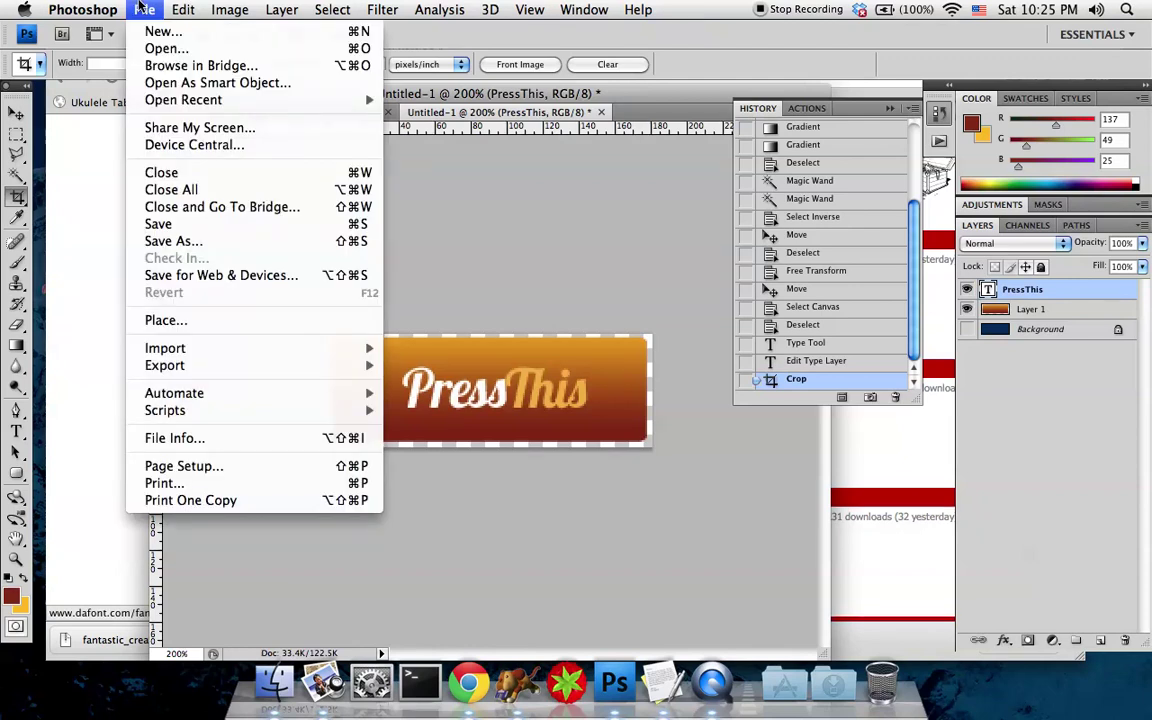
left_click(185, 282)
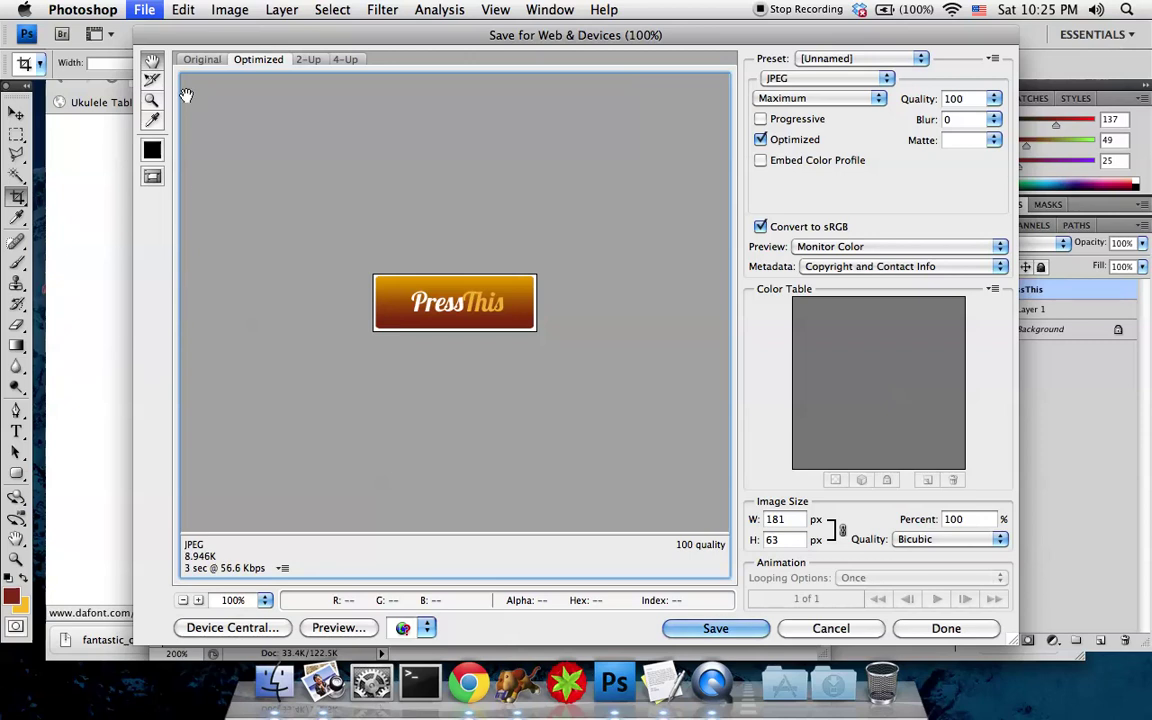
left_click(311, 60)
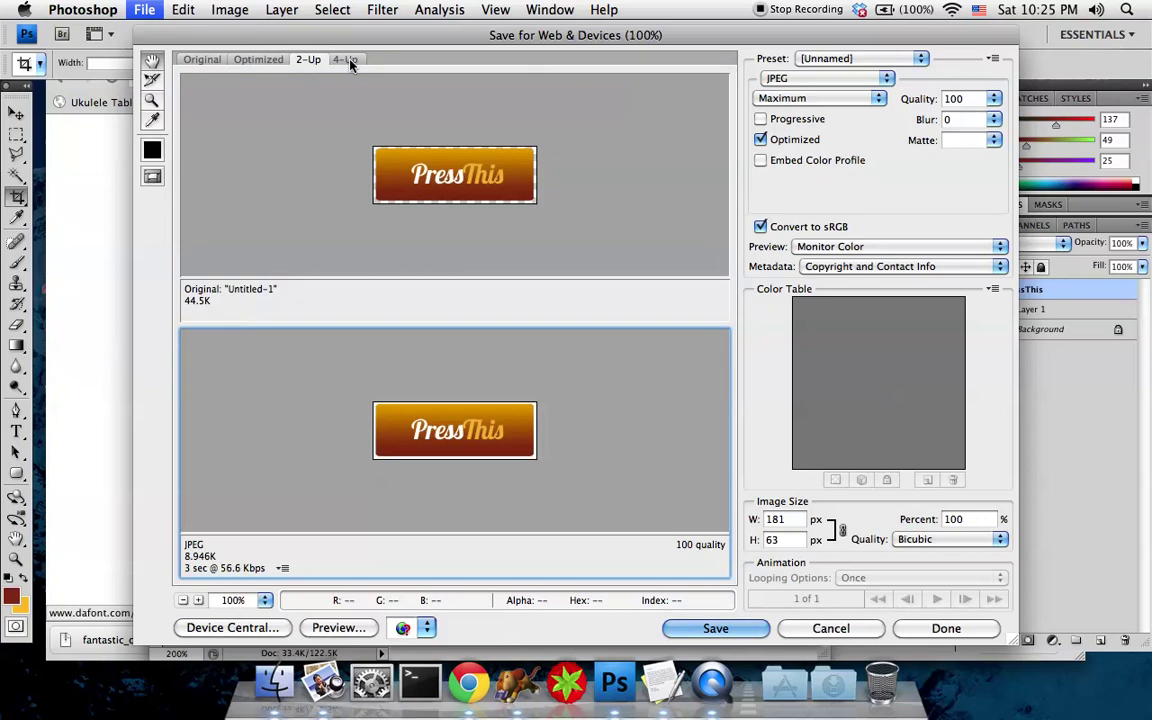
left_click(258, 60)
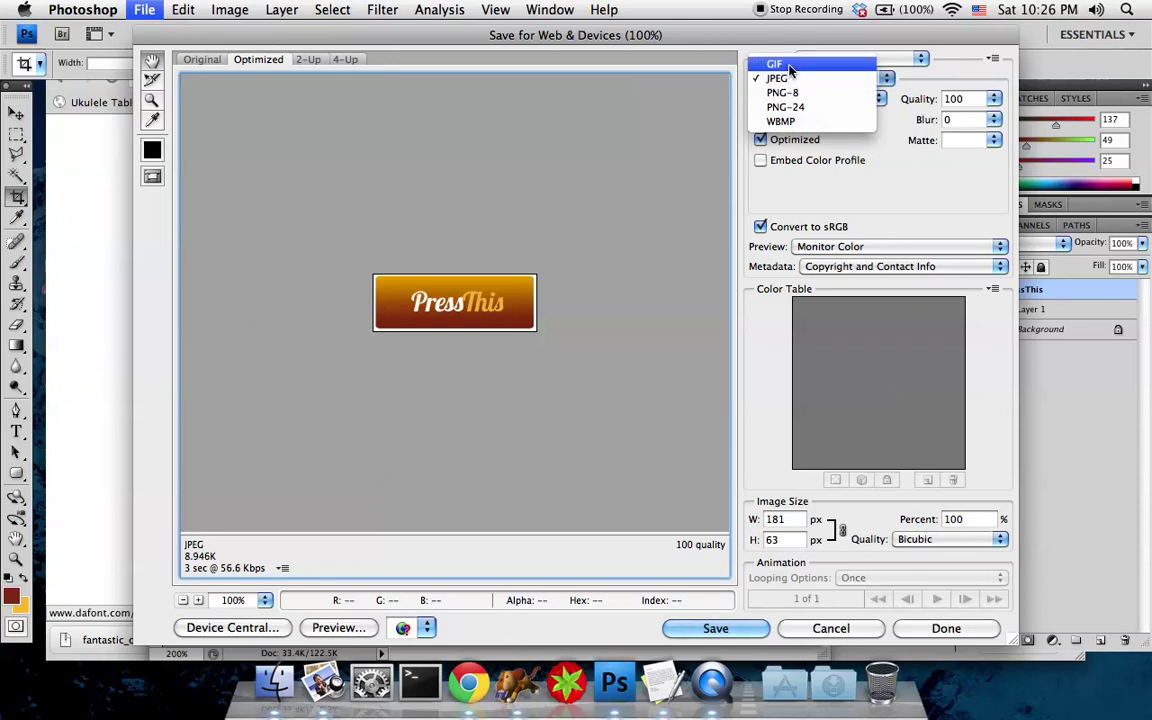
- Alternate the export format between GIF and JPEG to compare the button's transparent edges, ending on JPEG
left_click(789, 66)
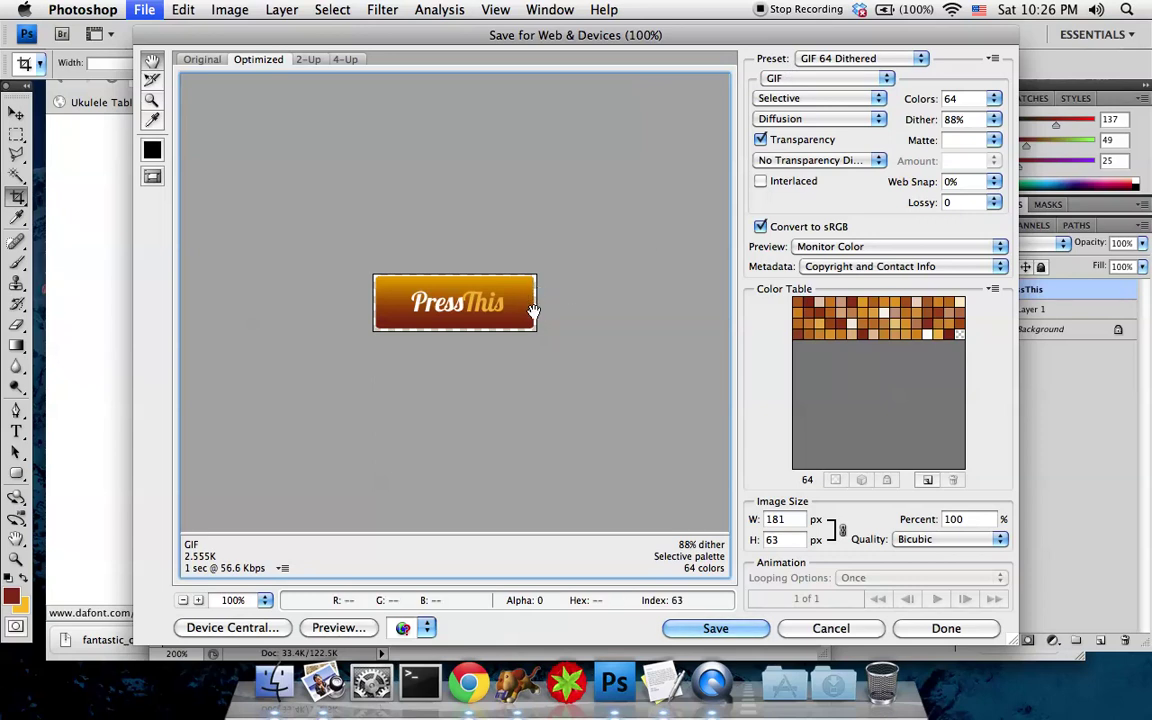
left_click(785, 79)
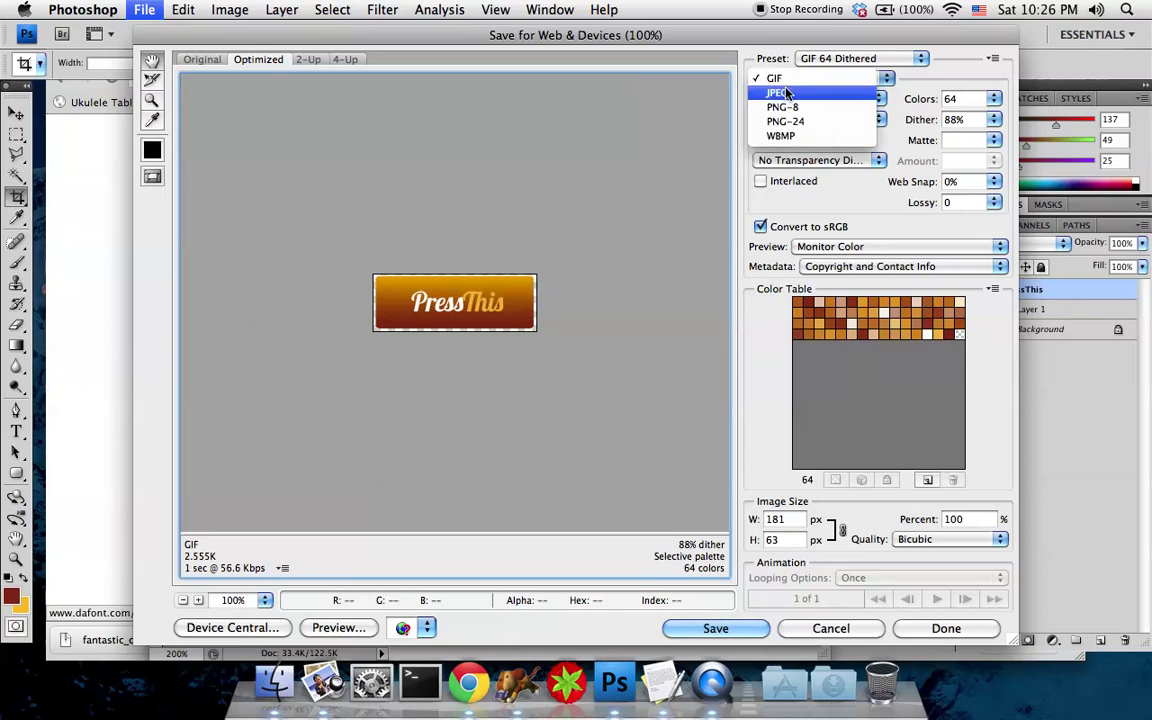
left_click(782, 93)
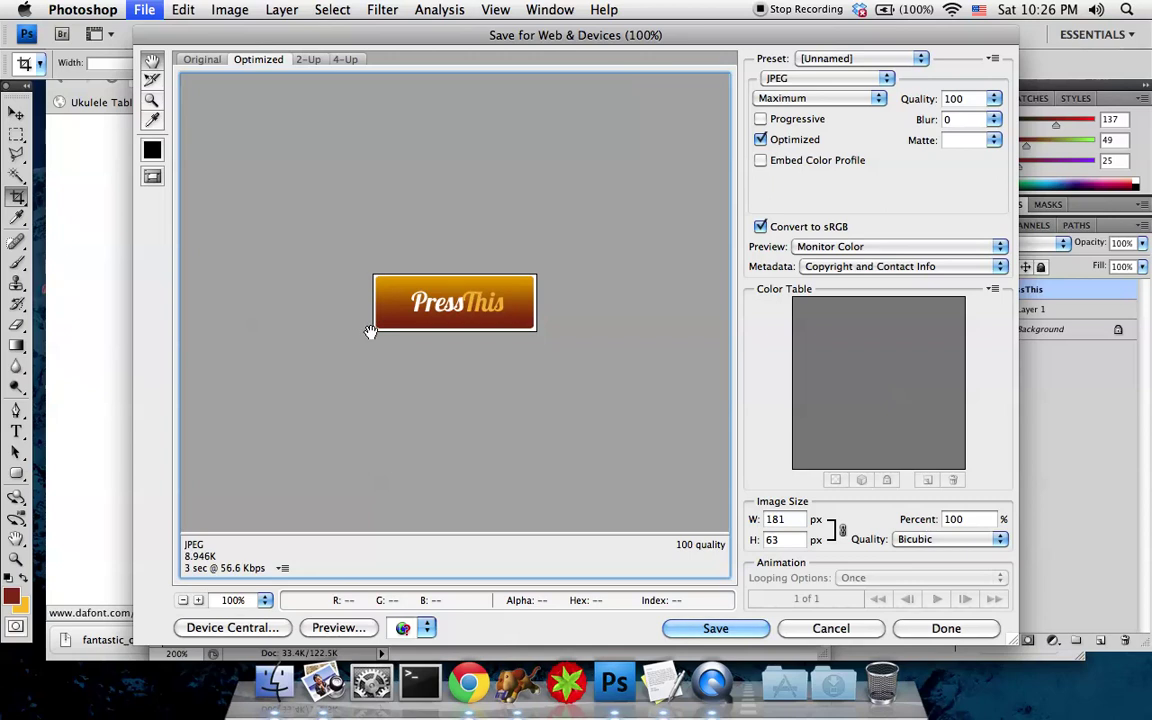
left_click(800, 78)
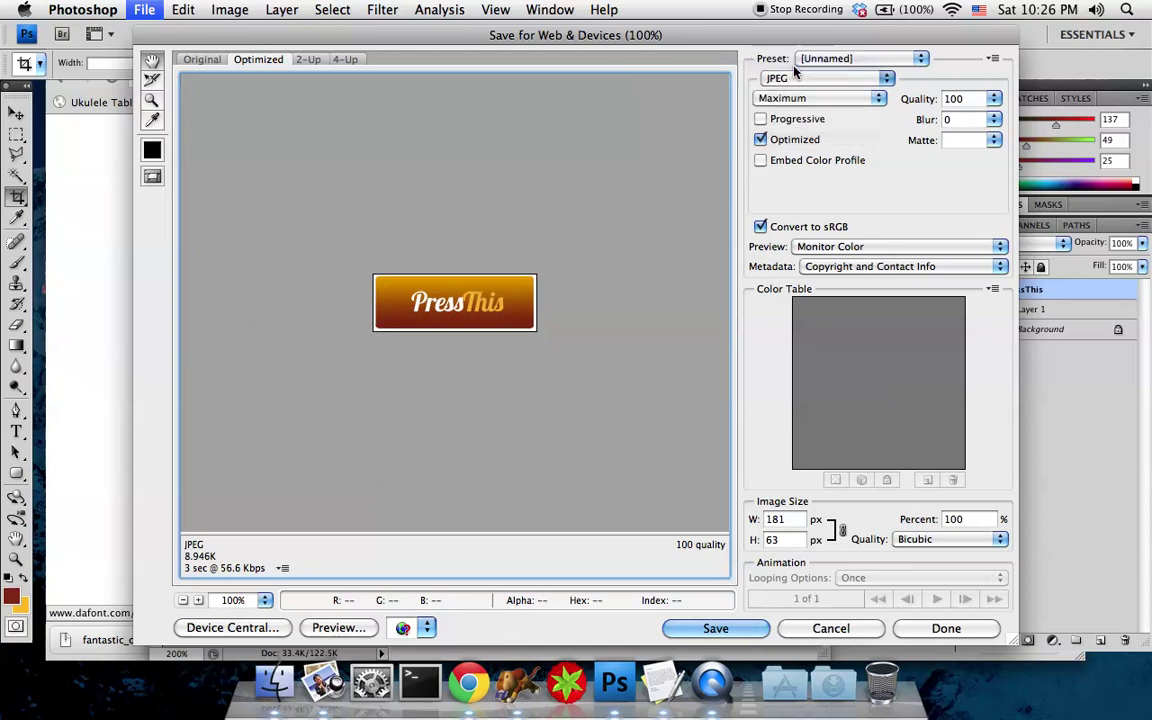
left_click(797, 66)
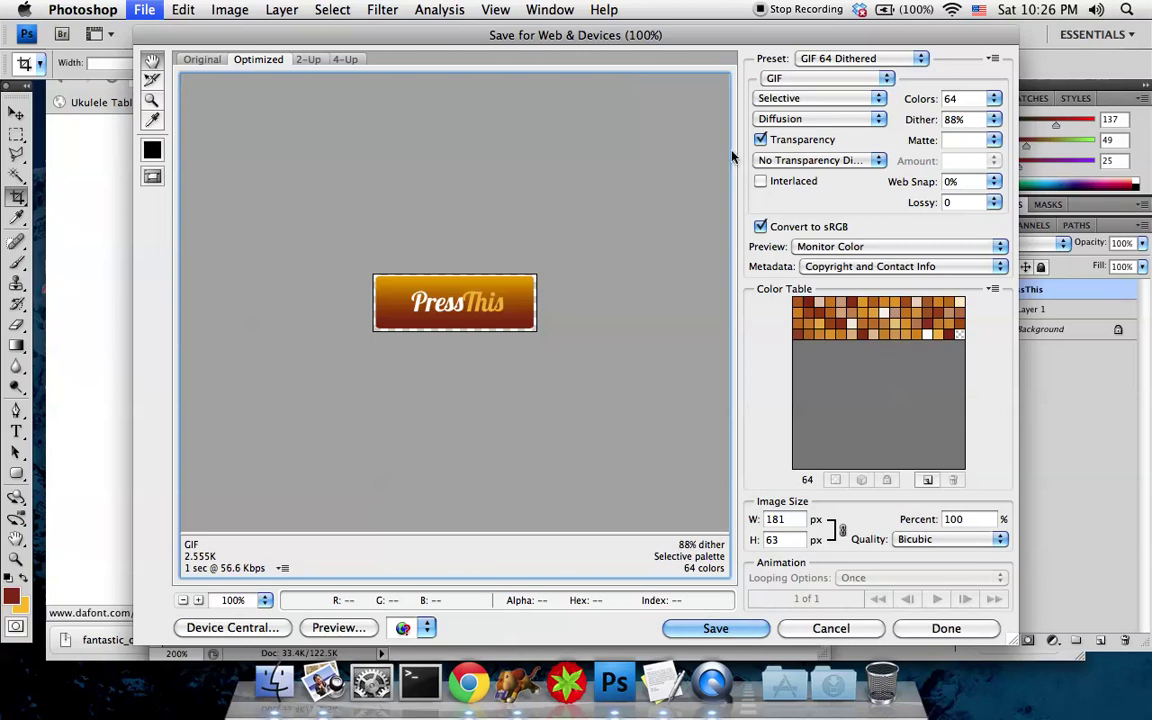
left_click(773, 86)
left_click(777, 92)
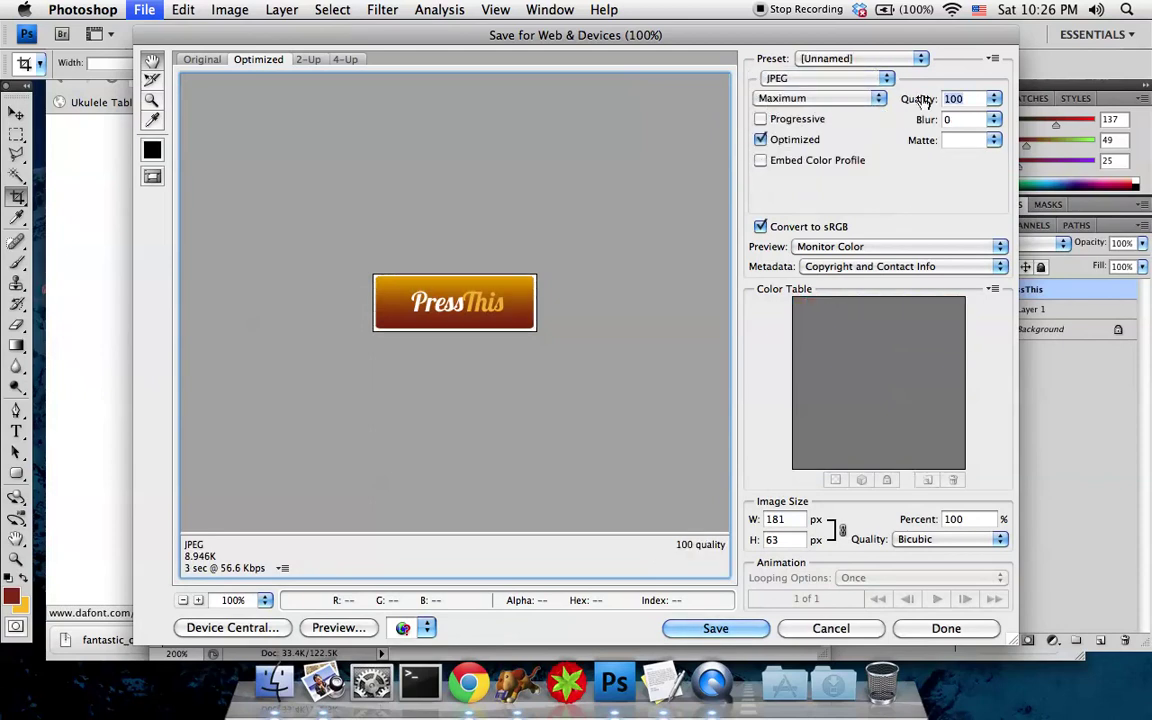
- Try JPEG quality values of 60, 0, 100 and 61 to compare image quality and file size, ending at 100
type("60")
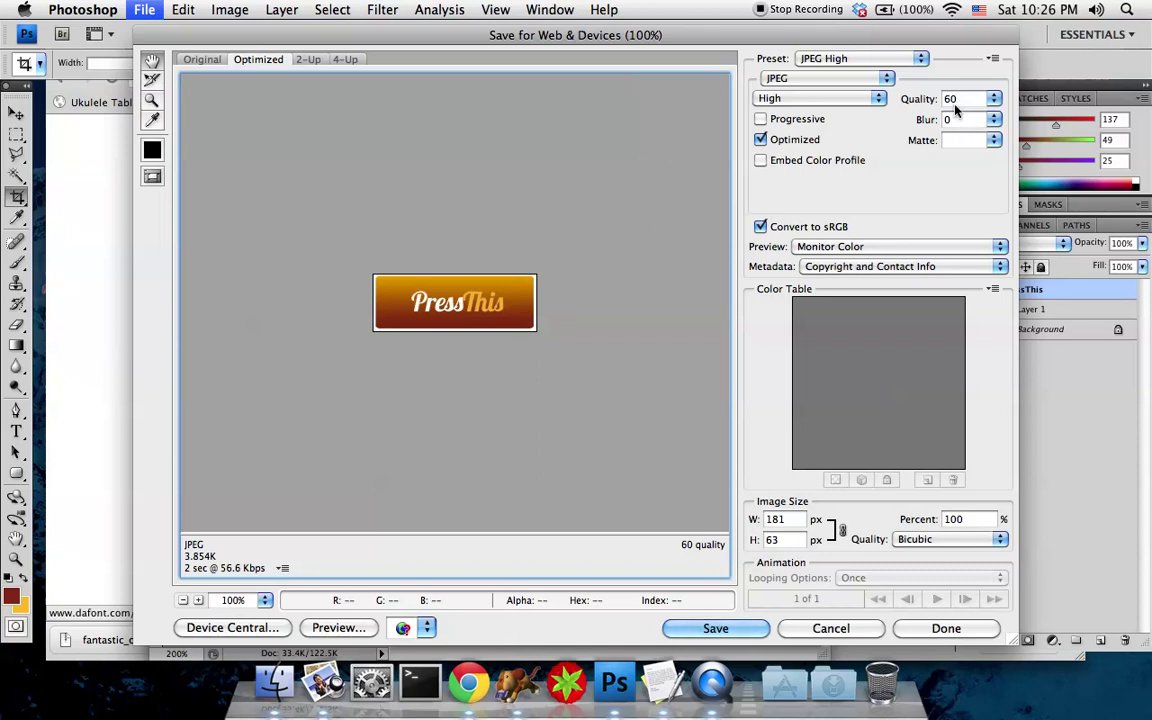
left_click(992, 101)
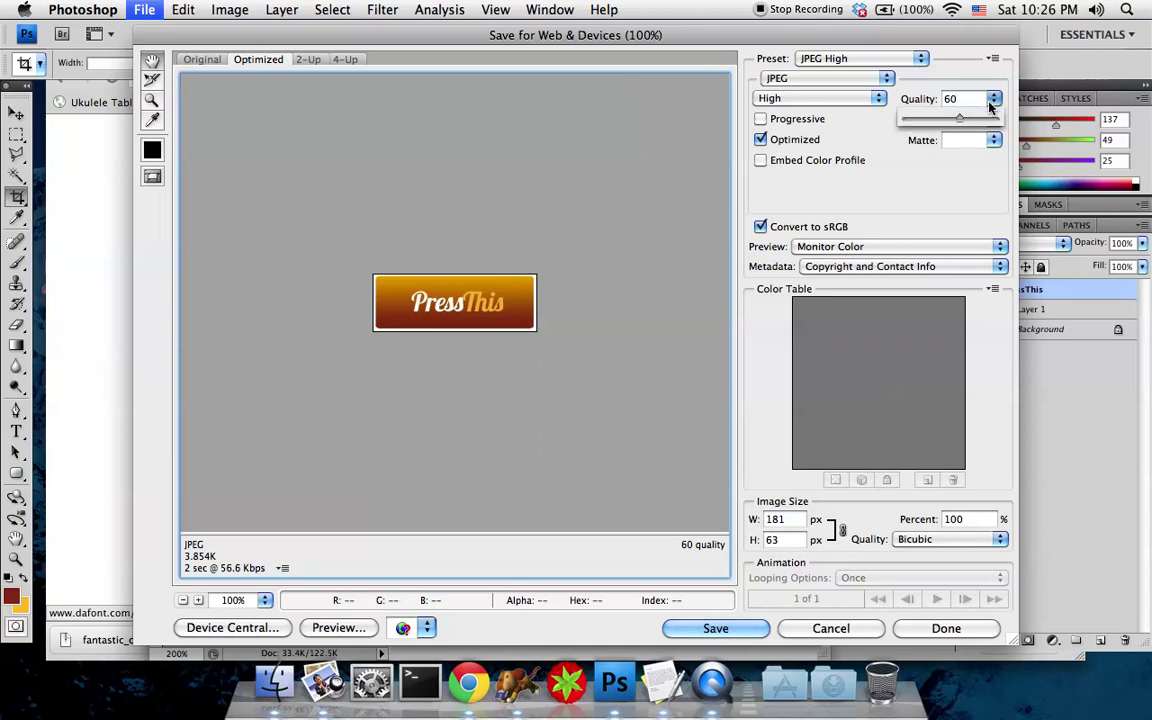
left_click_drag(960, 122, 905, 121)
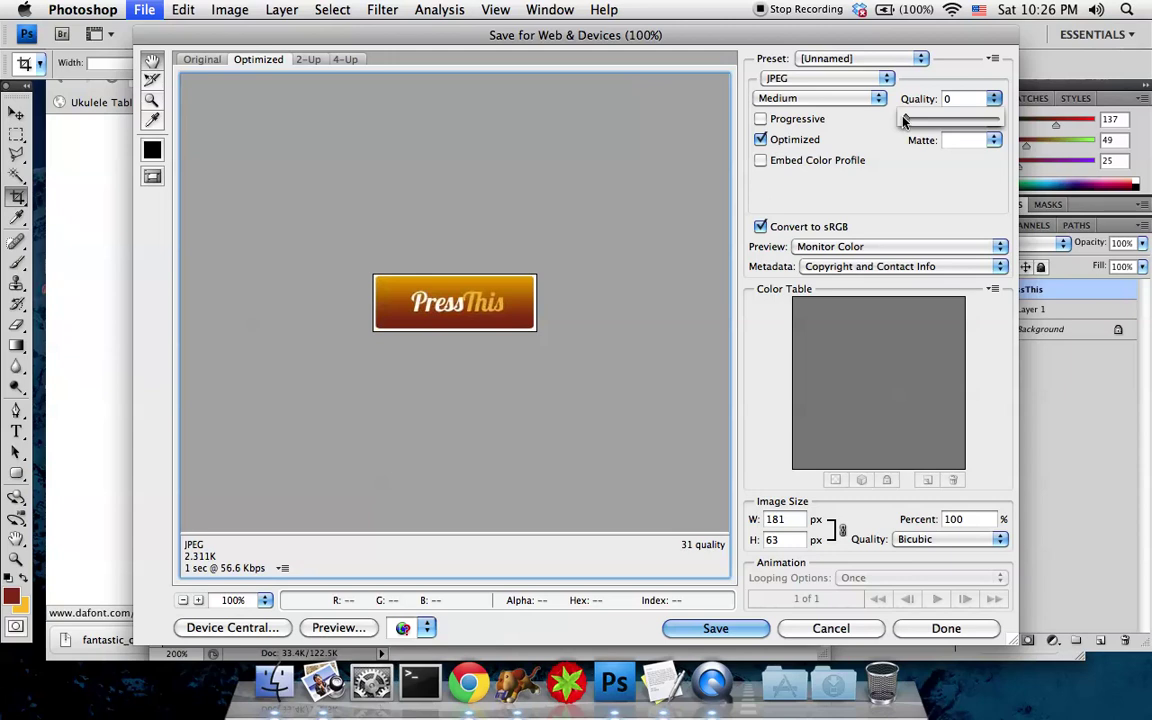
left_click(904, 120)
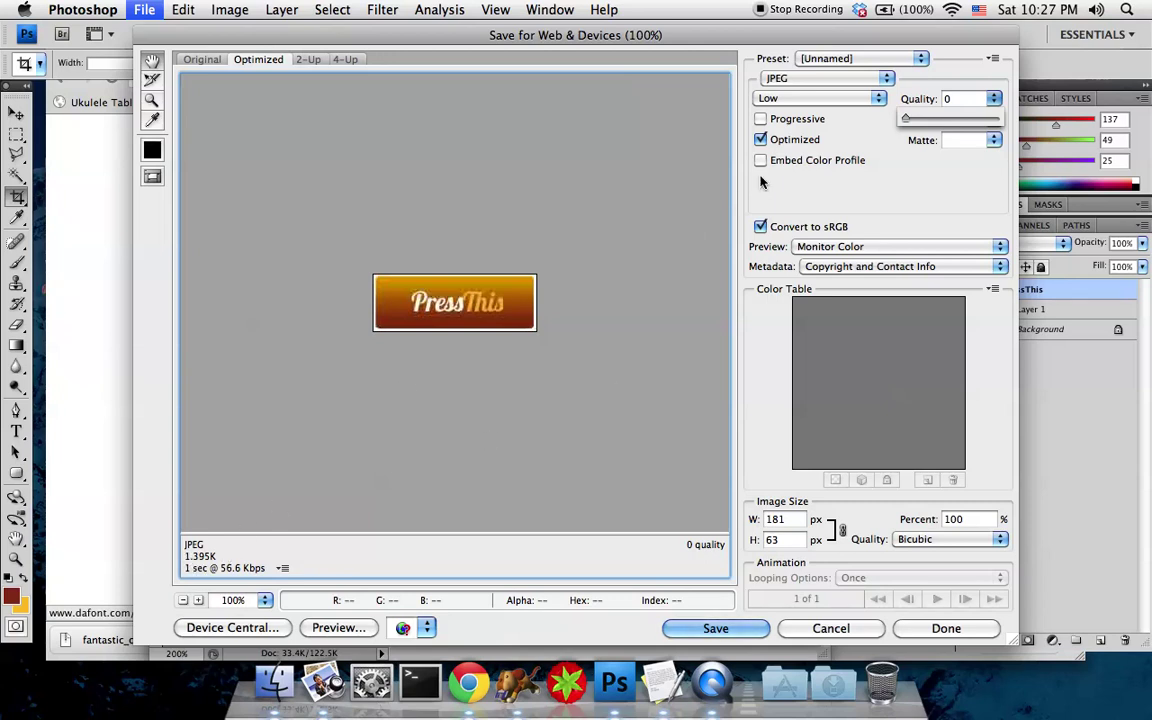
left_click_drag(906, 120, 1016, 121)
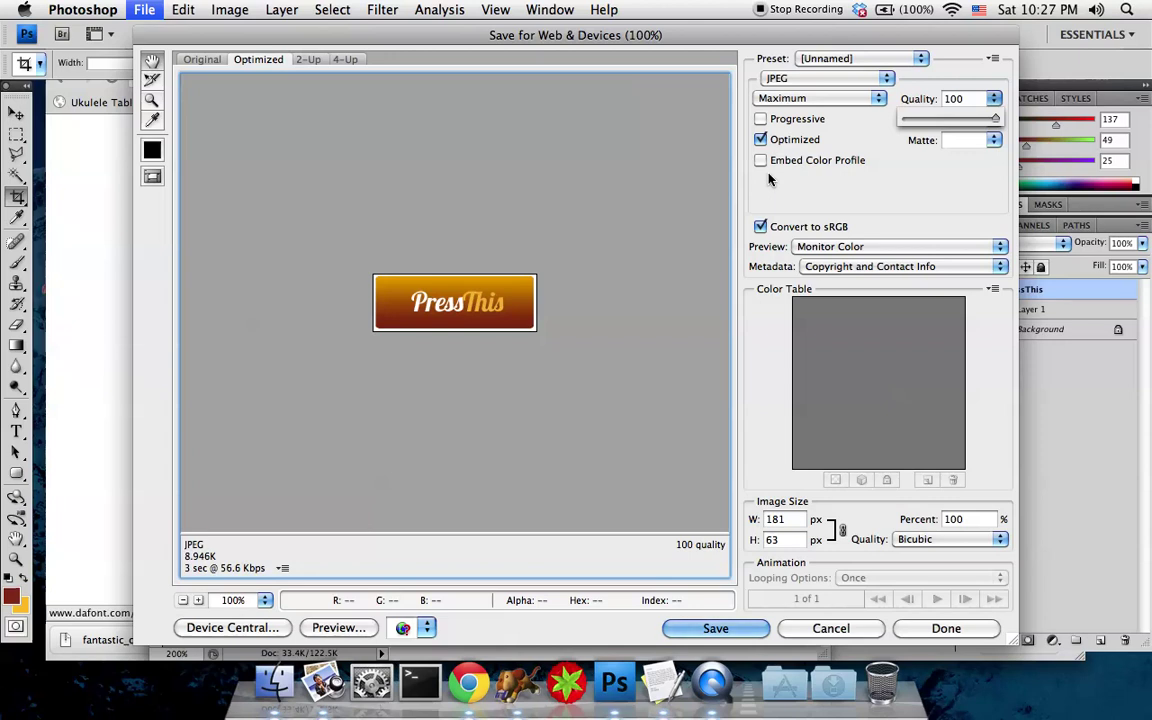
left_click_drag(995, 118, 959, 121)
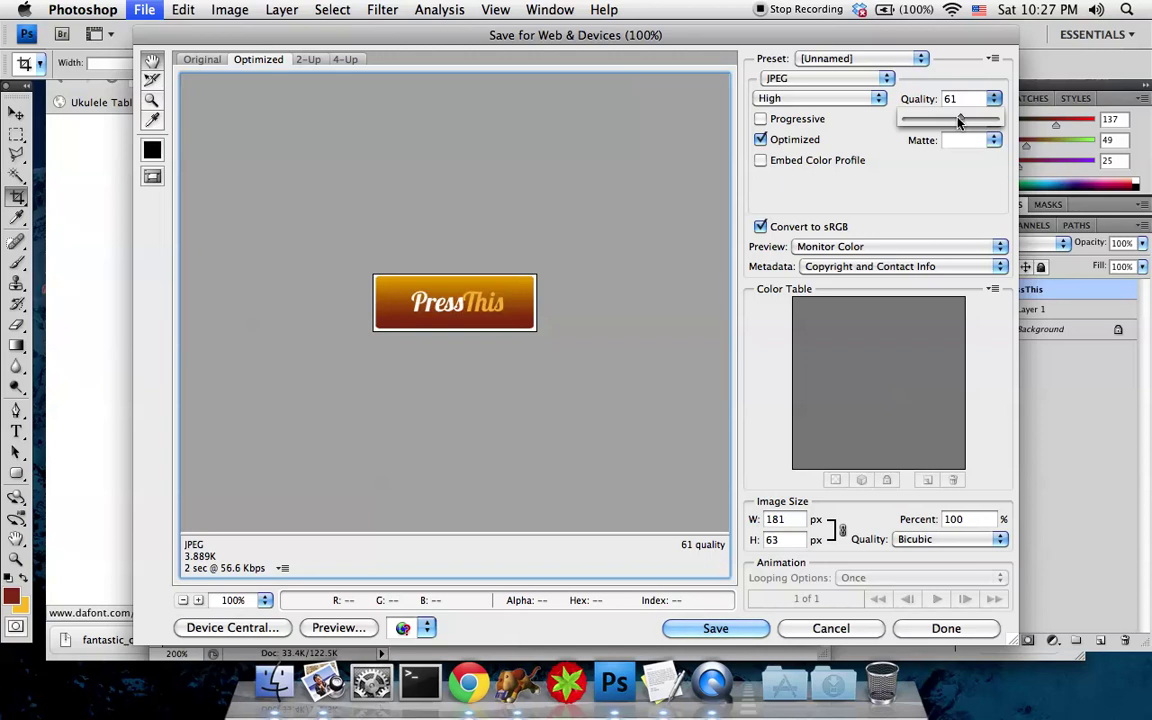
left_click_drag(963, 121, 995, 121)
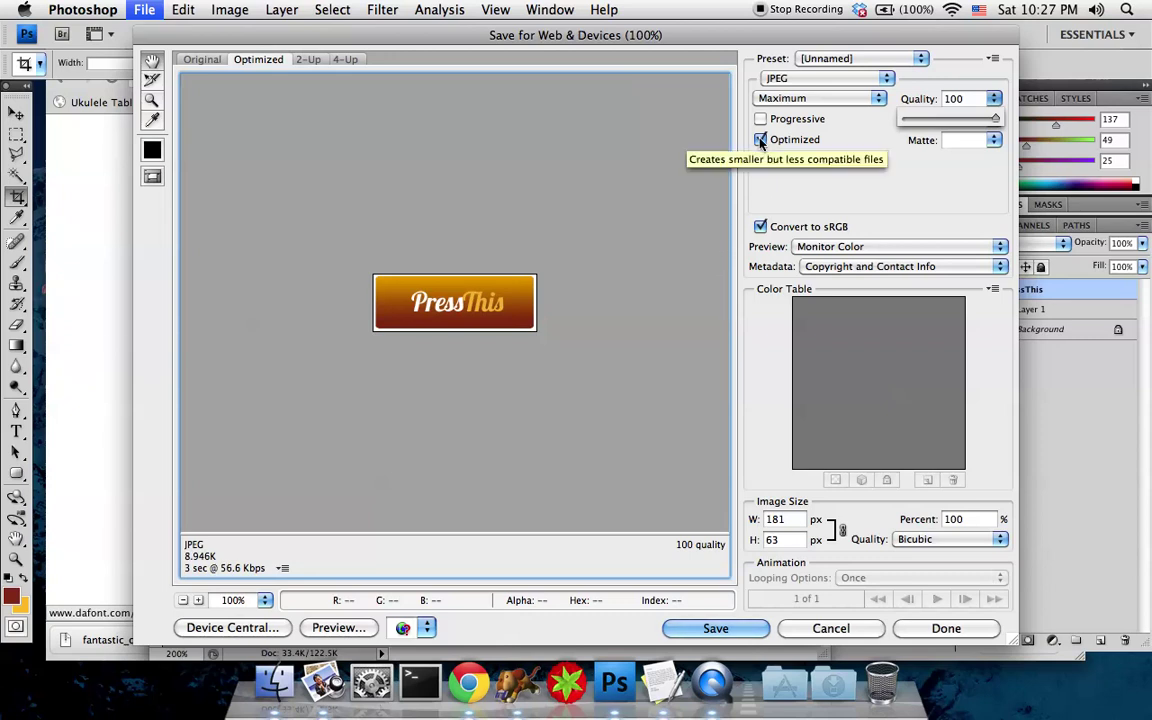
- Save the optimized JPEG to the Desktop with the file name test
left_click(728, 629)
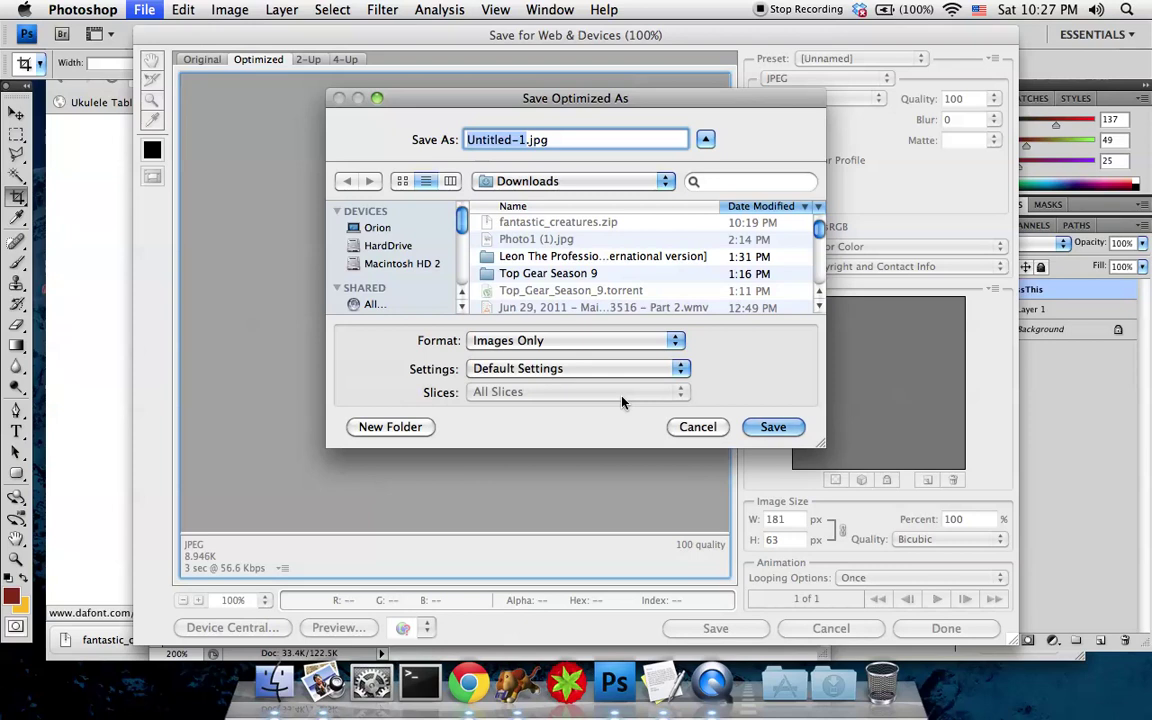
scroll(400, 262, "down", 3)
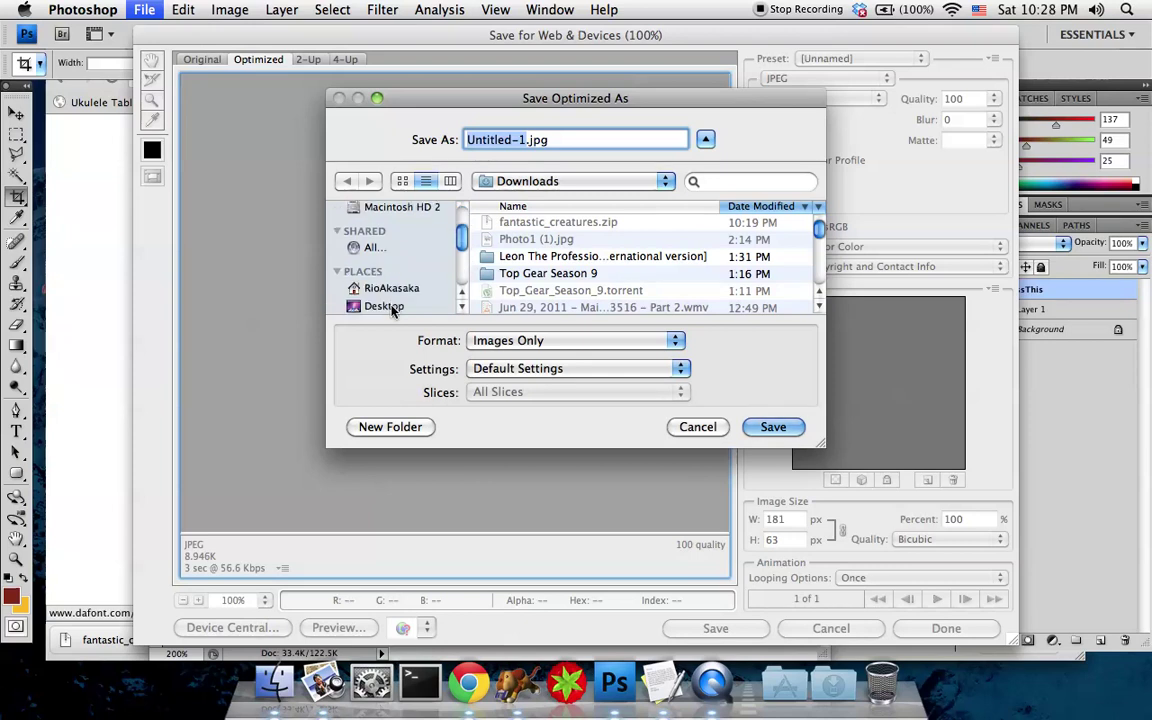
left_click(388, 304)
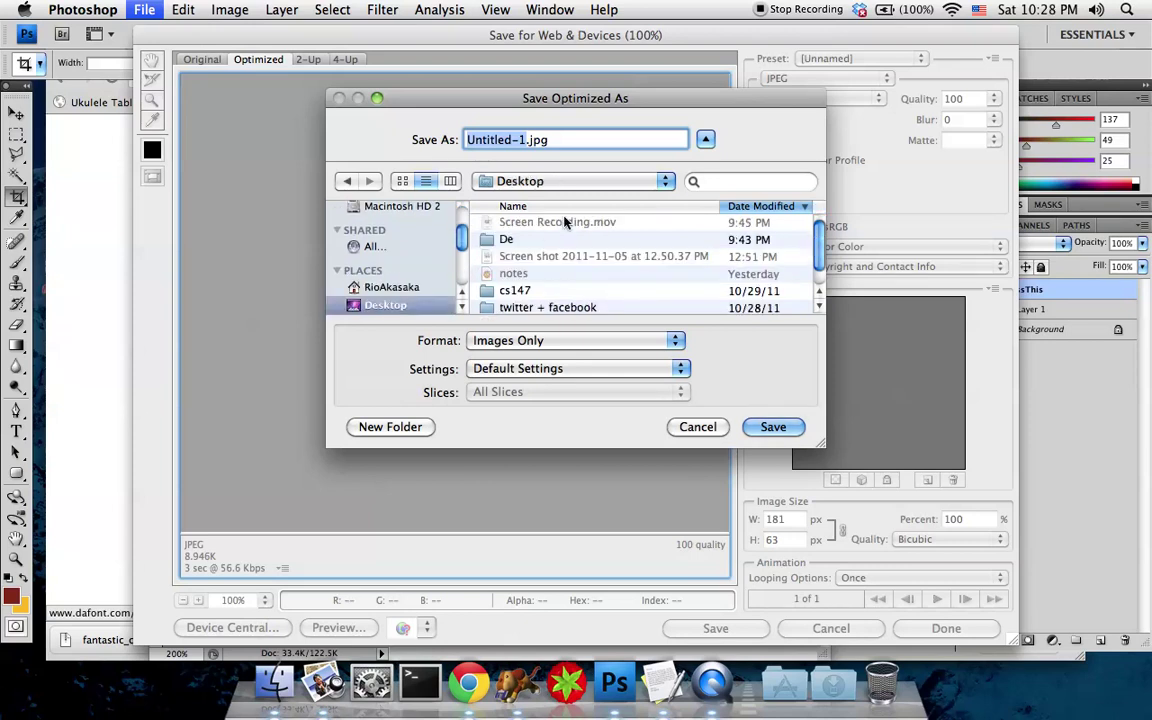
type("test")
key("Return")
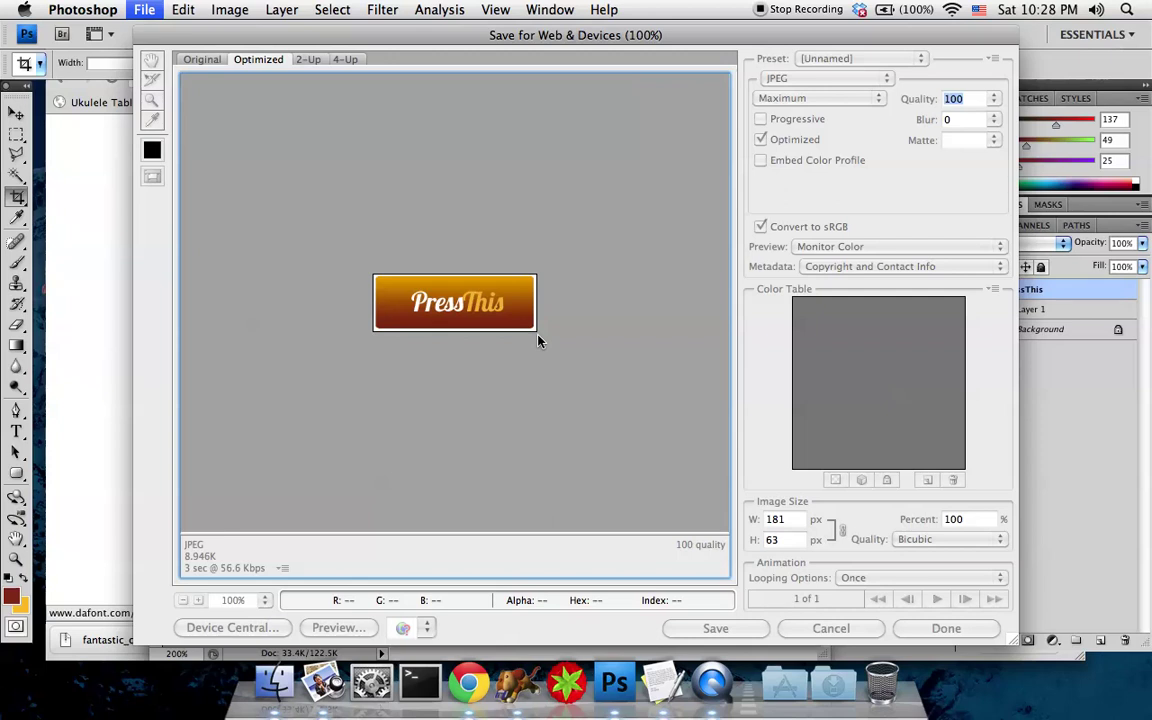
key("Escape")
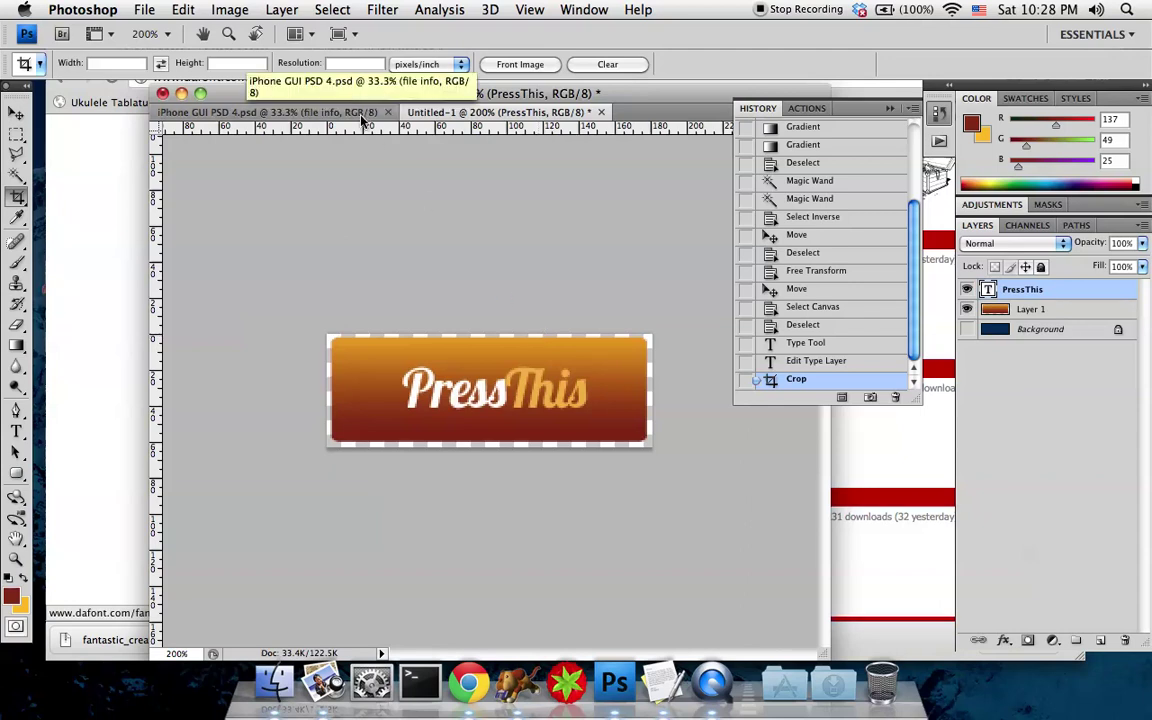
- In iPhone GUI PSD 4.psd, expand the file info group and hide its four layers and the group itself
left_click(362, 118)
left_click_drag(362, 118, 404, 95)
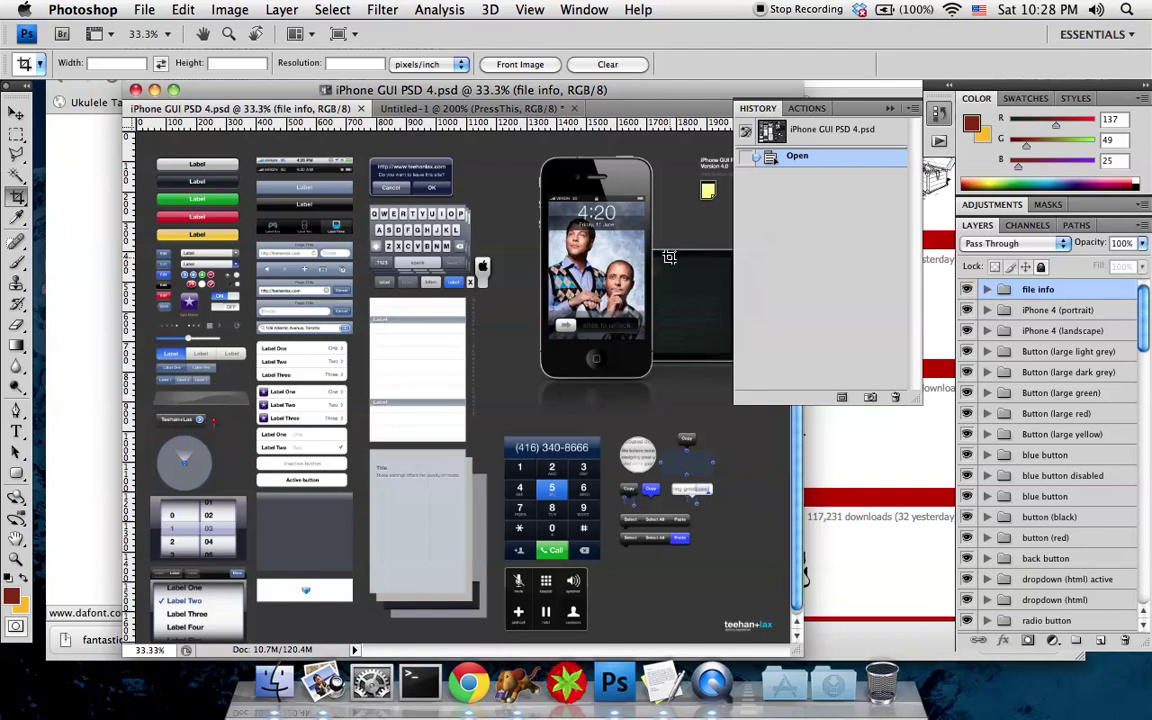
left_click(988, 292)
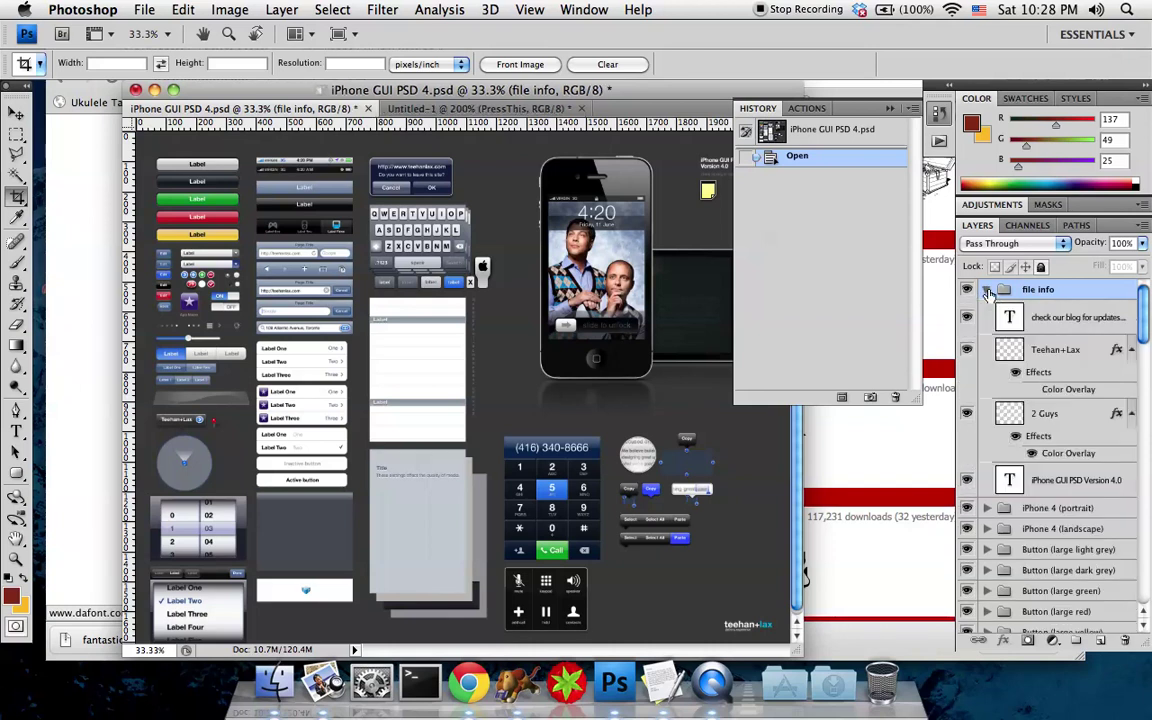
left_click(967, 320)
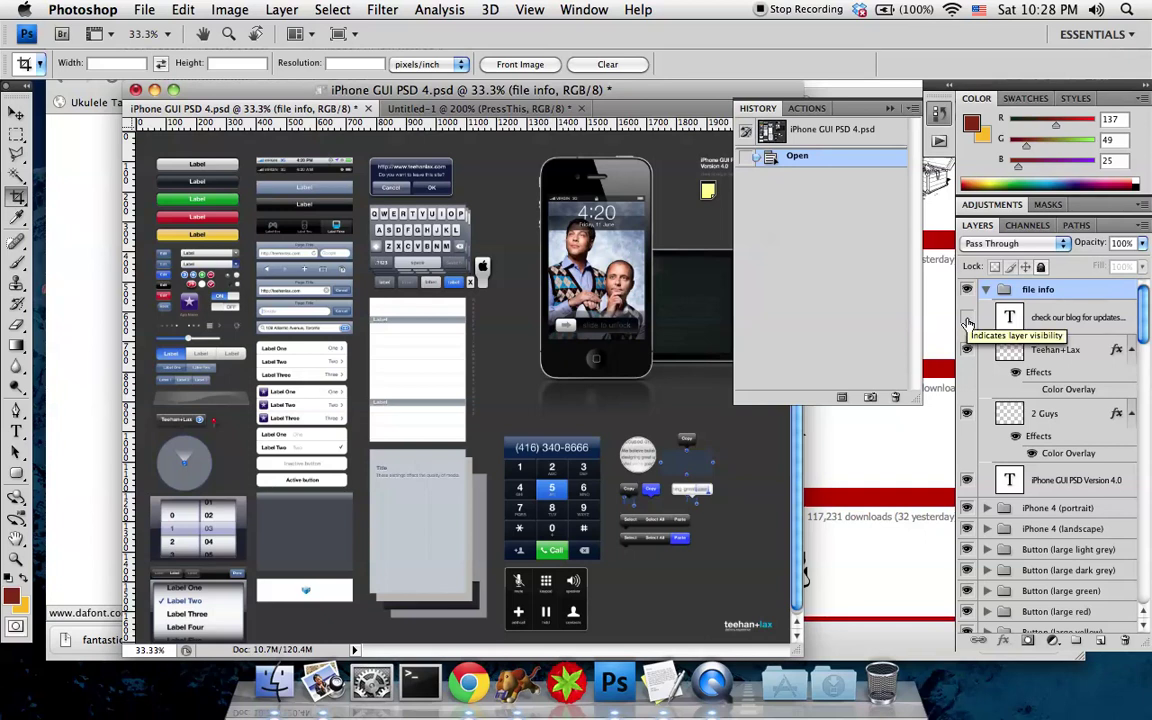
left_click(967, 349)
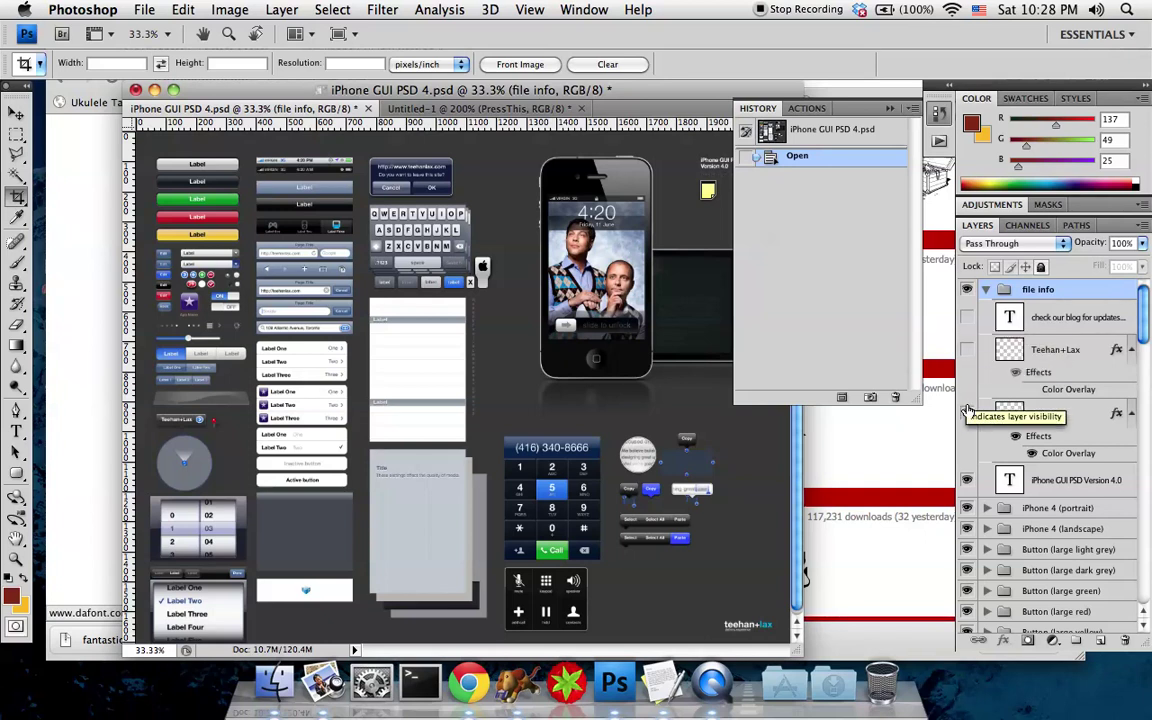
left_click(967, 413)
left_click(967, 480)
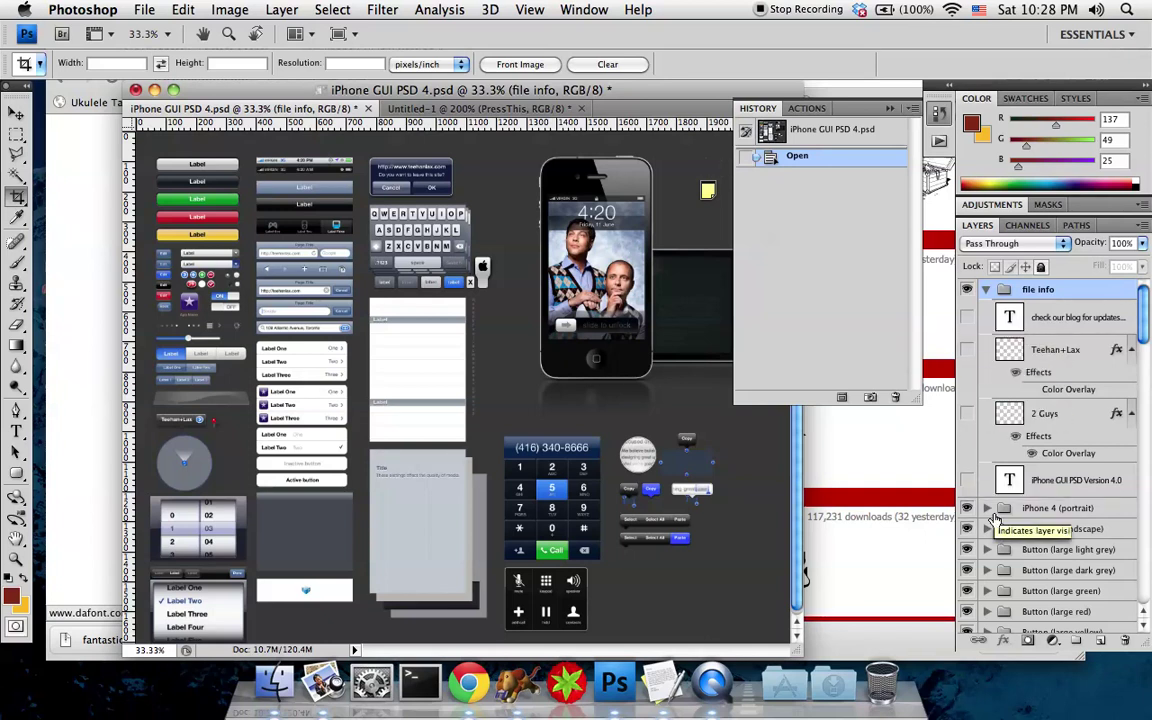
left_click(967, 289)
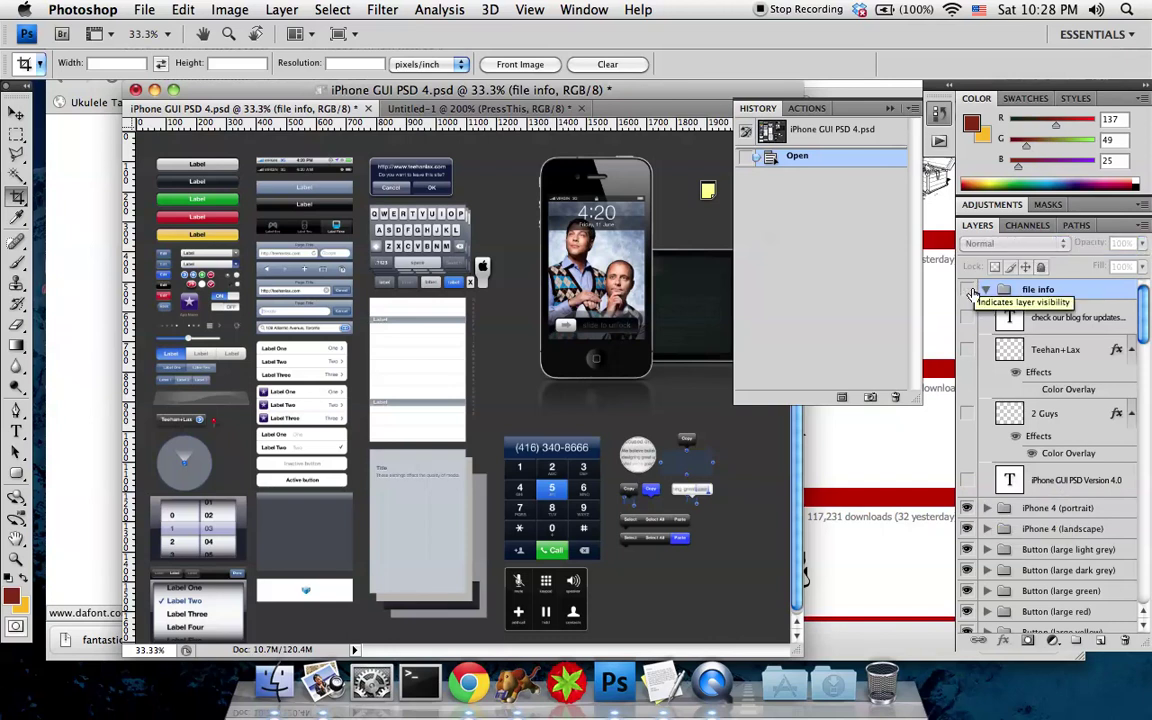
- Expand the iPhone 4 (portrait) group and hide its glare, lock screen, off and iPhone 4 layers
left_click(987, 508)
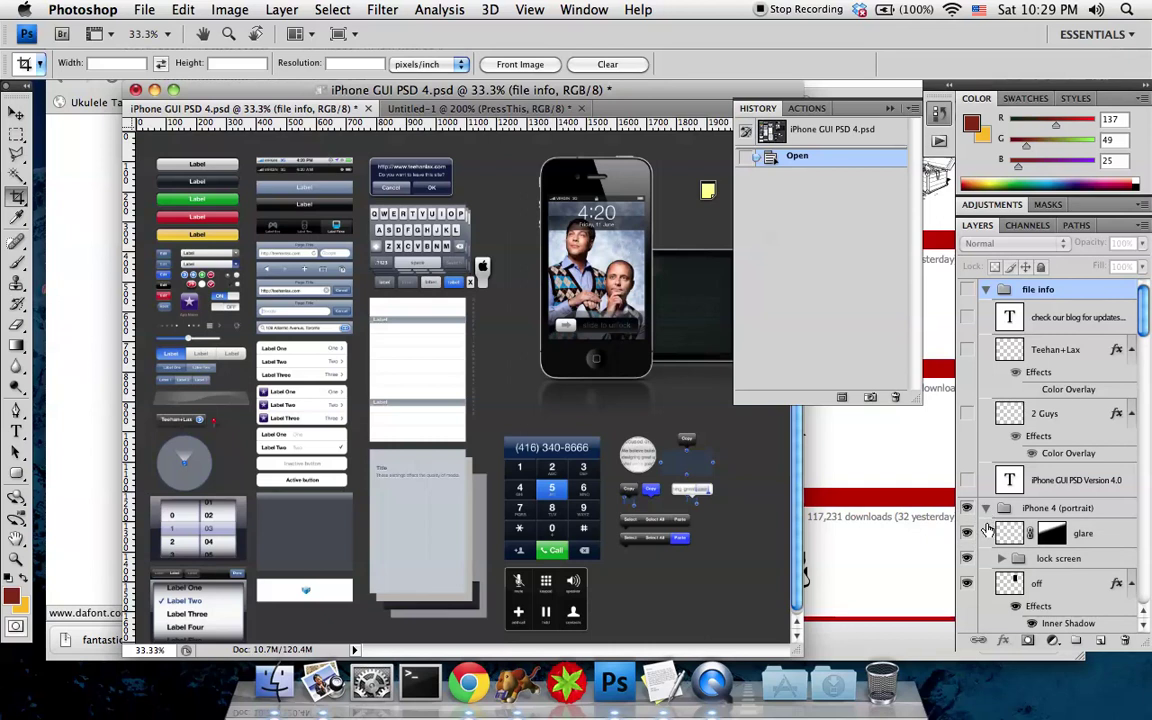
left_click(968, 535)
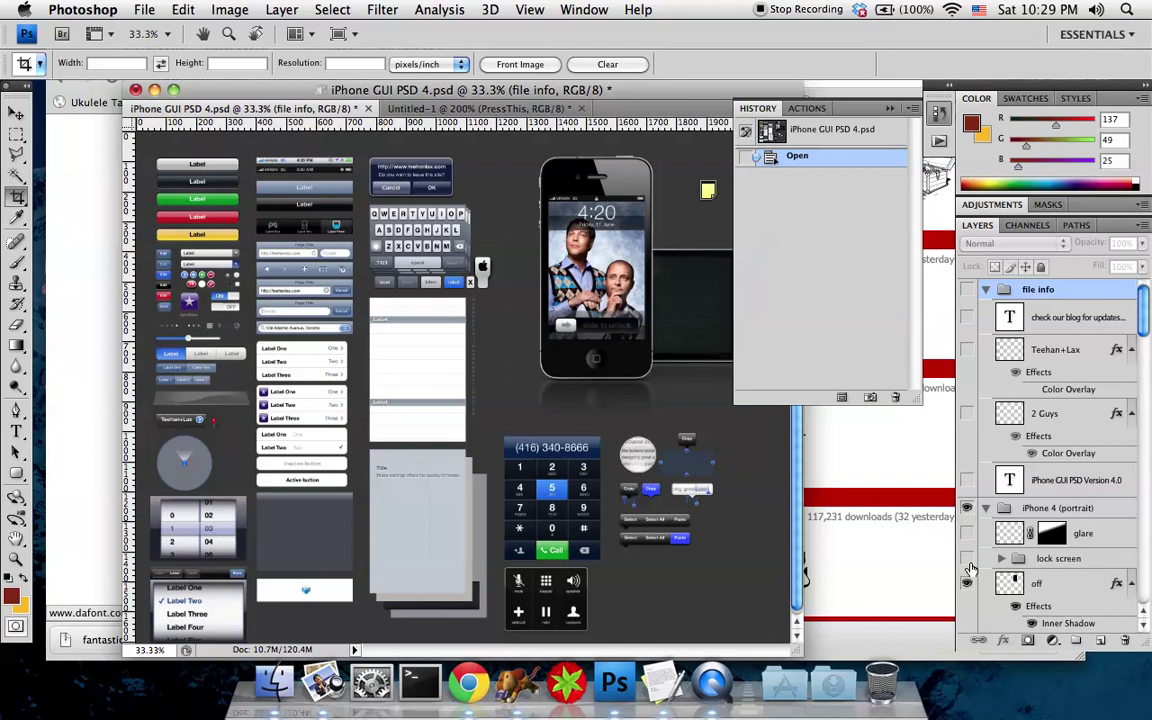
left_click(967, 559)
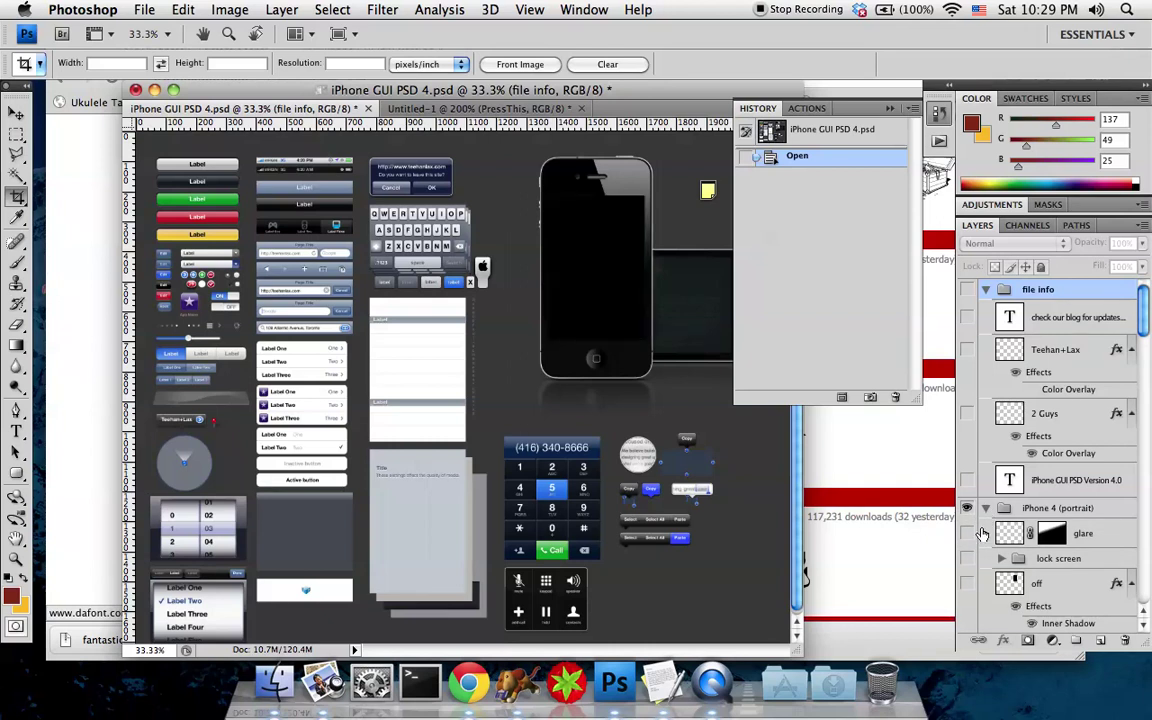
scroll(983, 535, "down", 3)
left_click(967, 581)
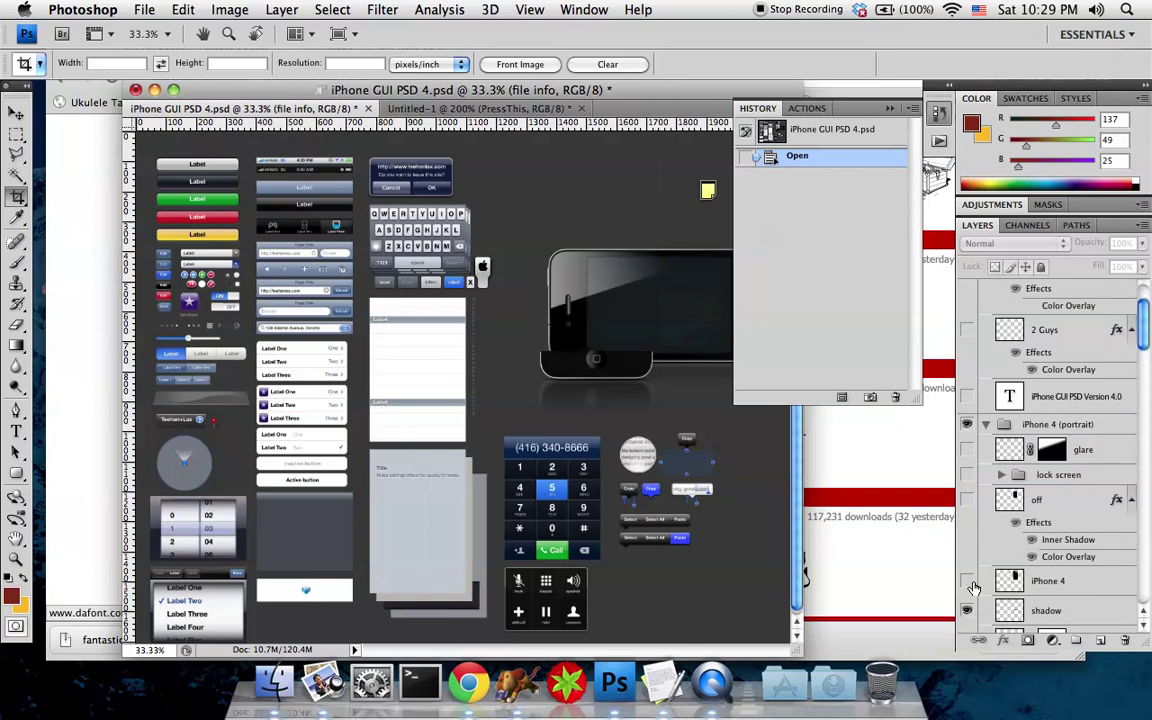
- Toggle the shadow layer's visibility, and show the iPhone 4, off and lock screen layers of the portrait group again
scroll(973, 587, "down", 2)
left_click(966, 546)
left_click(966, 546)
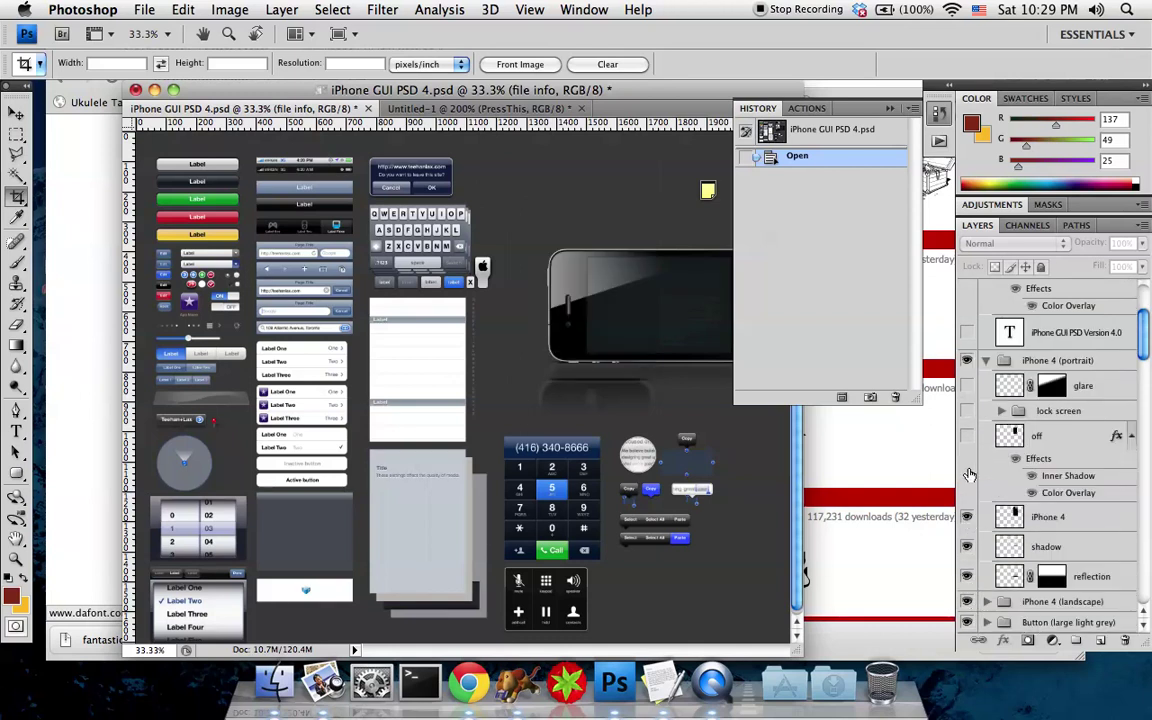
left_click(966, 517)
left_click(966, 436)
left_click(966, 411)
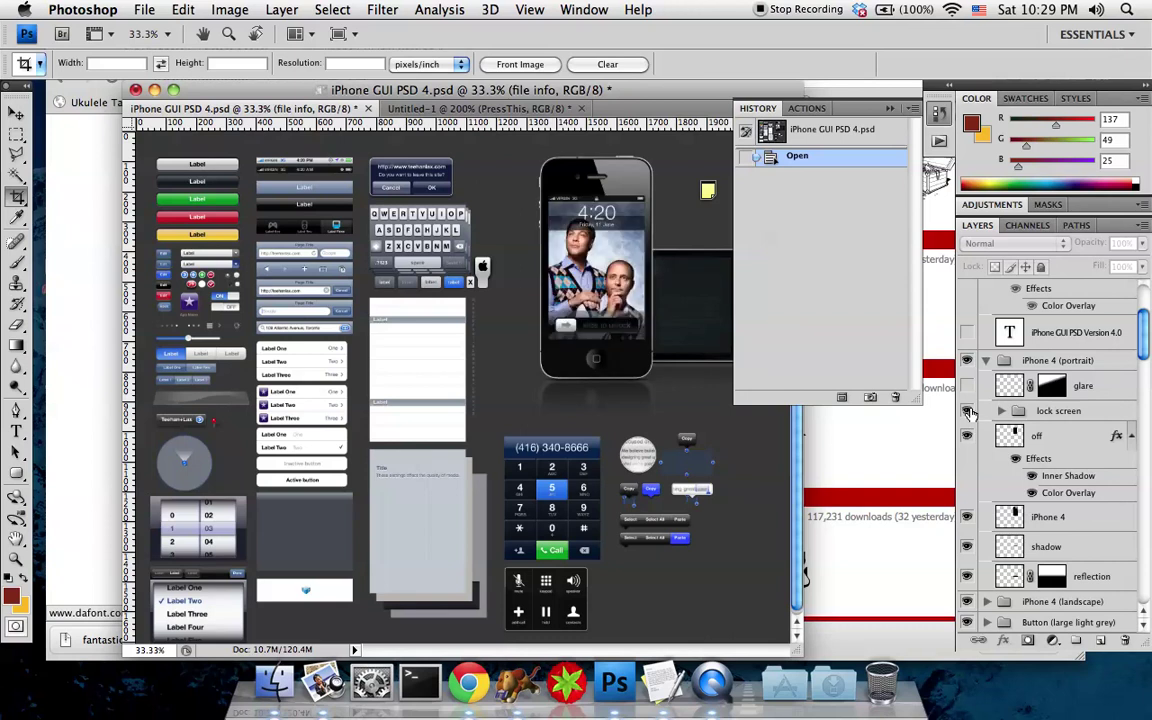